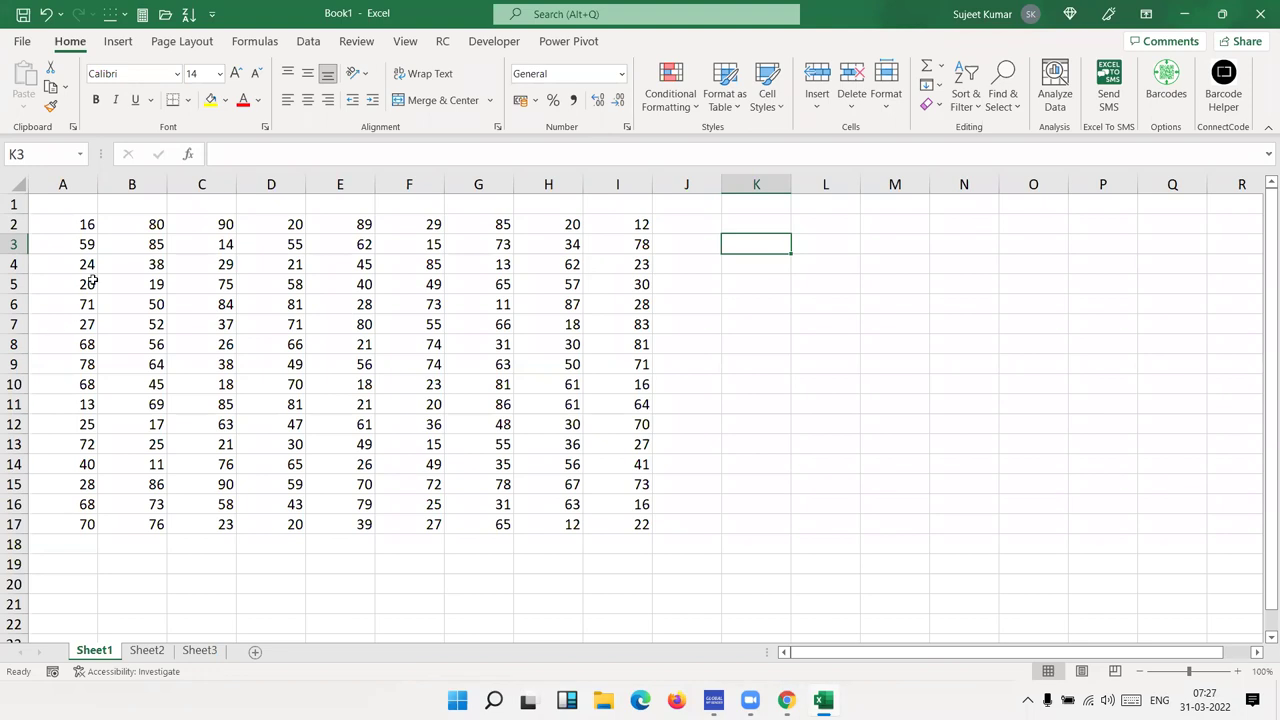
Step: Select the A2:I17 number block on Sheet1, then click through cells H8, B6, G10, G5 and E5
{"action": "left_click_drag", "start_coordinate": [80, 232], "coordinate": [612, 524]}
{"action": "left_click", "coordinate": [532, 347]}
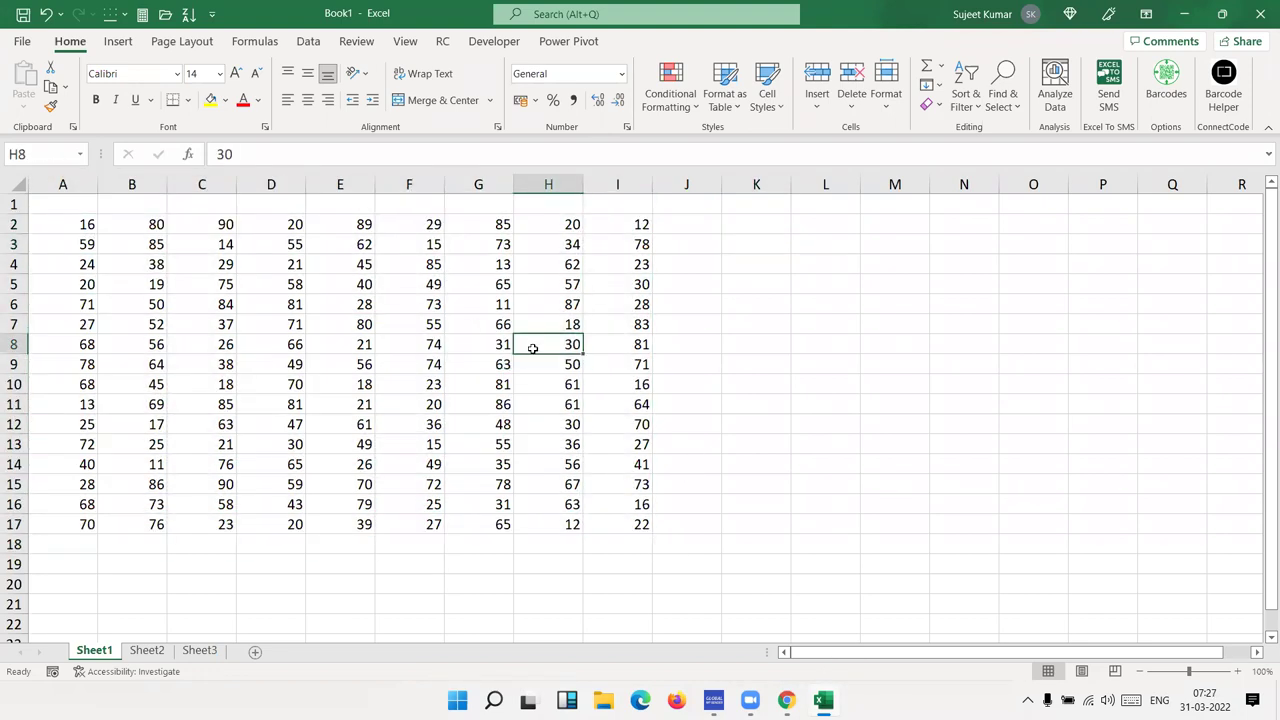
{"action": "left_click", "coordinate": [158, 298]}
{"action": "left_click", "coordinate": [462, 388]}
{"action": "left_click", "coordinate": [478, 281]}
{"action": "left_click", "coordinate": [343, 284]}
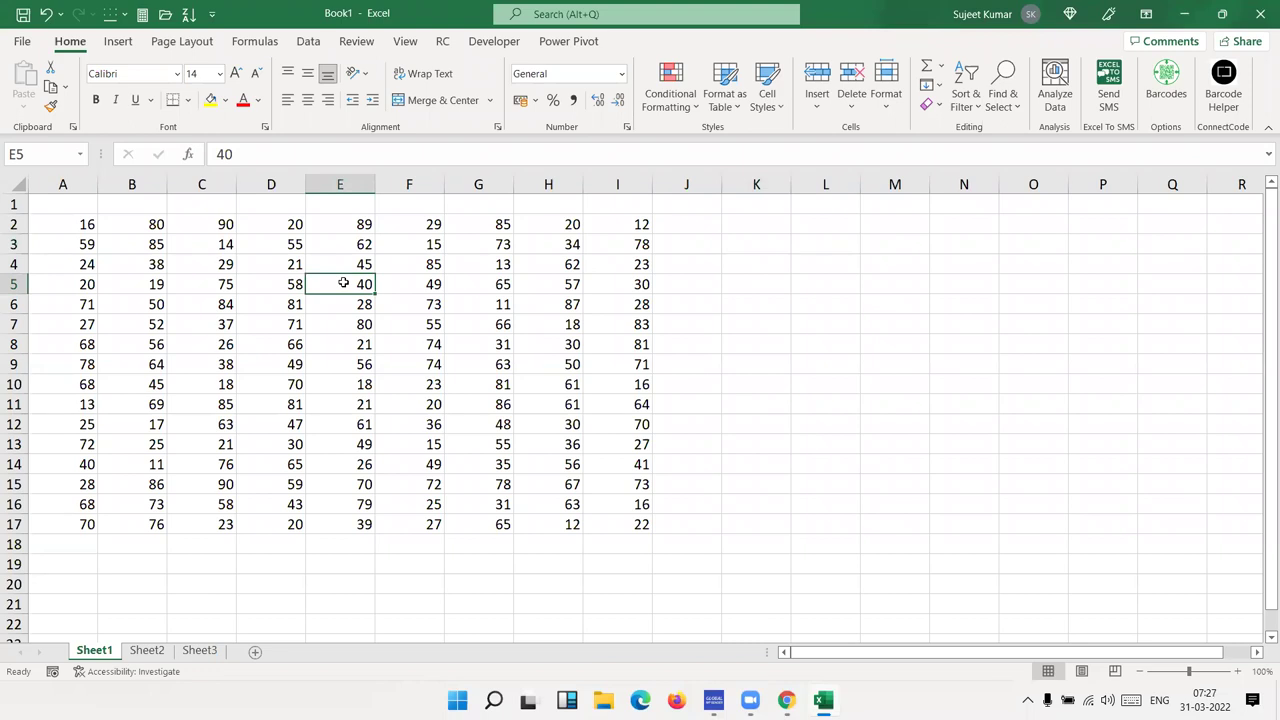
Step: Protect Sheet1 with a confirmed password, then test it by trying to edit cell F6
{"action": "right_click", "coordinate": [97, 652]}
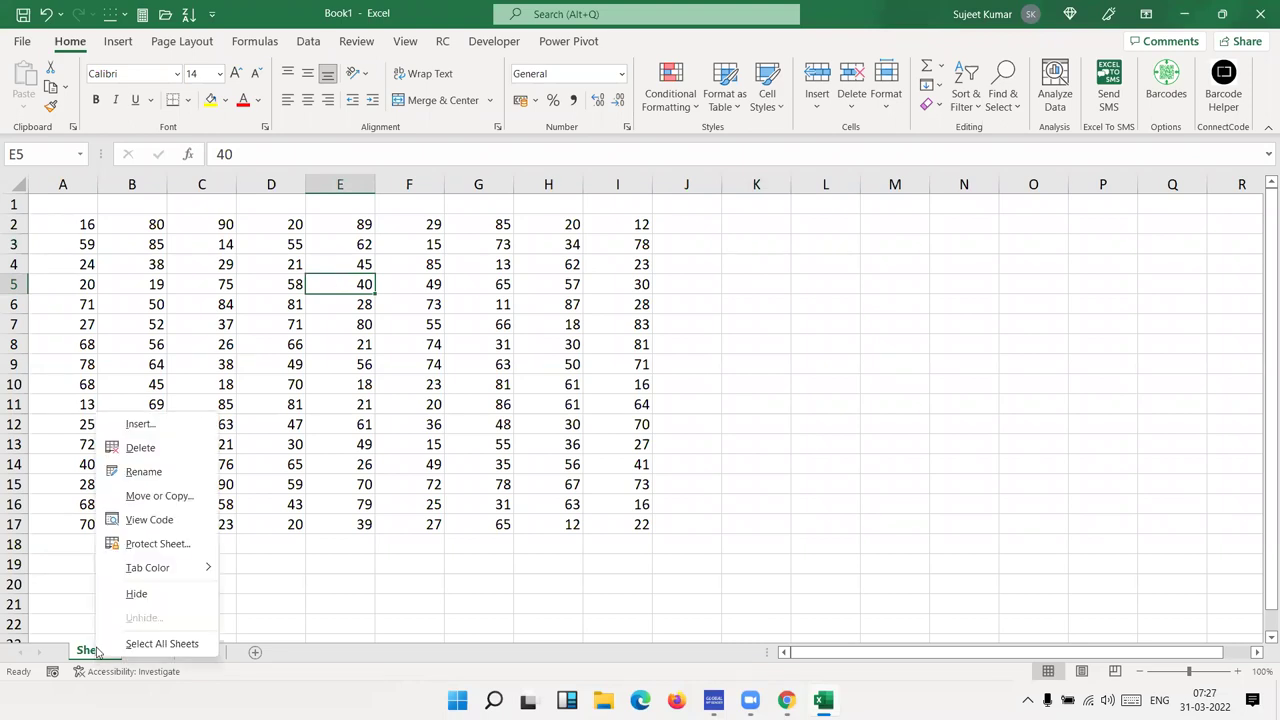
{"action": "left_click", "coordinate": [152, 543]}
{"action": "key", "text": "Return"}
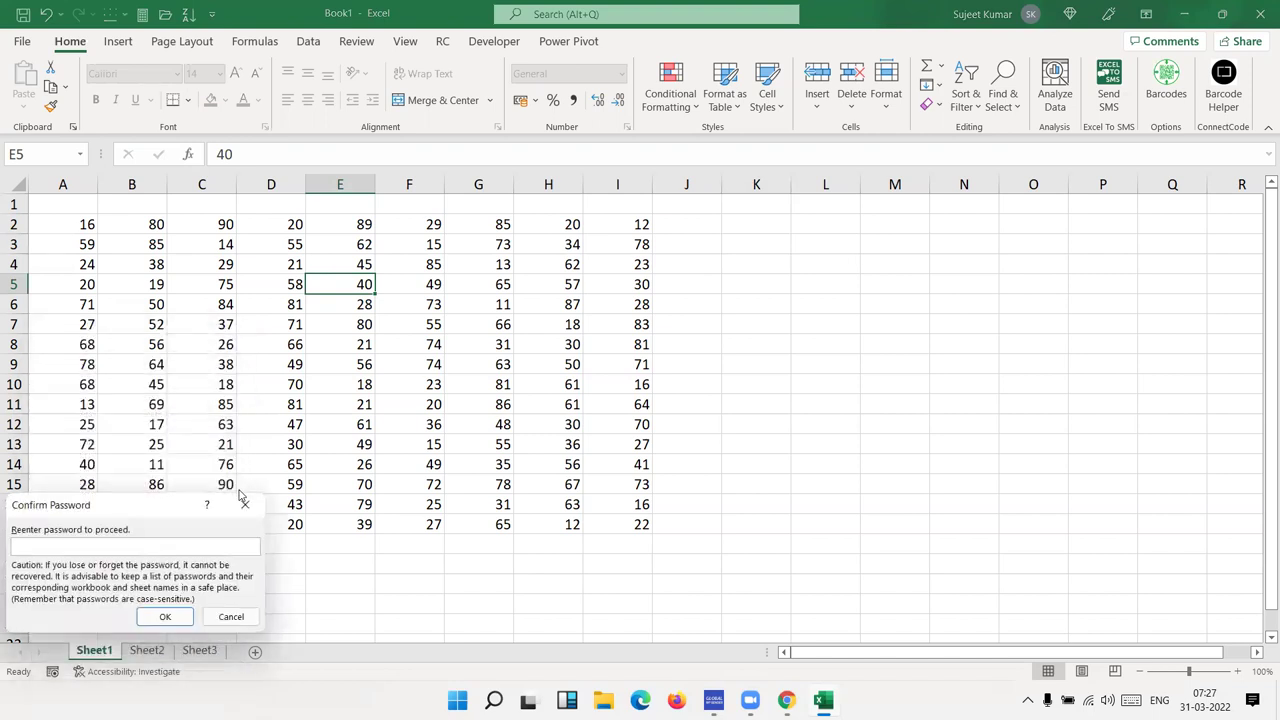
{"action": "left_click_drag", "start_coordinate": [175, 510], "coordinate": [659, 283]}
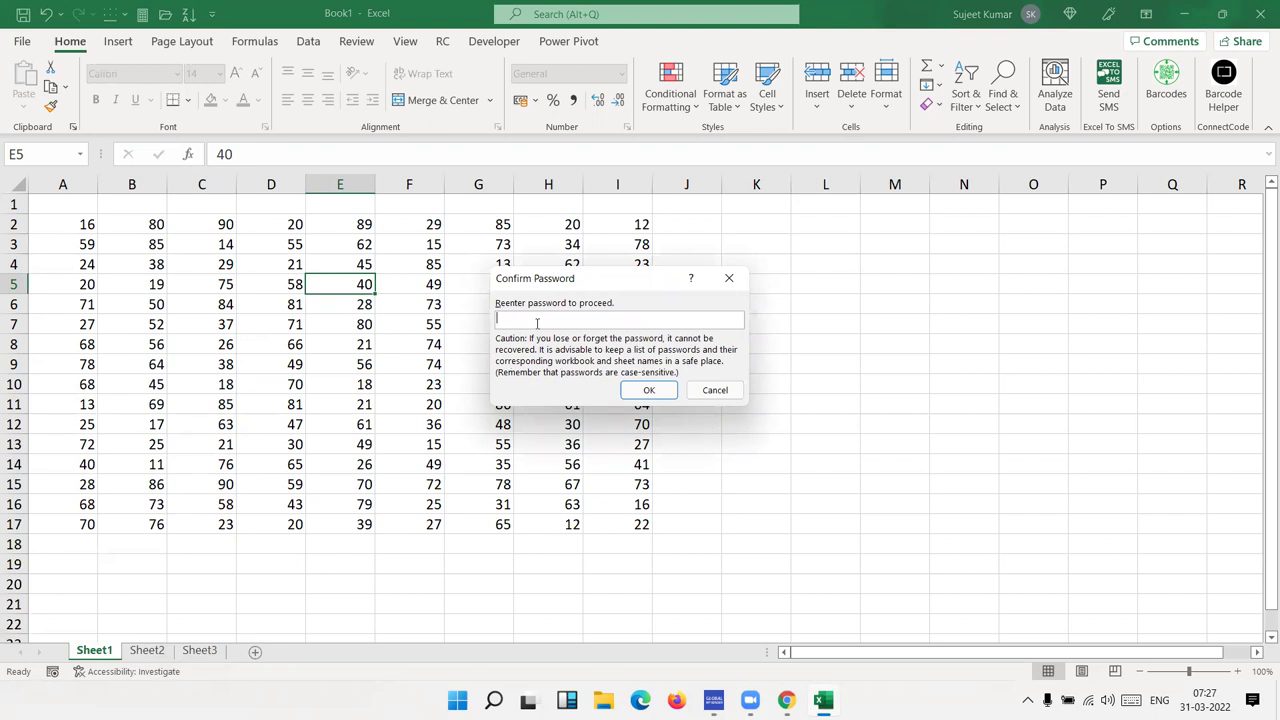
{"action": "key", "text": "Return"}
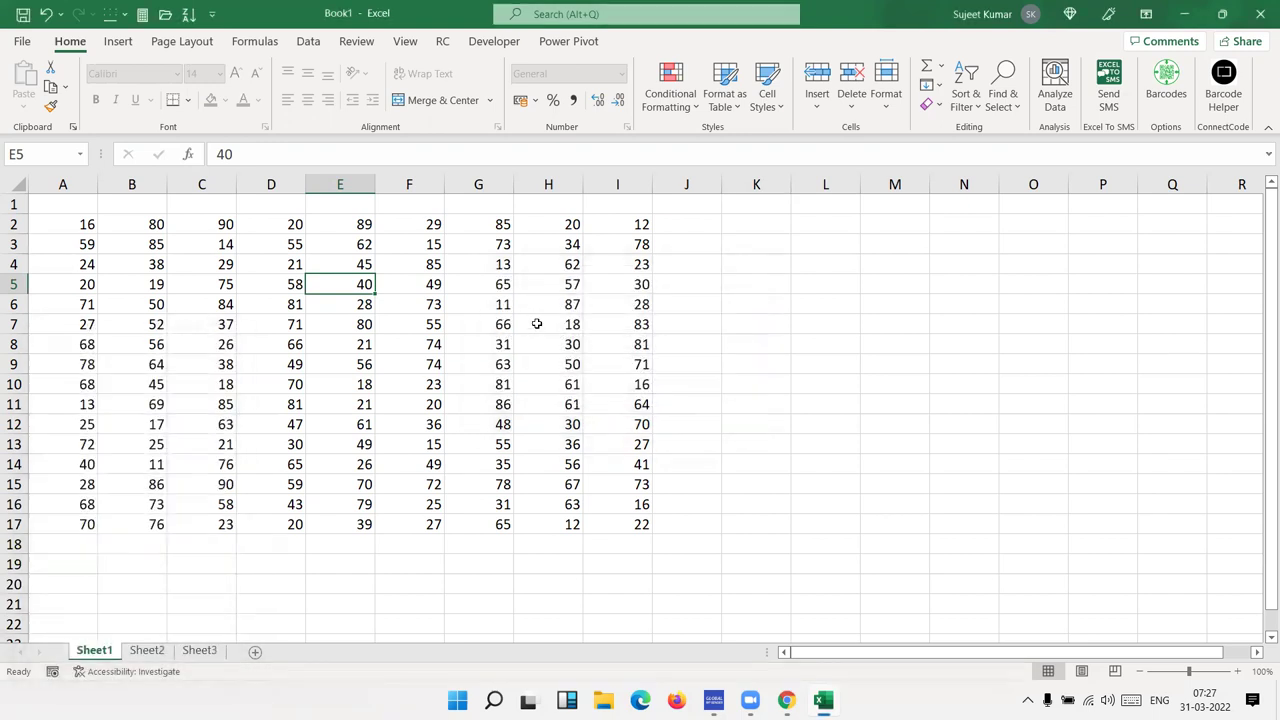
{"action": "left_click", "coordinate": [419, 305]}
{"action": "double_click", "coordinate": [419, 305]}
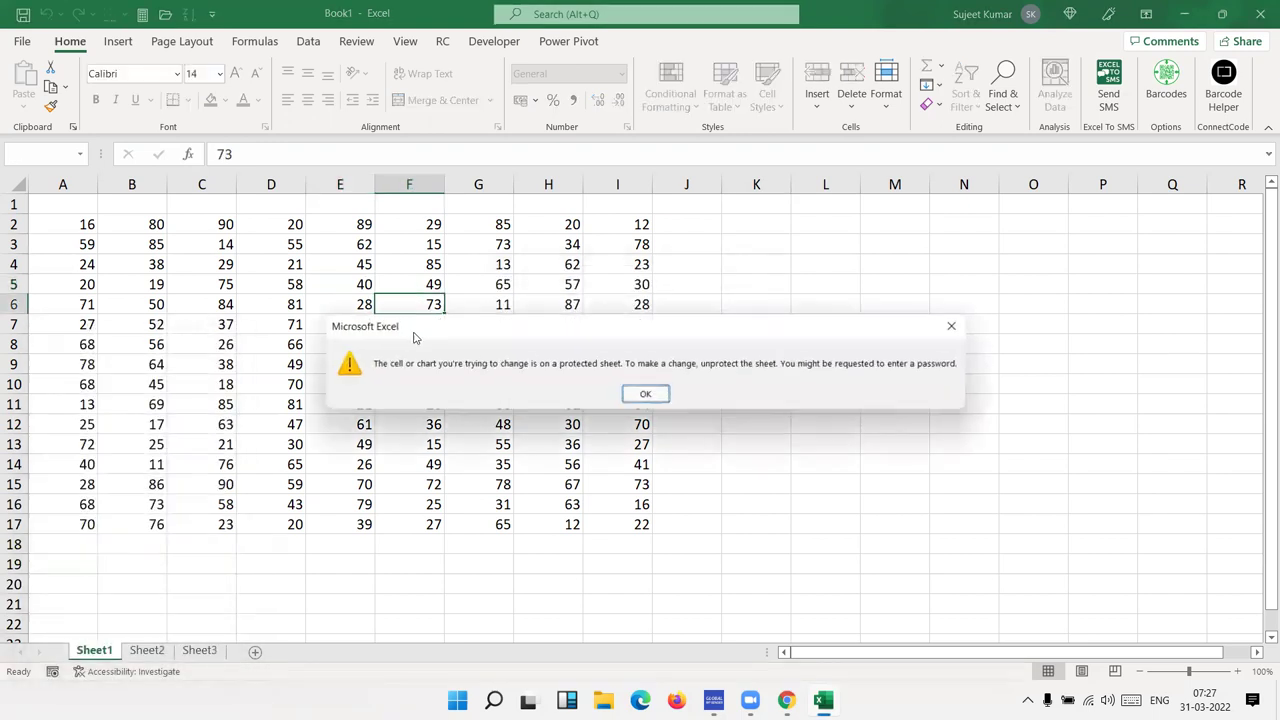
Step: Dismiss the protected-sheet warning and inspect the Home Format menu and Review tab
{"action": "left_click", "coordinate": [645, 395]}
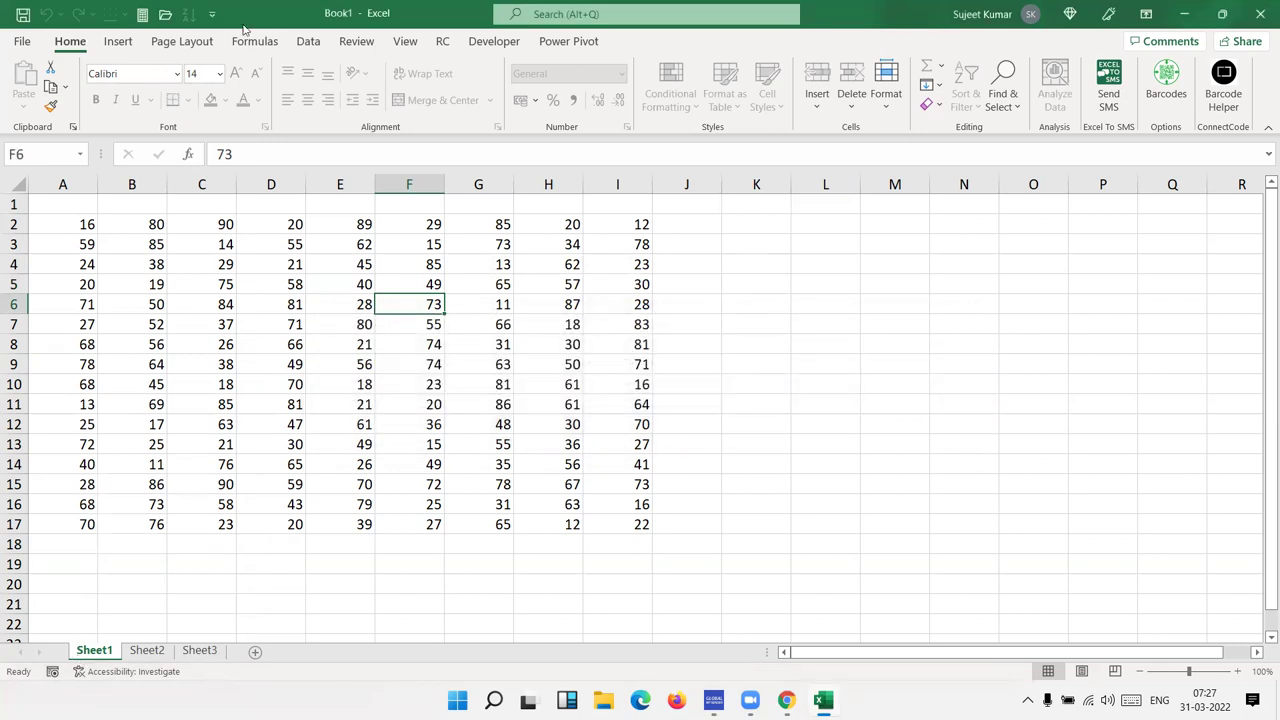
{"action": "left_click", "coordinate": [886, 110]}
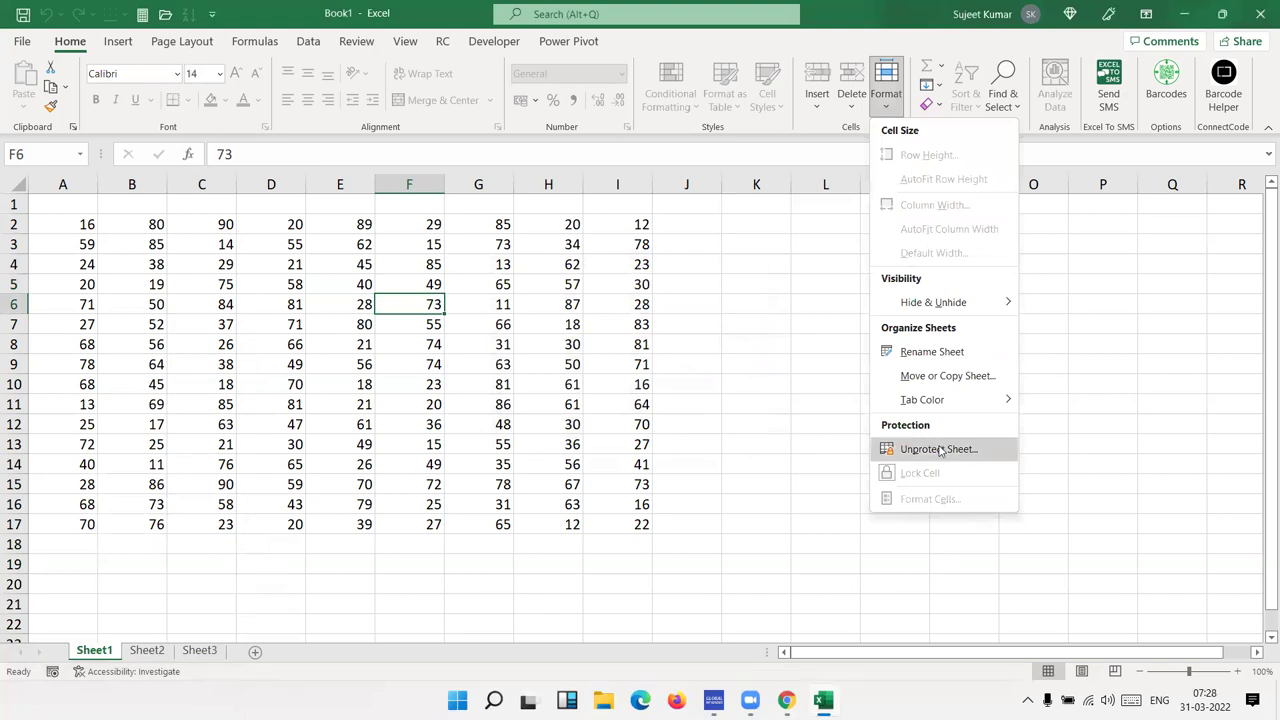
{"action": "left_click", "coordinate": [356, 41]}
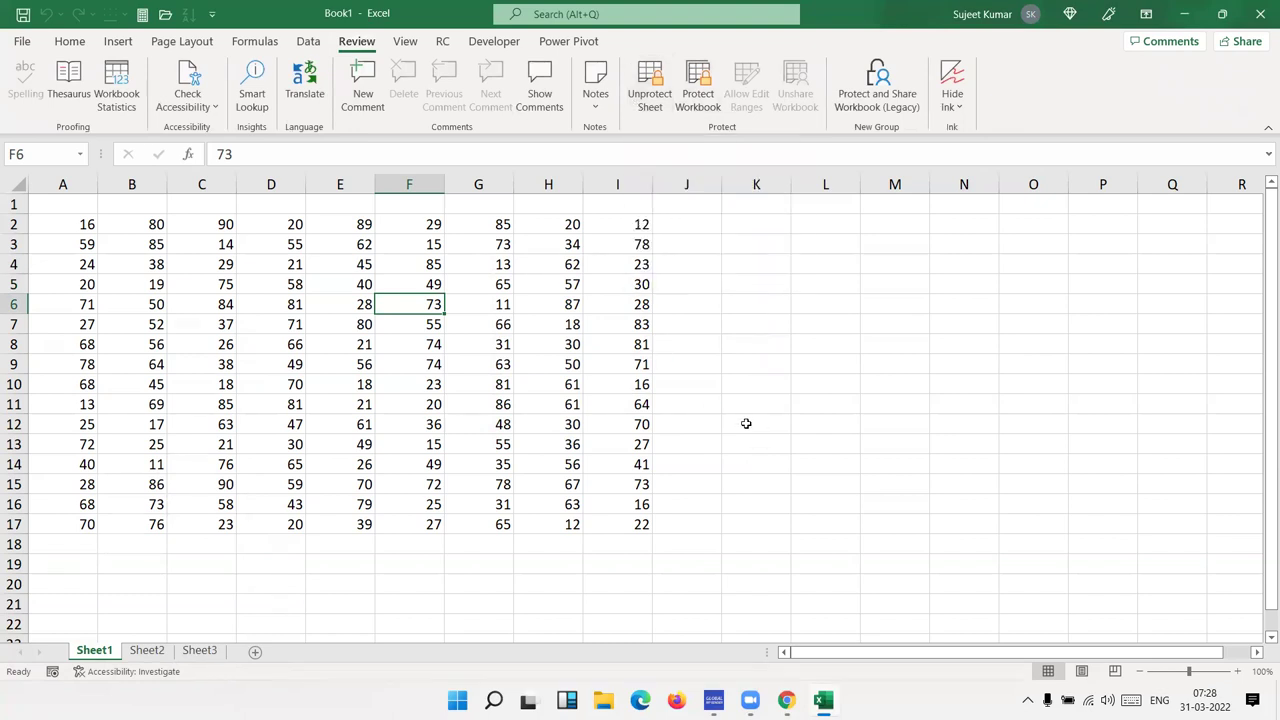
Step: Try deleting cell I14's value, dismiss the warning, then select C6:G12 and cell G3
{"action": "left_click", "coordinate": [741, 421]}
{"action": "left_click", "coordinate": [620, 466]}
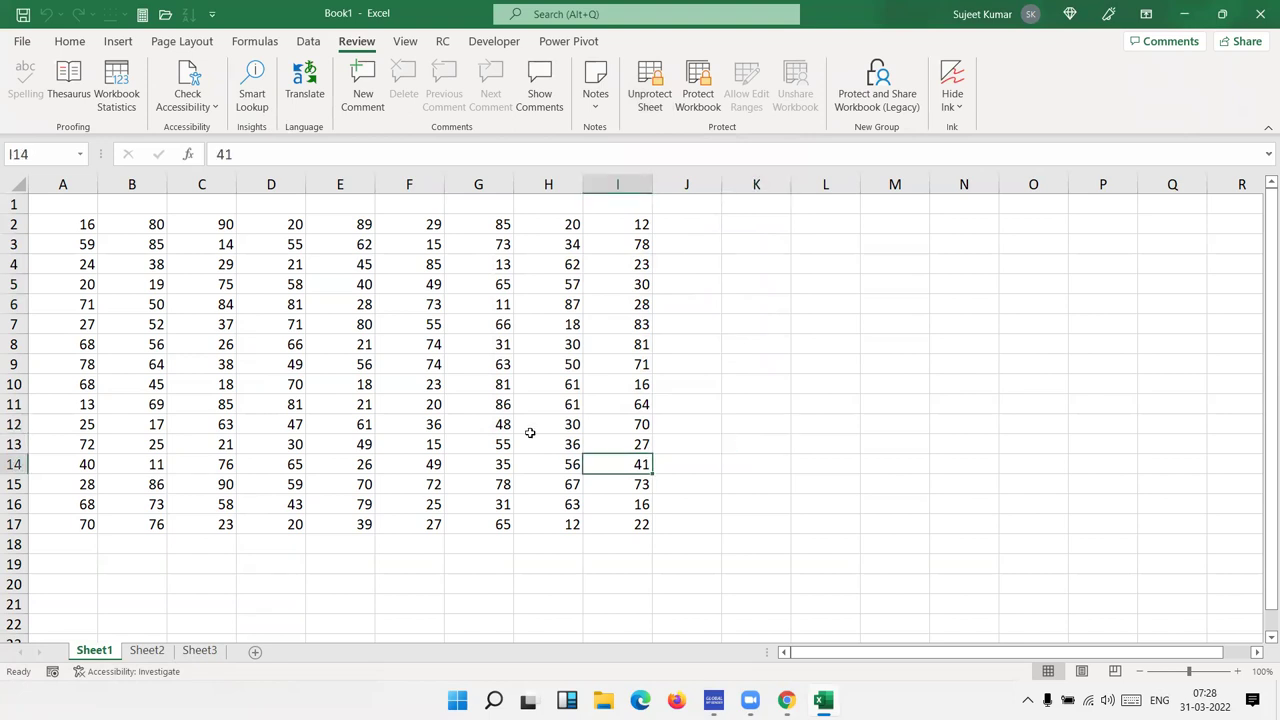
{"action": "key", "text": "Delete"}
{"action": "key", "text": "Return"}
{"action": "left_click", "coordinate": [68, 41]}
{"action": "left_click_drag", "start_coordinate": [226, 306], "coordinate": [480, 424]}
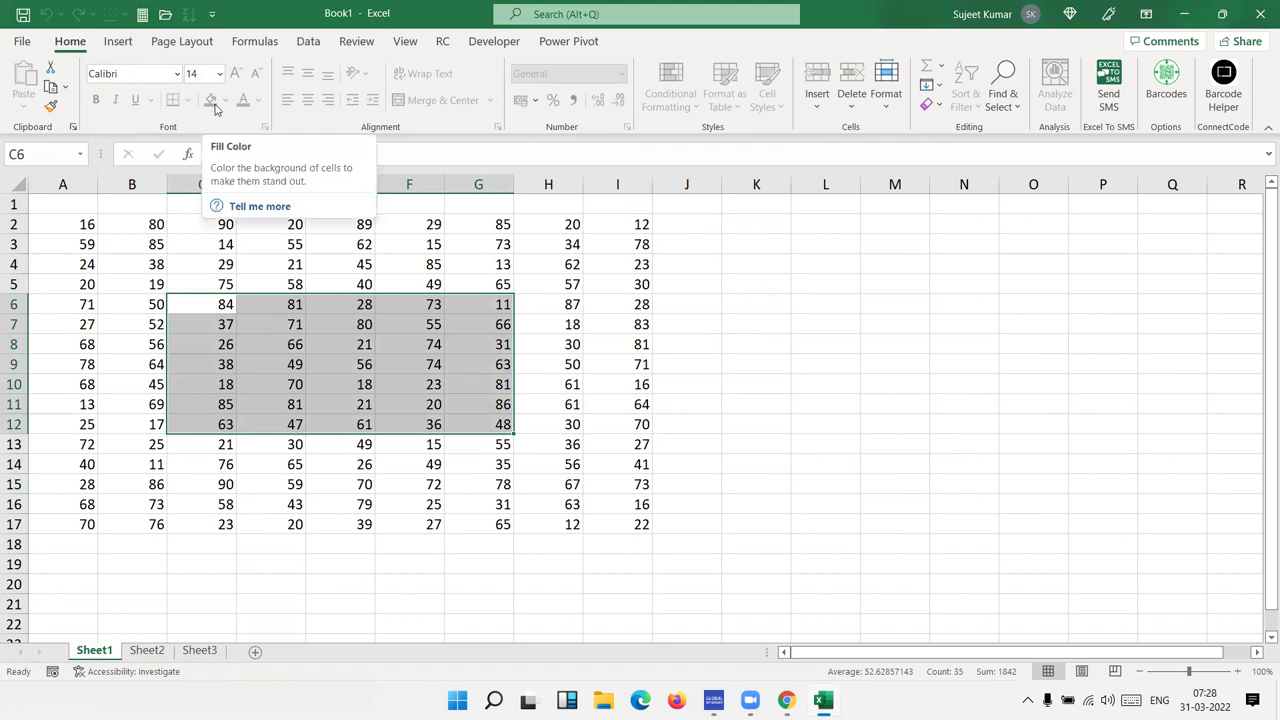
{"action": "left_click", "coordinate": [466, 244]}
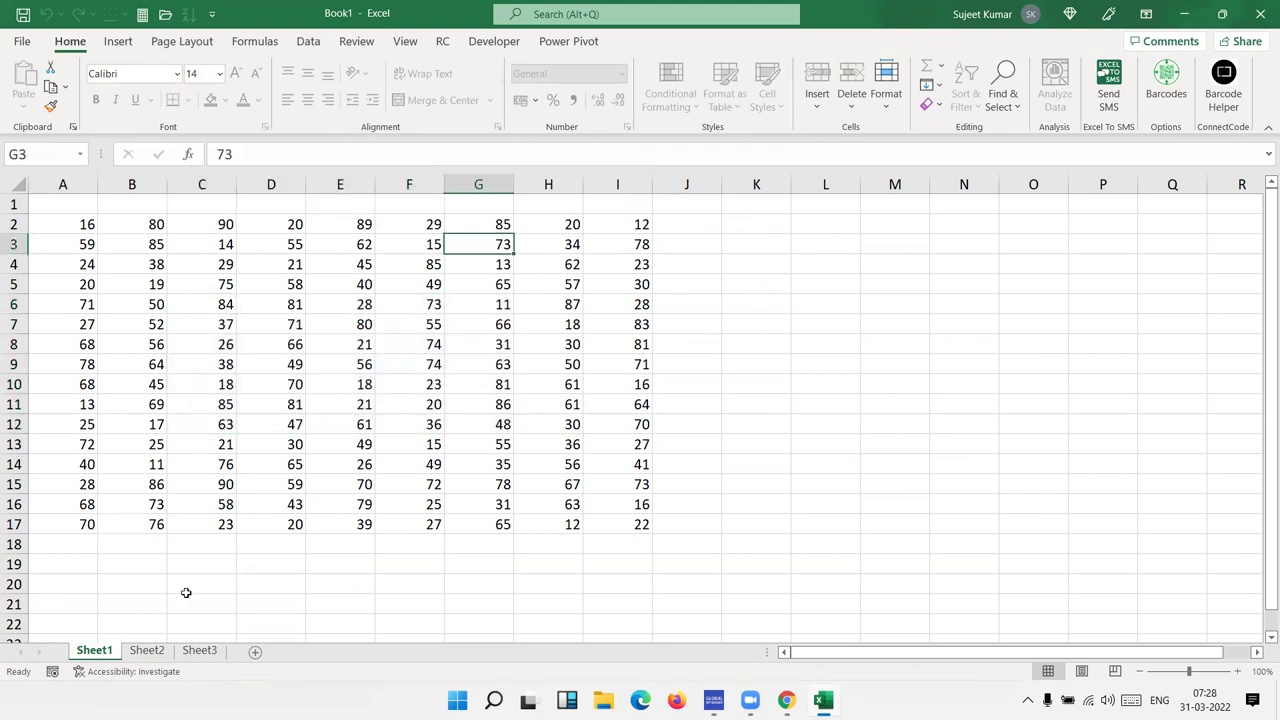
Step: Unprotect Sheet1 by entering the sheet password
{"action": "right_click", "coordinate": [102, 651]}
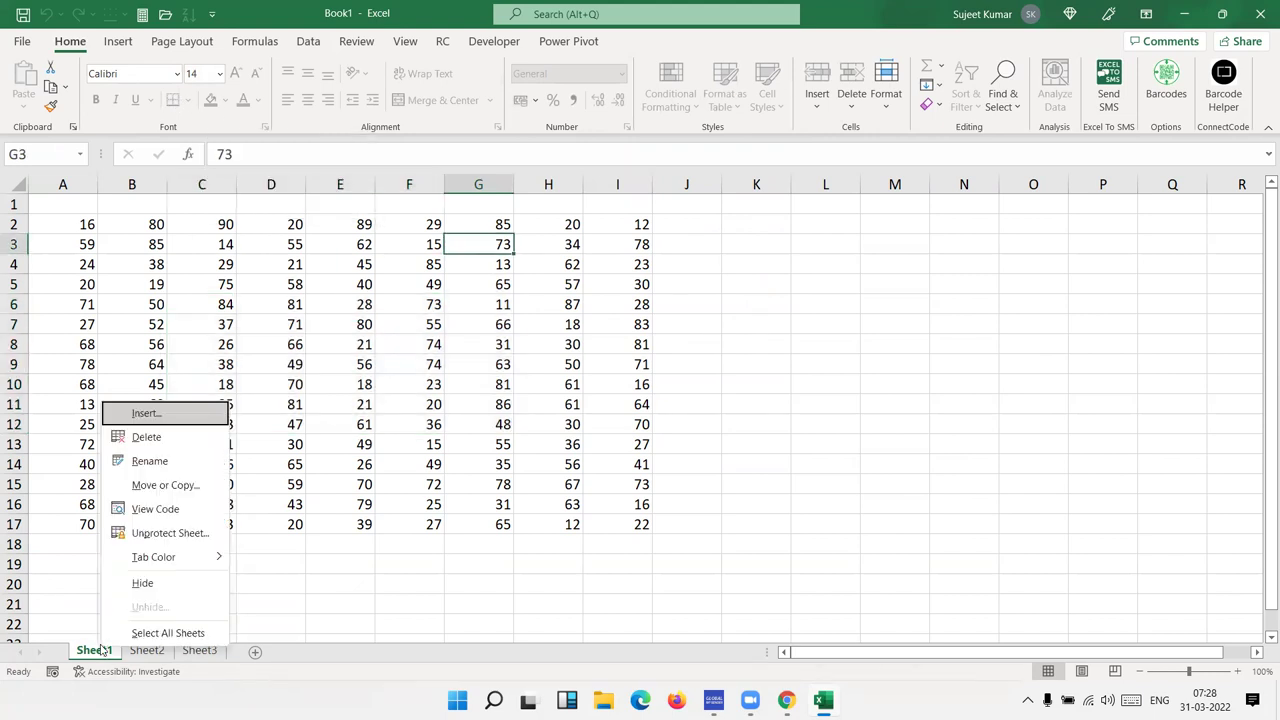
{"action": "left_click", "coordinate": [150, 536]}
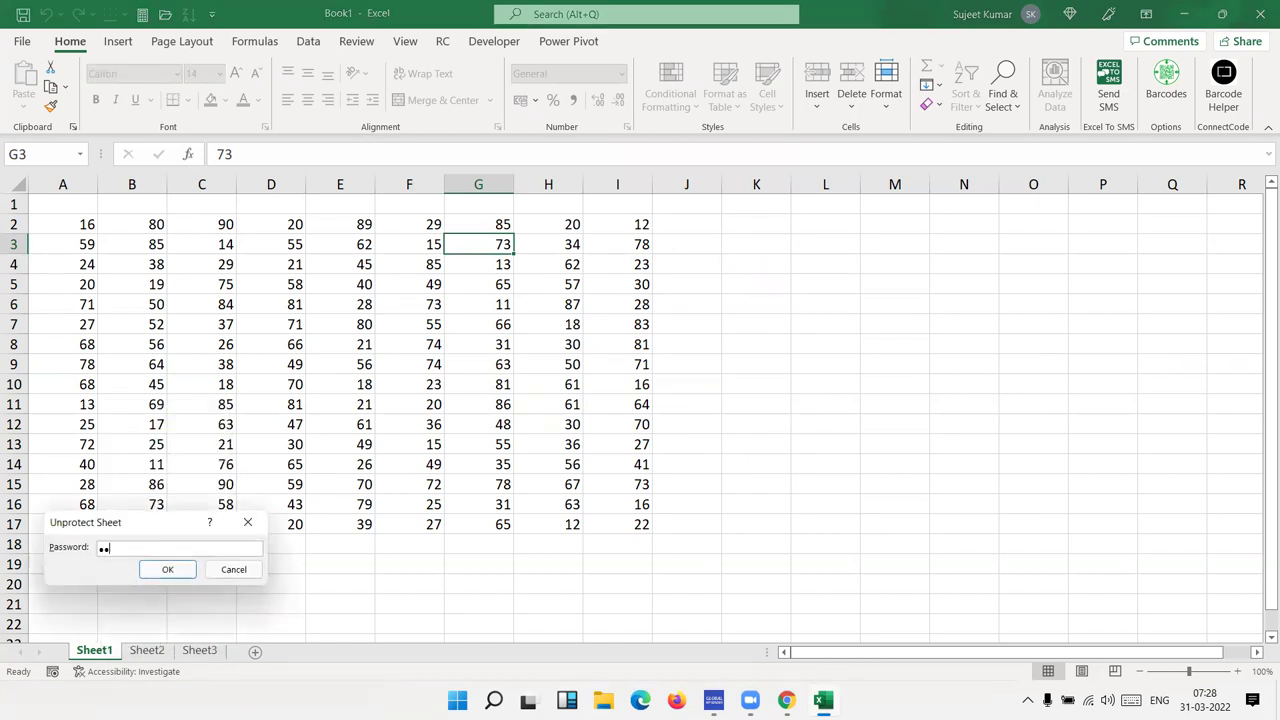
{"action": "key", "text": "Return"}
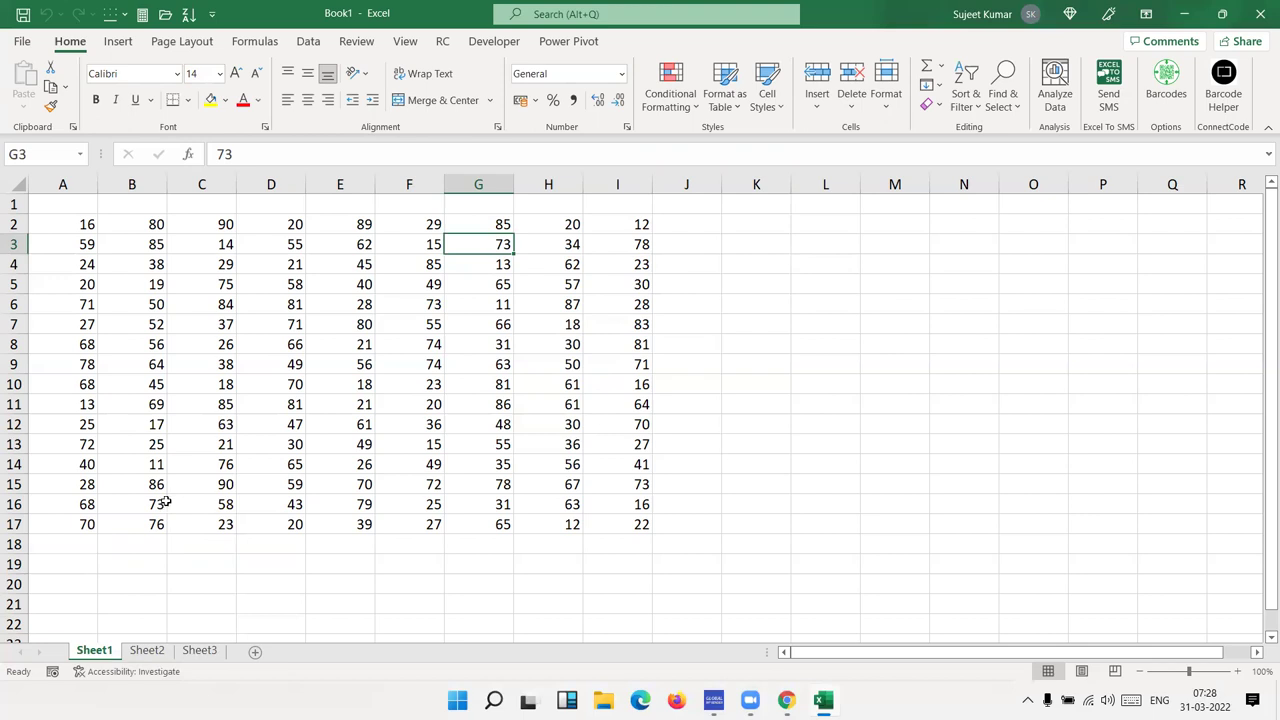
Step: Re-protect Sheet1 with the Format cells permission allowed
{"action": "right_click", "coordinate": [103, 655]}
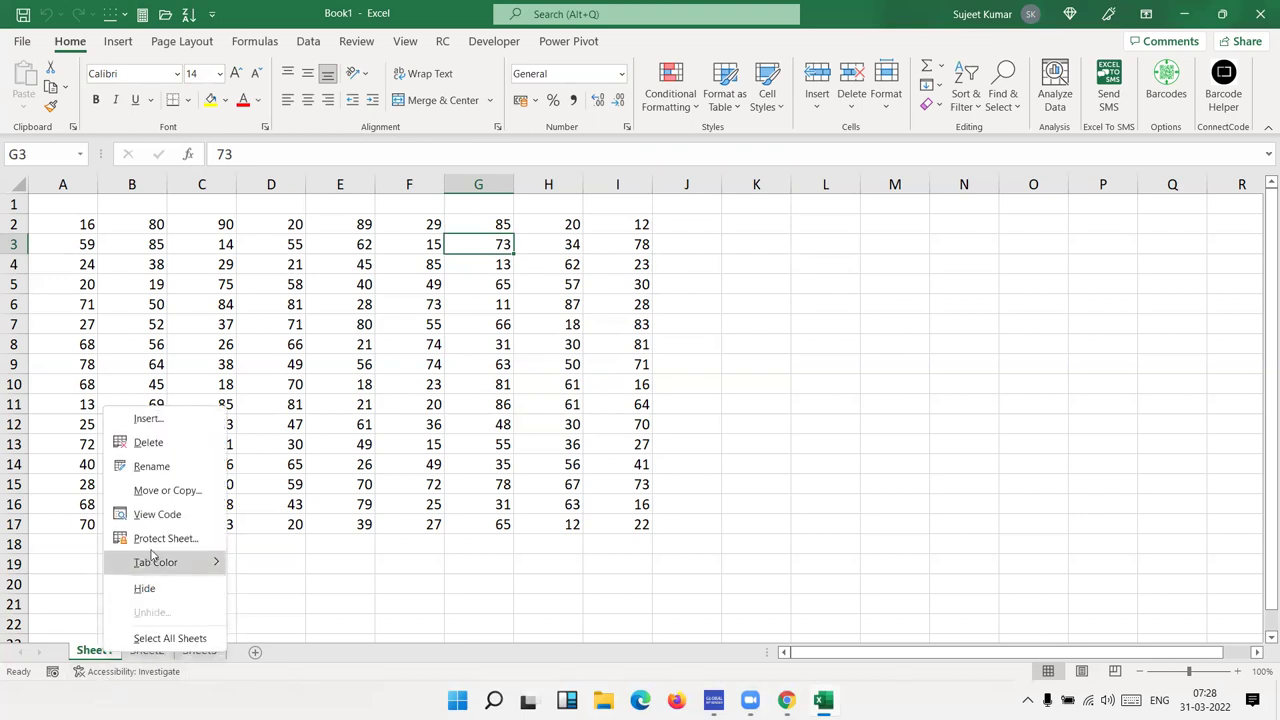
{"action": "left_click", "coordinate": [160, 538]}
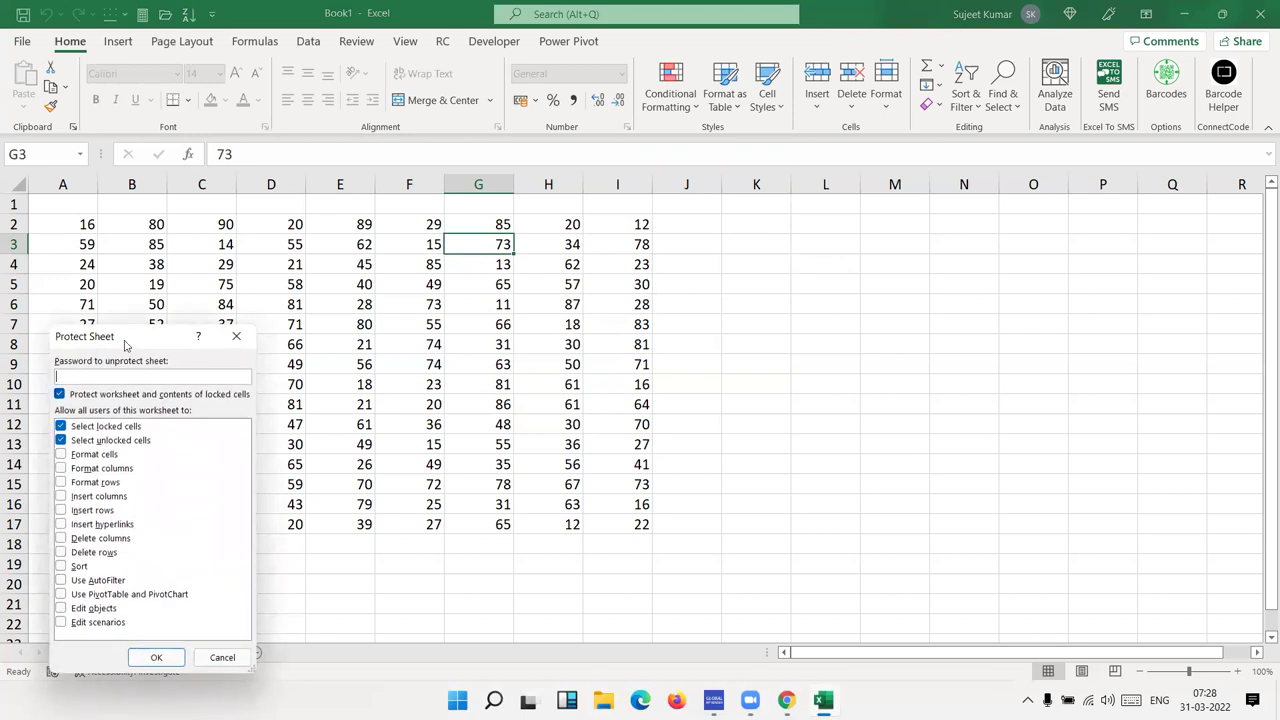
{"action": "left_click_drag", "start_coordinate": [120, 340], "coordinate": [517, 206]}
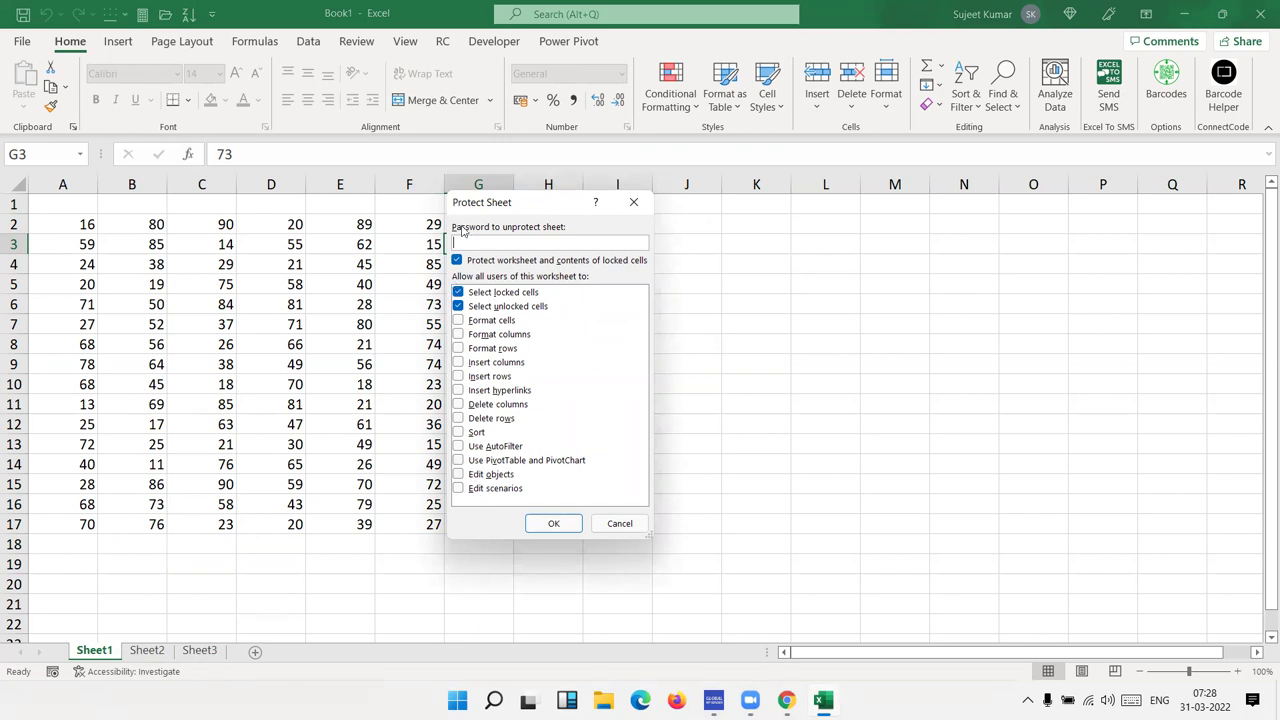
{"action": "left_click_drag", "start_coordinate": [470, 205], "coordinate": [628, 200]}
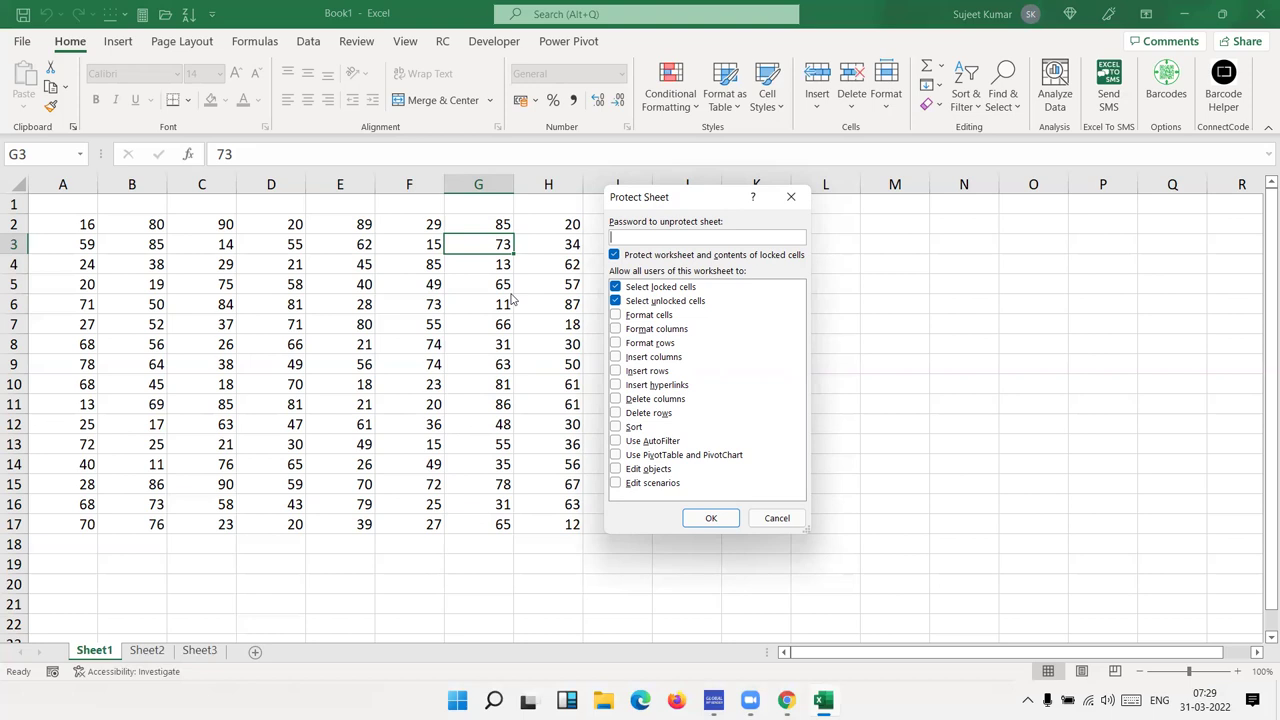
{"action": "left_click", "coordinate": [617, 320]}
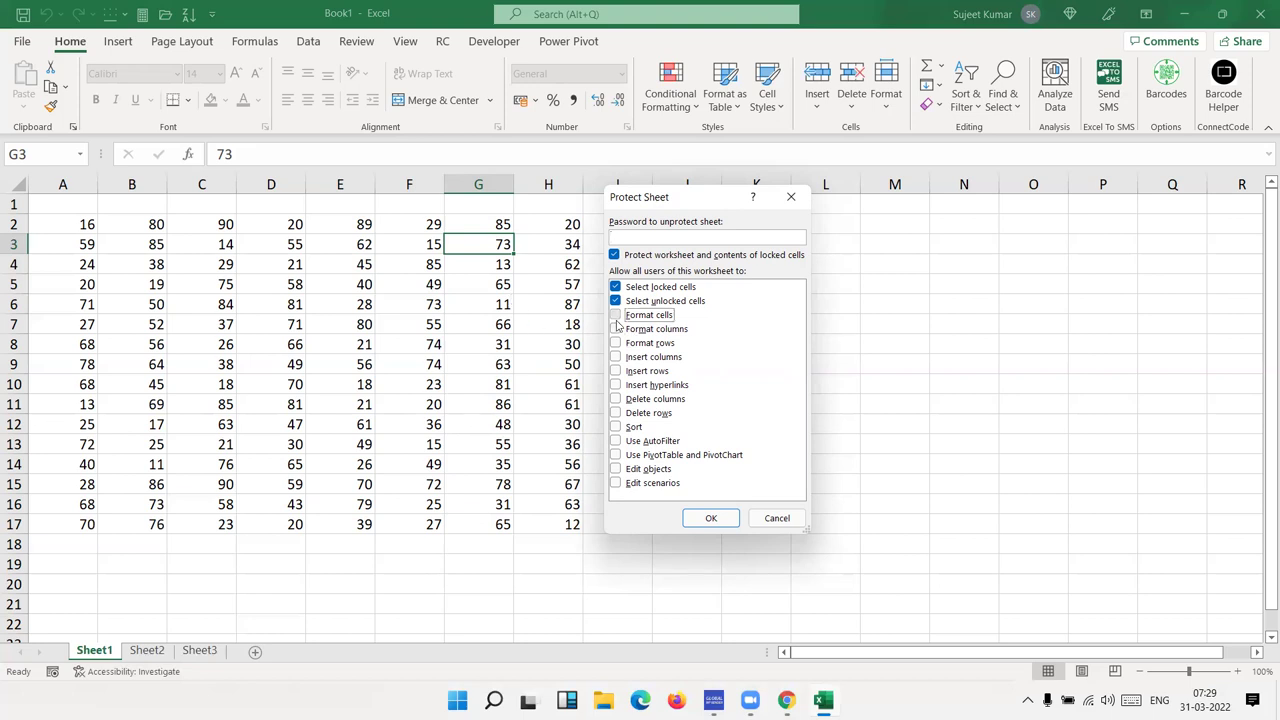
{"action": "left_click", "coordinate": [711, 518]}
Step: Confirm F6 still can't be edited, then give cell F6 a yellow fill
{"action": "double_click", "coordinate": [423, 303]}
{"action": "key", "text": "Return"}
{"action": "left_click", "coordinate": [209, 101]}
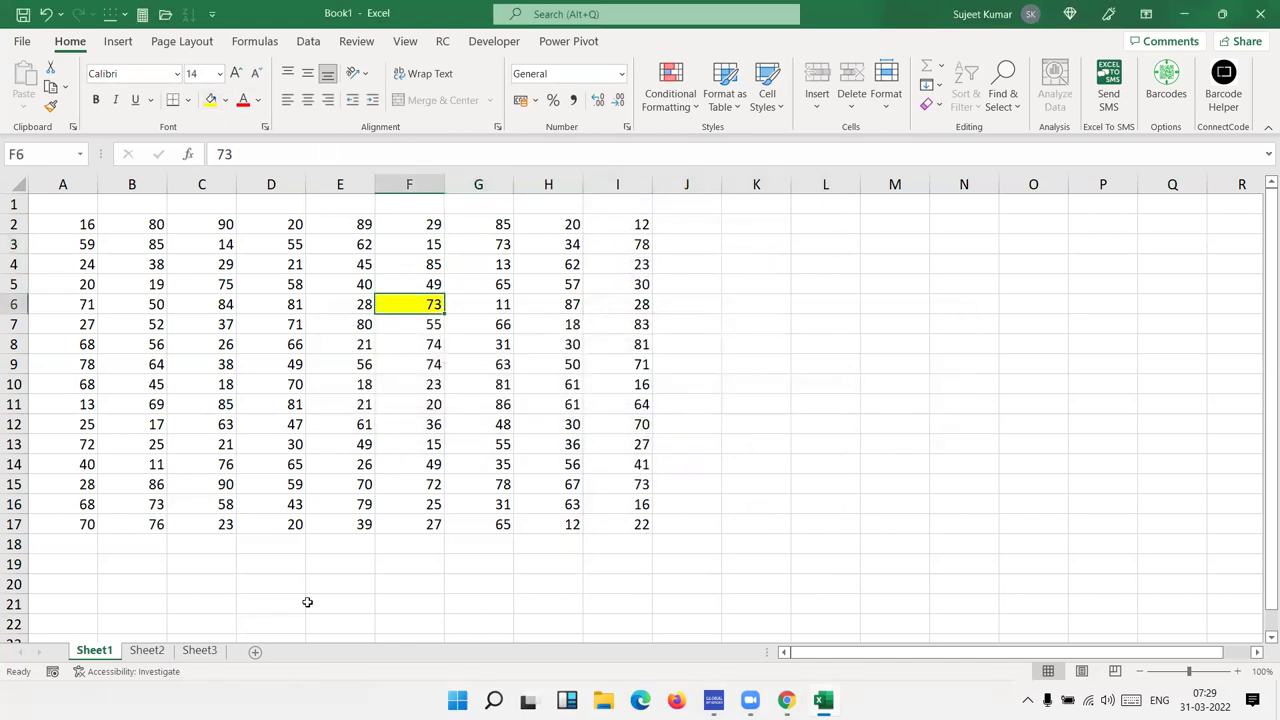
Step: Unprotect Sheet1 and protect it again with Format cells no longer allowed
{"action": "right_click", "coordinate": [95, 650]}
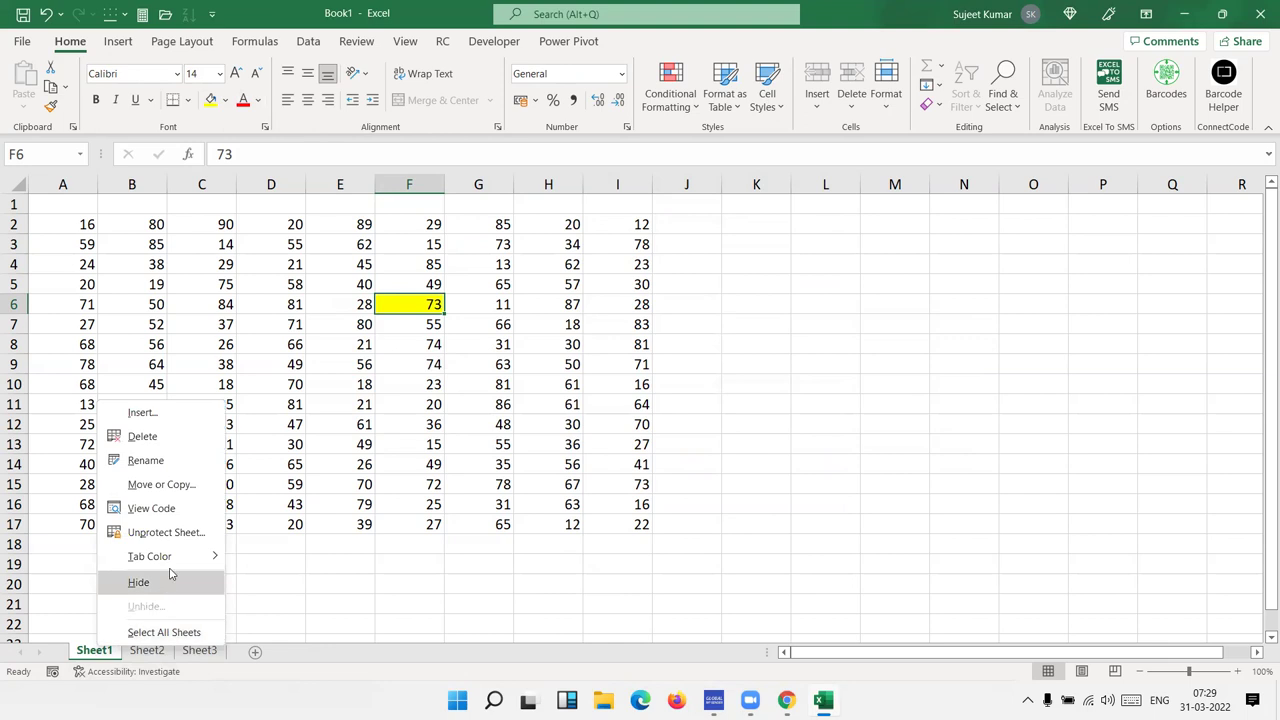
{"action": "left_click", "coordinate": [150, 531]}
{"action": "right_click", "coordinate": [95, 650]}
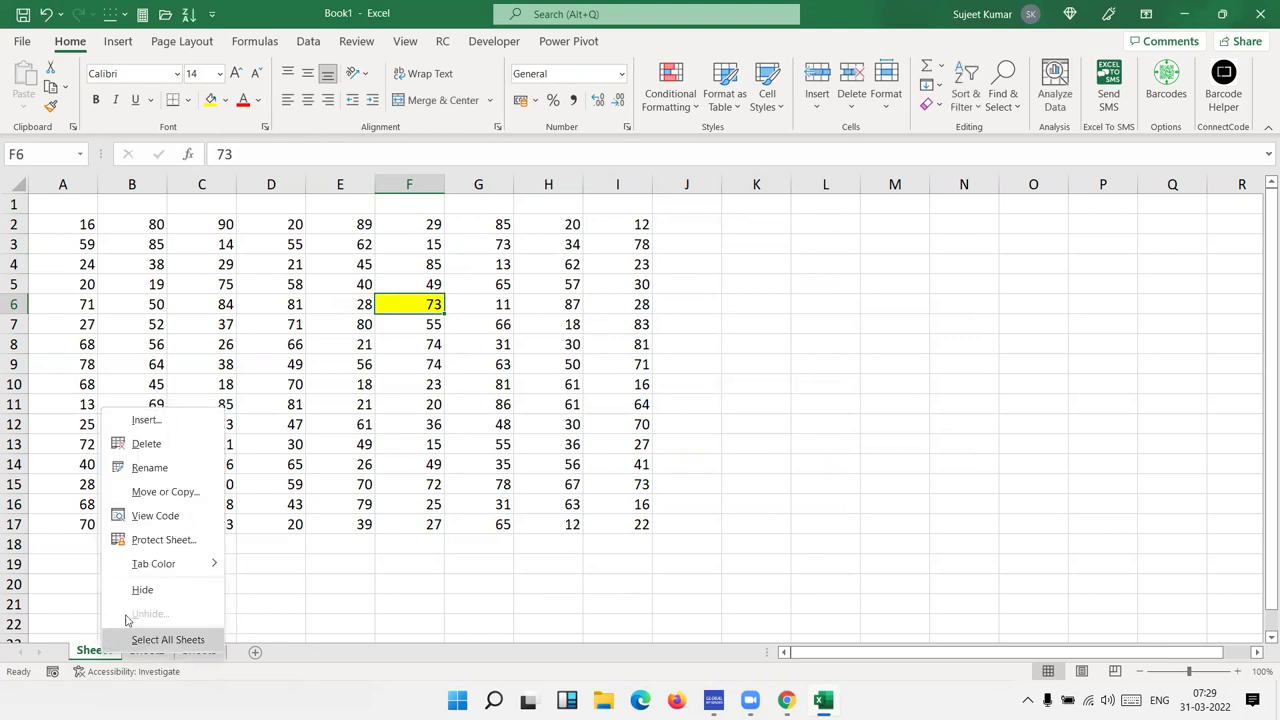
{"action": "left_click", "coordinate": [155, 531]}
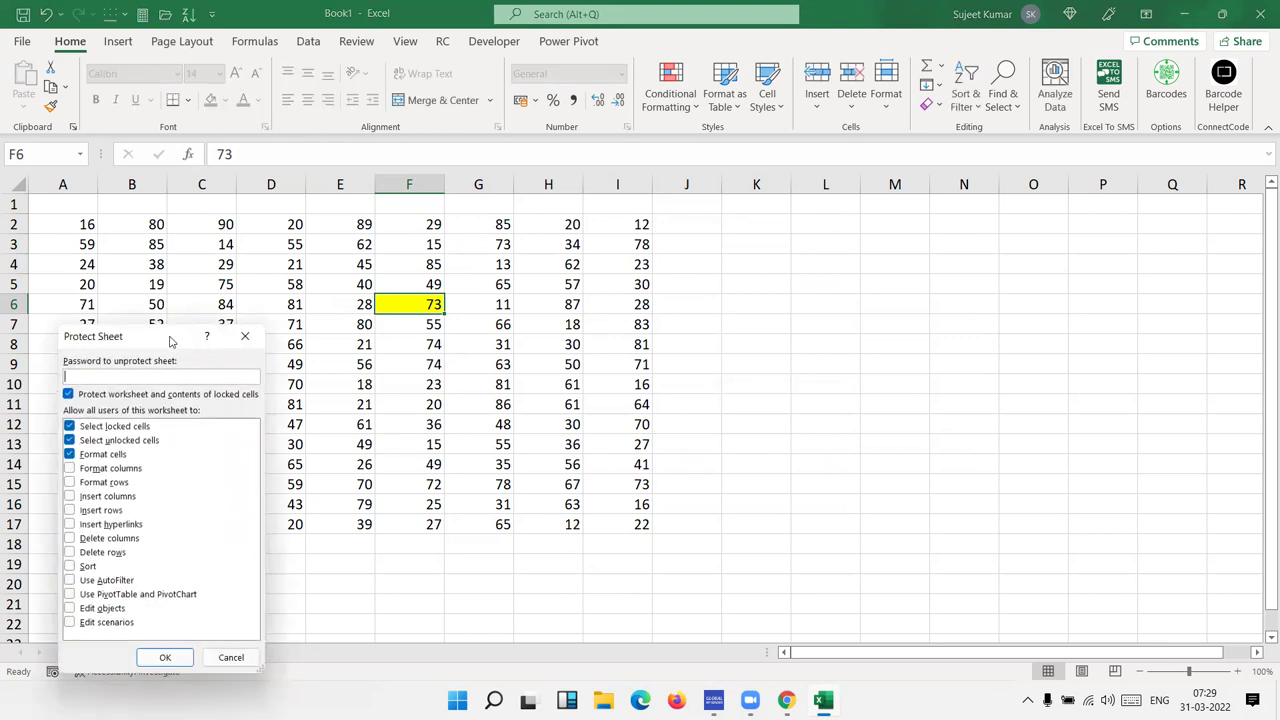
{"action": "left_click_drag", "start_coordinate": [166, 347], "coordinate": [770, 176]}
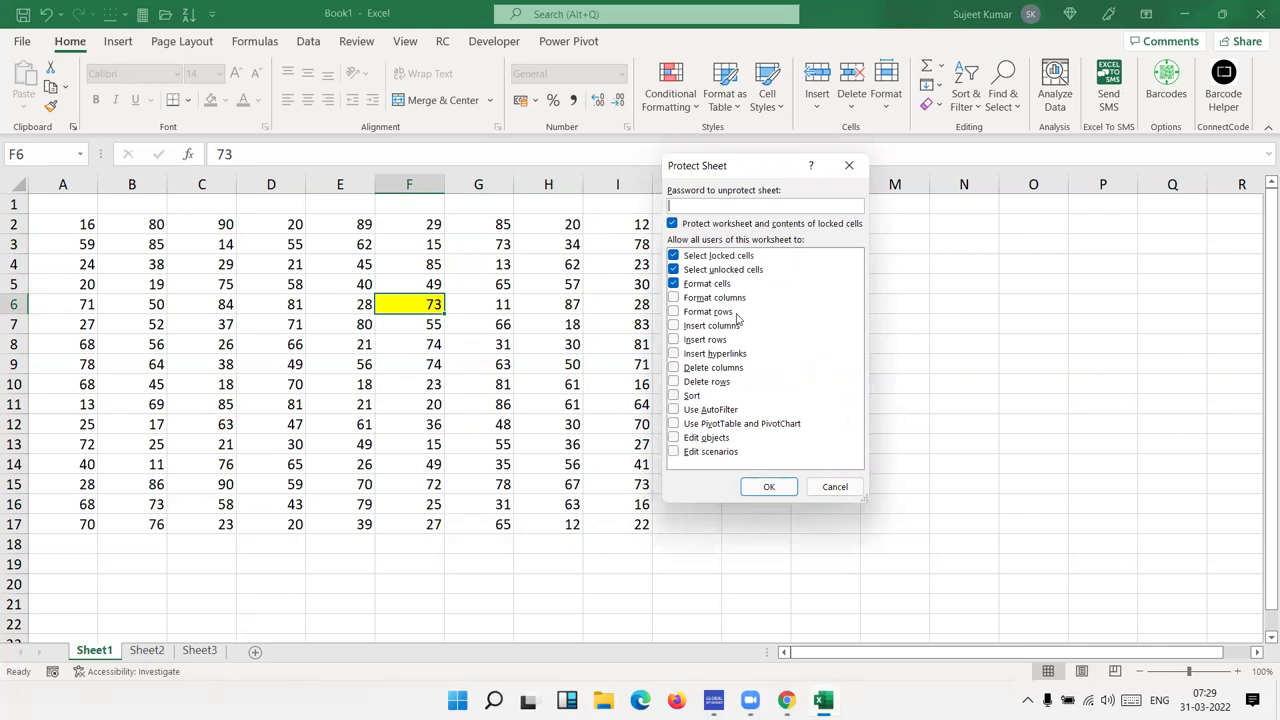
{"action": "left_click", "coordinate": [721, 285]}
{"action": "left_click", "coordinate": [778, 492]}
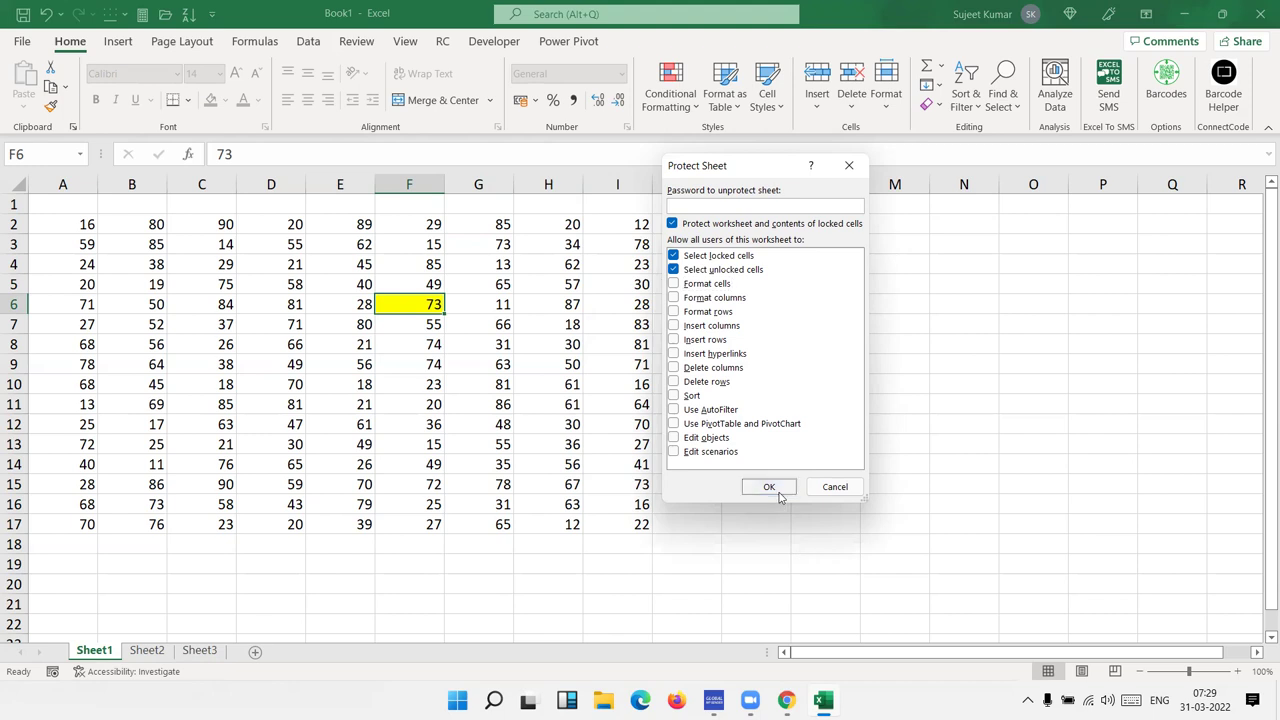
Step: Test editing I10, copy the number block, paste it at Sheet2 C15, then undo the paste
{"action": "double_click", "coordinate": [588, 396]}
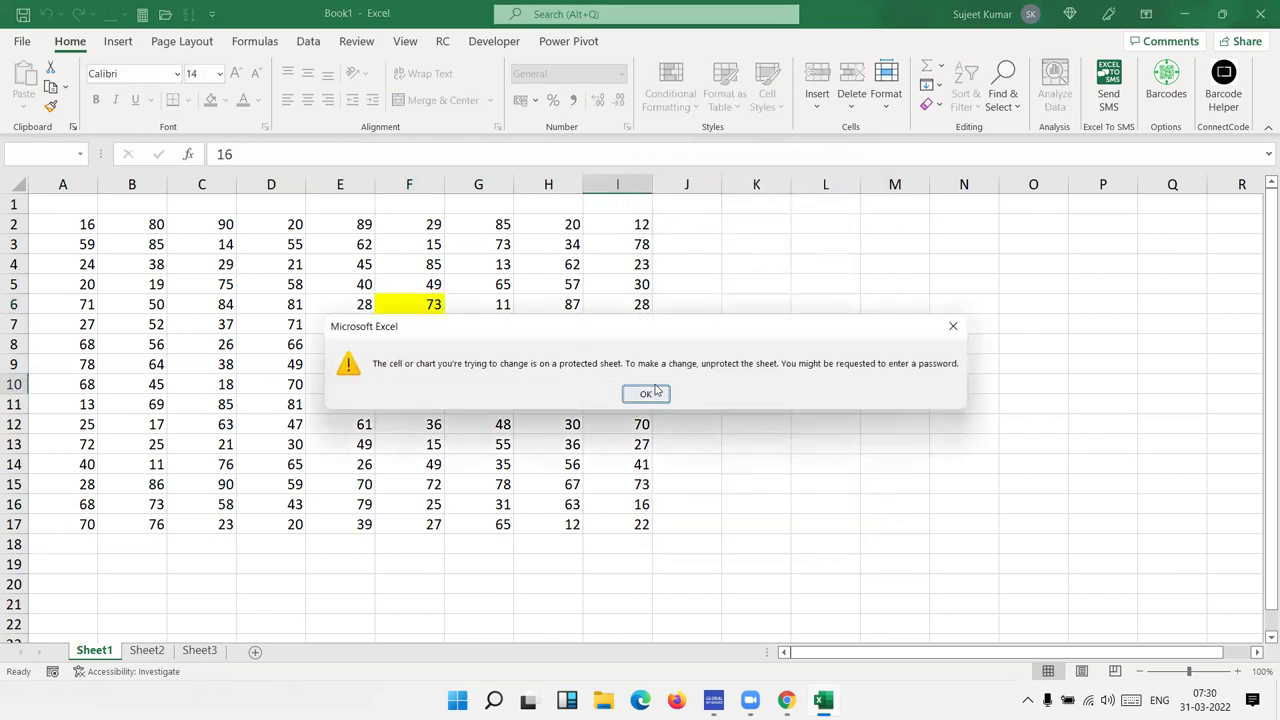
{"action": "left_click", "coordinate": [660, 396]}
{"action": "mouse_move", "coordinate": [108, 222]}
{"action": "left_mouse_down"}
{"action": "mouse_move", "coordinate": [518, 511]}
{"action": "mouse_move", "coordinate": [560, 524]}
{"action": "left_mouse_up"}
{"action": "key", "text": "ctrl+c"}
{"action": "left_click", "coordinate": [160, 637]}
{"action": "left_click", "coordinate": [157, 648]}
{"action": "left_click", "coordinate": [193, 490]}
{"action": "key", "text": "ctrl+v"}
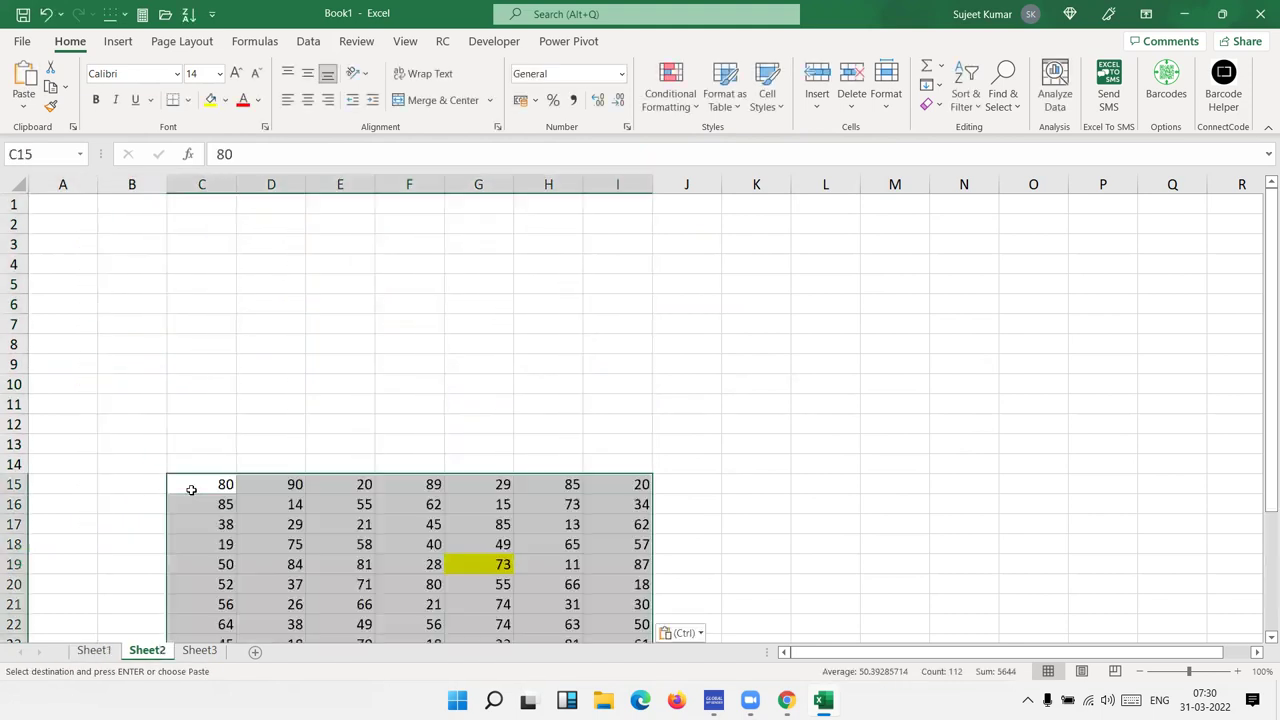
{"action": "key", "text": "ctrl+z"}
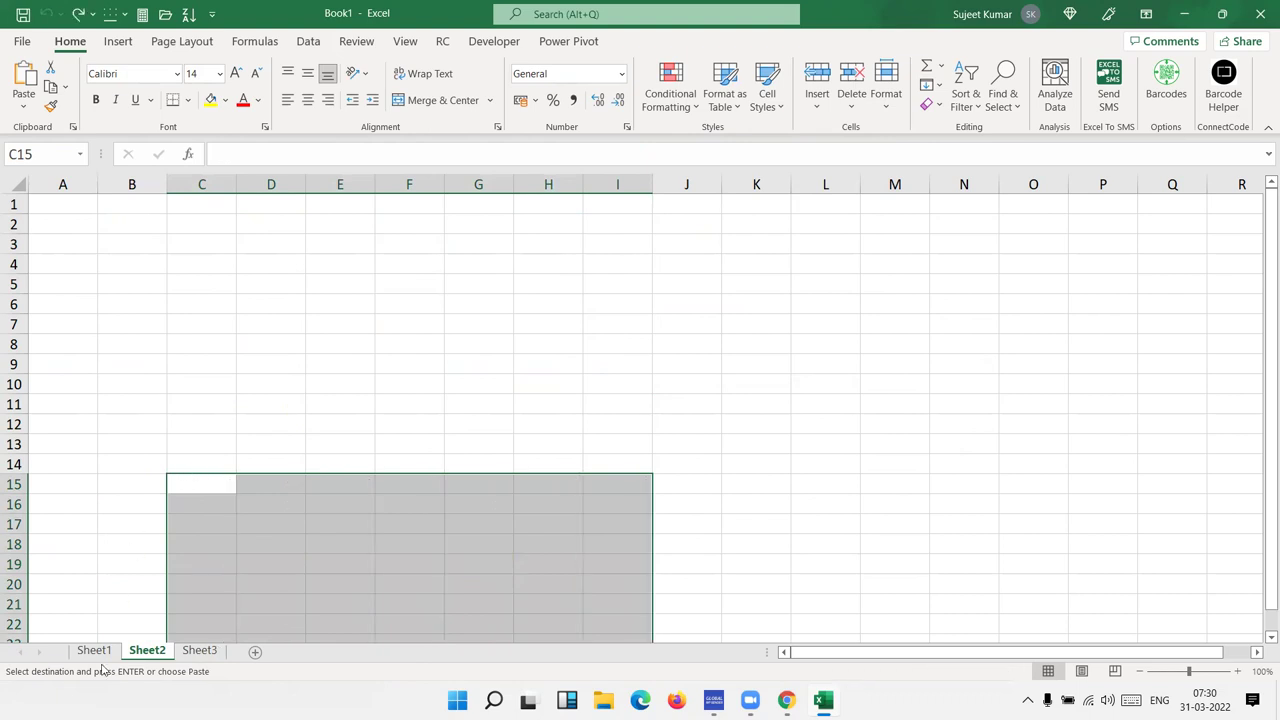
Step: Return to Sheet1's number table and select cell G3
{"action": "left_click", "coordinate": [98, 651]}
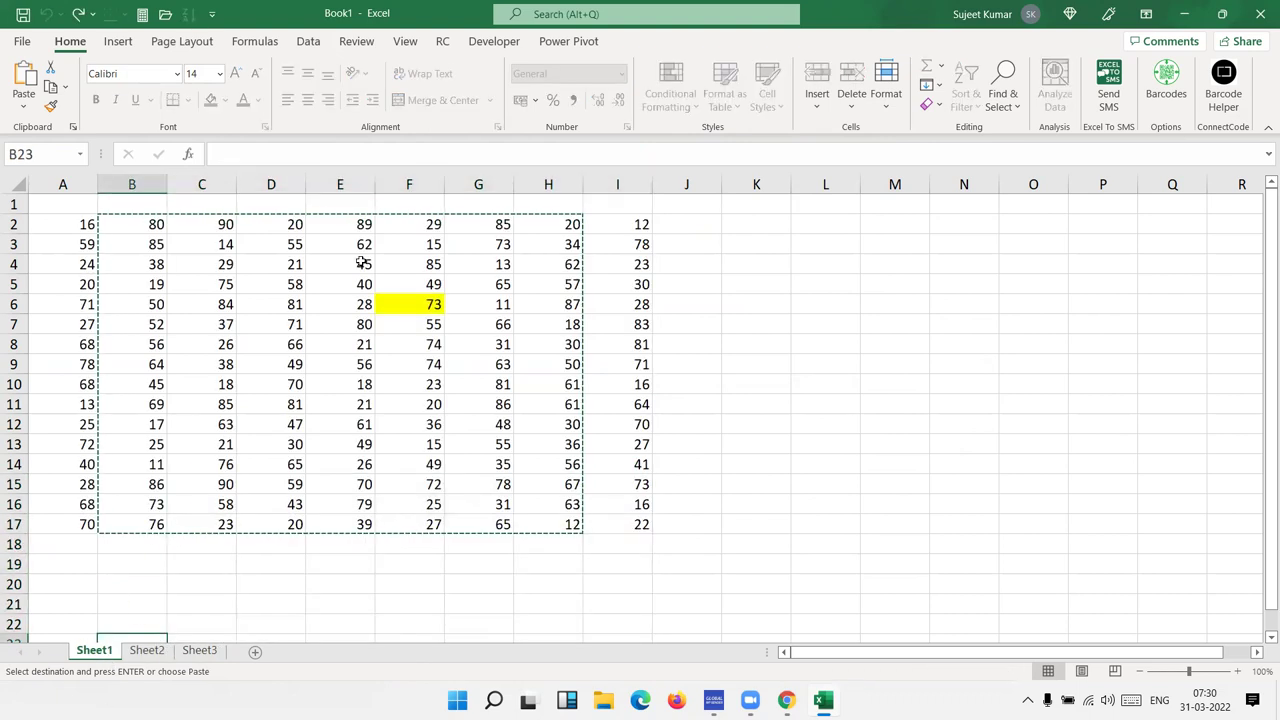
{"action": "scroll", "coordinate": [365, 245], "scroll_direction": "down", "scroll_amount": 2}
{"action": "scroll", "coordinate": [365, 245], "scroll_direction": "down", "scroll_amount": 2}
{"action": "scroll", "coordinate": [460, 250], "scroll_direction": "up", "scroll_amount": 4}
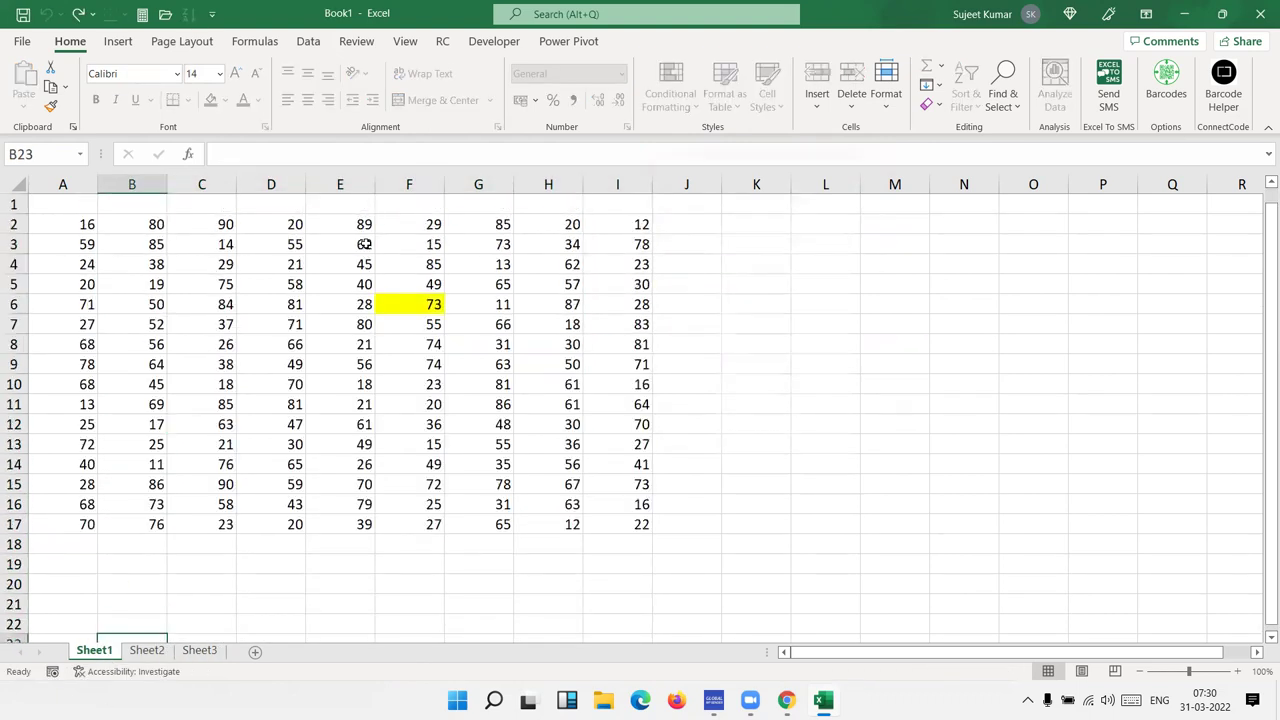
{"action": "left_click", "coordinate": [460, 250]}
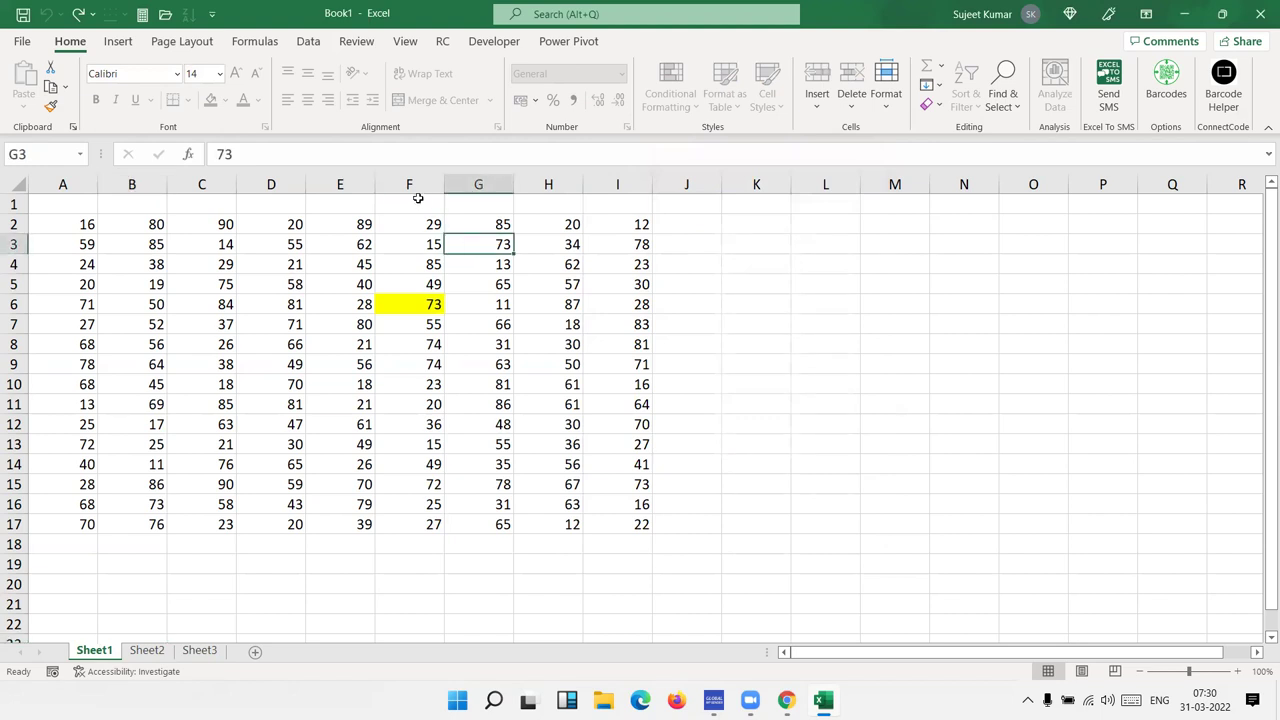
Step: Unprotect Sheet1 and re-protect it with selecting locked cells disallowed
{"action": "right_click", "coordinate": [114, 652]}
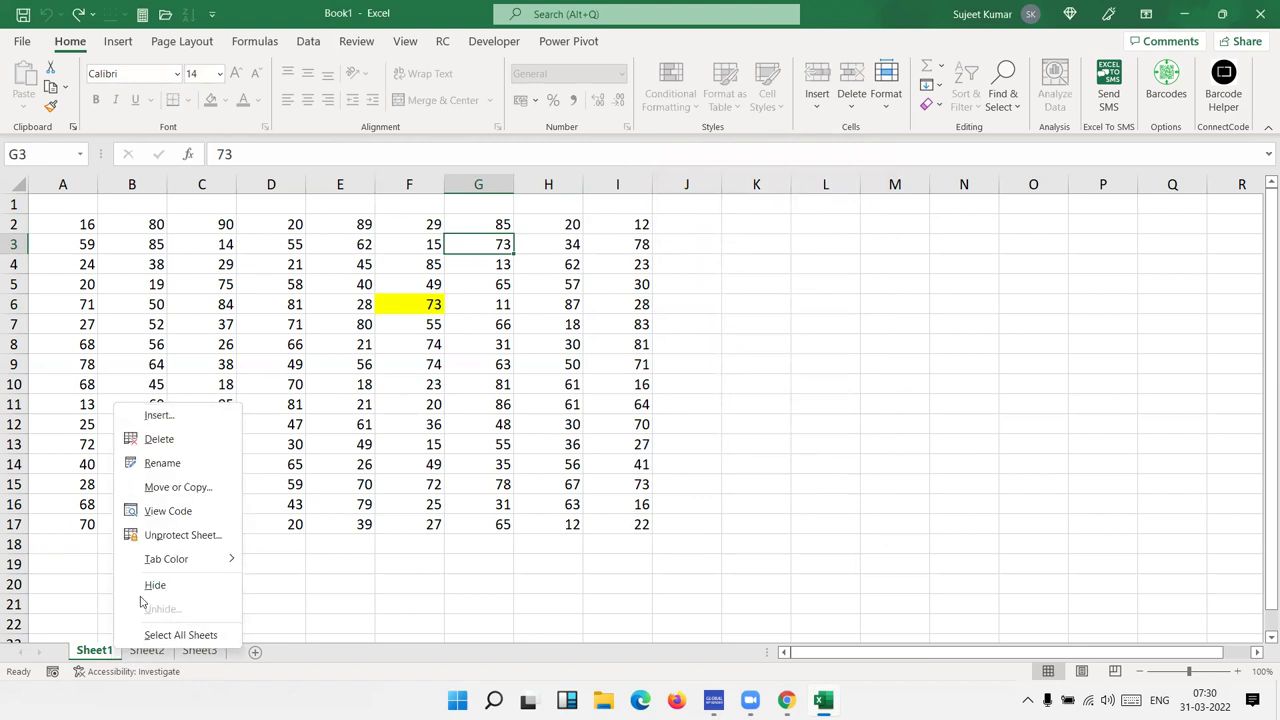
{"action": "left_click", "coordinate": [170, 535]}
{"action": "right_click", "coordinate": [91, 642]}
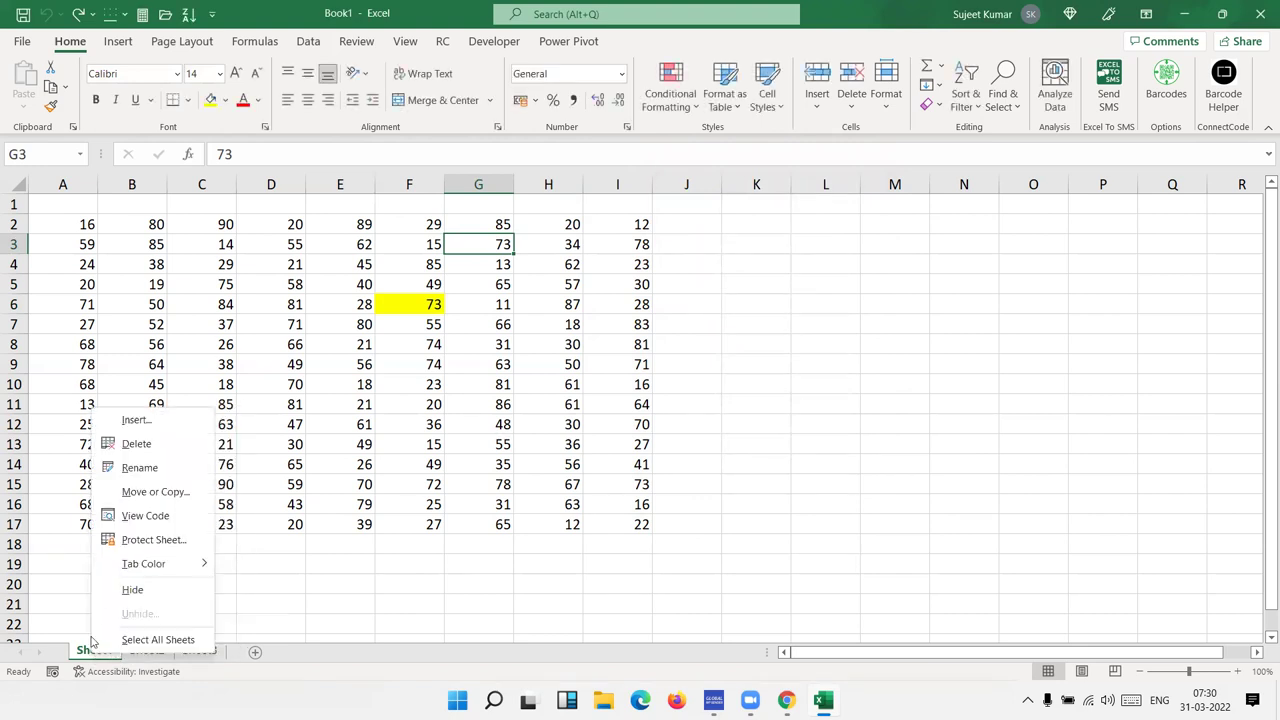
{"action": "left_click", "coordinate": [140, 539]}
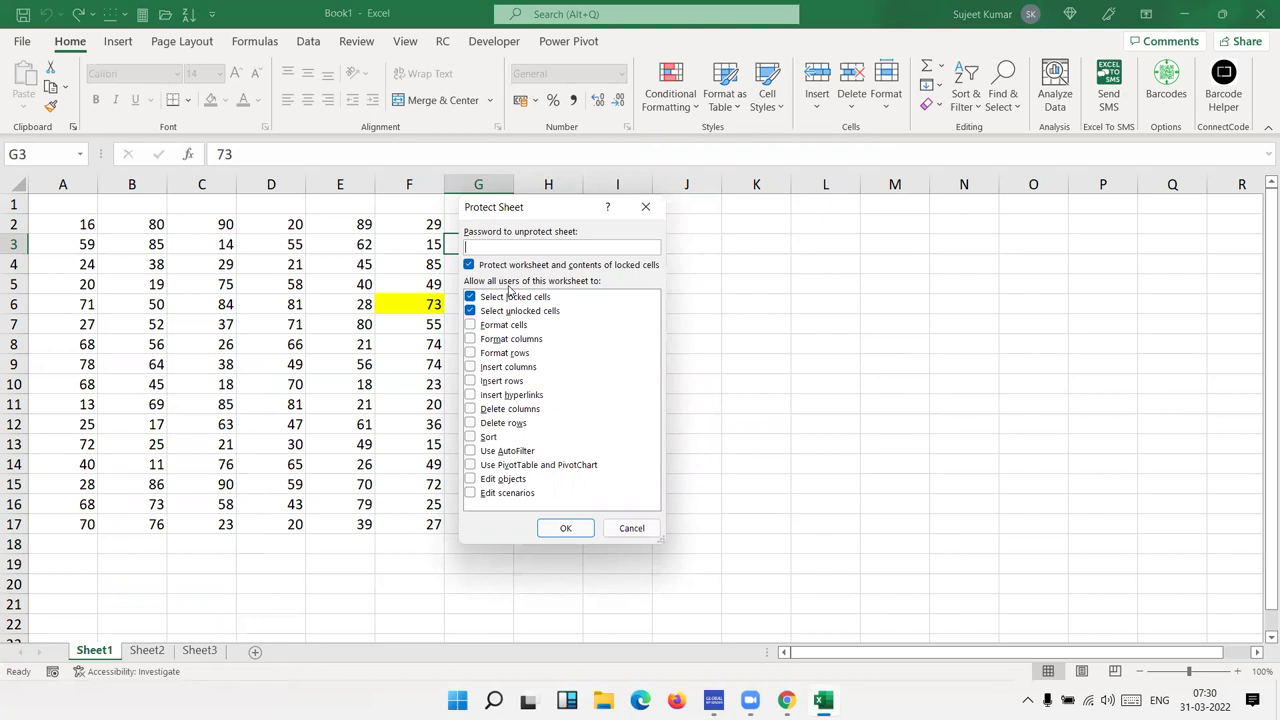
{"action": "left_click", "coordinate": [472, 297]}
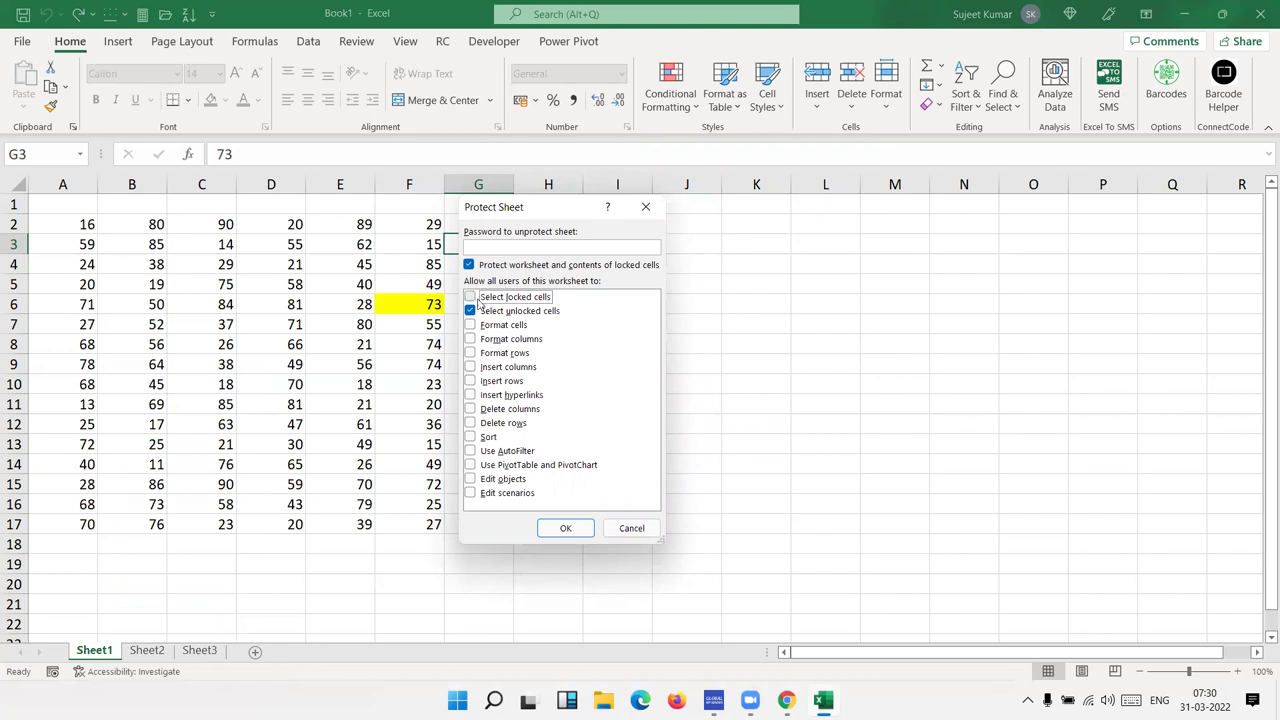
{"action": "left_click", "coordinate": [565, 528]}
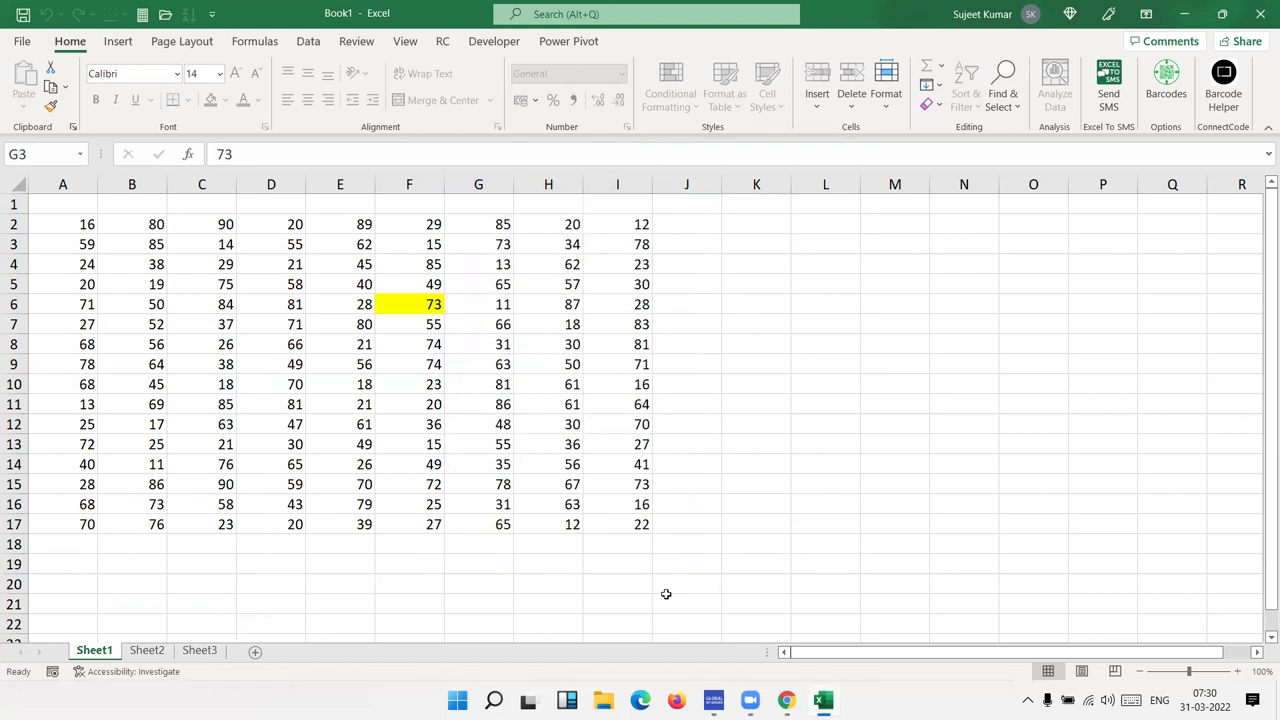
Step: Copy cell G3's value 73, switch to Sheet2, and select C4:G14
{"action": "key", "text": "ctrl+c"}
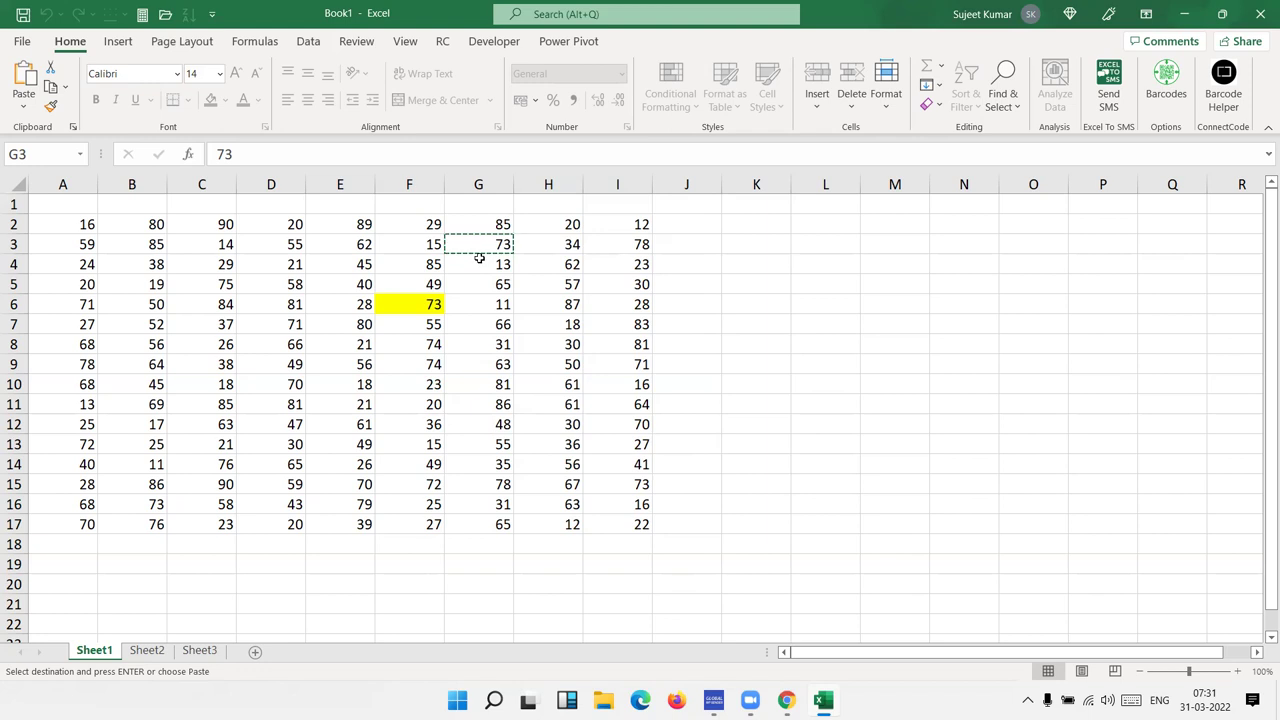
{"action": "left_click", "coordinate": [147, 650]}
{"action": "left_click", "coordinate": [94, 650]}
{"action": "left_click", "coordinate": [147, 650]}
{"action": "left_click_drag", "start_coordinate": [190, 370], "coordinate": [320, 445]}
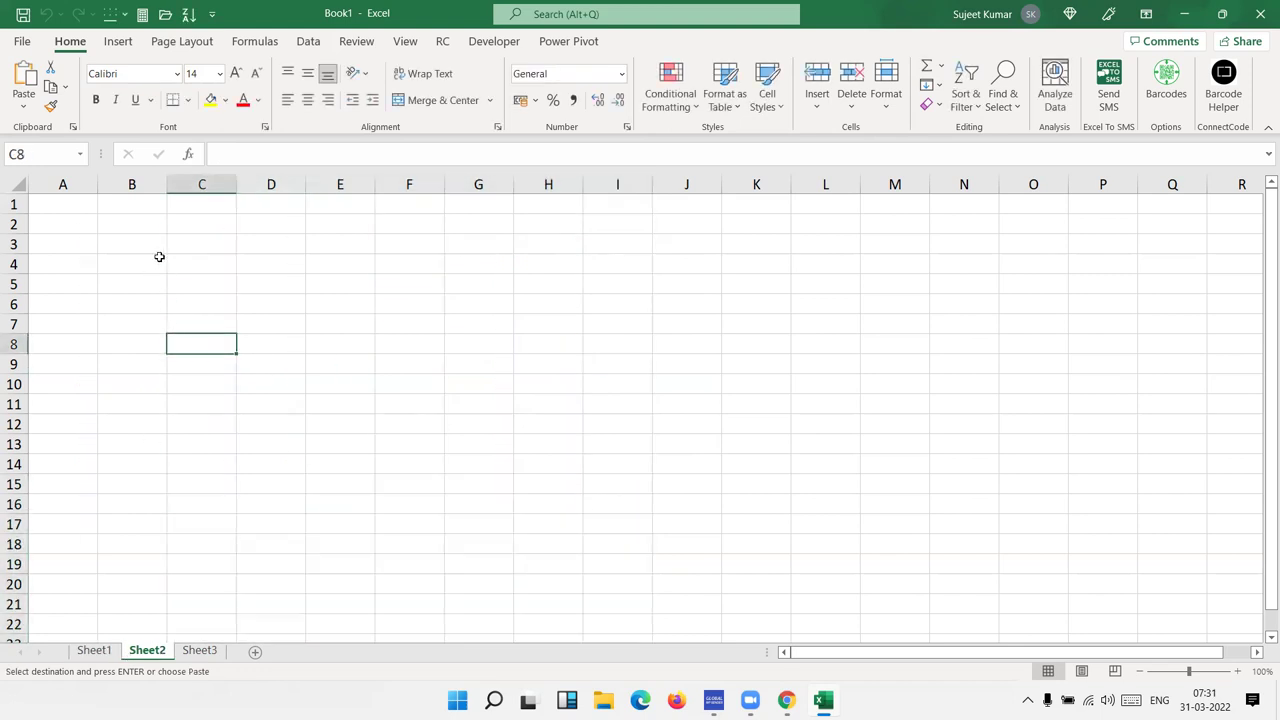
{"action": "left_click_drag", "start_coordinate": [178, 262], "coordinate": [505, 466]}
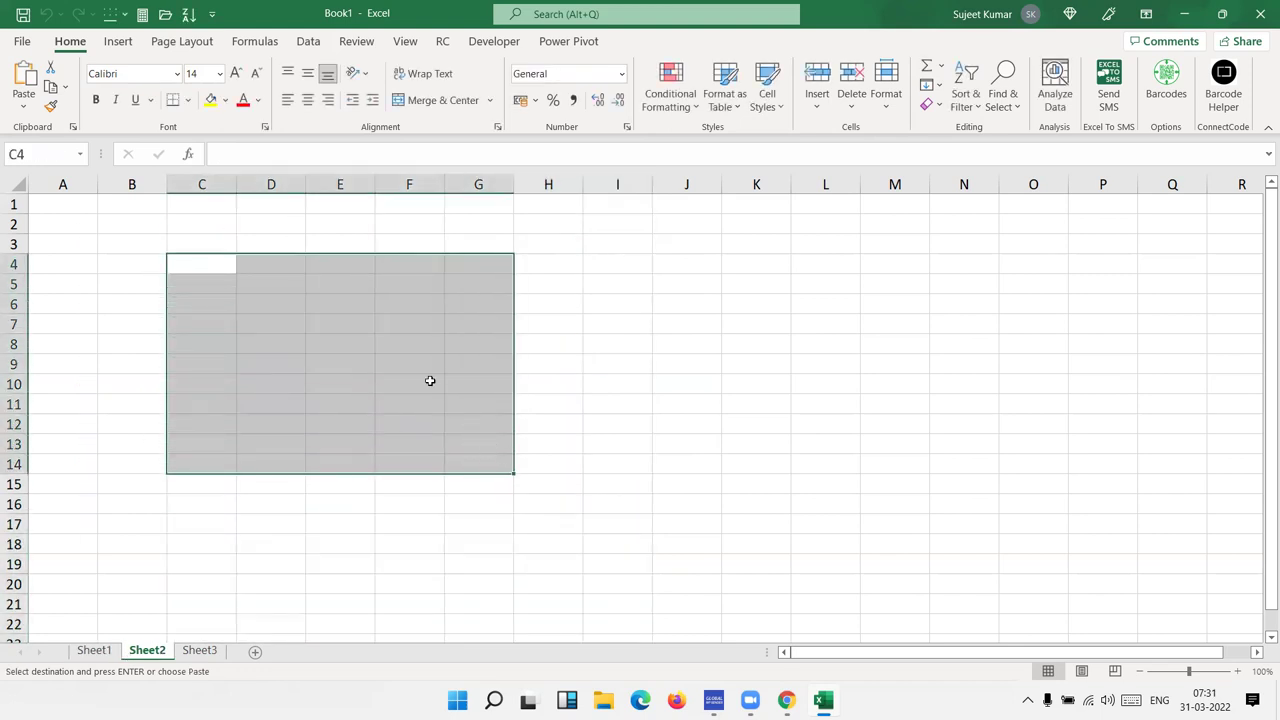
Step: Fill C4:G14 on Sheet2 with yellow, then start and cancel a 15 entry in G11
{"action": "left_click", "coordinate": [211, 102]}
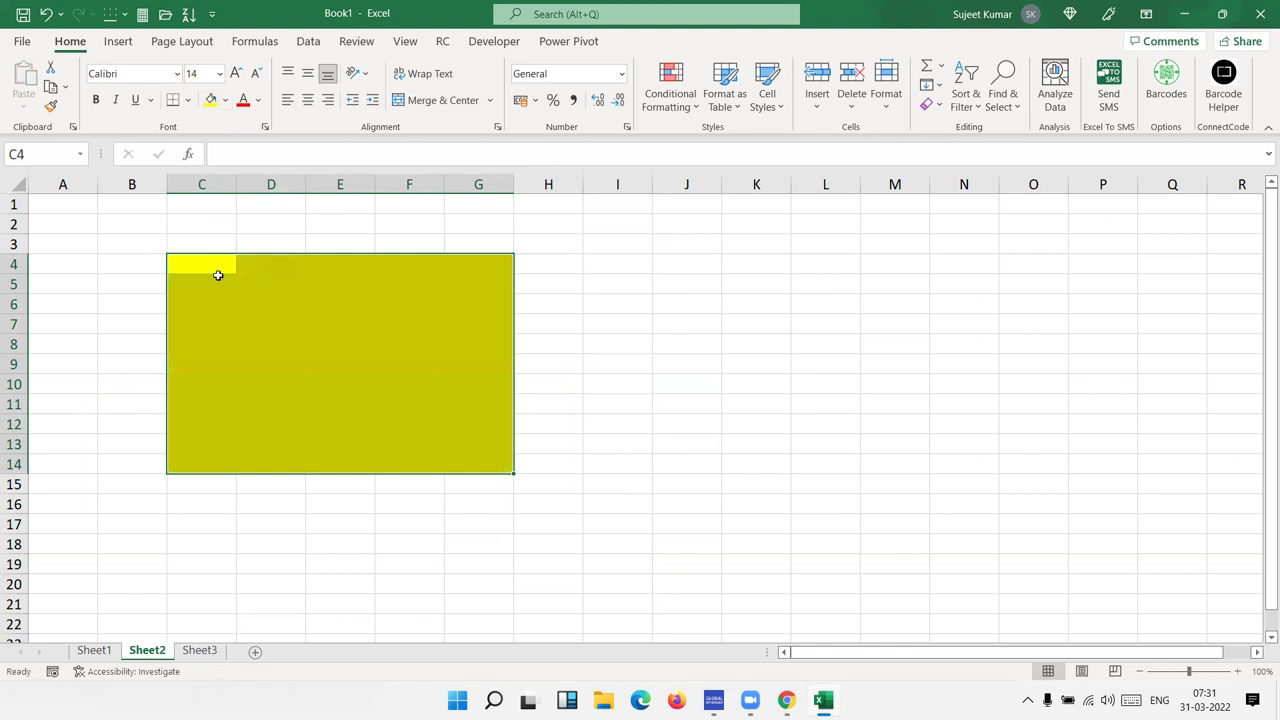
{"action": "left_click", "coordinate": [218, 280]}
{"action": "left_click_drag", "start_coordinate": [825, 364], "coordinate": [18, 363]}
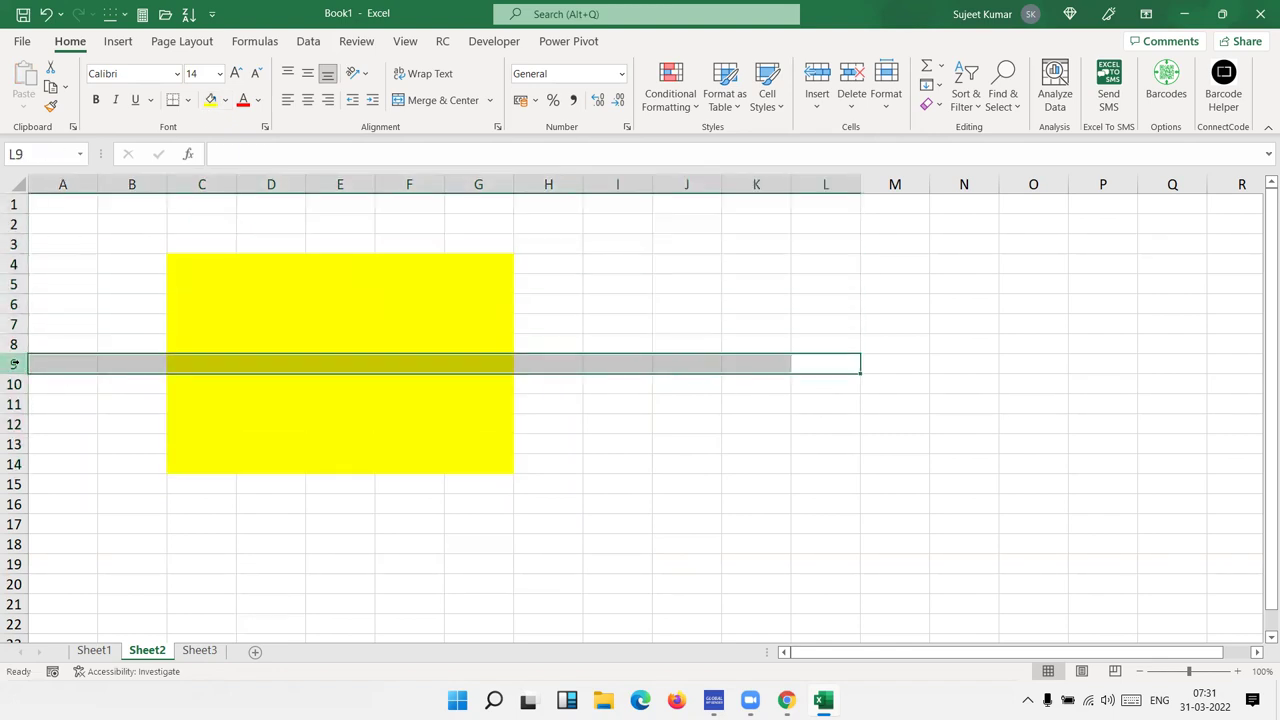
{"action": "left_click", "coordinate": [480, 402]}
{"action": "type", "text": "15"}
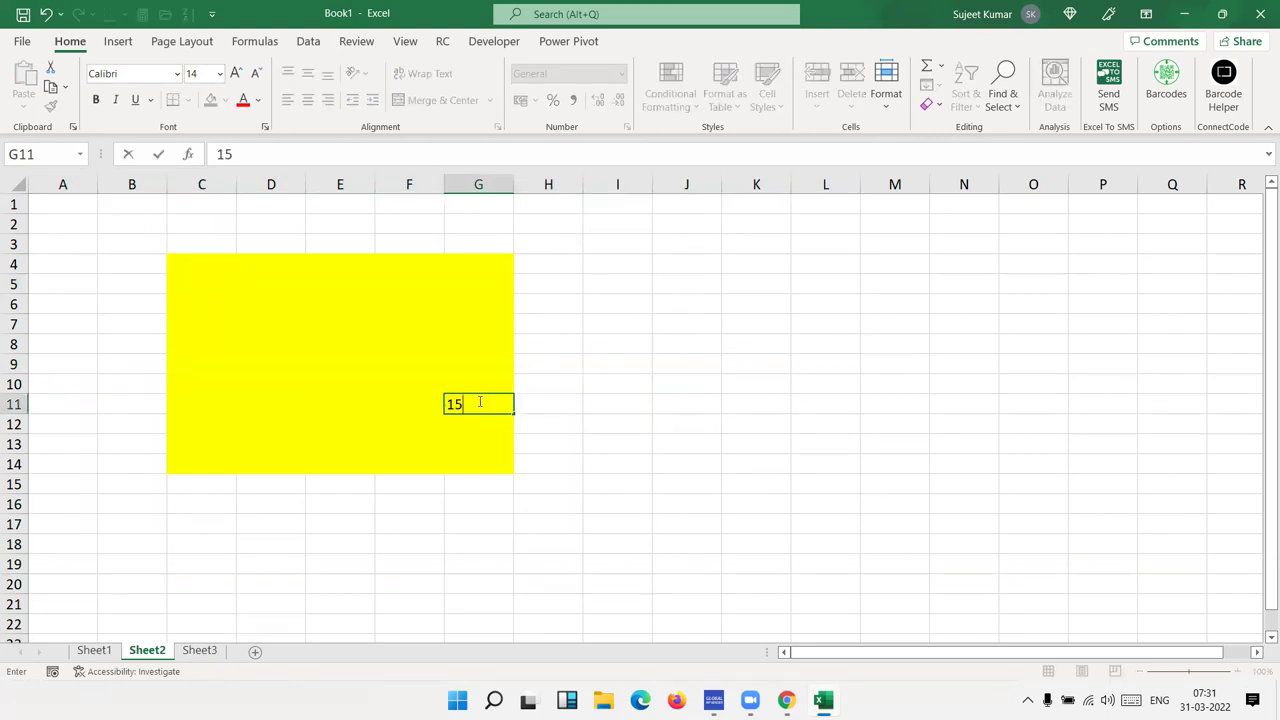
{"action": "key", "text": "Escape"}
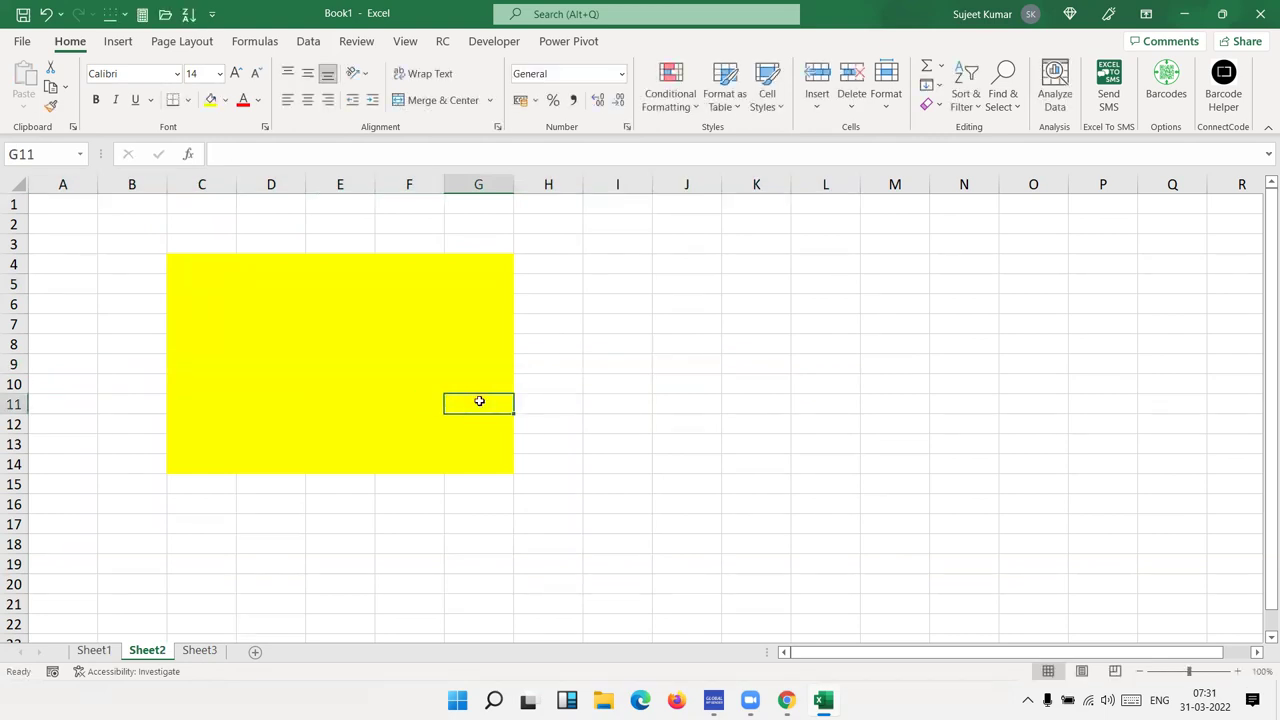
Step: Open Protect Sheet for Sheet2 and cancel without protecting it
{"action": "right_click", "coordinate": [165, 652]}
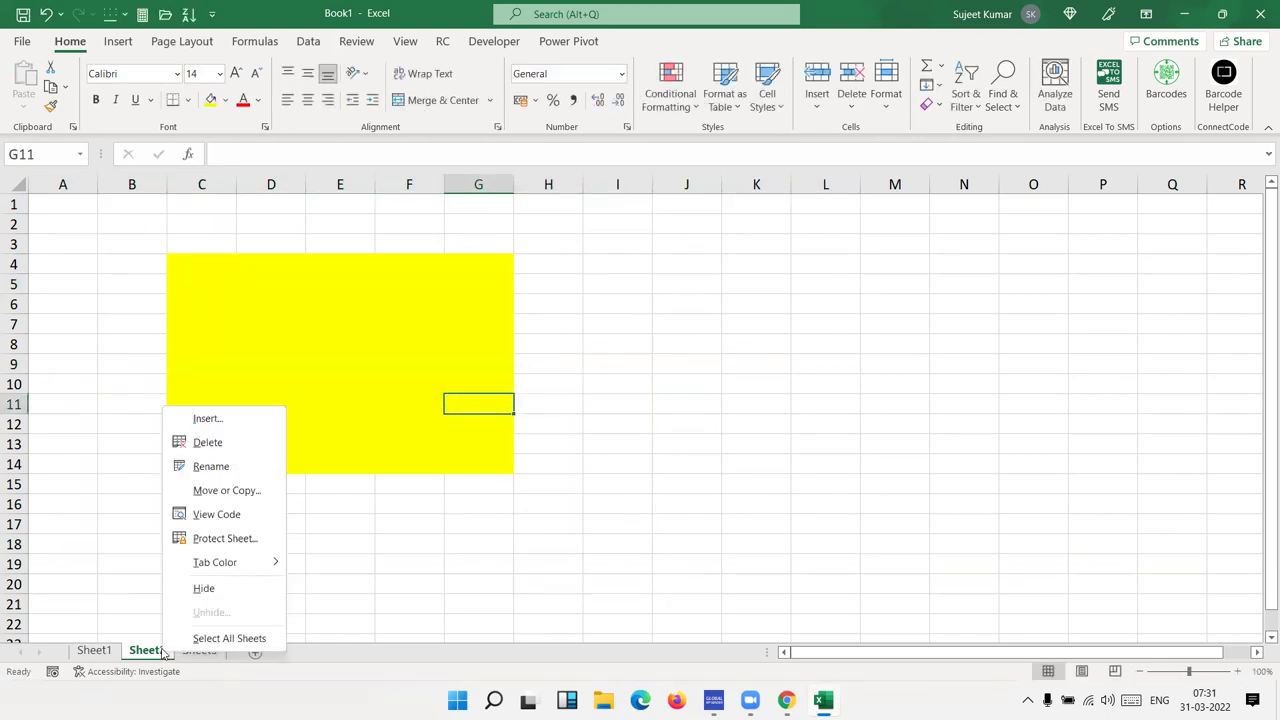
{"action": "left_click", "coordinate": [218, 538]}
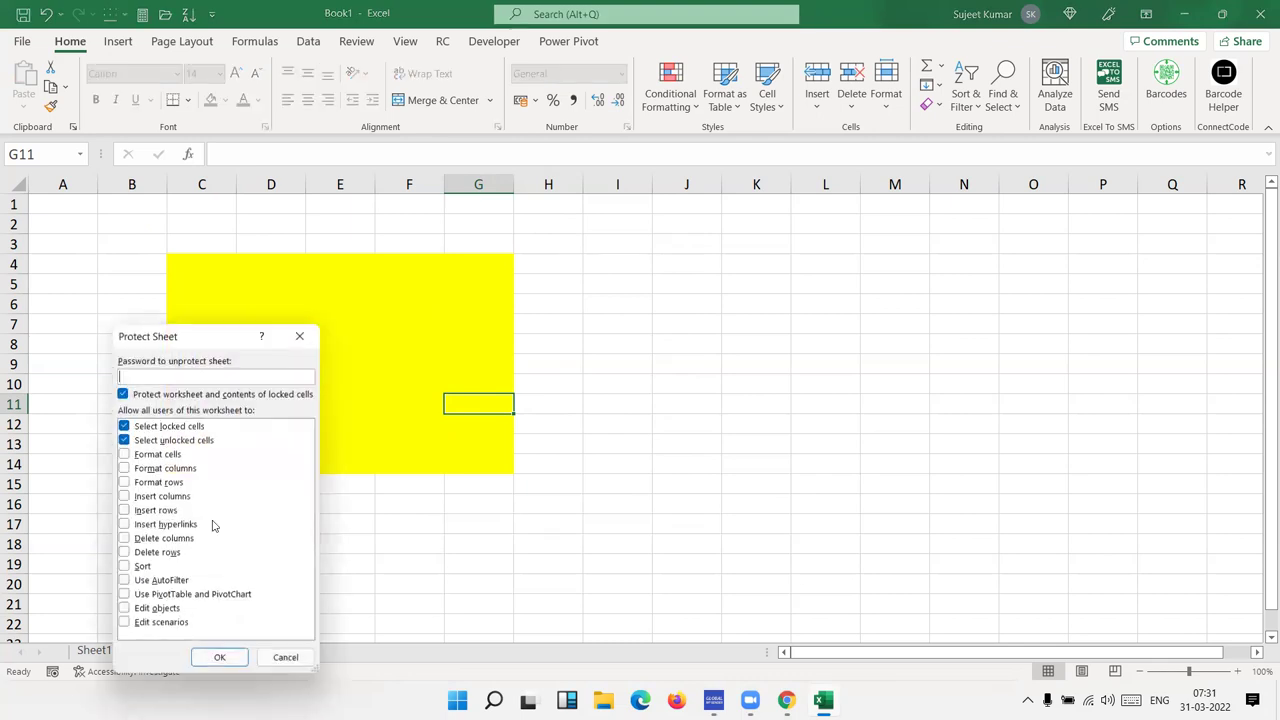
{"action": "left_click_drag", "start_coordinate": [208, 346], "coordinate": [928, 270]}
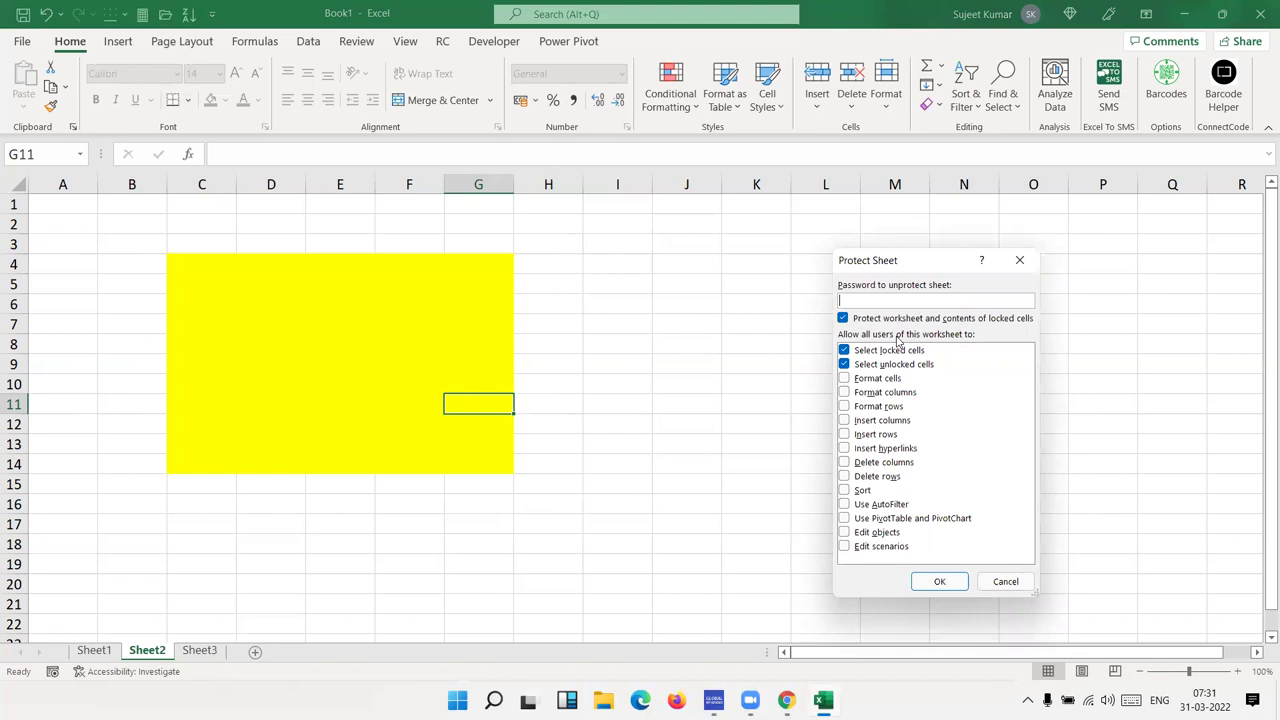
{"action": "key", "text": "Escape"}
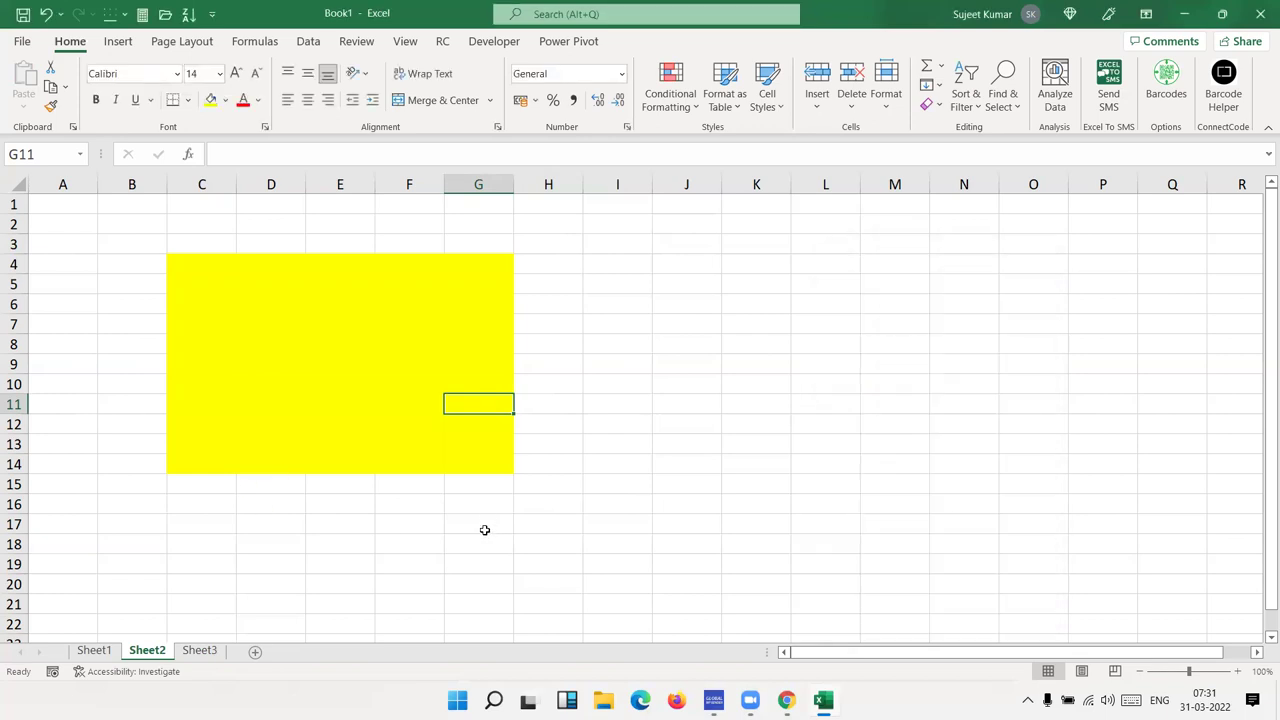
Step: View the Protection tab of Format Cells for cell I4, closing without changes
{"action": "left_click_drag", "start_coordinate": [501, 463], "coordinate": [134, 254]}
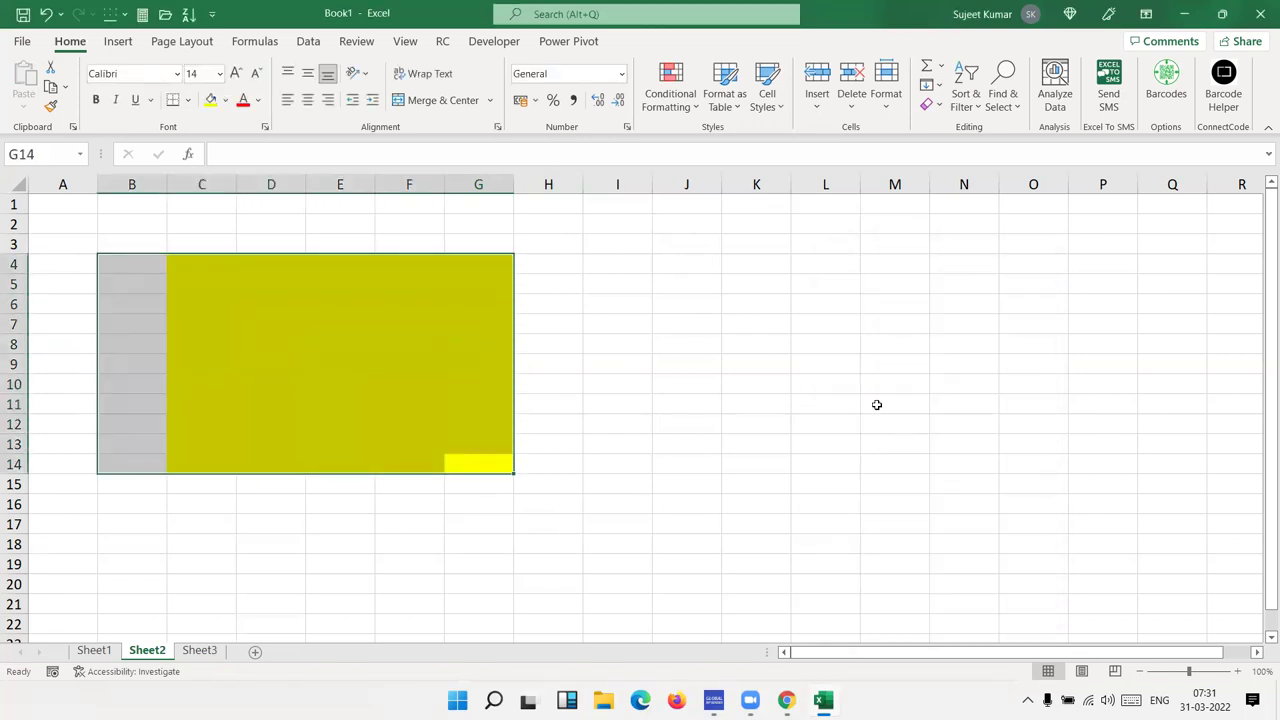
{"action": "left_click", "coordinate": [877, 403]}
{"action": "right_click", "coordinate": [605, 279]}
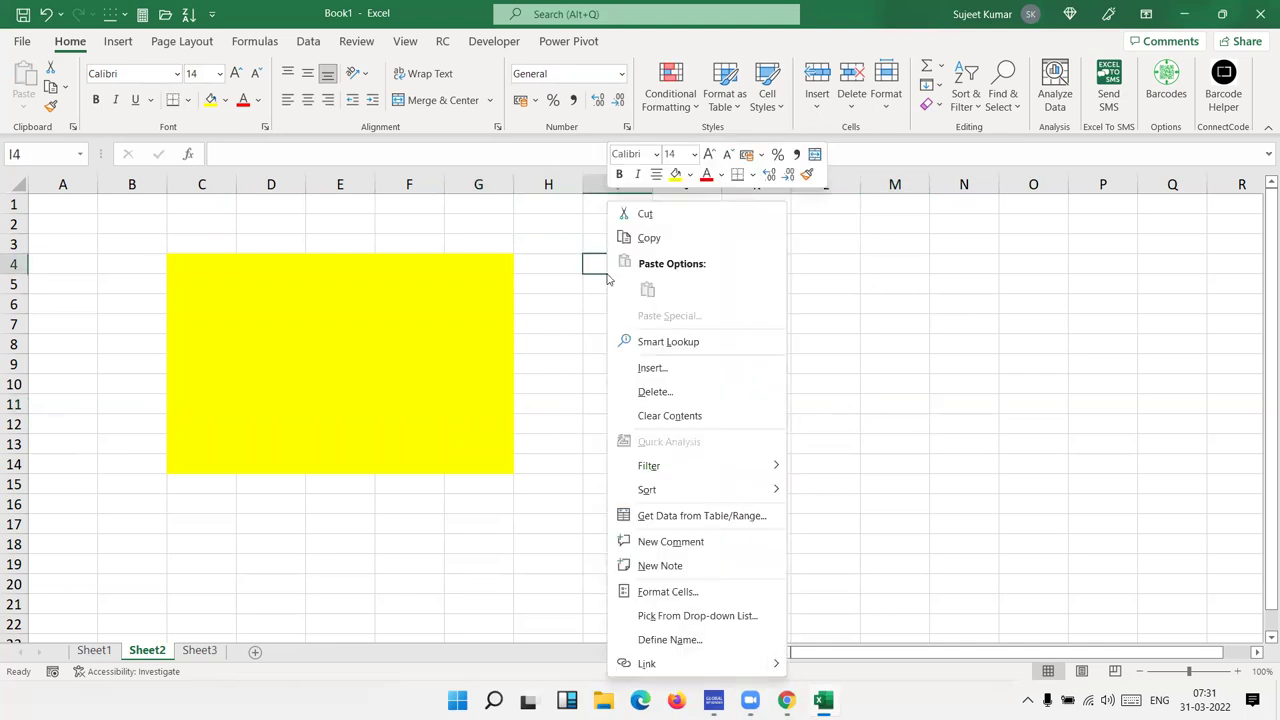
{"action": "left_click", "coordinate": [634, 590]}
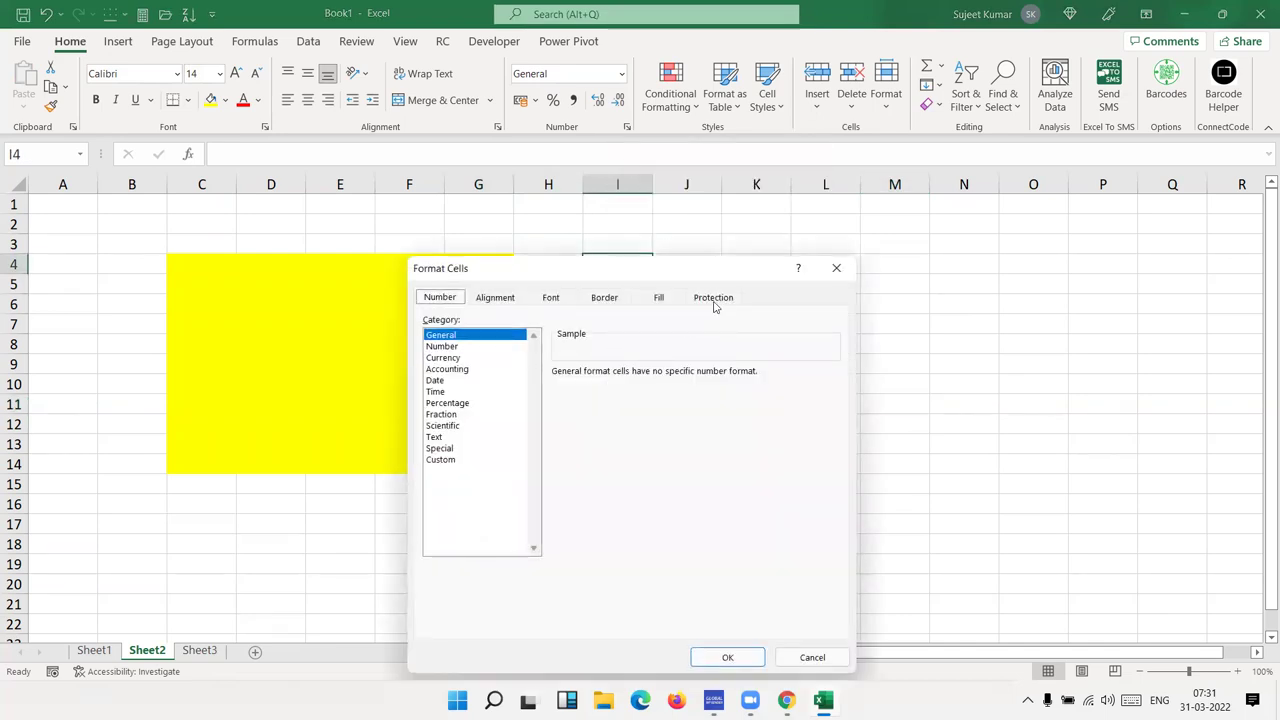
{"action": "left_click", "coordinate": [716, 299]}
{"action": "left_click_drag", "start_coordinate": [718, 270], "coordinate": [1031, 182]}
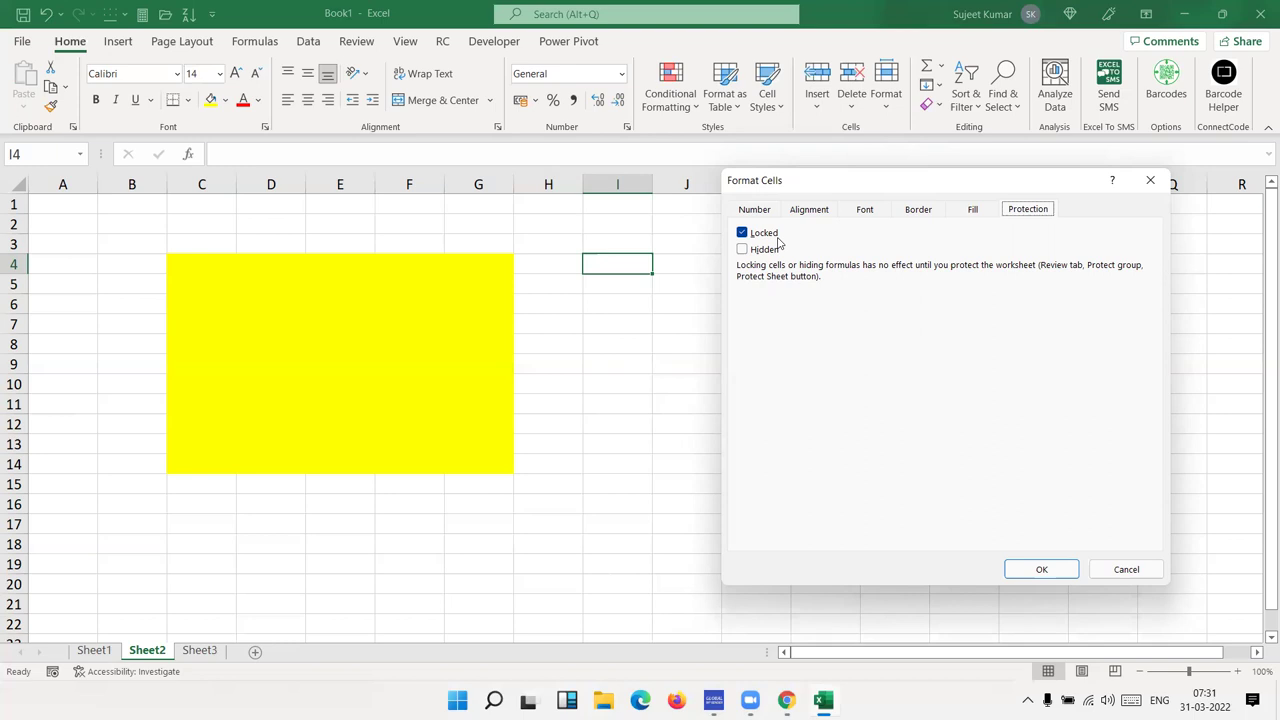
{"action": "key", "text": "Tab"}
{"action": "key", "text": "Escape"}
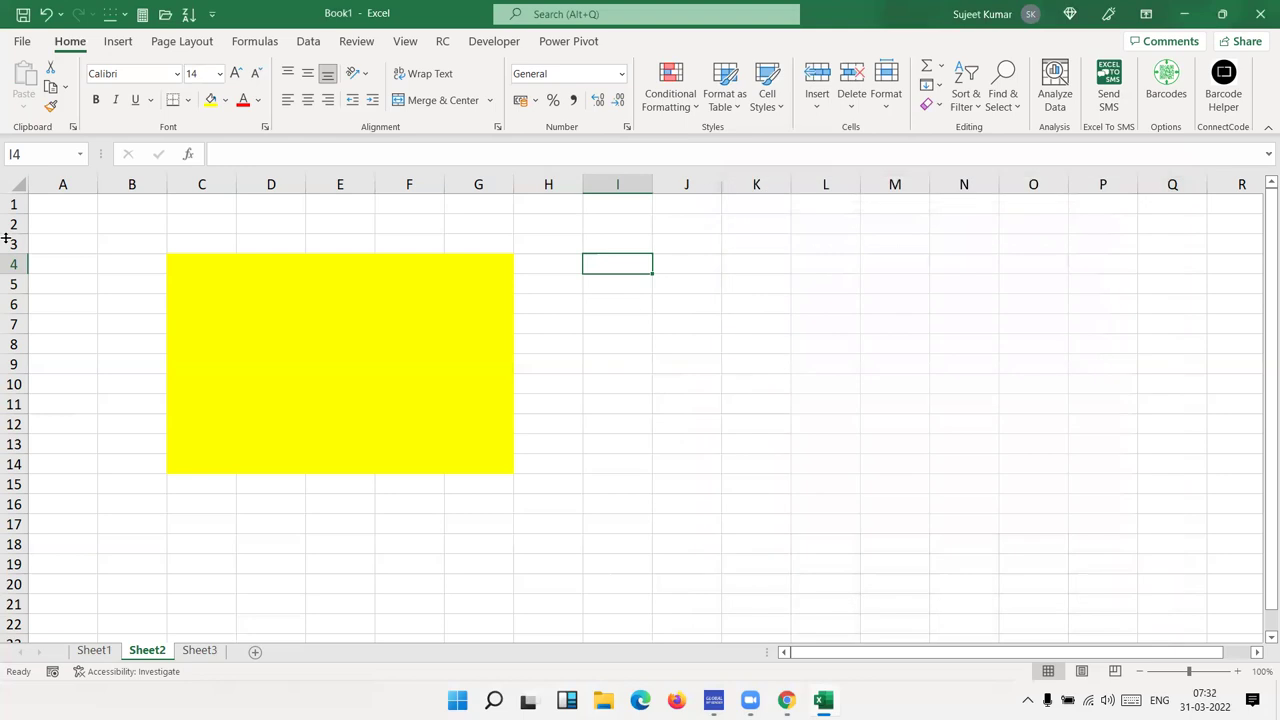
Step: Uncheck Locked in Format Cells for the yellow block C4:G14
{"action": "mouse_move", "coordinate": [171, 263]}
{"action": "left_mouse_down"}
{"action": "mouse_move", "coordinate": [477, 500]}
{"action": "mouse_move", "coordinate": [486, 468]}
{"action": "left_mouse_up"}
{"action": "right_click", "coordinate": [454, 415]}
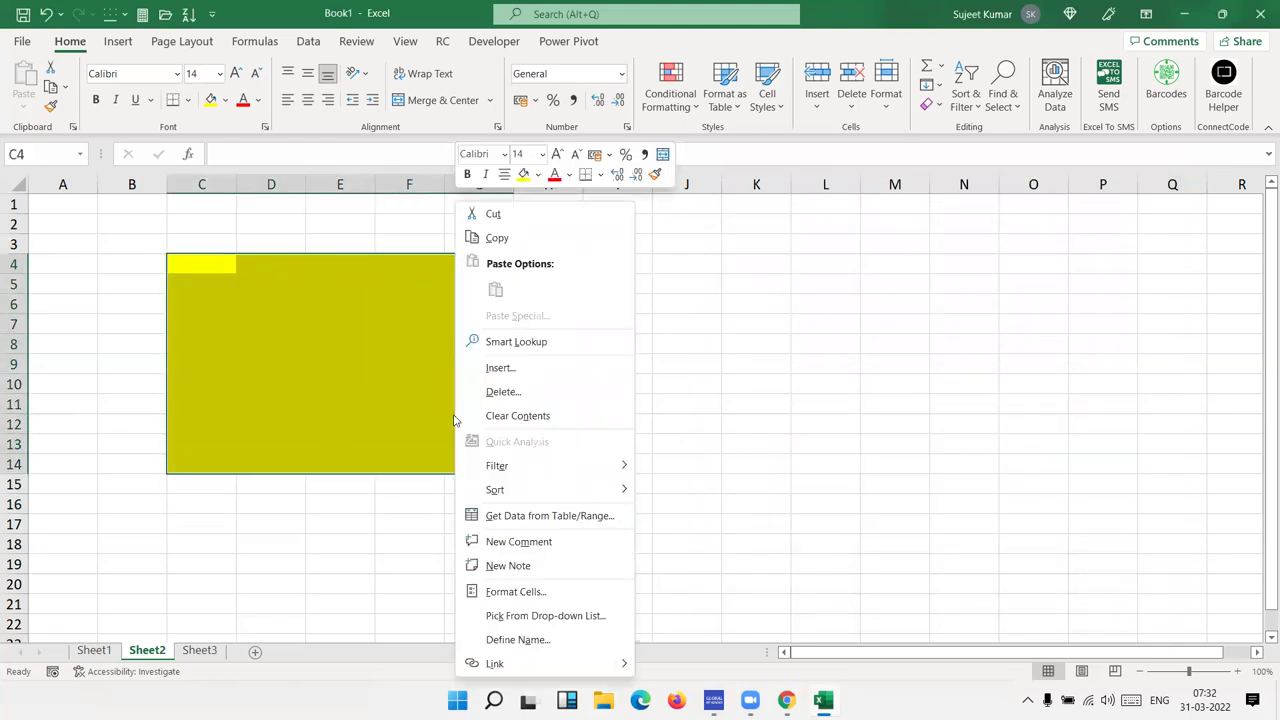
{"action": "left_click", "coordinate": [503, 590]}
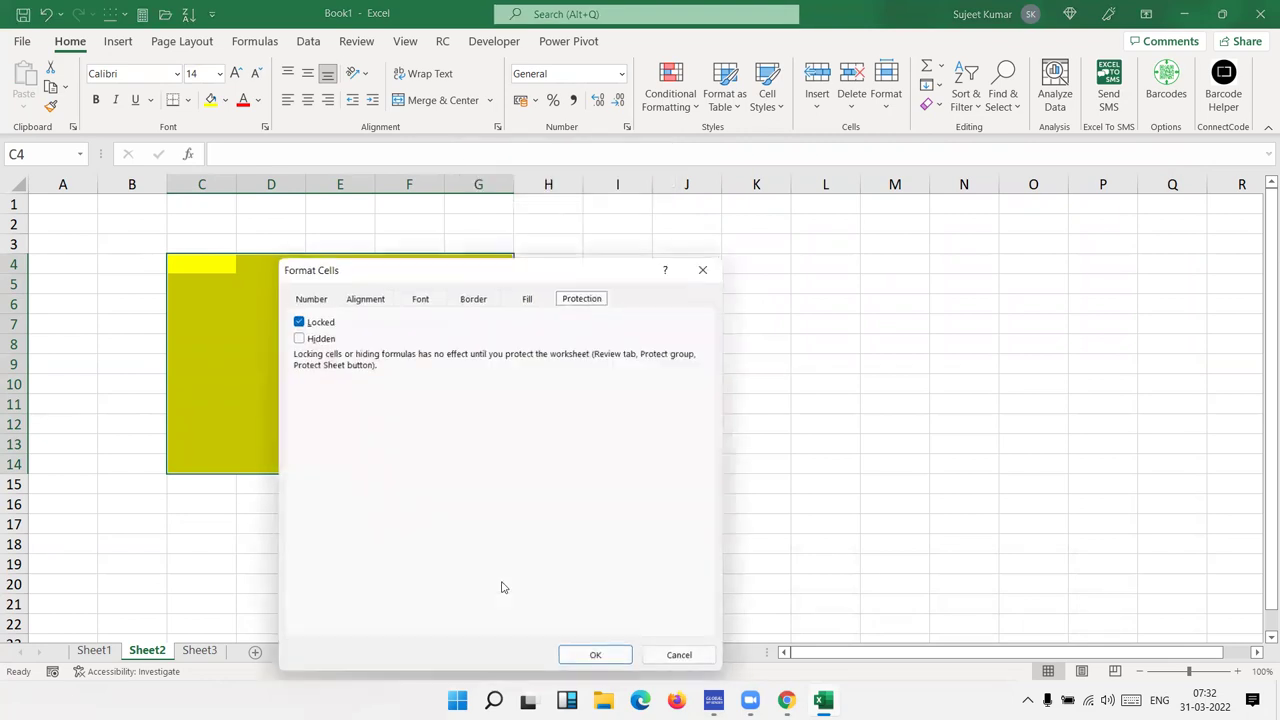
{"action": "left_click", "coordinate": [298, 321]}
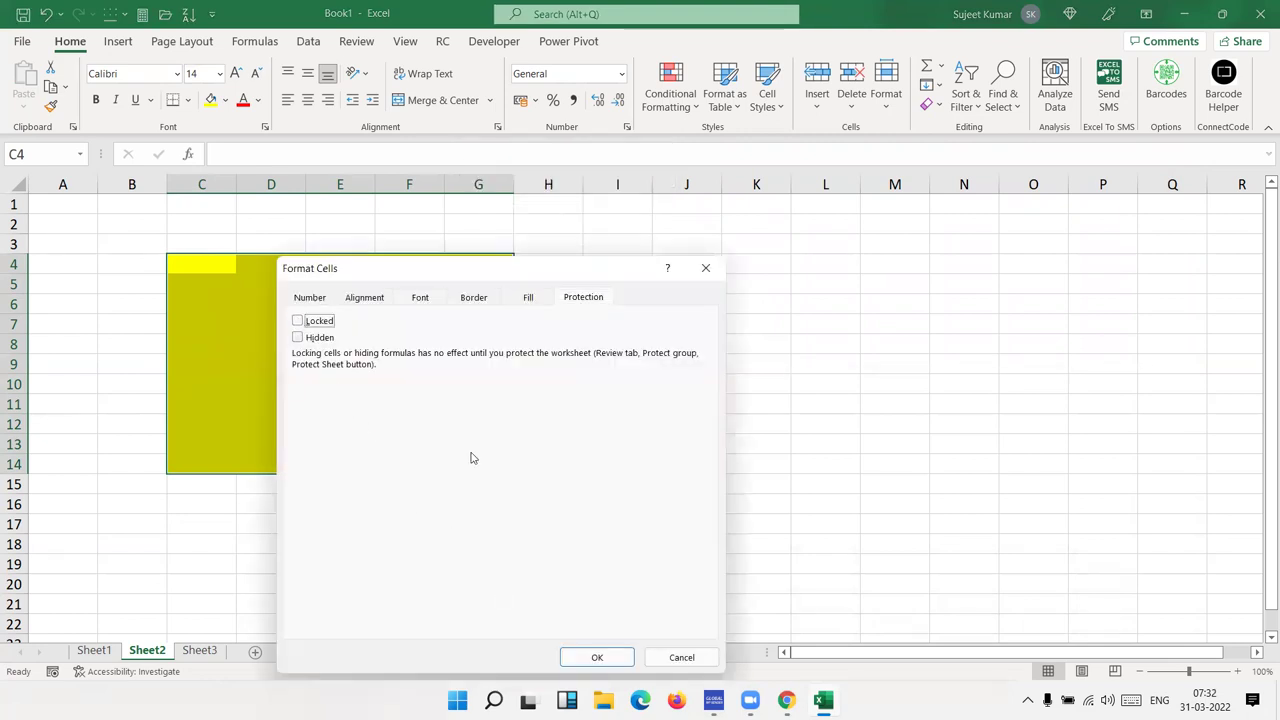
{"action": "left_click", "coordinate": [605, 656]}
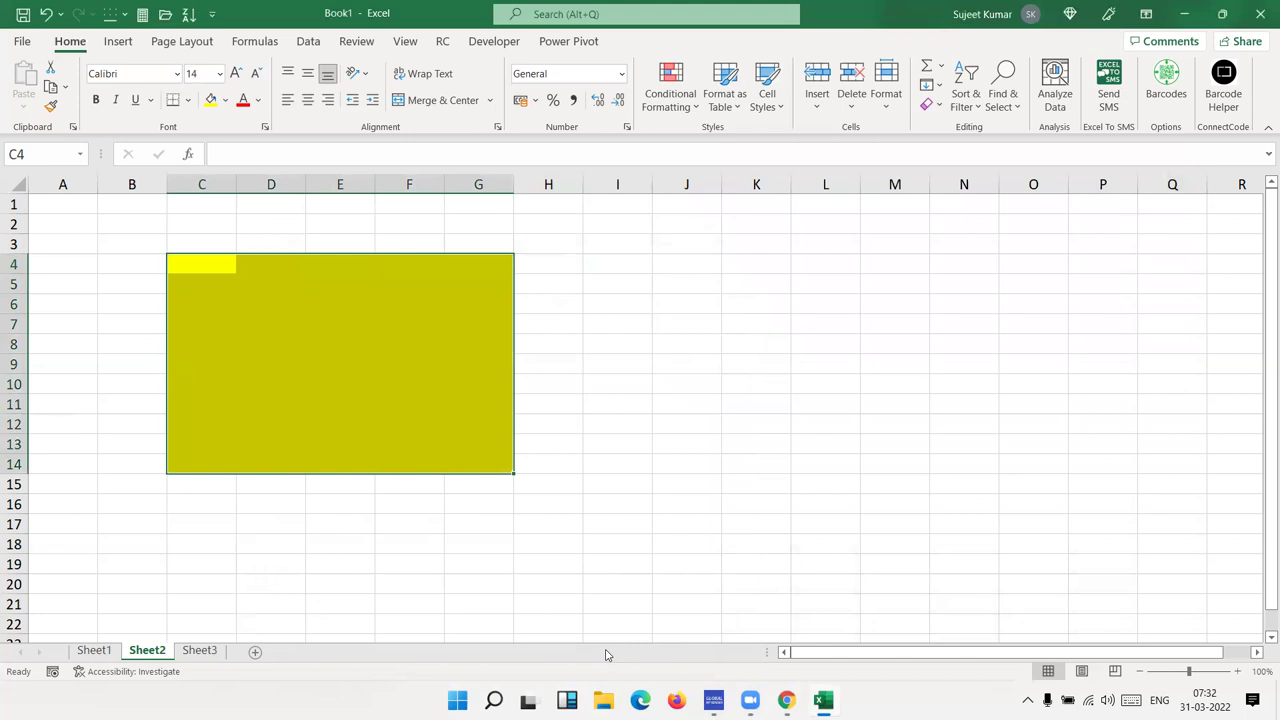
{"action": "left_click", "coordinate": [496, 600]}
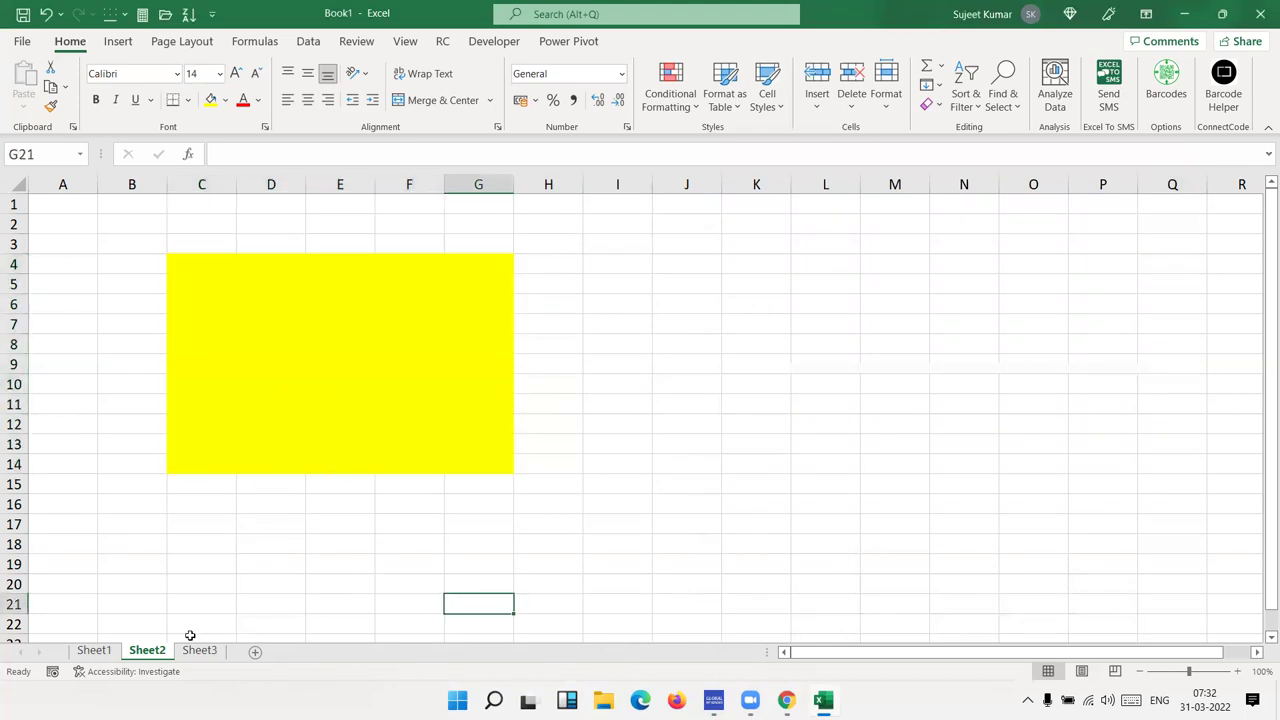
Step: Enter xcv in C19 and cx in D12, then protect Sheet2
{"action": "left_click", "coordinate": [224, 562]}
{"action": "type", "text": "xcv"}
{"action": "left_click", "coordinate": [283, 417]}
{"action": "type", "text": "cx"}
{"action": "left_click", "coordinate": [271, 506]}
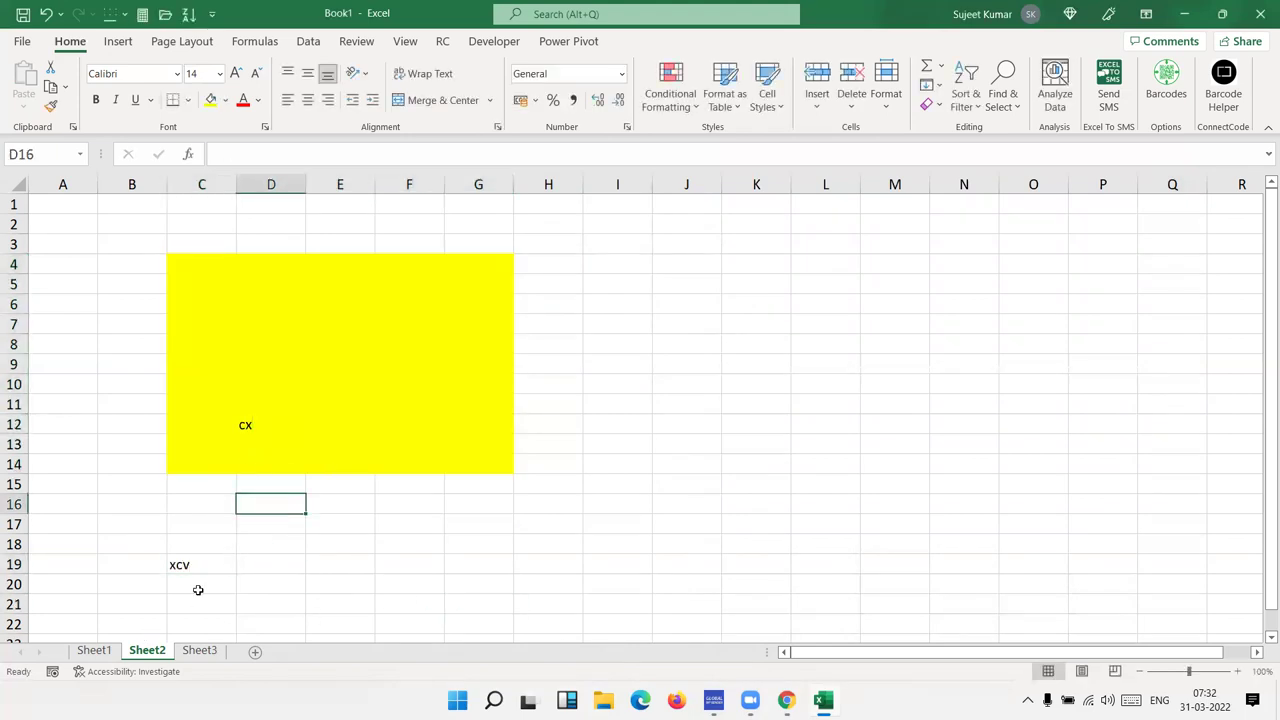
{"action": "right_click", "coordinate": [146, 656]}
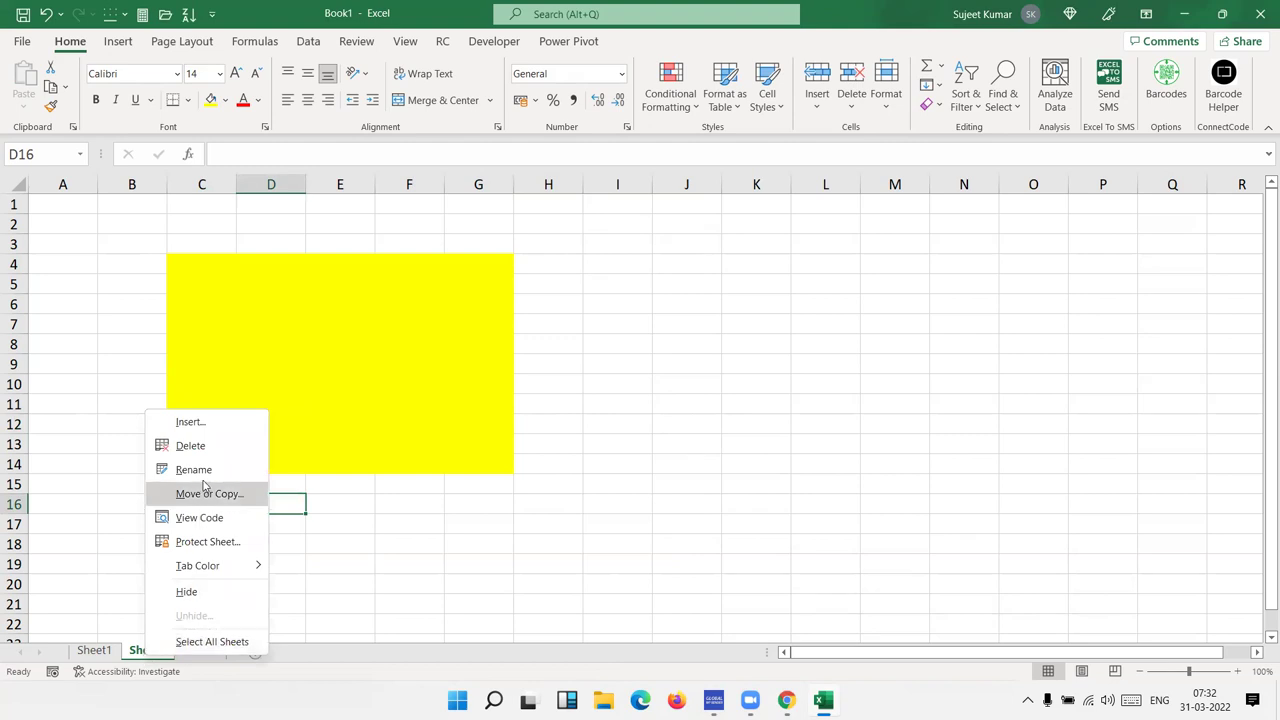
{"action": "left_click", "coordinate": [200, 541]}
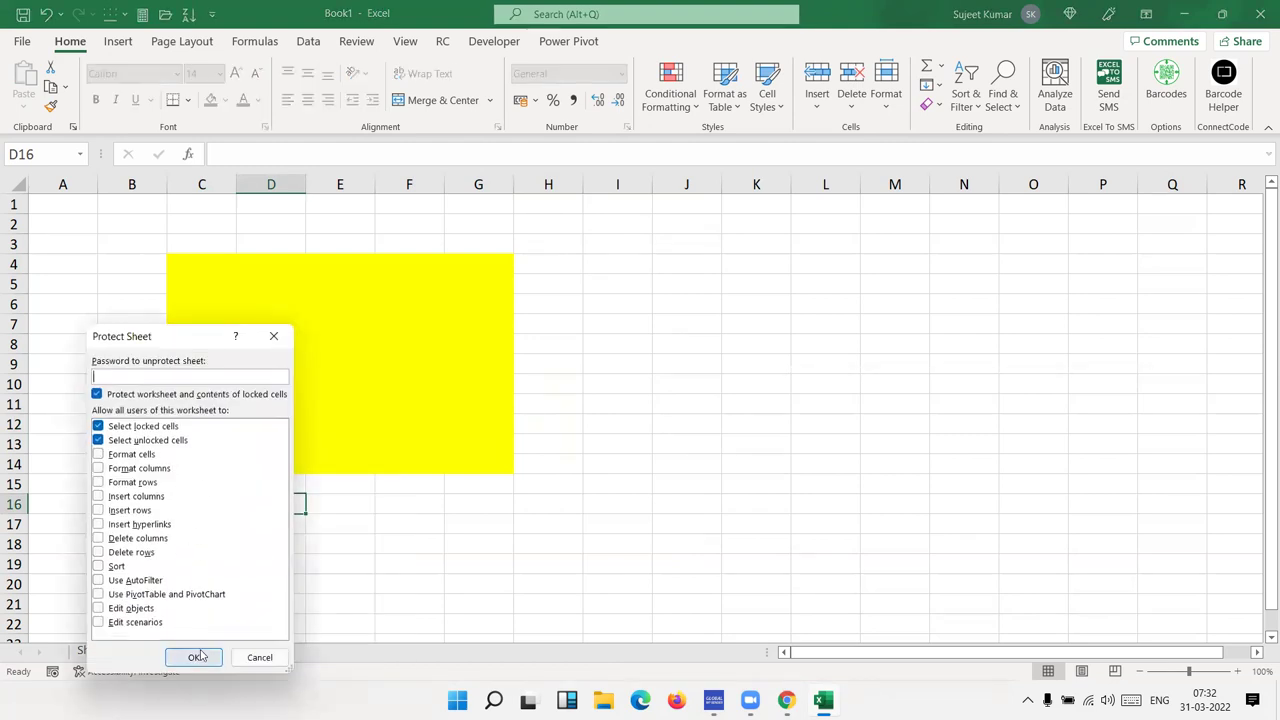
{"action": "left_click", "coordinate": [199, 655]}
Step: Confirm cells D19 and J6 outside the yellow block can't be edited
{"action": "left_click", "coordinate": [291, 557]}
{"action": "double_click", "coordinate": [291, 557]}
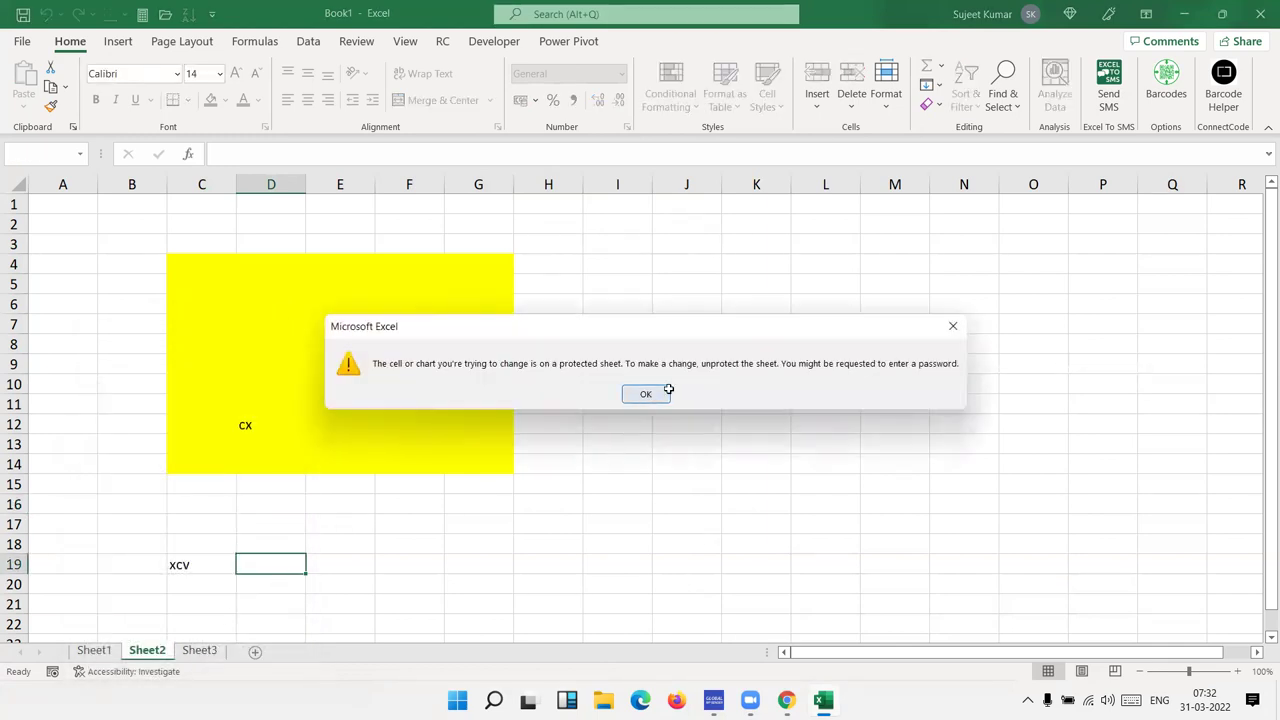
{"action": "left_click", "coordinate": [650, 393]}
{"action": "left_click", "coordinate": [715, 302]}
{"action": "double_click", "coordinate": [715, 302]}
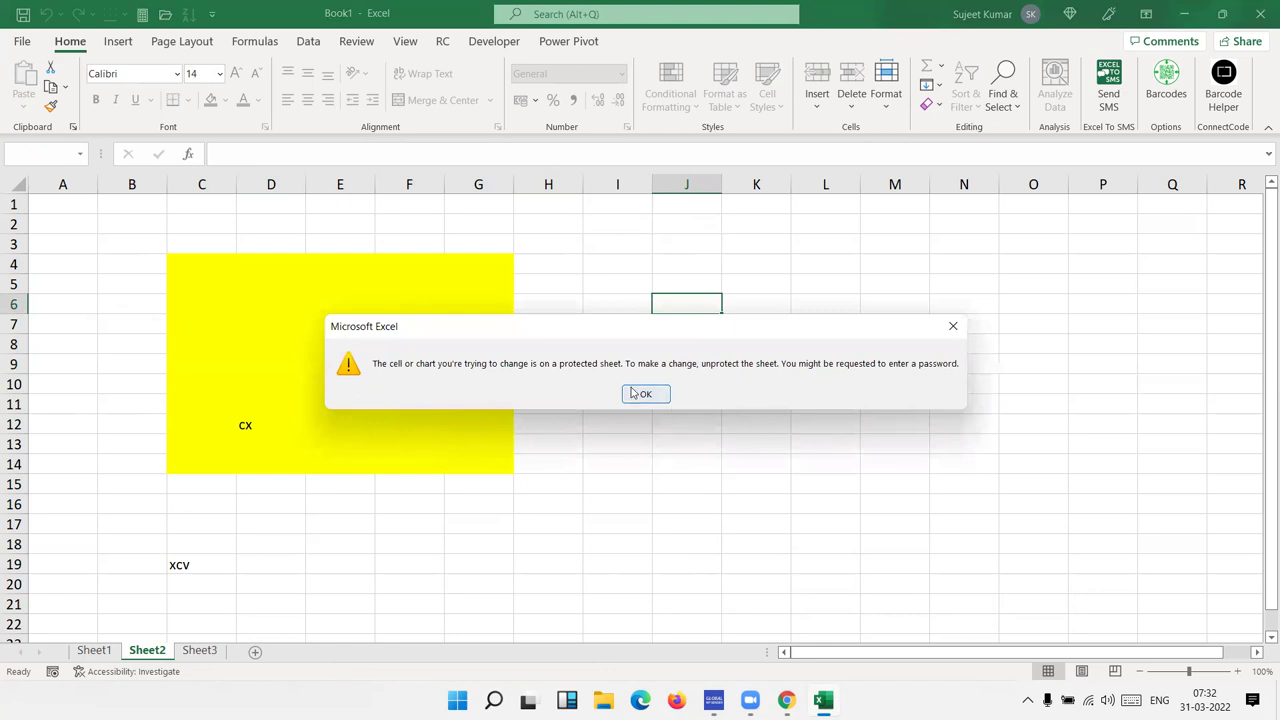
{"action": "left_click", "coordinate": [646, 392]}
Step: Type sd, sd, d, s and s into yellow cells, then select C4:G14 on Sheet3
{"action": "left_click", "coordinate": [234, 400]}
{"action": "type", "text": "sd"}
{"action": "left_click", "coordinate": [329, 328]}
{"action": "type", "text": "sd"}
{"action": "left_click", "coordinate": [335, 418]}
{"action": "type", "text": "d"}
{"action": "left_click", "coordinate": [437, 306]}
{"action": "type", "text": "s"}
{"action": "left_click", "coordinate": [215, 286]}
{"action": "type", "text": "s"}
{"action": "left_click", "coordinate": [280, 388]}
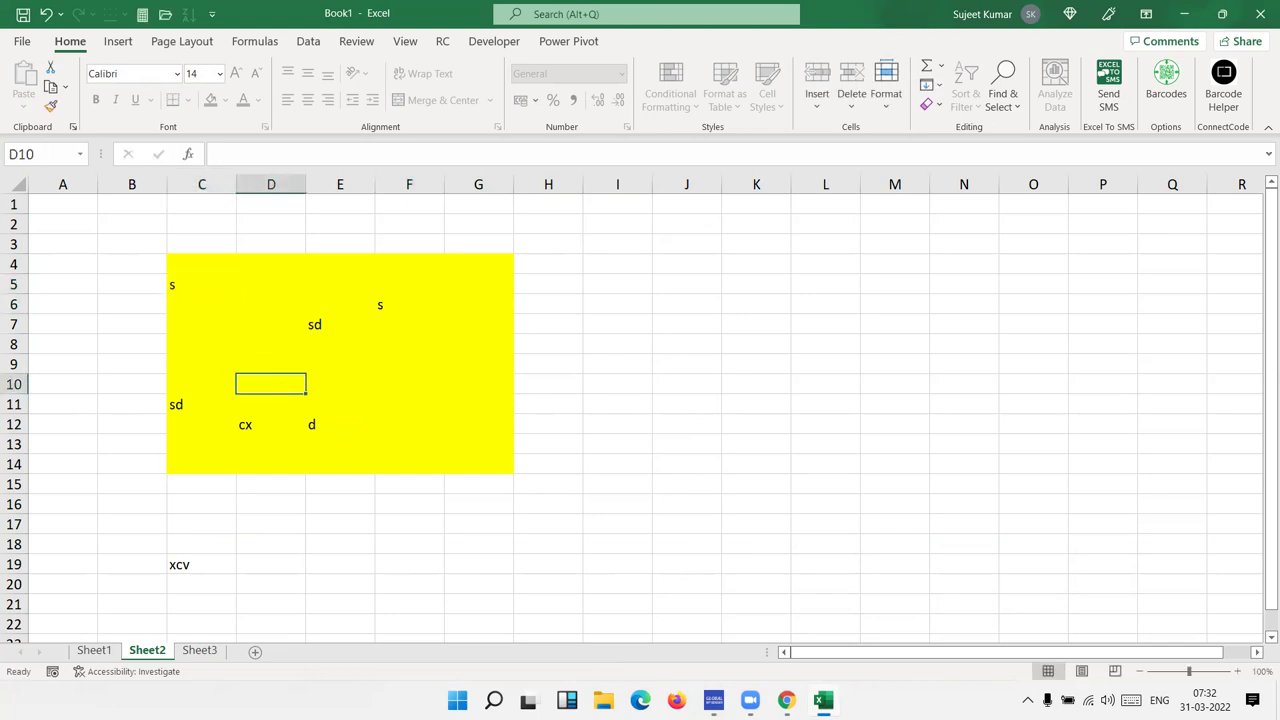
{"action": "left_click", "coordinate": [199, 651]}
{"action": "mouse_move", "coordinate": [237, 271]}
{"action": "left_mouse_down"}
{"action": "mouse_move", "coordinate": [367, 330]}
{"action": "mouse_move", "coordinate": [497, 462]}
{"action": "left_mouse_up"}
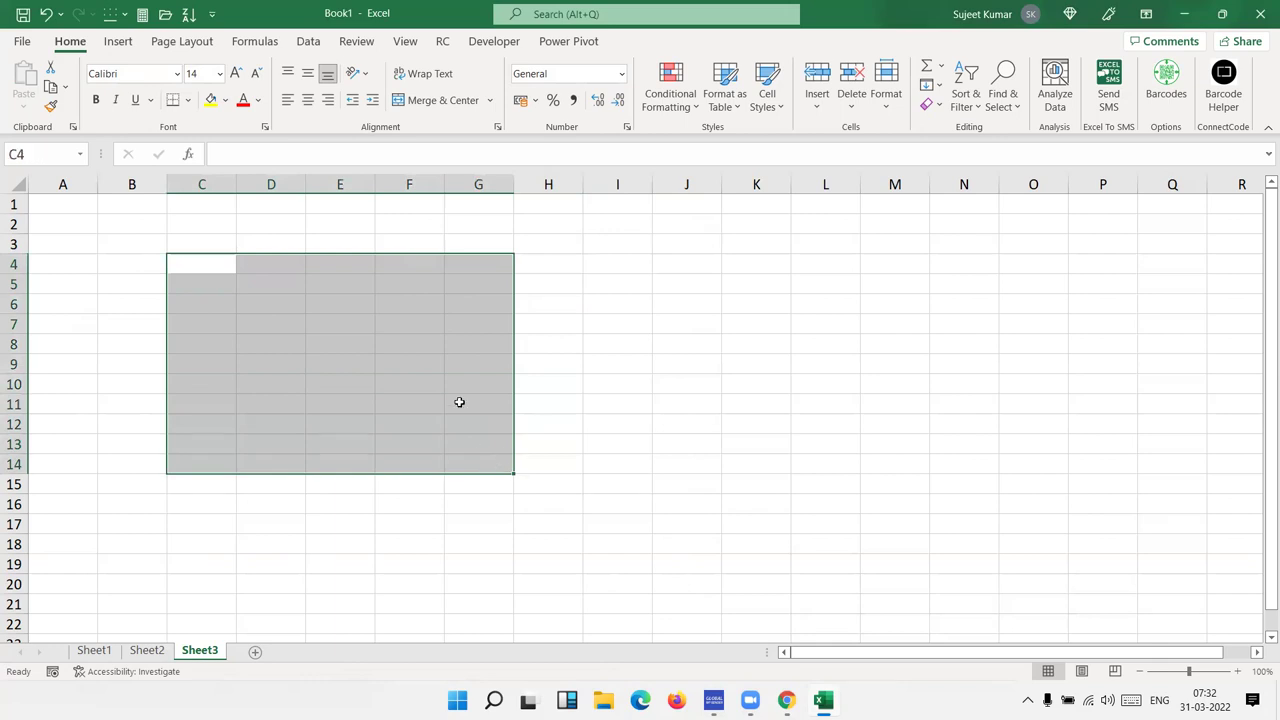
Step: Apply a red Fill Color to C4:G14 on Sheet3, then deselect the block
{"action": "left_click", "coordinate": [225, 100]}
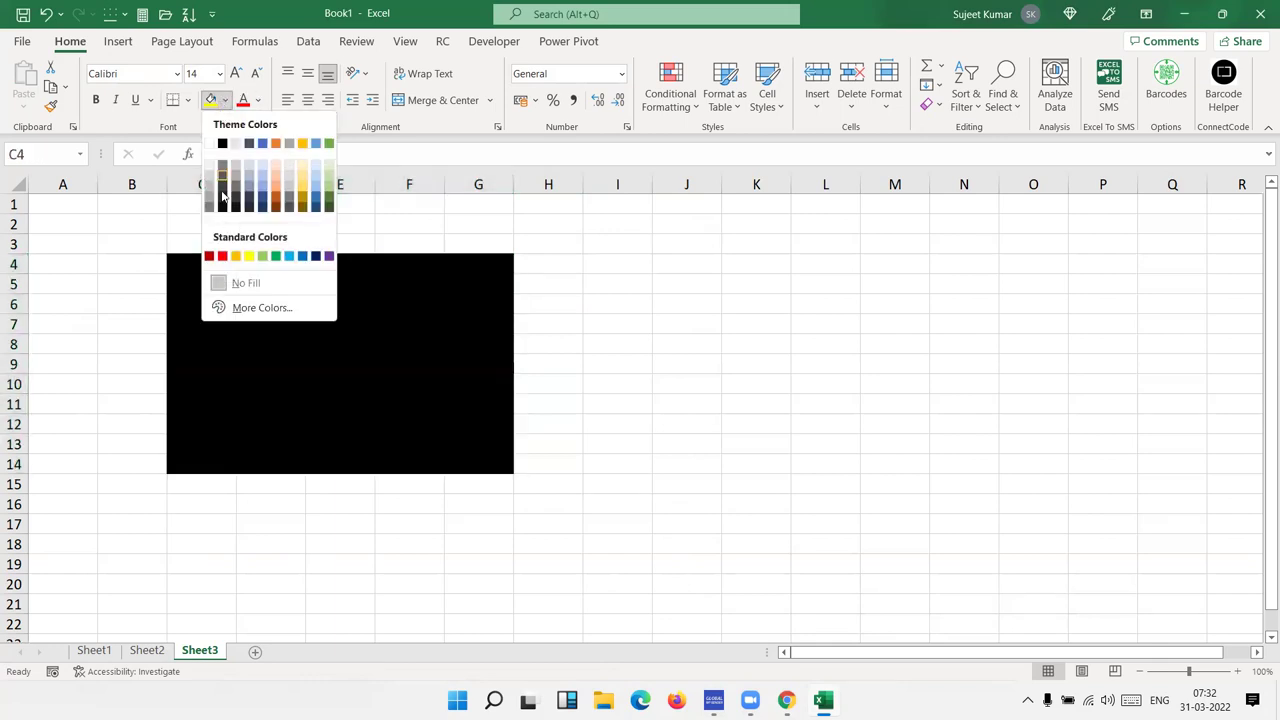
{"action": "left_click", "coordinate": [223, 256]}
{"action": "left_click", "coordinate": [349, 327]}
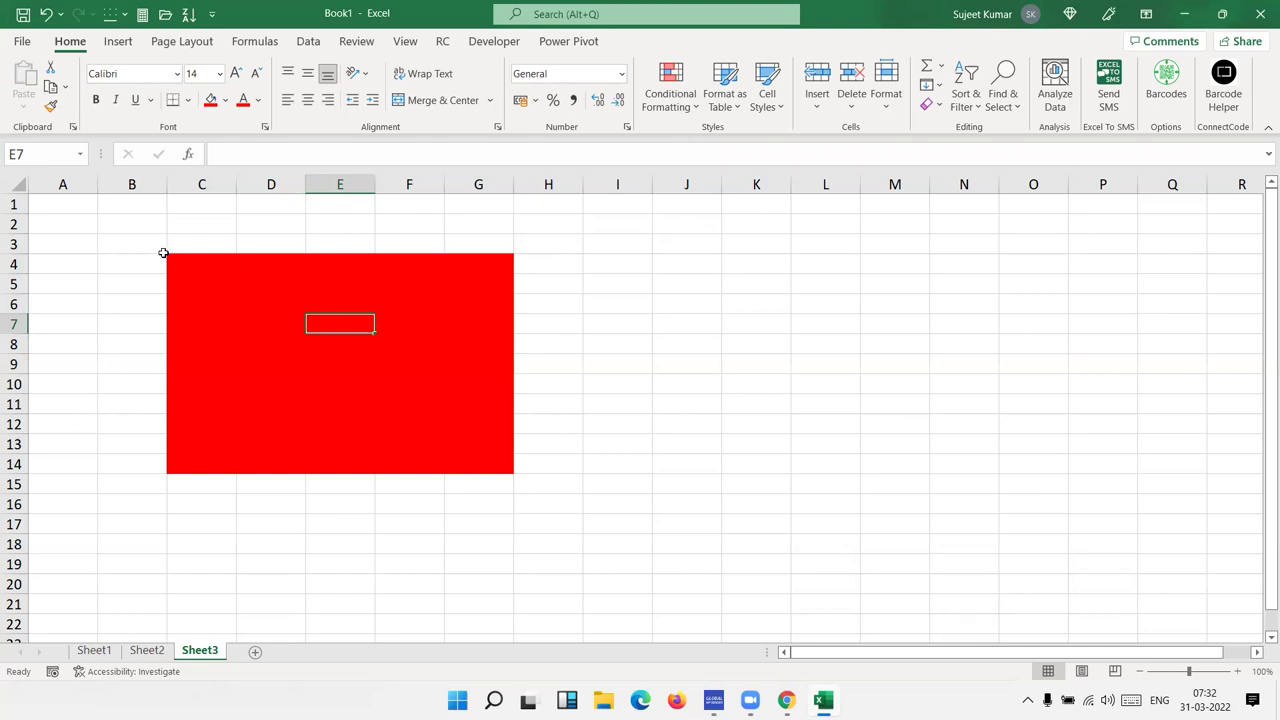
{"action": "left_click_drag", "start_coordinate": [156, 230], "coordinate": [802, 628]}
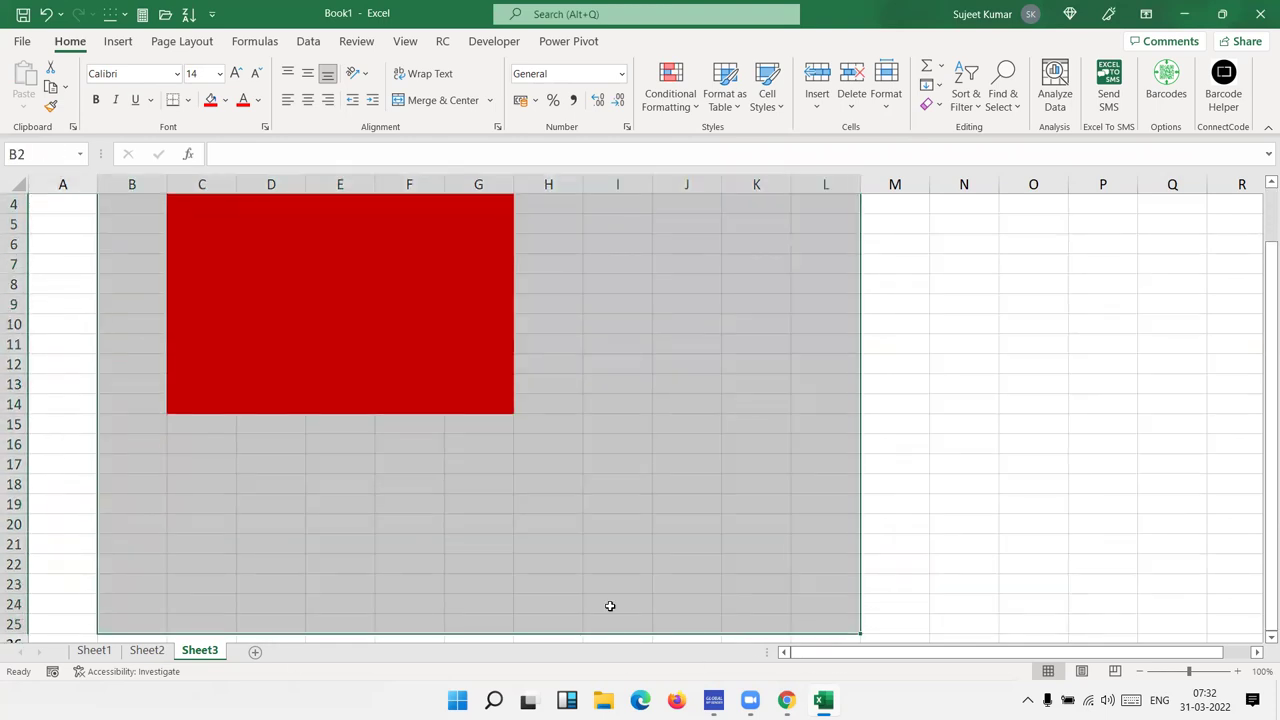
{"action": "scroll", "coordinate": [323, 528], "scroll_direction": "up", "scroll_amount": 1}
{"action": "left_click", "coordinate": [265, 424]}
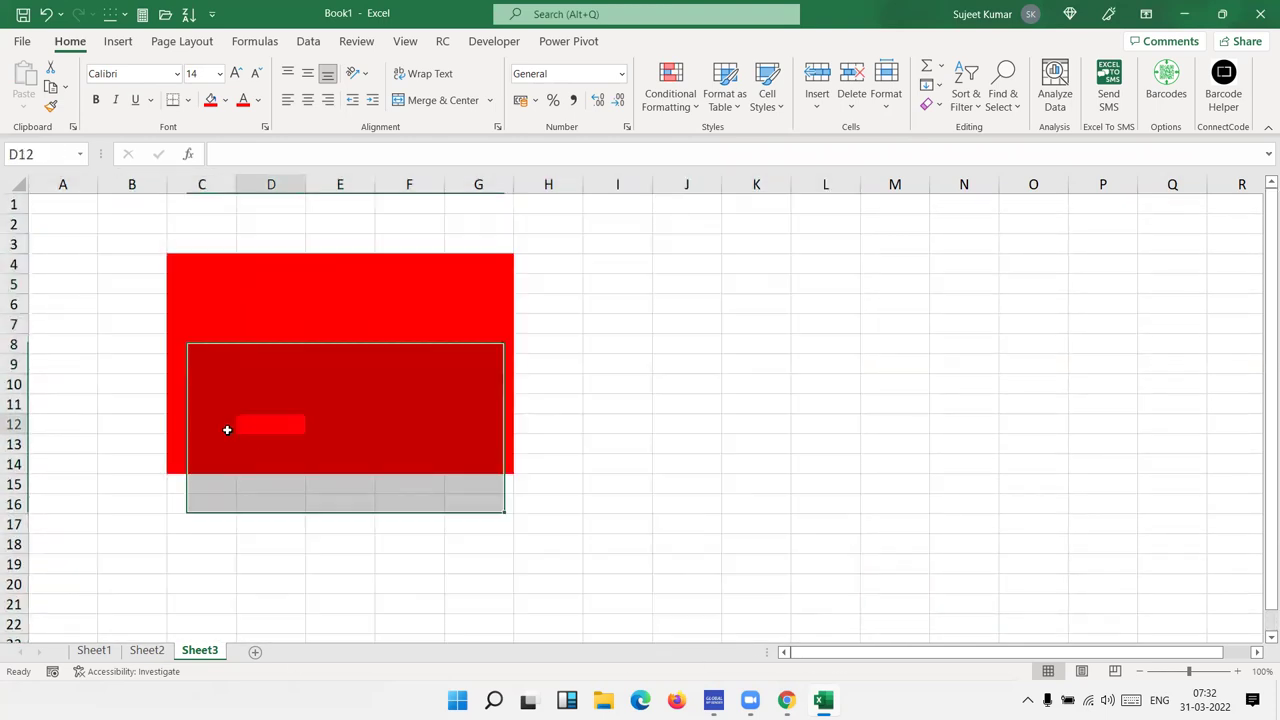
{"action": "left_click", "coordinate": [131, 337]}
{"action": "left_click", "coordinate": [152, 642]}
Step: Compare with Sheet2's yellow block, return to Sheet3, and select the entire sheet
{"action": "left_click", "coordinate": [150, 651]}
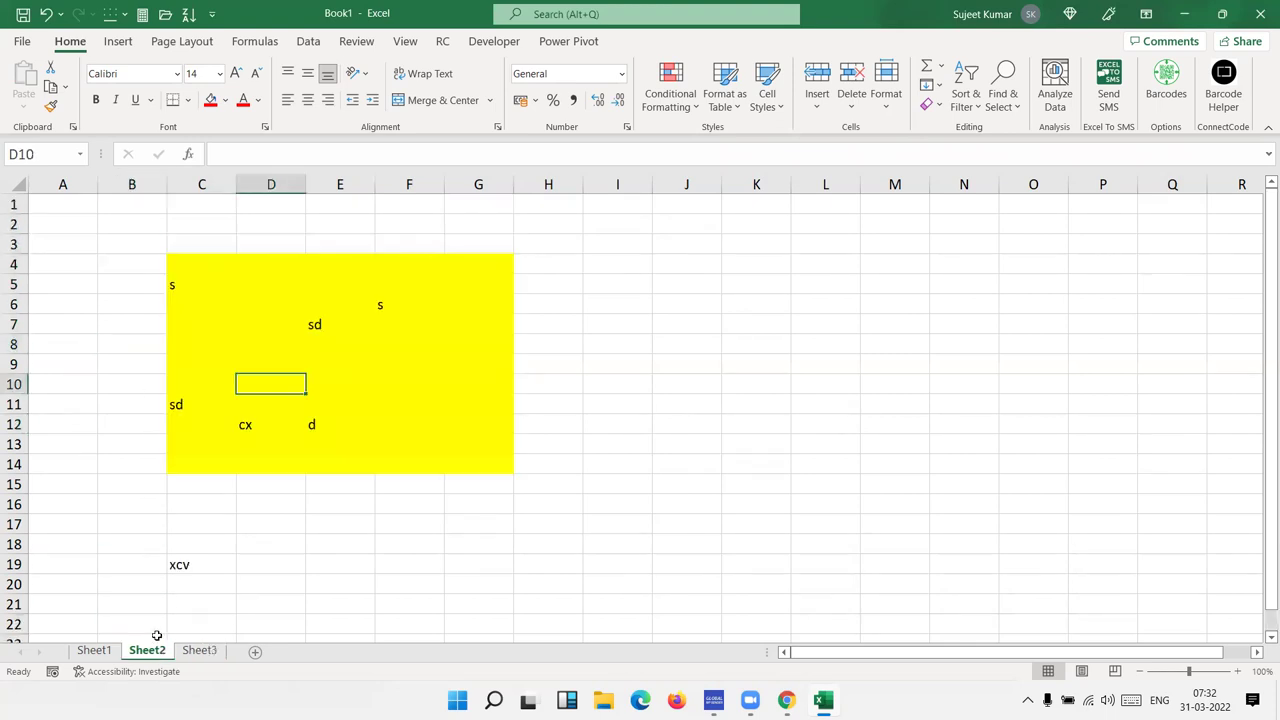
{"action": "left_click_drag", "start_coordinate": [185, 266], "coordinate": [474, 460]}
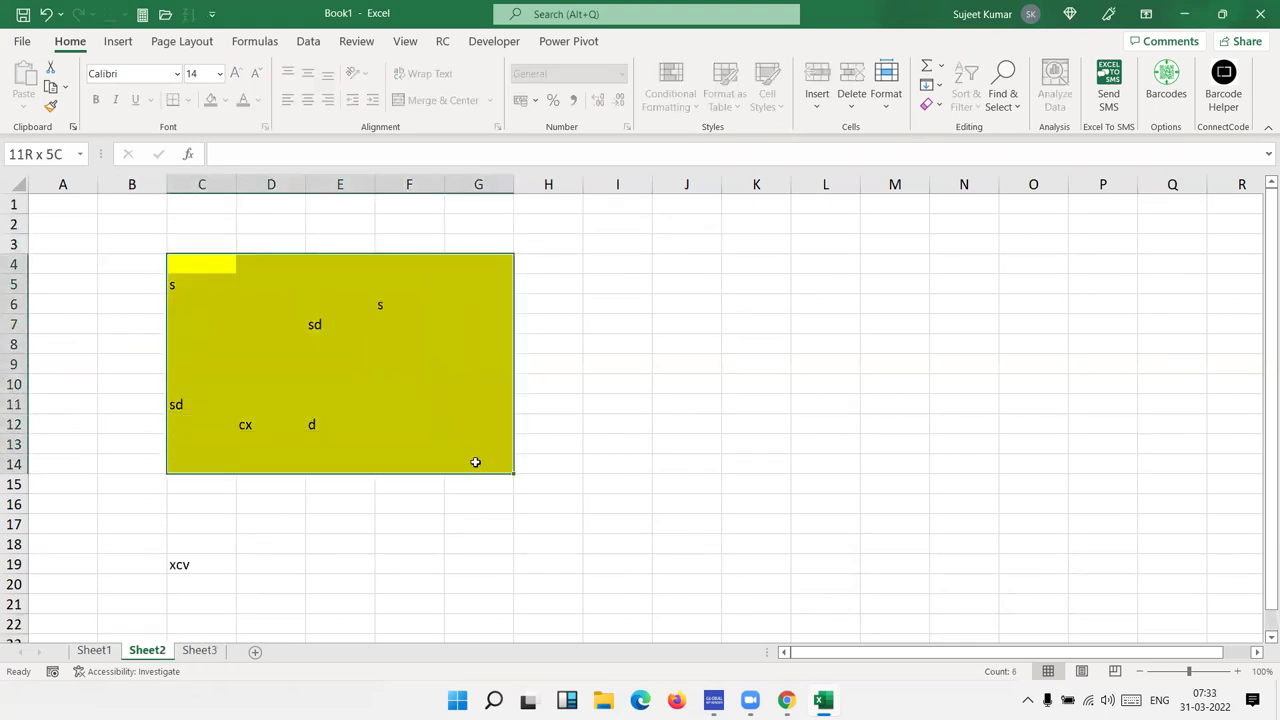
{"action": "left_click_drag", "start_coordinate": [940, 417], "coordinate": [930, 377]}
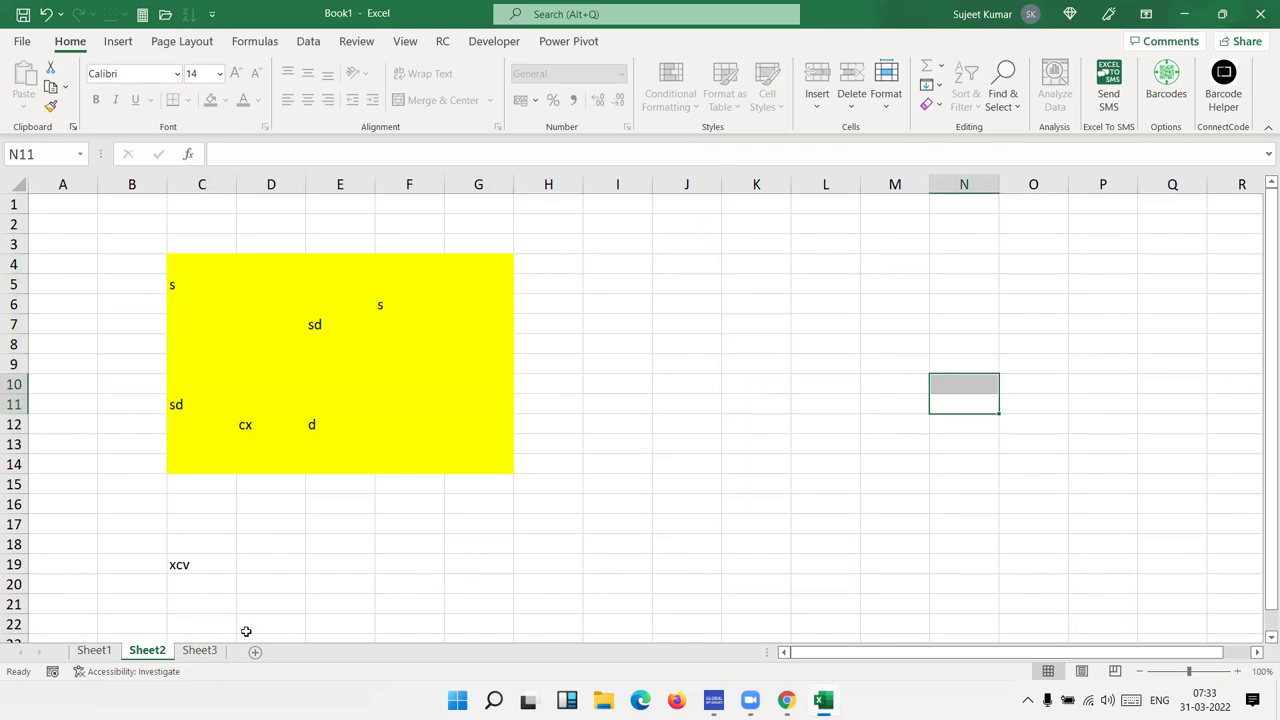
{"action": "left_click", "coordinate": [212, 651]}
{"action": "left_click_drag", "start_coordinate": [180, 255], "coordinate": [505, 447]}
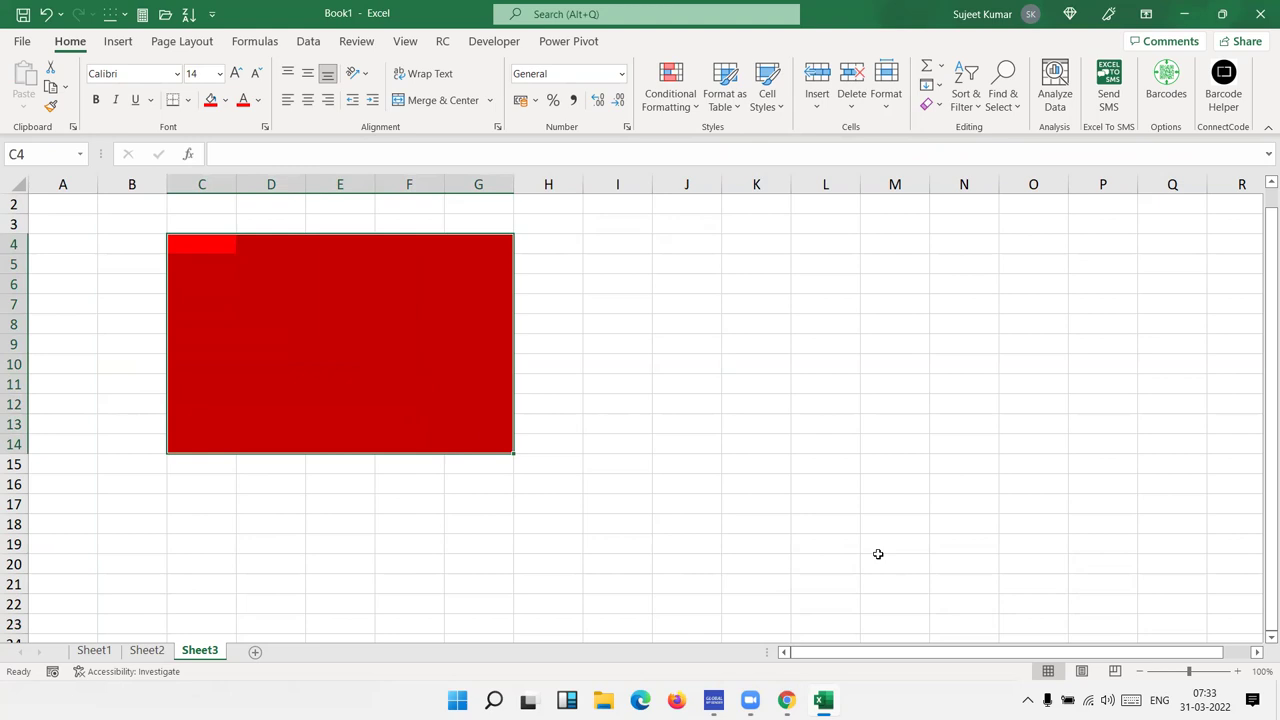
{"action": "left_click_drag", "start_coordinate": [877, 550], "coordinate": [746, 329]}
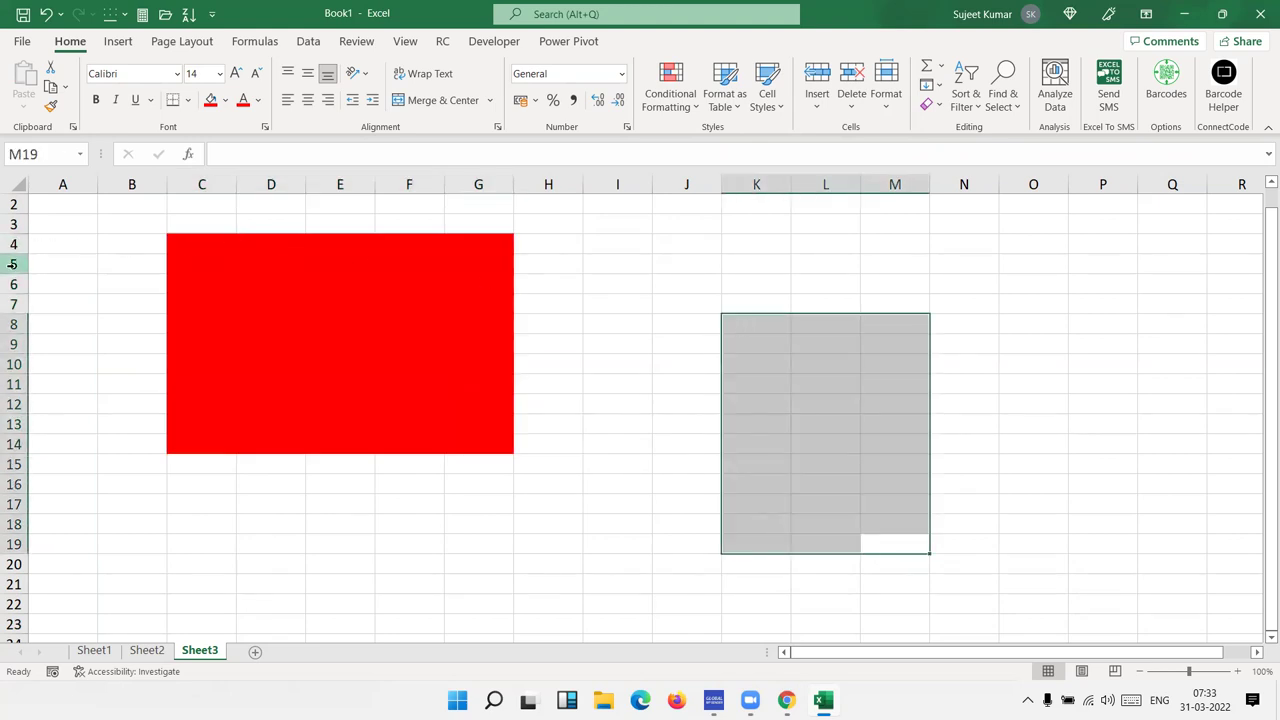
{"action": "scroll", "coordinate": [14, 263], "scroll_direction": "up", "scroll_amount": 1}
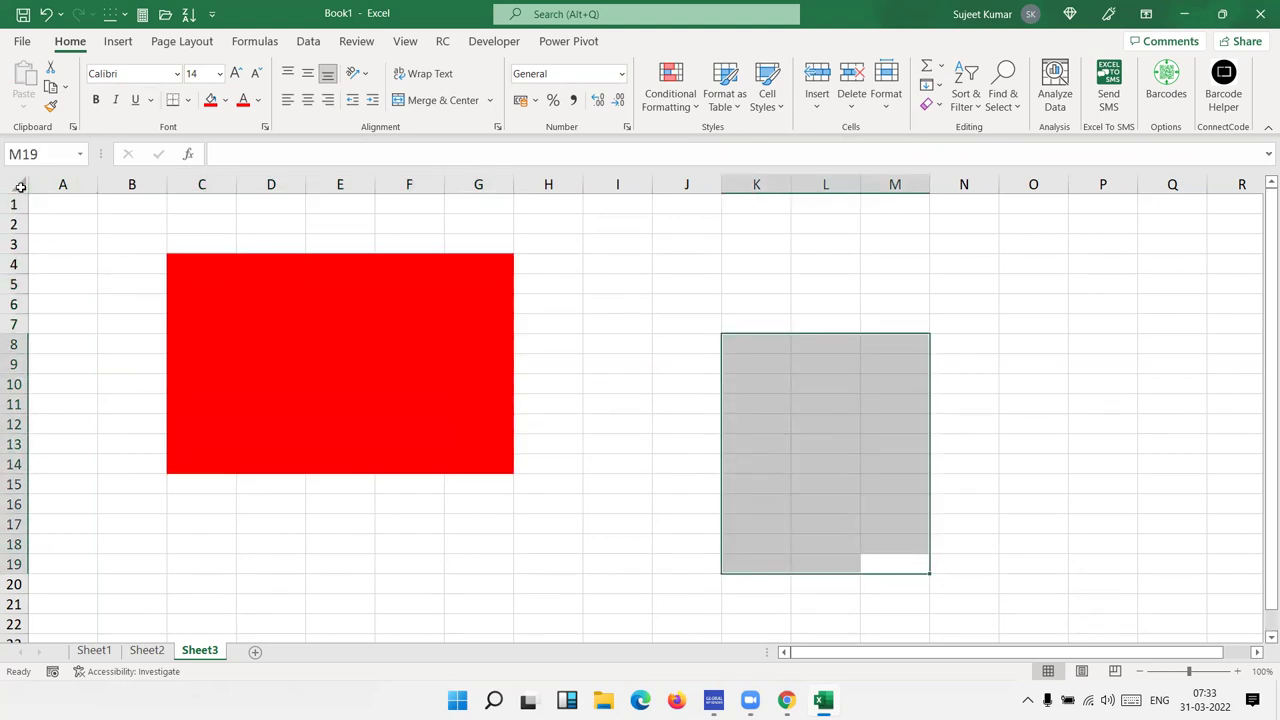
{"action": "left_click", "coordinate": [20, 187]}
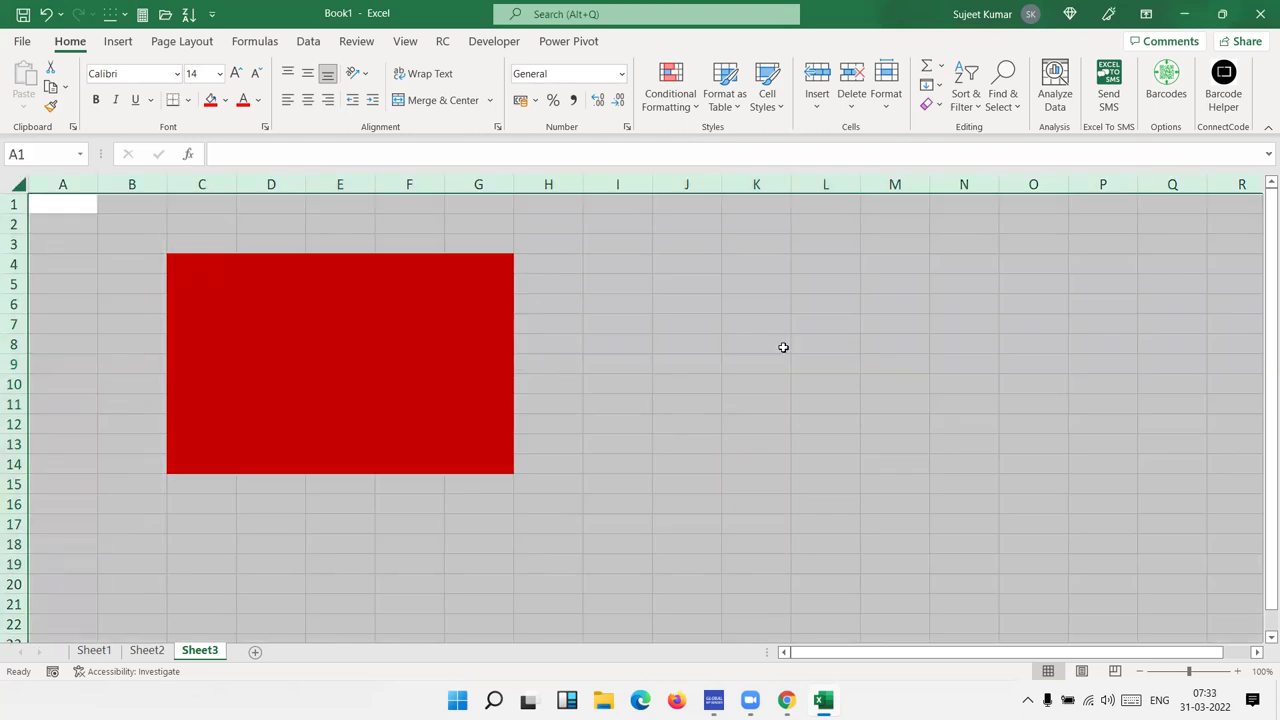
Step: Clear the Locked checkbox in Format Cells > Protection for all cells on Sheet3
{"action": "right_click", "coordinate": [704, 293]}
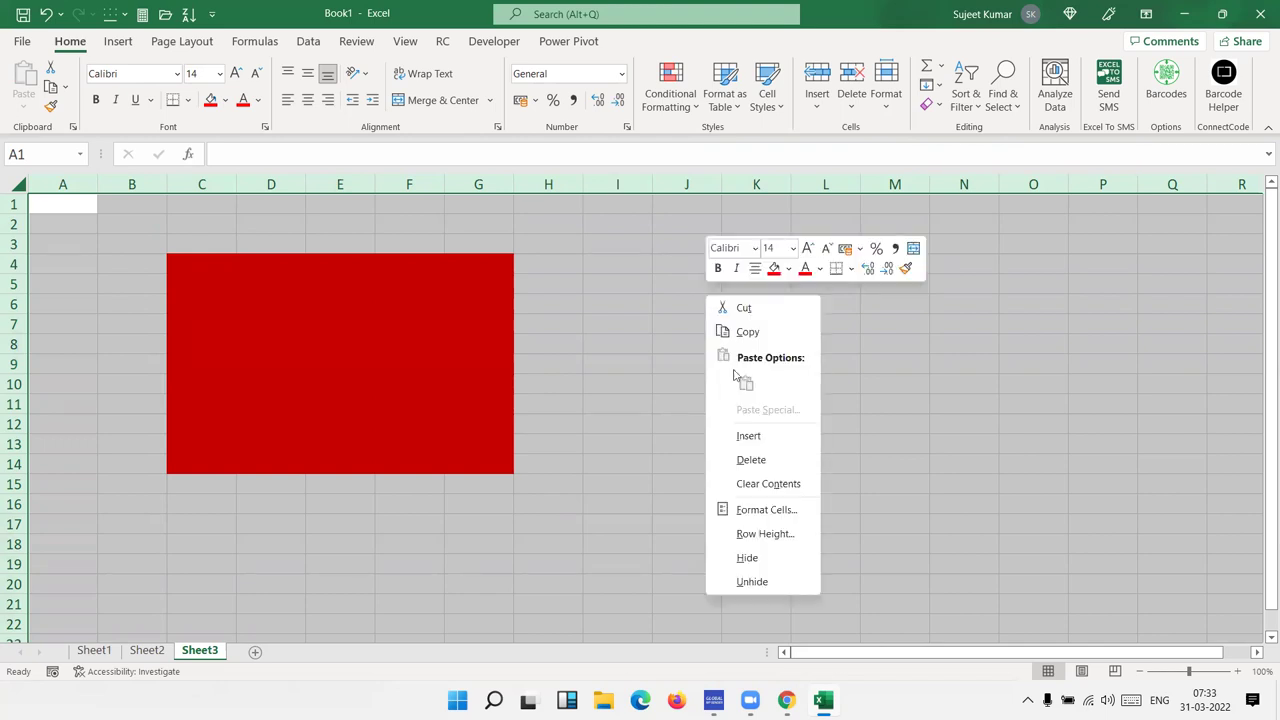
{"action": "left_click", "coordinate": [767, 509]}
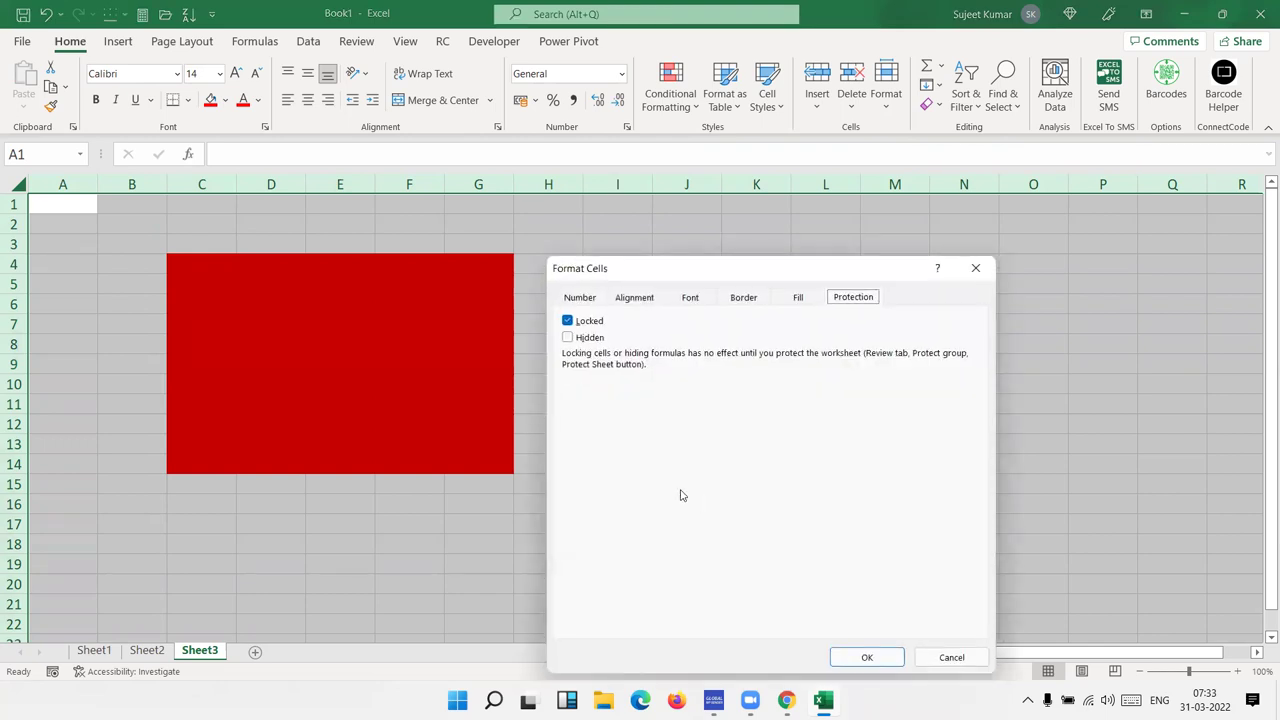
{"action": "left_click", "coordinate": [568, 321]}
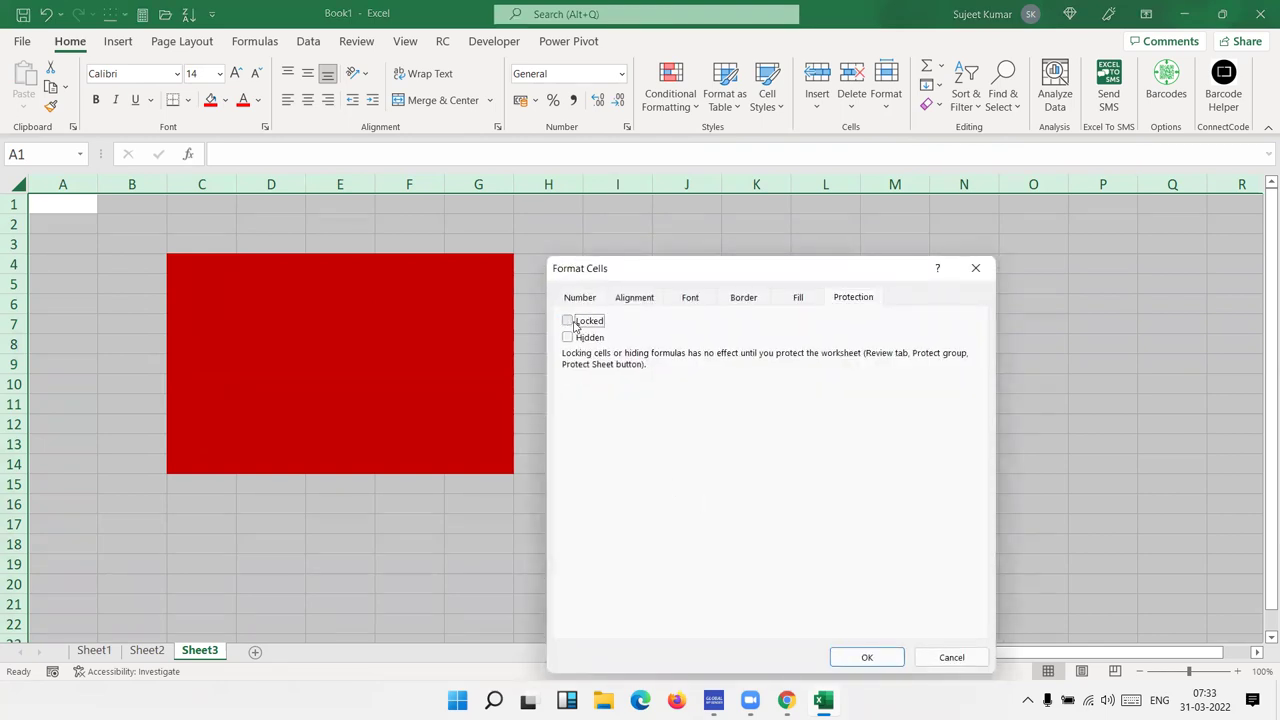
{"action": "left_click", "coordinate": [893, 657]}
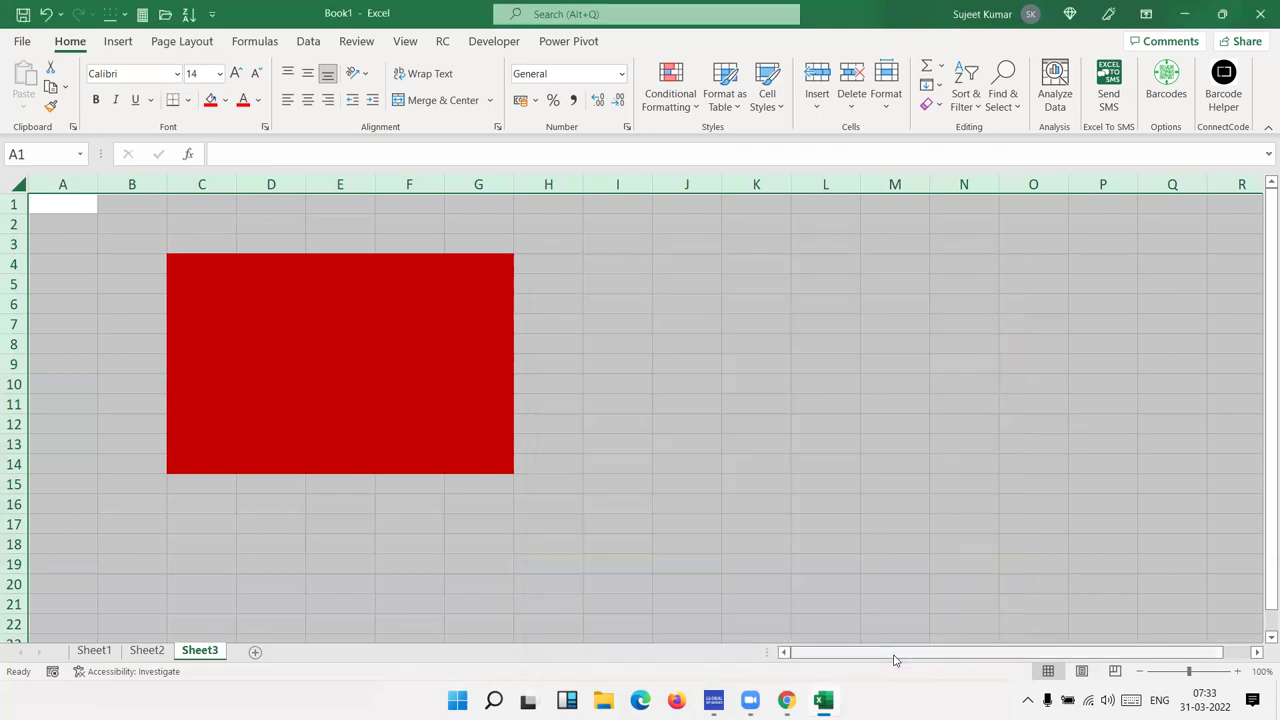
Step: Select the red block C4:G14 and turn its Locked protection back on
{"action": "left_click", "coordinate": [613, 424]}
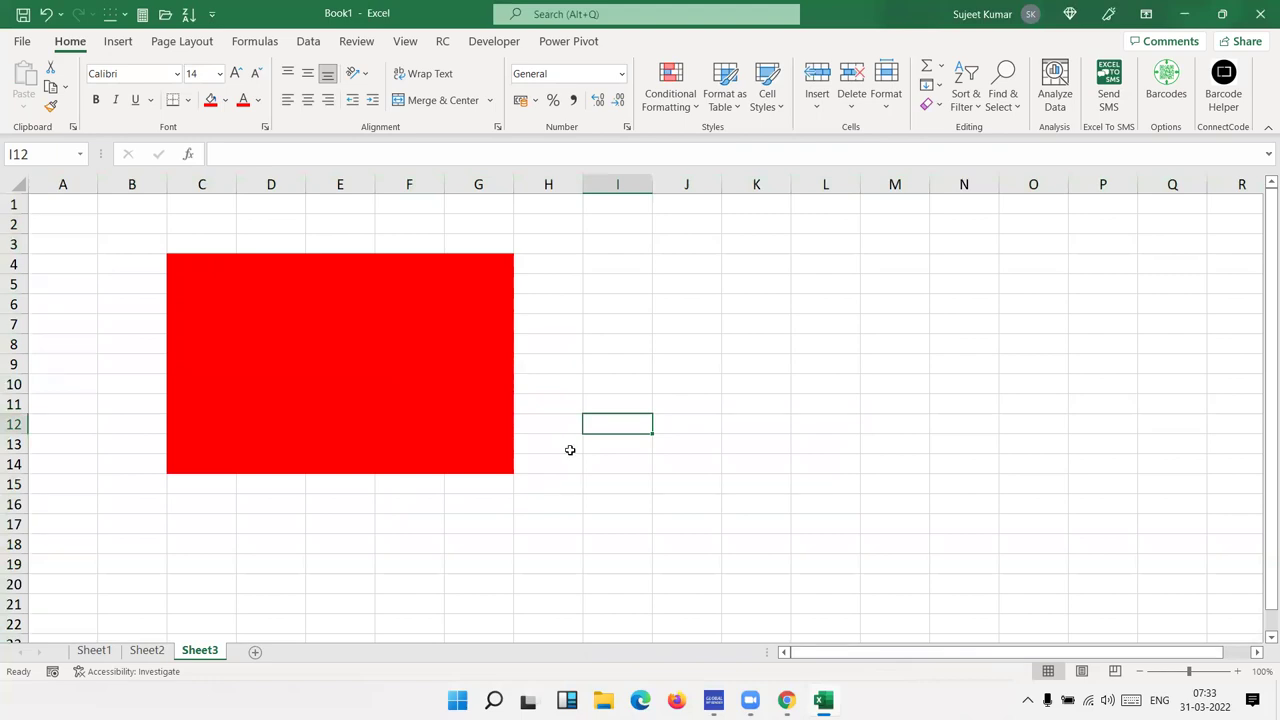
{"action": "mouse_move", "coordinate": [500, 462]}
{"action": "left_mouse_down"}
{"action": "mouse_move", "coordinate": [430, 387]}
{"action": "mouse_move", "coordinate": [195, 273]}
{"action": "left_mouse_up"}
{"action": "right_click", "coordinate": [210, 285]}
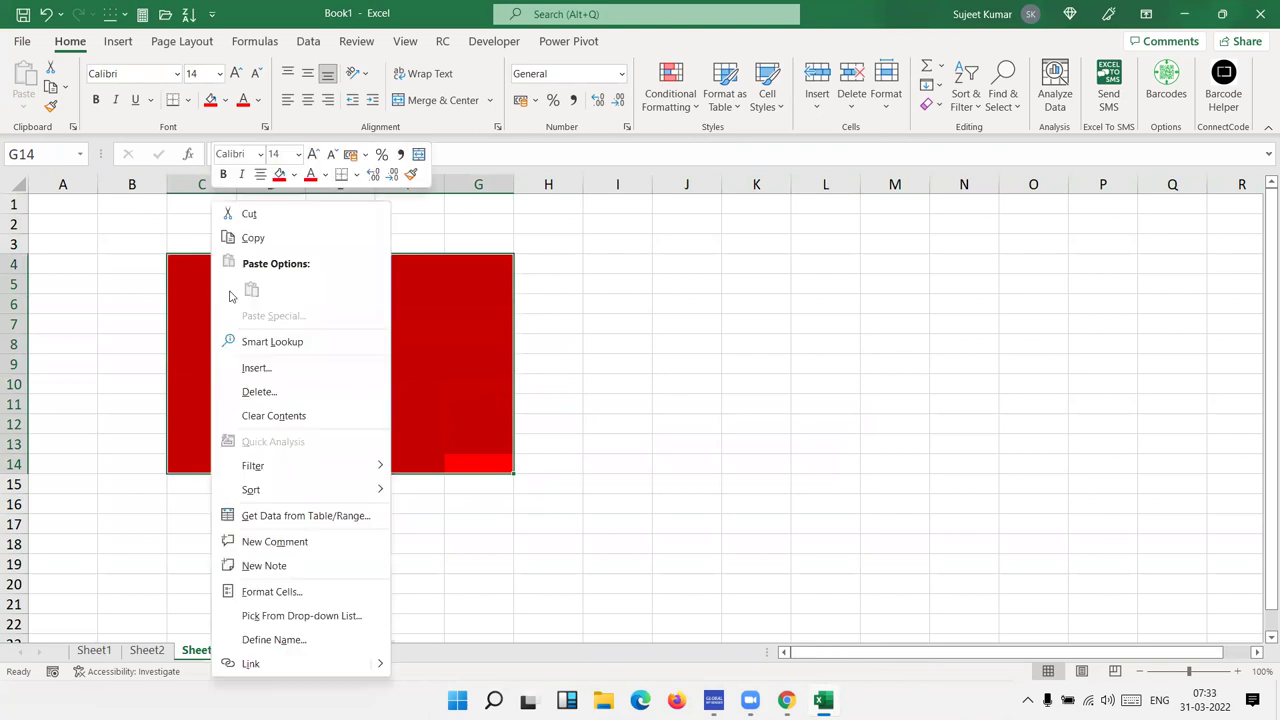
{"action": "left_click", "coordinate": [290, 591]}
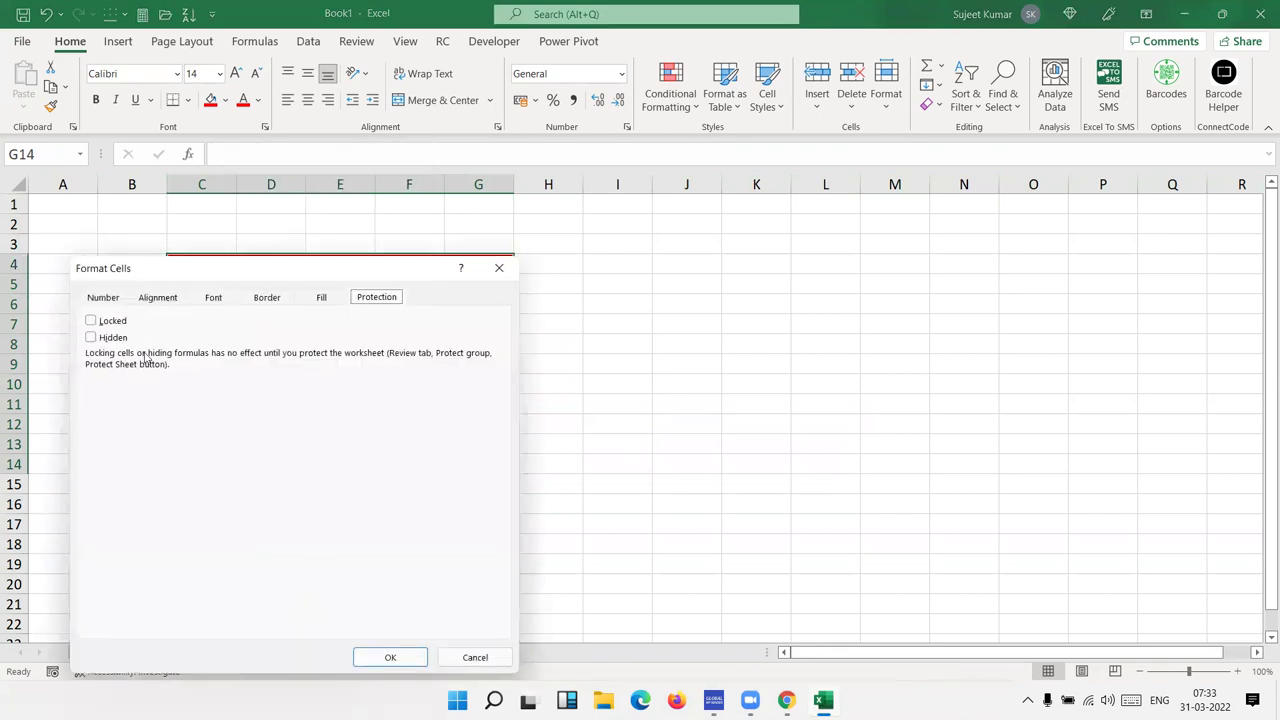
{"action": "left_click", "coordinate": [110, 322]}
{"action": "left_click", "coordinate": [406, 664]}
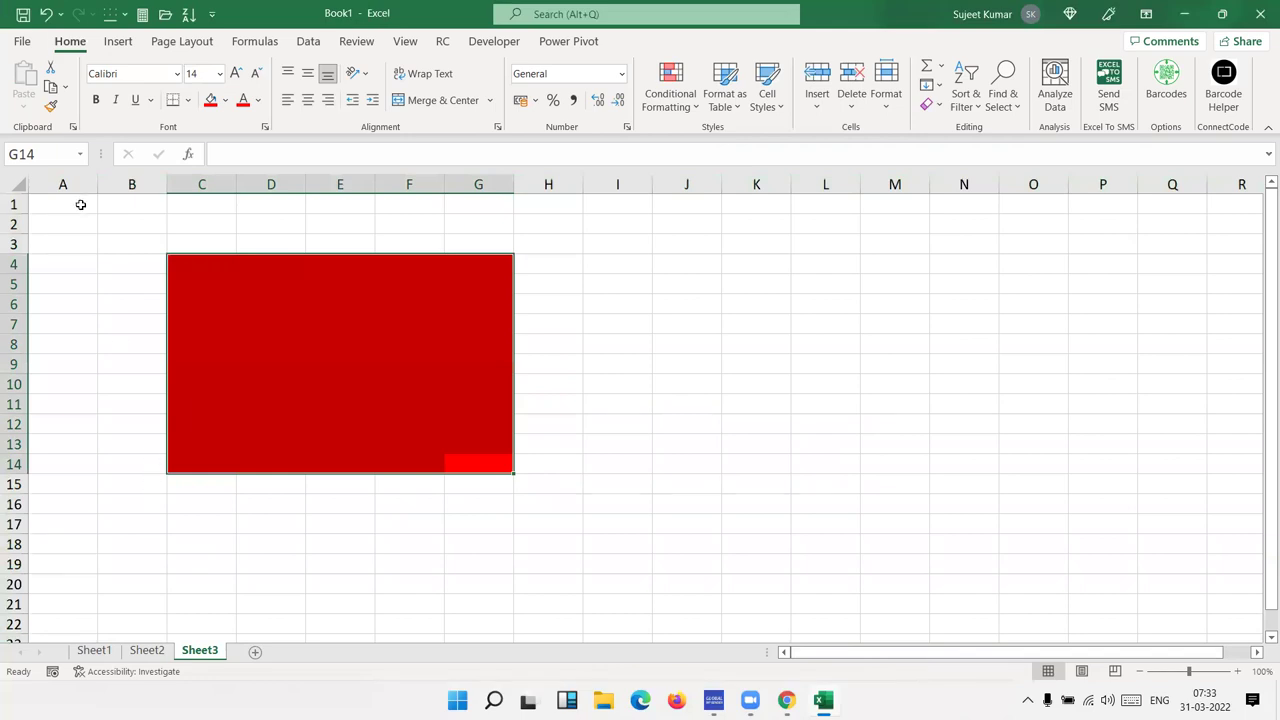
Step: Select A1:C22, then D6:E10 inside the red block, then cell F16
{"action": "left_click_drag", "start_coordinate": [81, 204], "coordinate": [226, 617]}
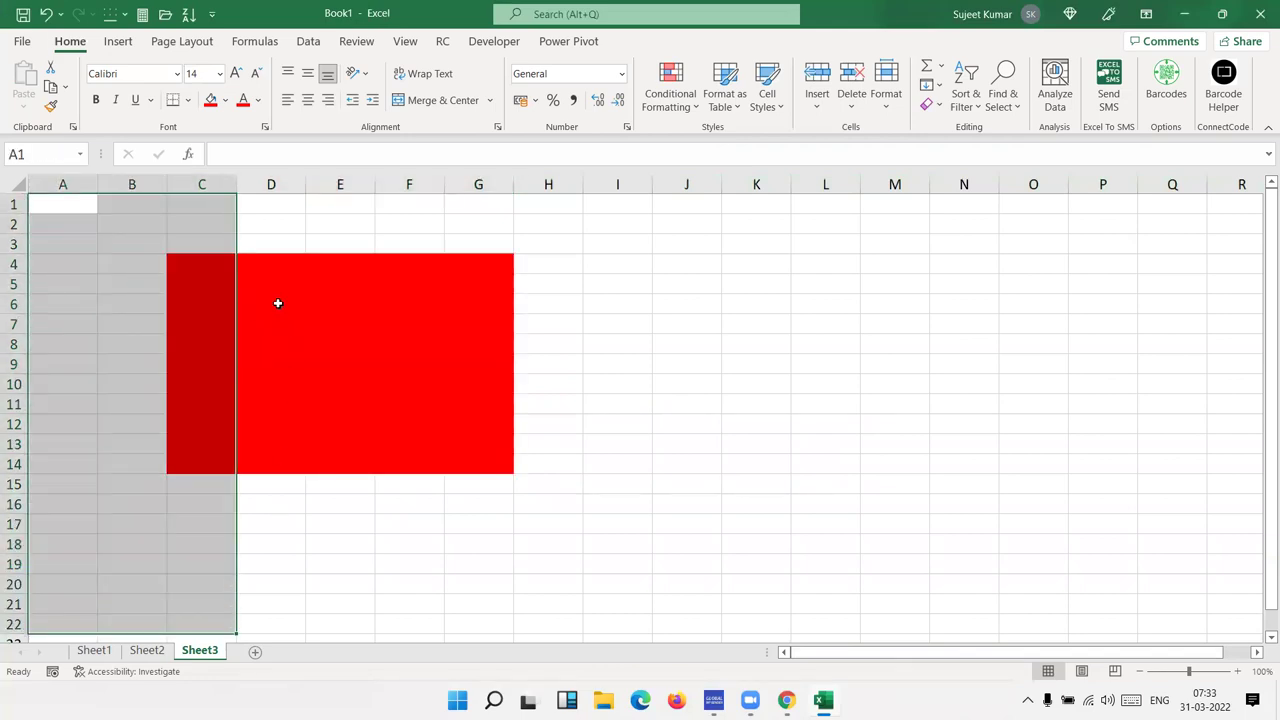
{"action": "left_click_drag", "start_coordinate": [278, 303], "coordinate": [370, 393]}
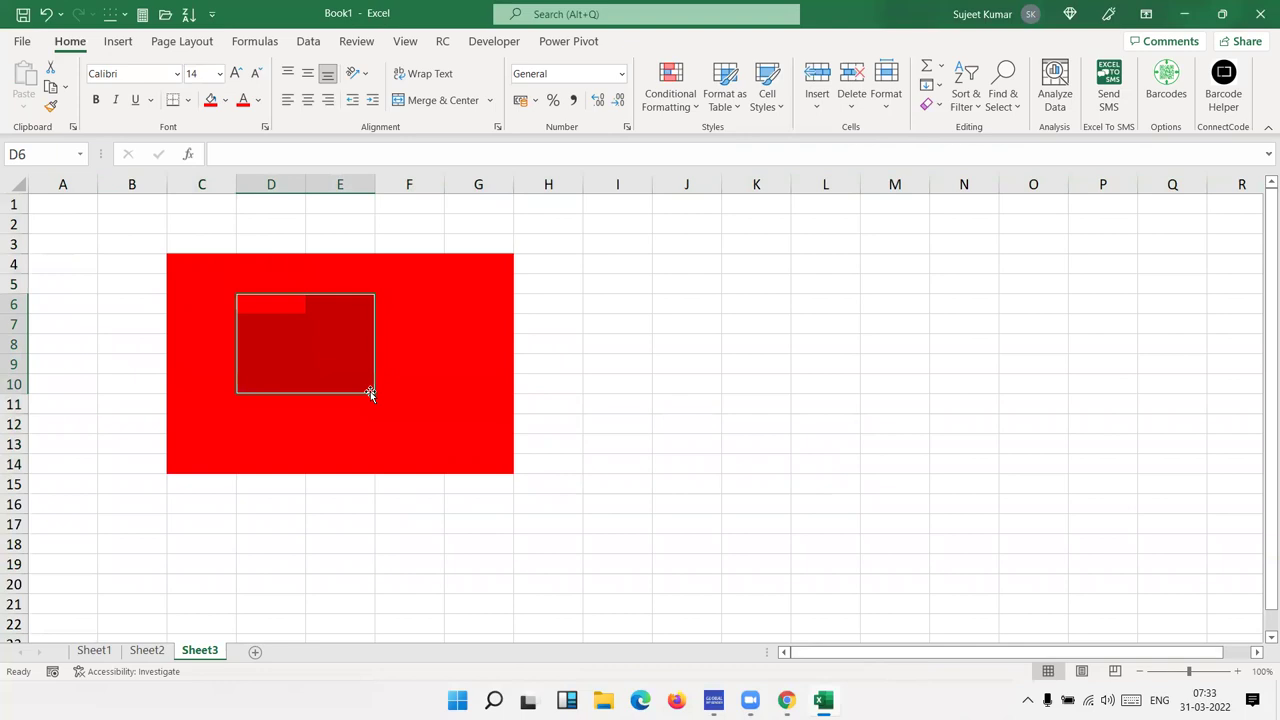
{"action": "left_click", "coordinate": [424, 504]}
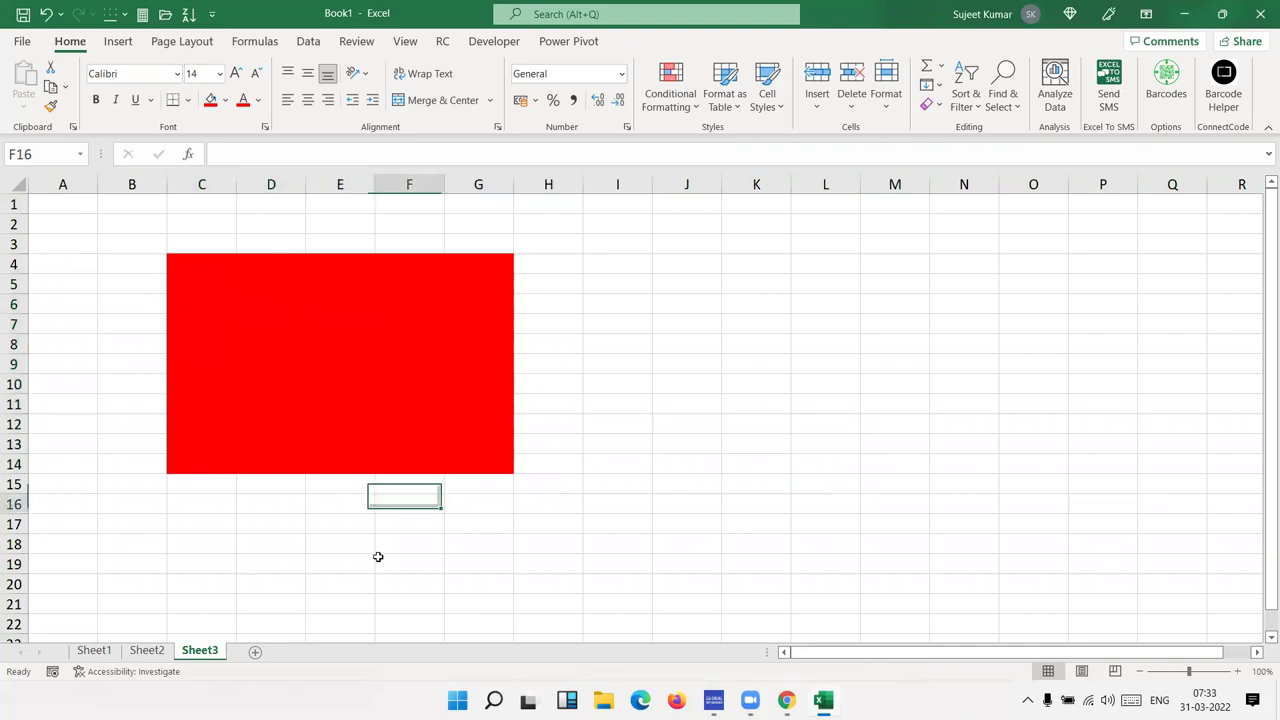
Step: Protect Sheet3 with the default protection settings
{"action": "right_click", "coordinate": [211, 657]}
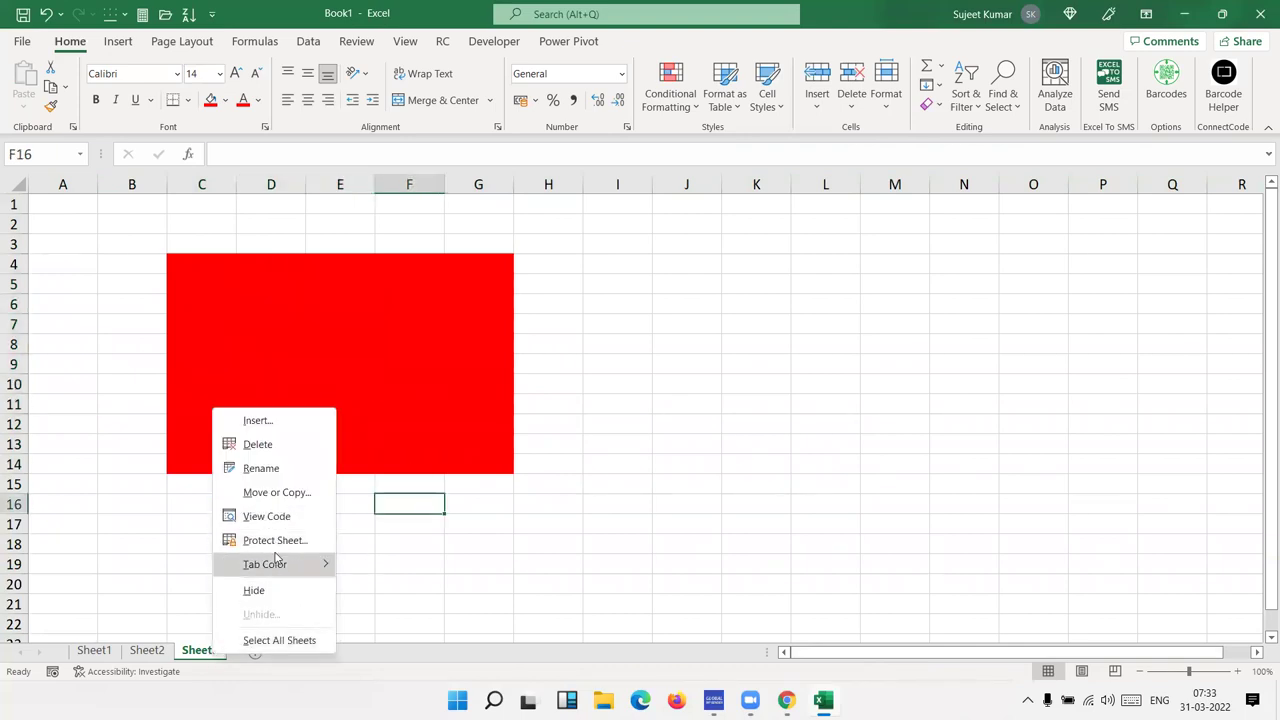
{"action": "left_click", "coordinate": [275, 540]}
{"action": "key", "text": "Return"}
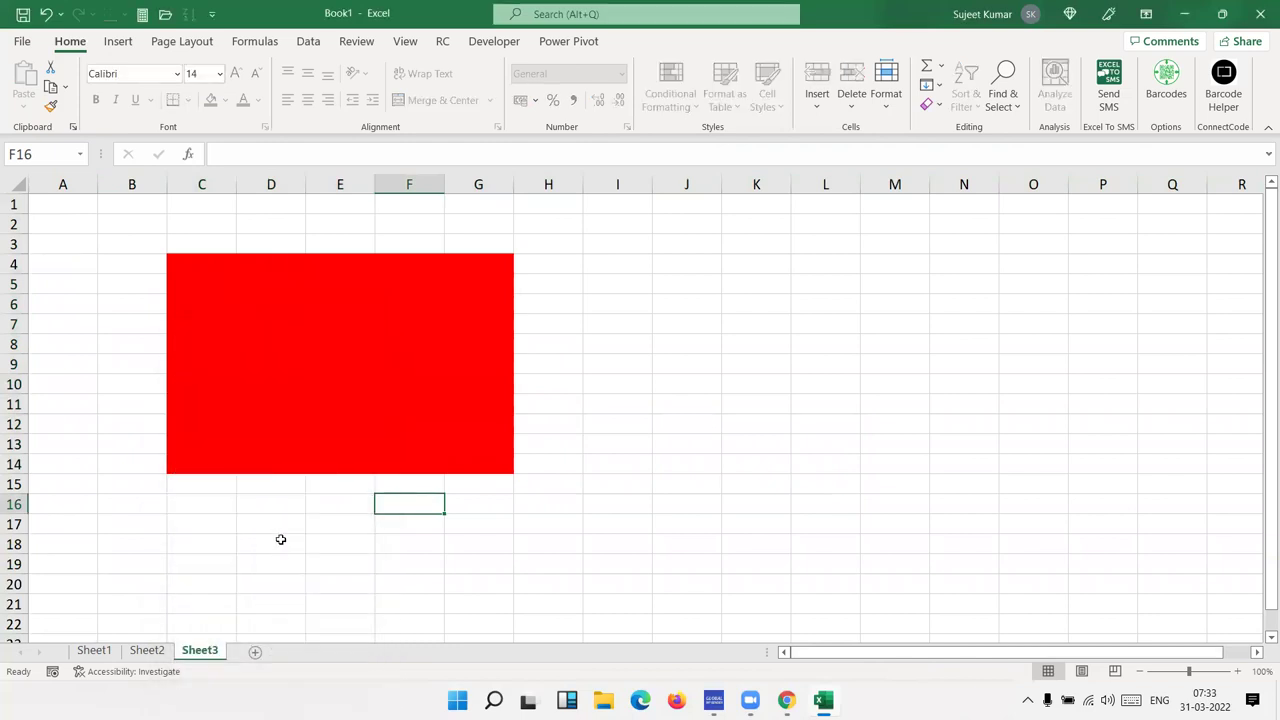
Step: Enter ssd in D18 and sdf in K14, then confirm locked cell F9 rejects editing
{"action": "left_click", "coordinate": [281, 539]}
{"action": "type", "text": "ssd"}
{"action": "left_click", "coordinate": [734, 464]}
{"action": "type", "text": "sdf"}
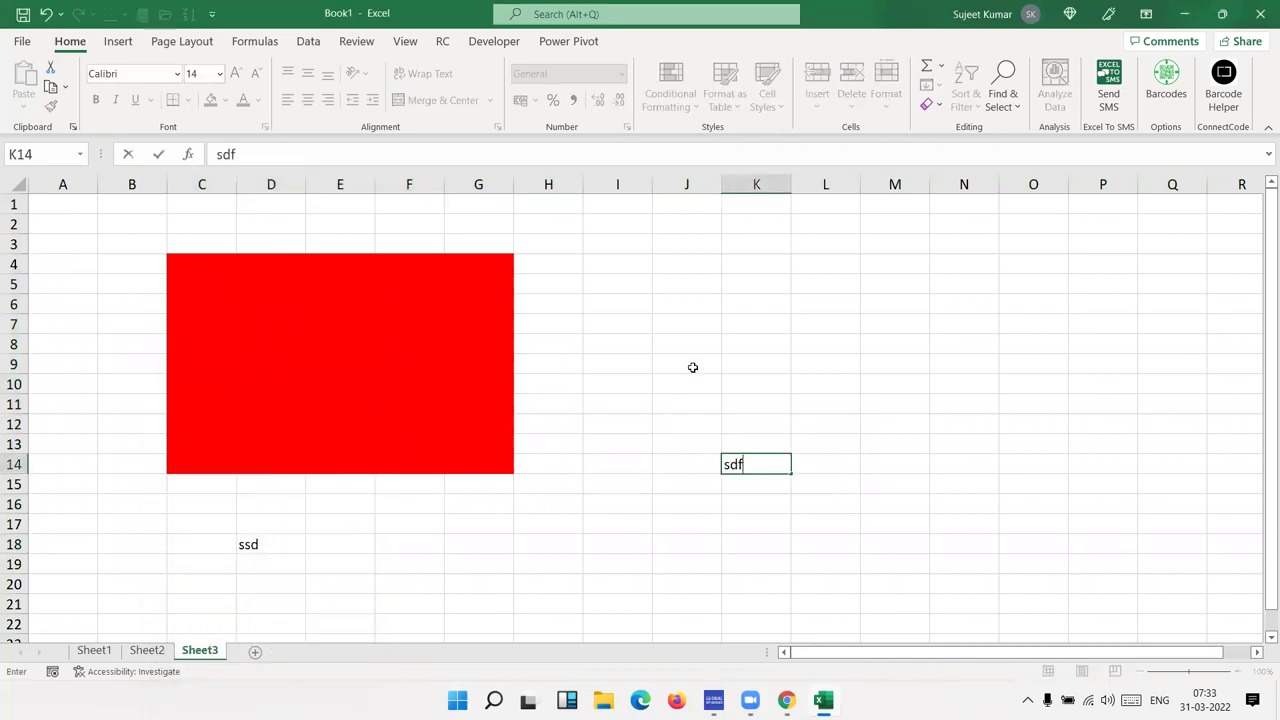
{"action": "double_click", "coordinate": [431, 368]}
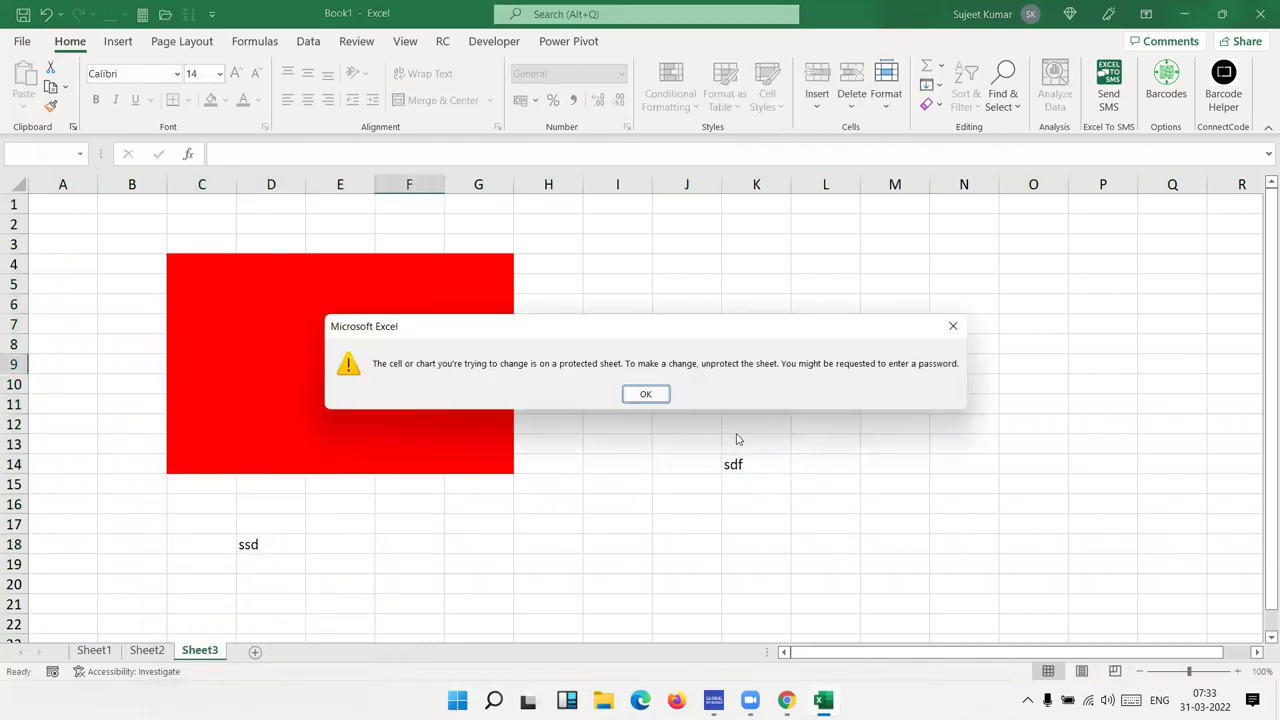
{"action": "left_click", "coordinate": [645, 394]}
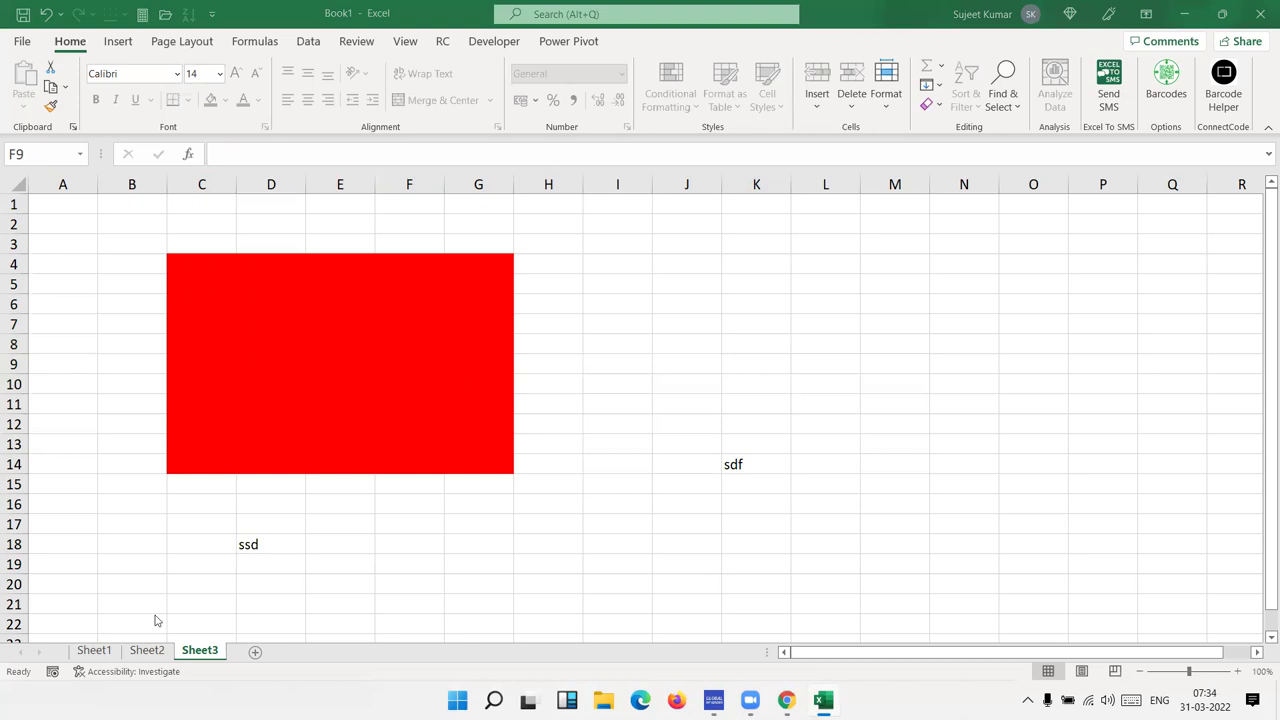
Step: Insert a new Sheet4 and enter headers Name, Qty, MRP and Amt in A1:D1
{"action": "left_click", "coordinate": [256, 660]}
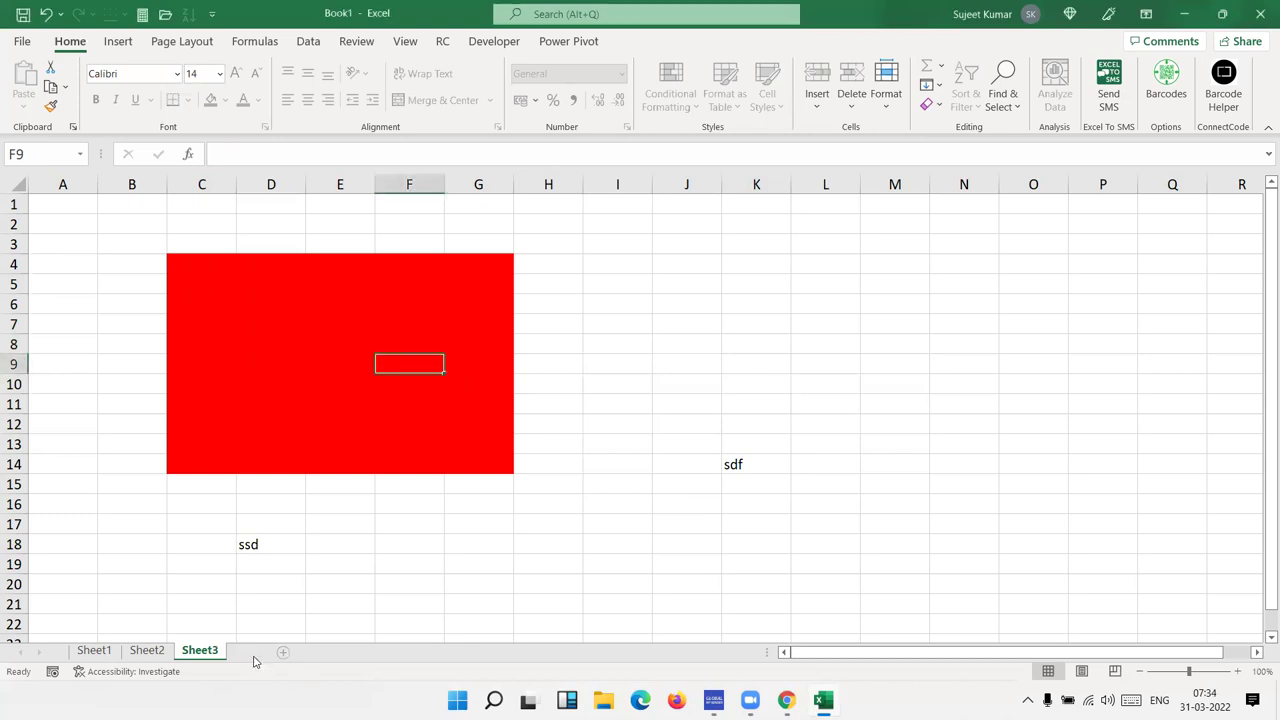
{"action": "left_click", "coordinate": [255, 653]}
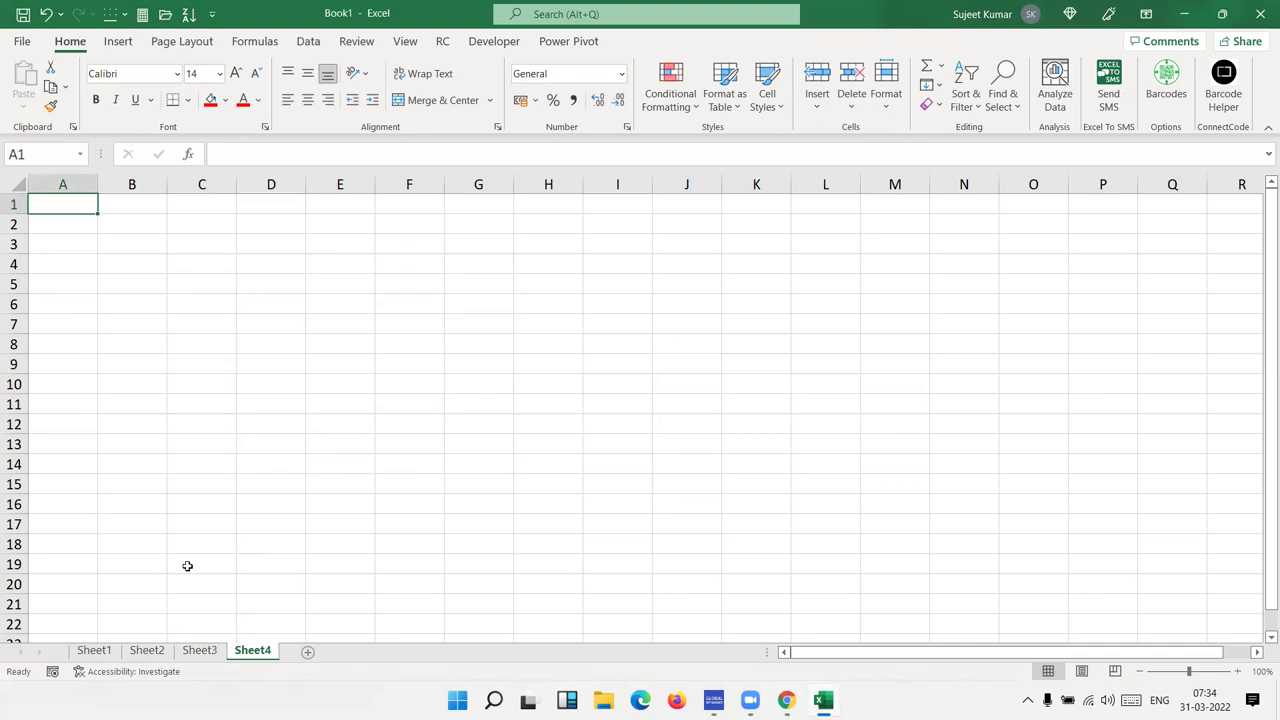
{"action": "type", "text": "Name"}
{"action": "key", "text": "Tab"}
{"action": "type", "text": "Qty"}
{"action": "key", "text": "Tab"}
{"action": "type", "text": "MR"}
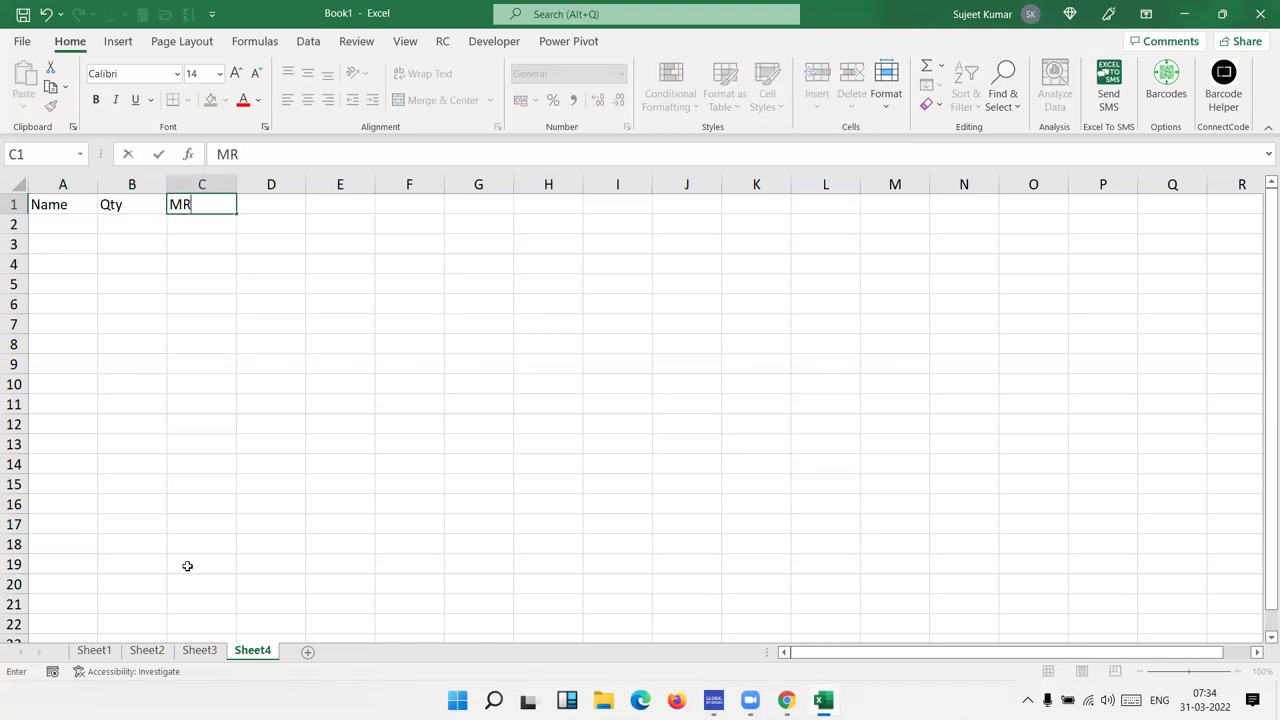
{"action": "type", "text": "P"}
{"action": "key", "text": "Tab"}
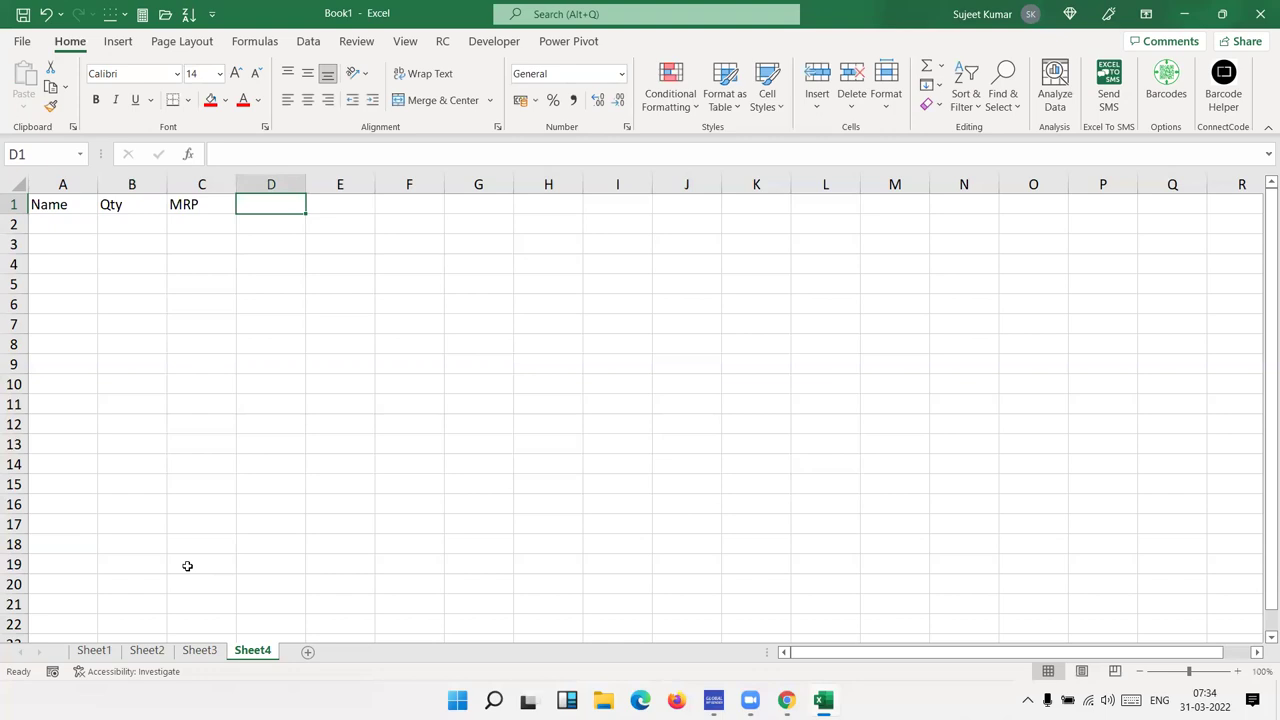
{"action": "type", "text": "Amt"}
{"action": "key", "text": "Return"}
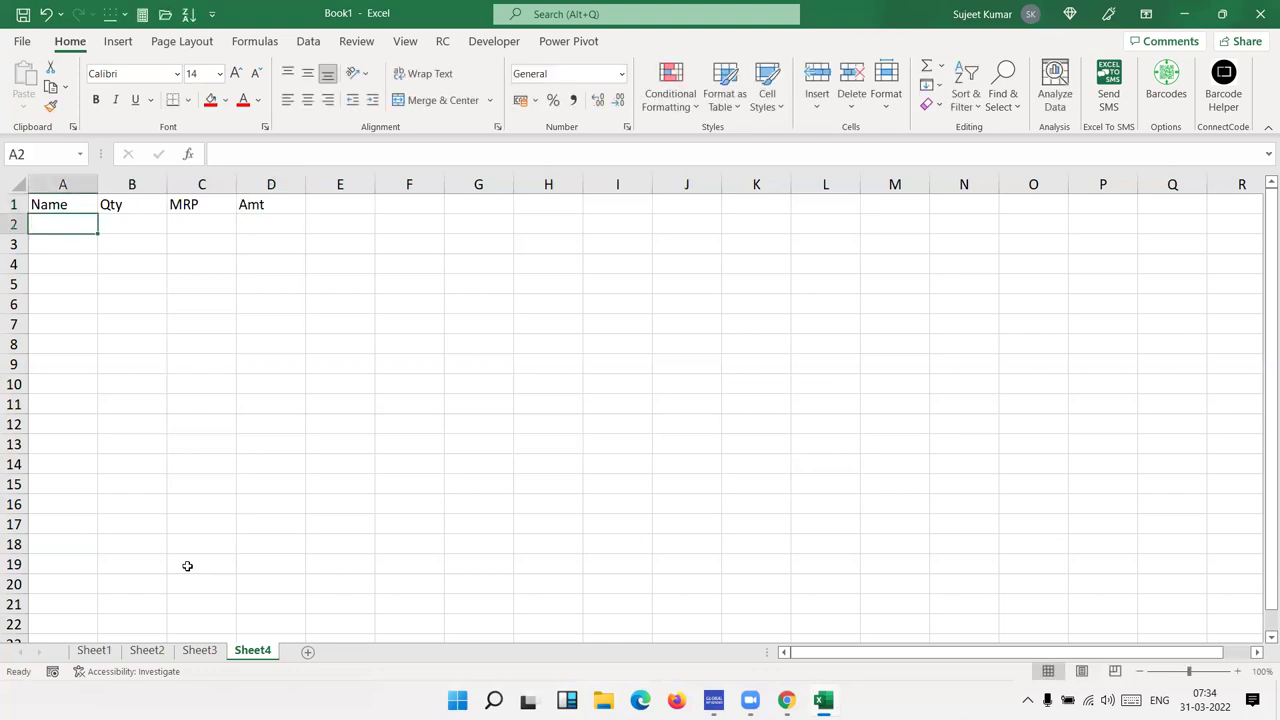
Step: Enter headers Com, GST, Total, Date, Time and Zone in E1:J1
{"action": "key", "text": "Up"}
{"action": "key", "text": "Right"}
{"action": "key", "text": "Right"}
{"action": "key", "text": "Right"}
{"action": "key", "text": "Right"}
{"action": "type", "text": "Co"}
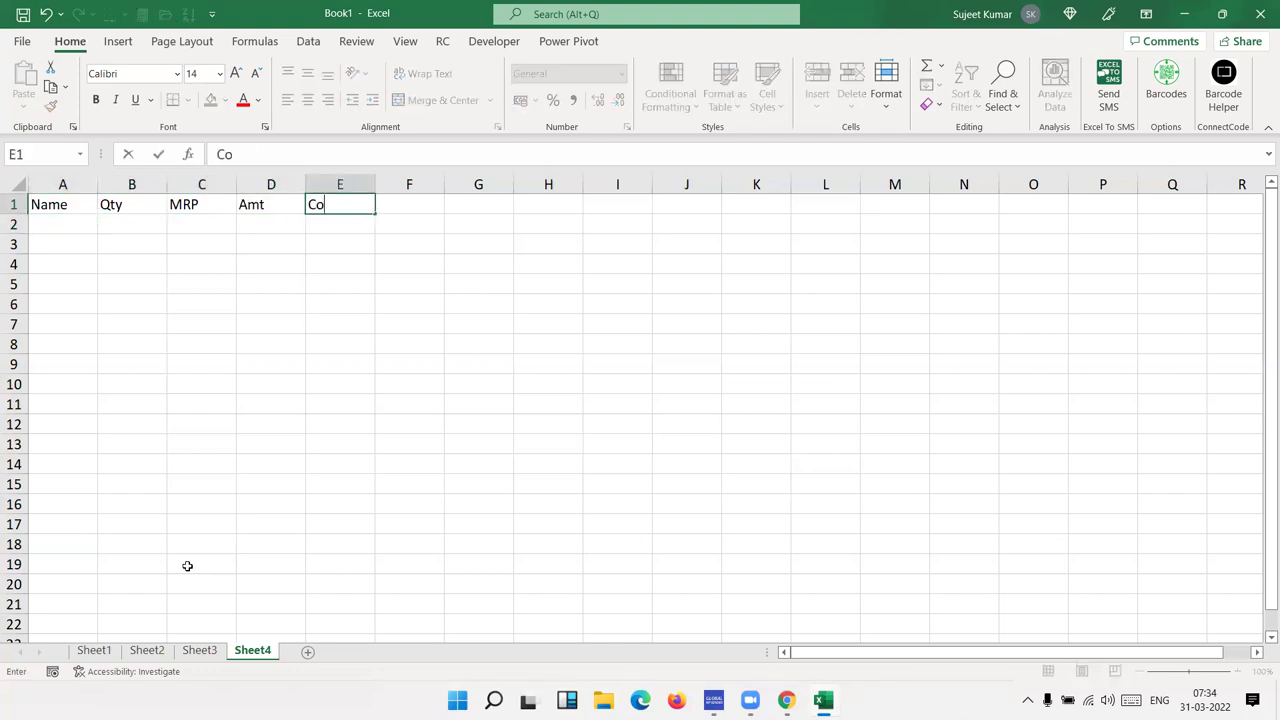
{"action": "type", "text": "m"}
{"action": "key", "text": "Tab"}
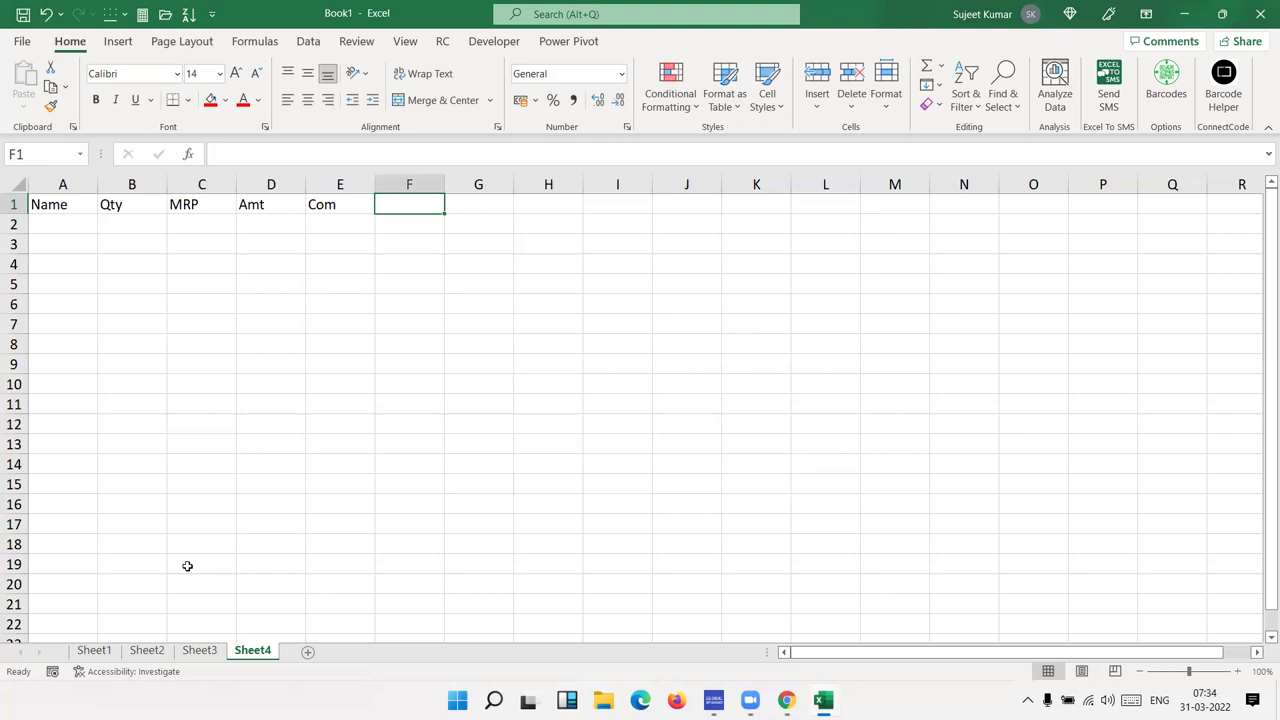
{"action": "type", "text": "GST"}
{"action": "key", "text": "Tab"}
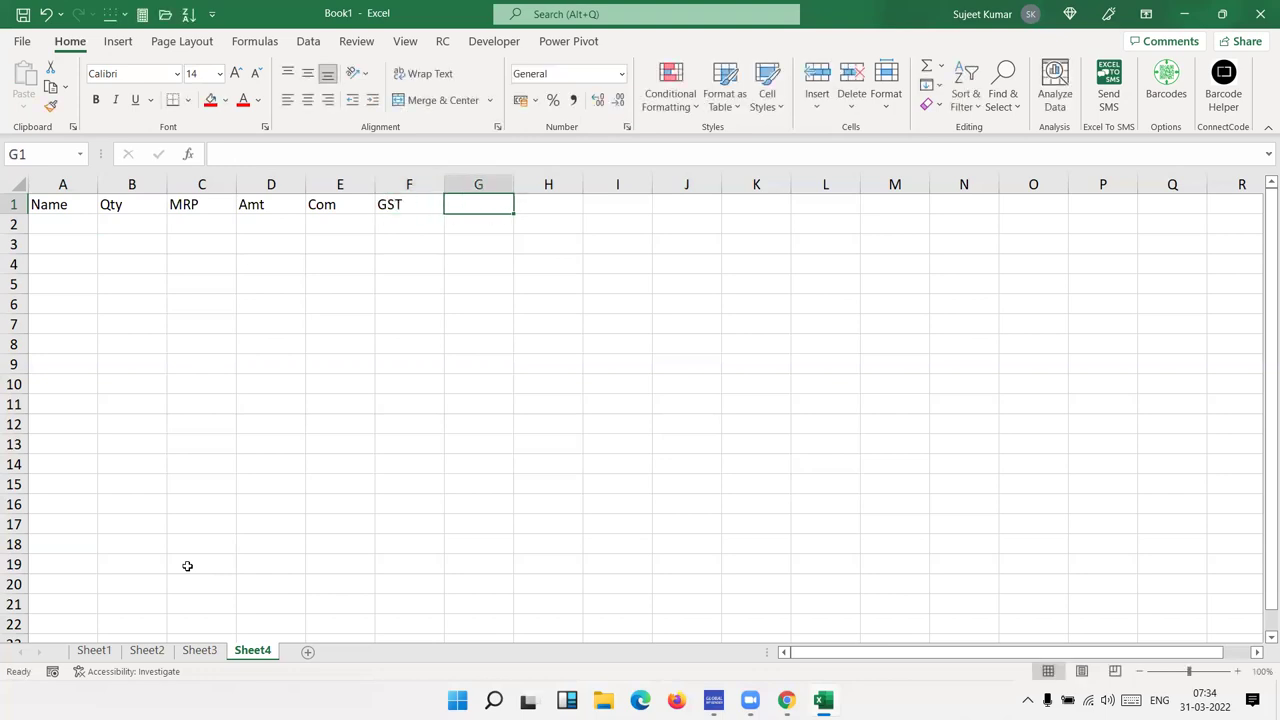
{"action": "type", "text": "Total"}
{"action": "key", "text": "Tab"}
{"action": "type", "text": "Date"}
{"action": "key", "text": "Tab"}
{"action": "type", "text": "Time"}
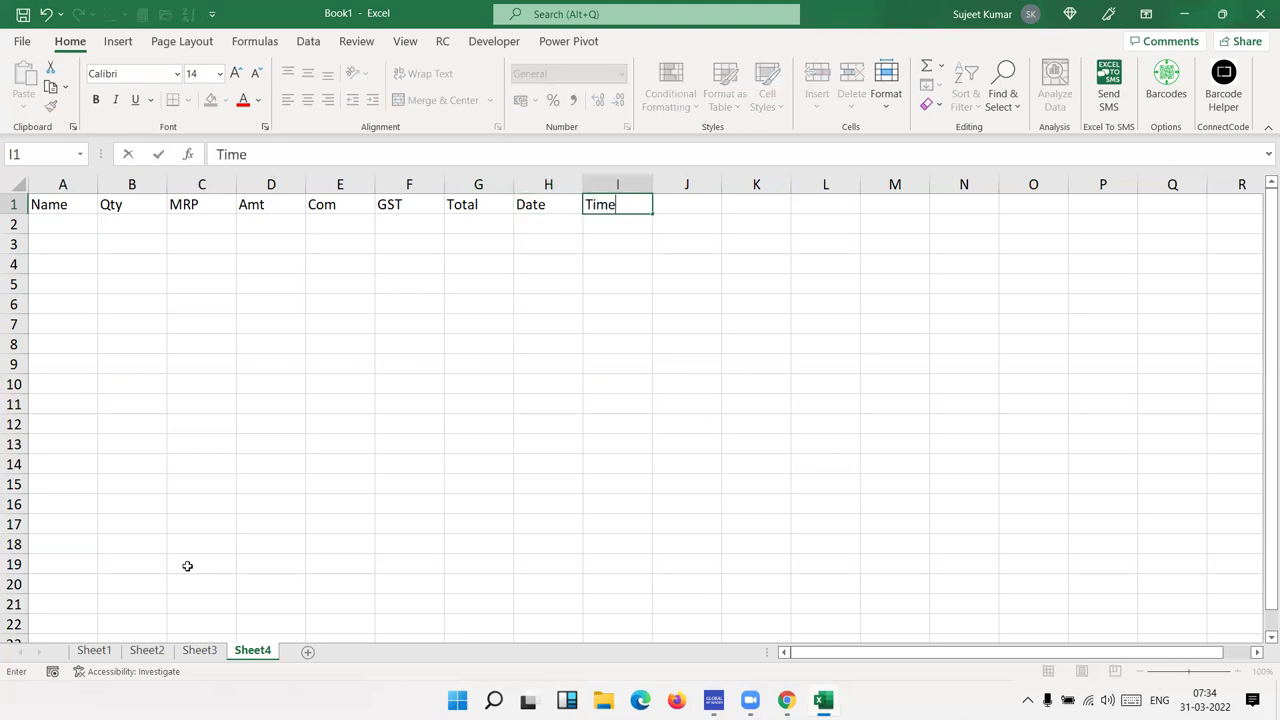
{"action": "key", "text": "Tab"}
{"action": "type", "text": "Zo"}
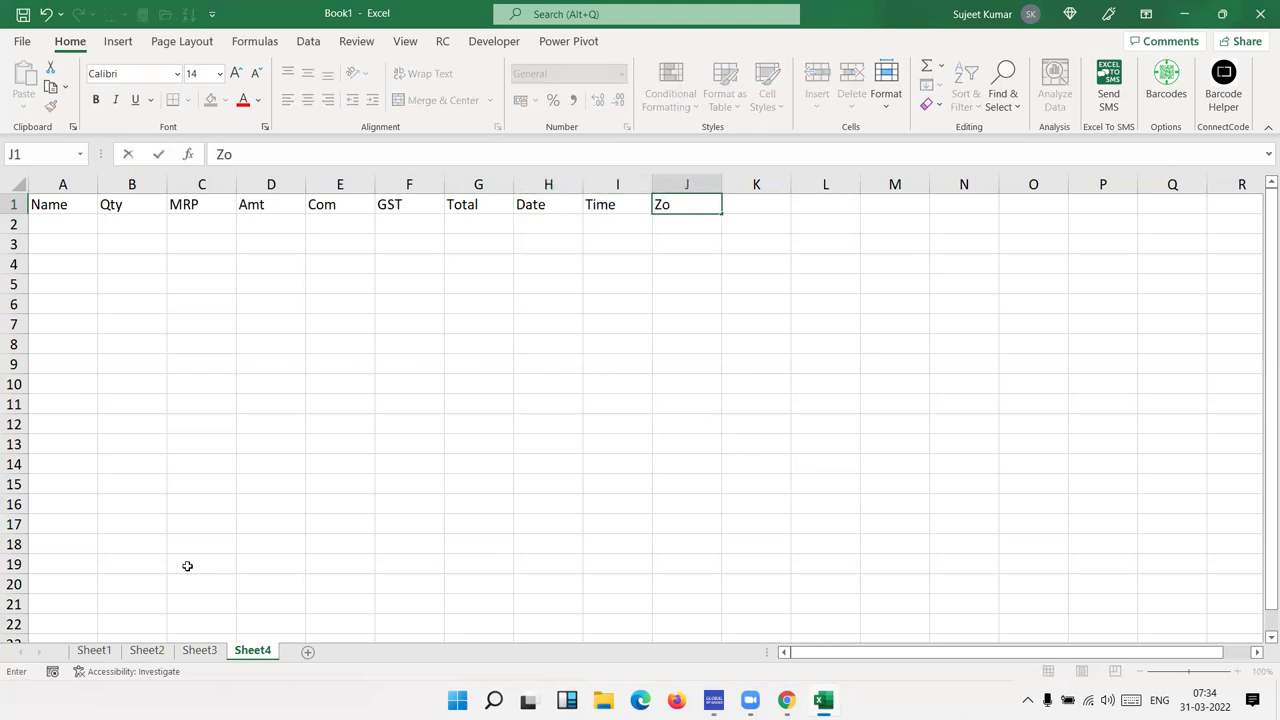
{"action": "type", "text": "ne"}
{"action": "key", "text": "Return"}
Step: Enter =B2*C2 in D2 and fill it down the Amt column
{"action": "left_click", "coordinate": [258, 228]}
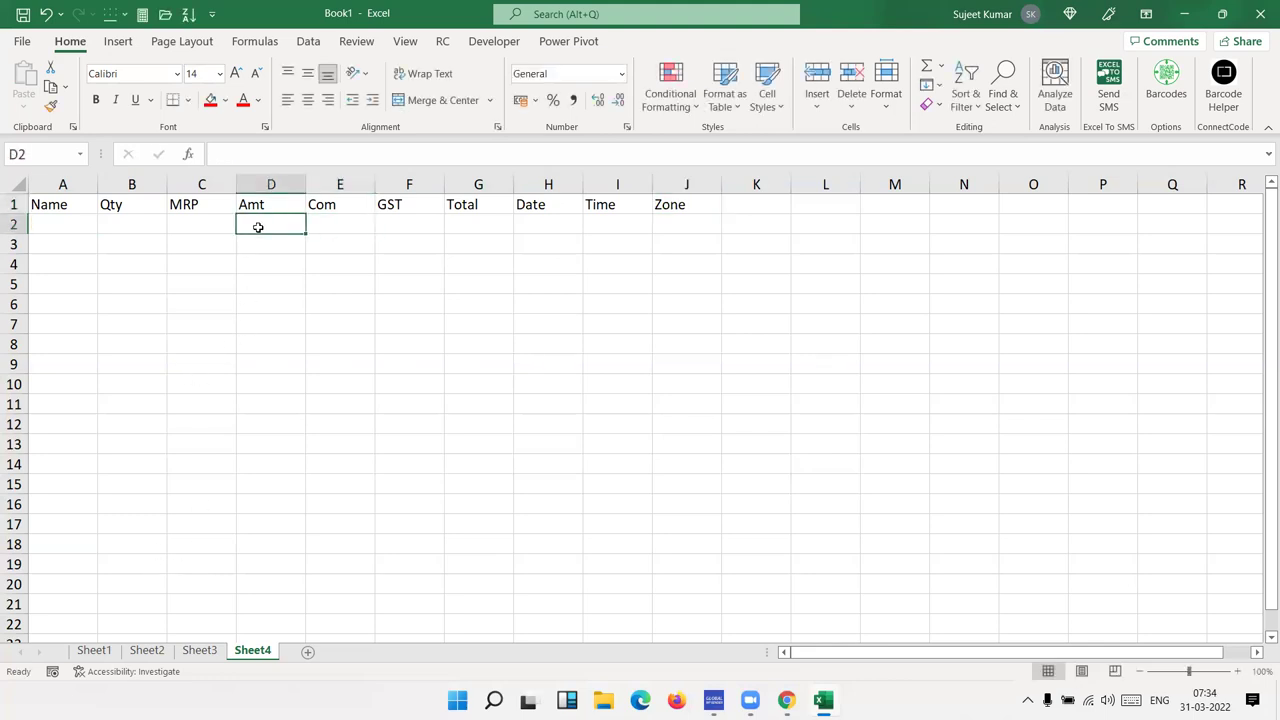
{"action": "type", "text": "="}
{"action": "left_click", "coordinate": [132, 225]}
{"action": "type", "text": "*C2"}
{"action": "key", "text": "Return"}
{"action": "left_click_drag", "start_coordinate": [260, 226], "coordinate": [243, 517]}
{"action": "key", "text": "ctrl+d"}
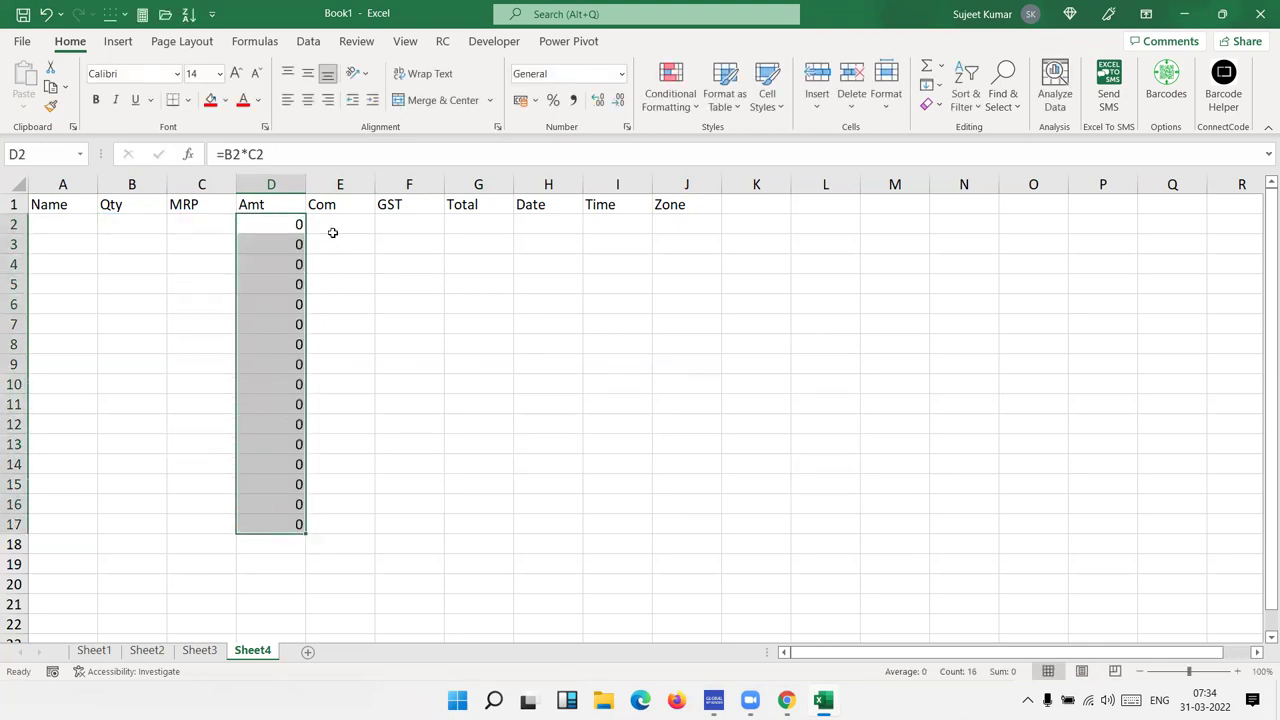
Step: Enter the commission formula =D2*2% in E2 and fill it down to E17
{"action": "left_click", "coordinate": [338, 227]}
{"action": "type", "text": "="}
{"action": "left_click", "coordinate": [298, 225]}
{"action": "type", "text": "*2%"}
{"action": "key", "text": "Return"}
{"action": "left_click", "coordinate": [344, 223]}
{"action": "double_click", "coordinate": [374, 234]}
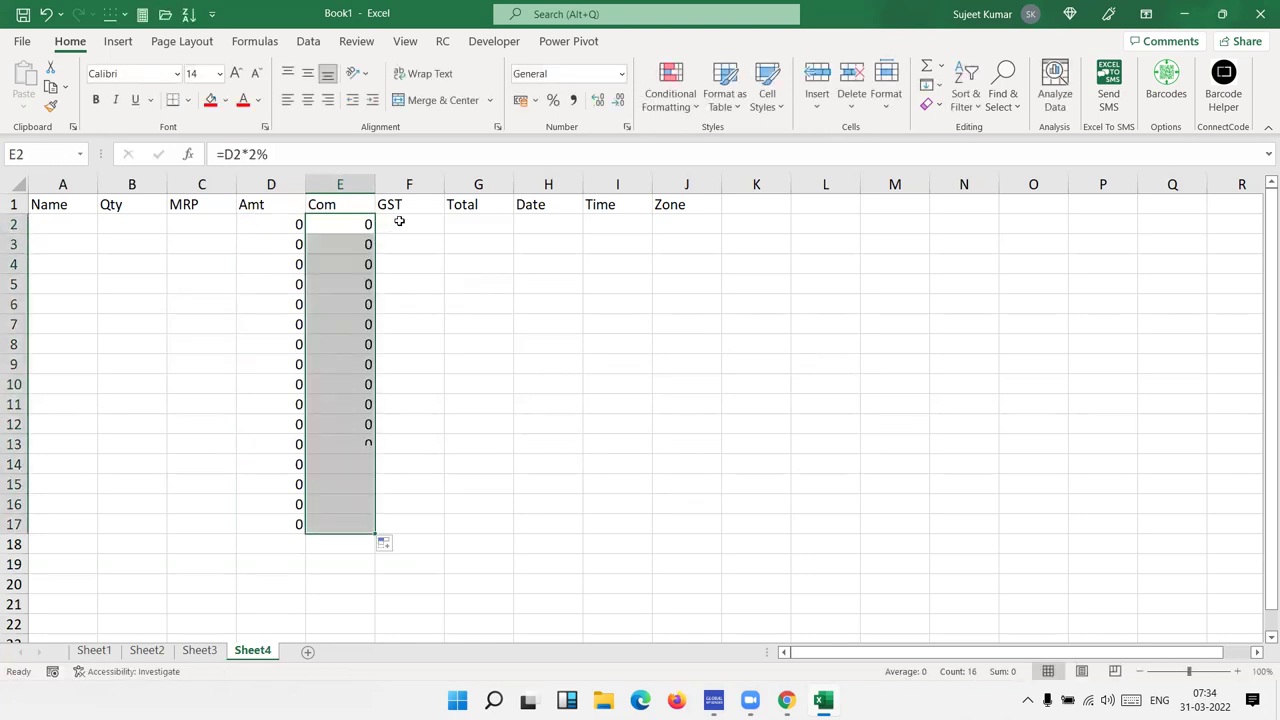
Step: Enter the GST formula =D2*18% in F2 and fill it down to F17
{"action": "left_click", "coordinate": [404, 221]}
{"action": "type", "text": "="}
{"action": "key", "text": "Left"}
{"action": "key", "text": "Left"}
{"action": "type", "text": "*18"}
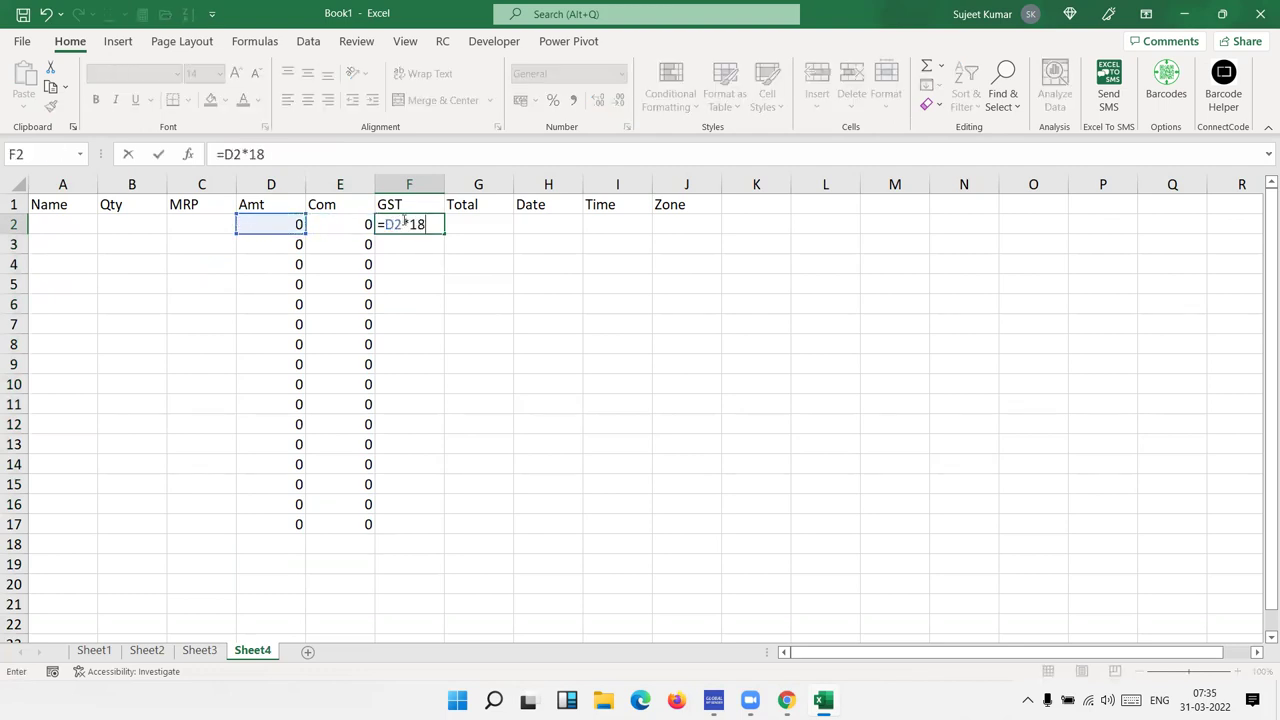
{"action": "type", "text": "%"}
{"action": "key", "text": "Return"}
{"action": "left_click", "coordinate": [404, 223]}
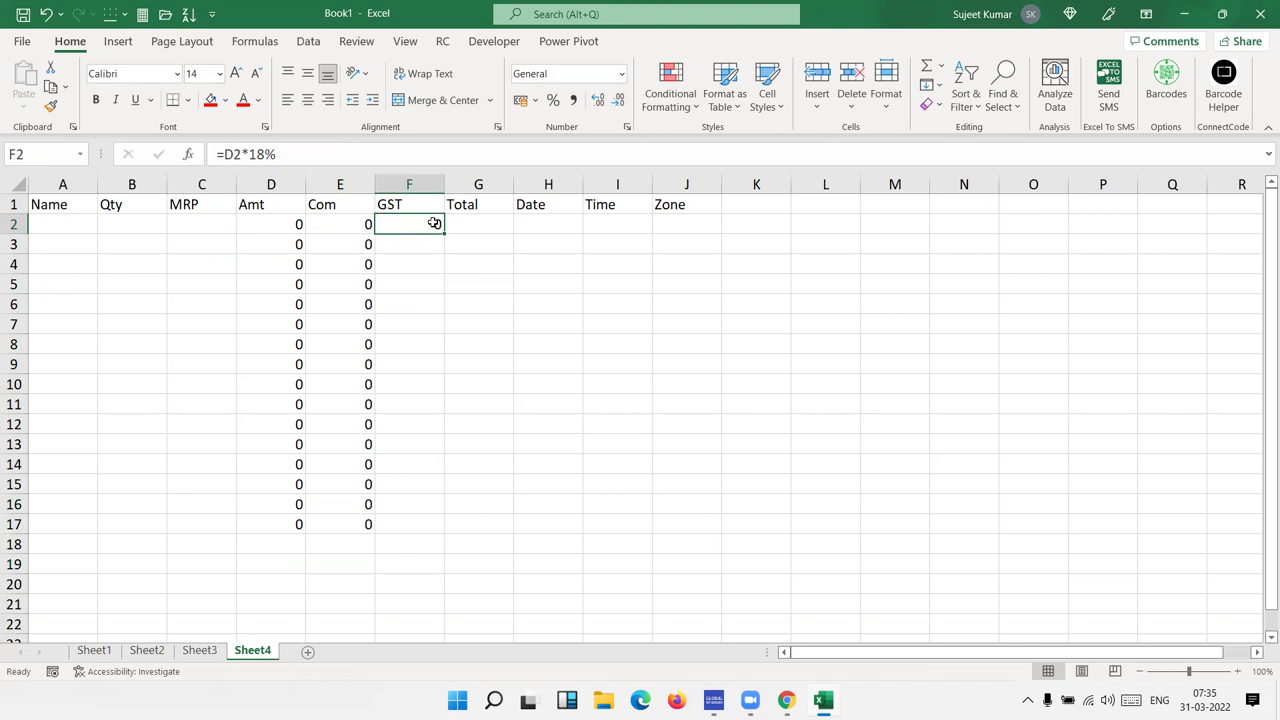
{"action": "left_click_drag", "start_coordinate": [447, 228], "coordinate": [449, 535]}
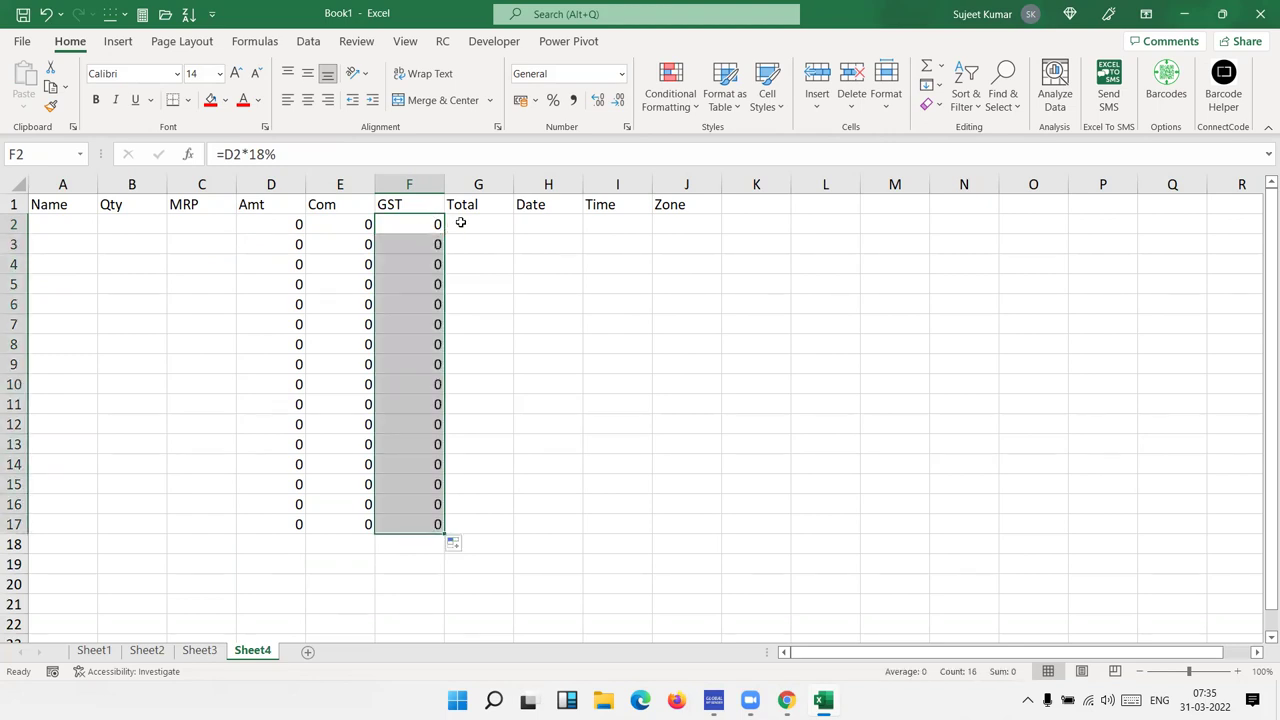
Step: AutoSum =SUM(D2:F2) in G2 and fill the Total down to G17
{"action": "left_click", "coordinate": [460, 222]}
{"action": "key", "text": "alt+equal"}
{"action": "key", "text": "Return"}
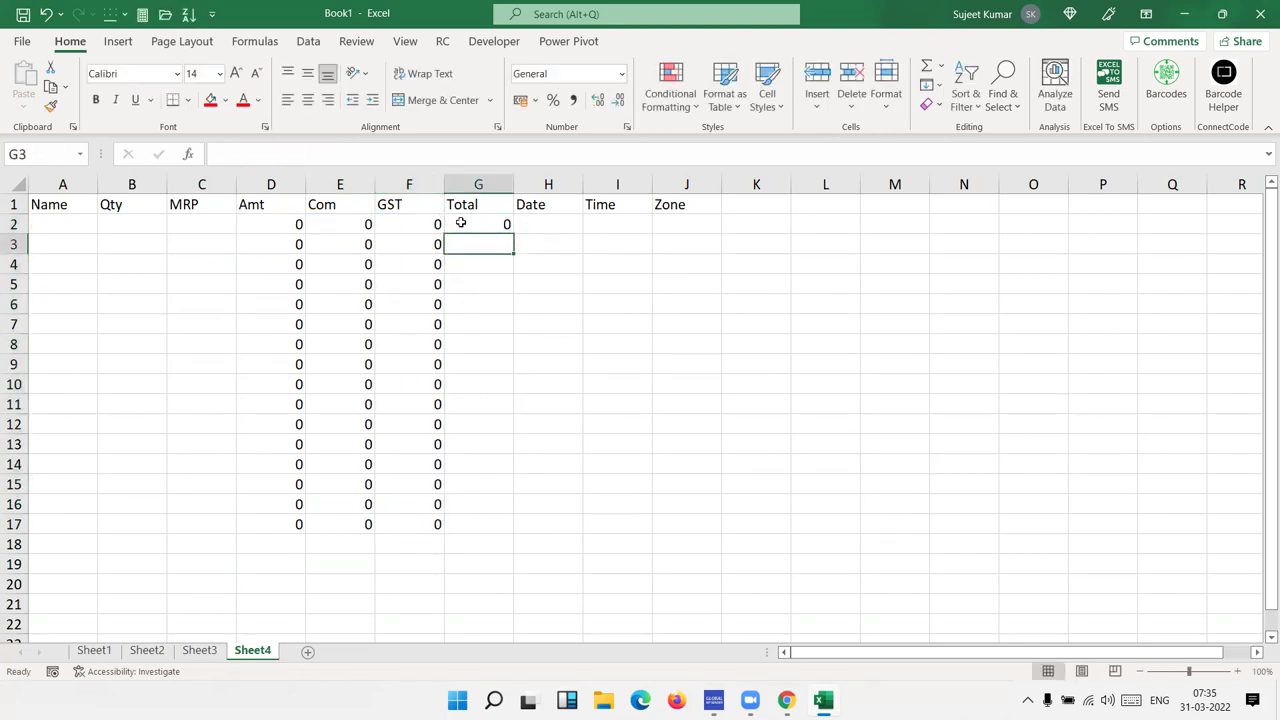
{"action": "left_click", "coordinate": [460, 223]}
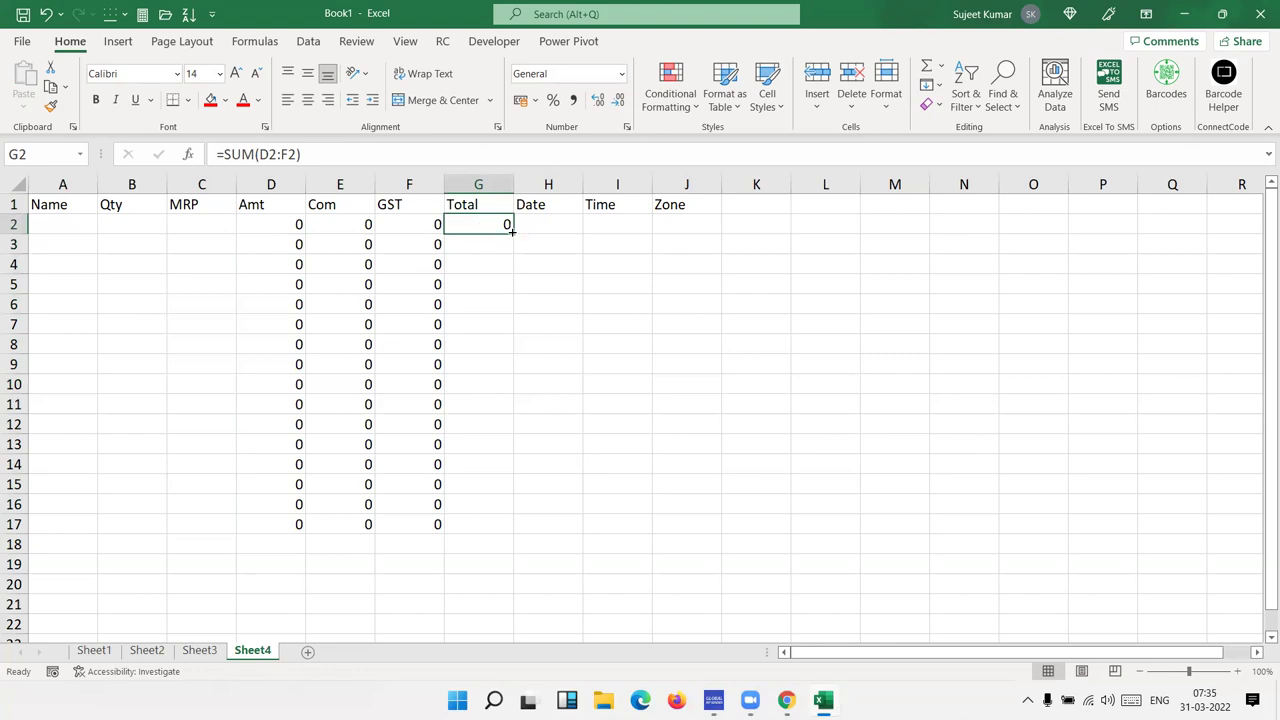
{"action": "double_click", "coordinate": [510, 233]}
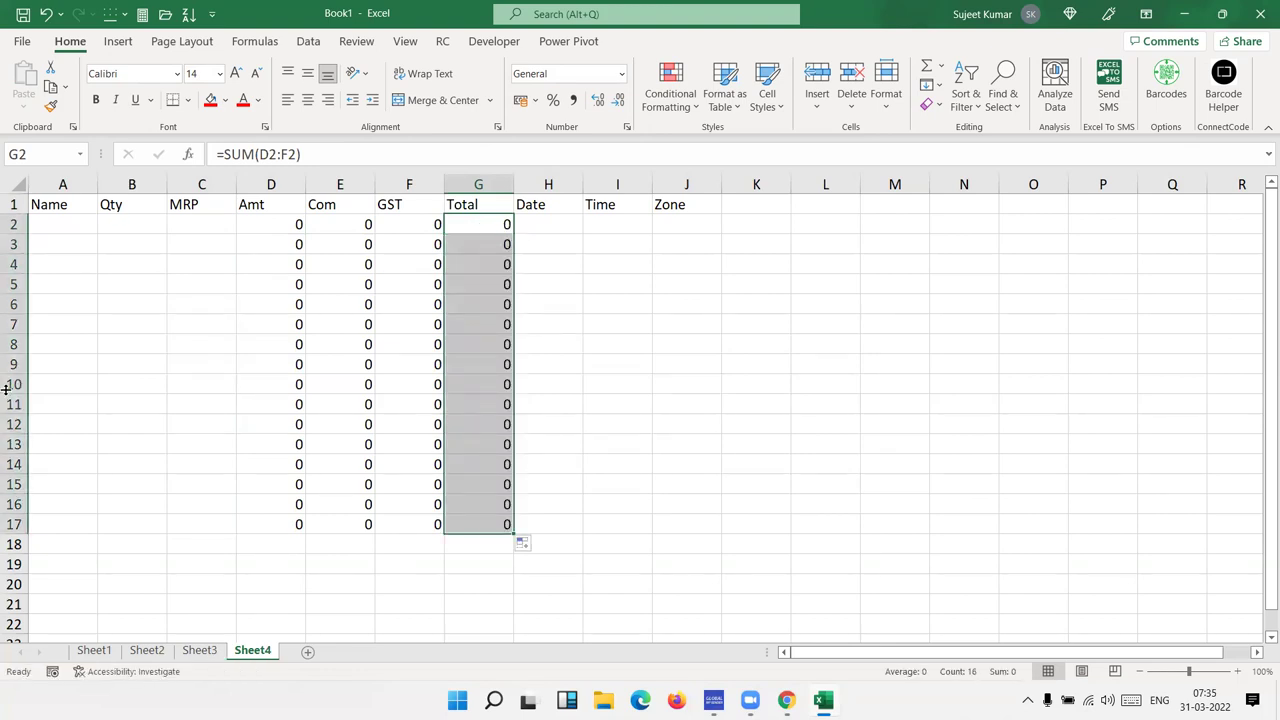
{"action": "left_click", "coordinate": [90, 228]}
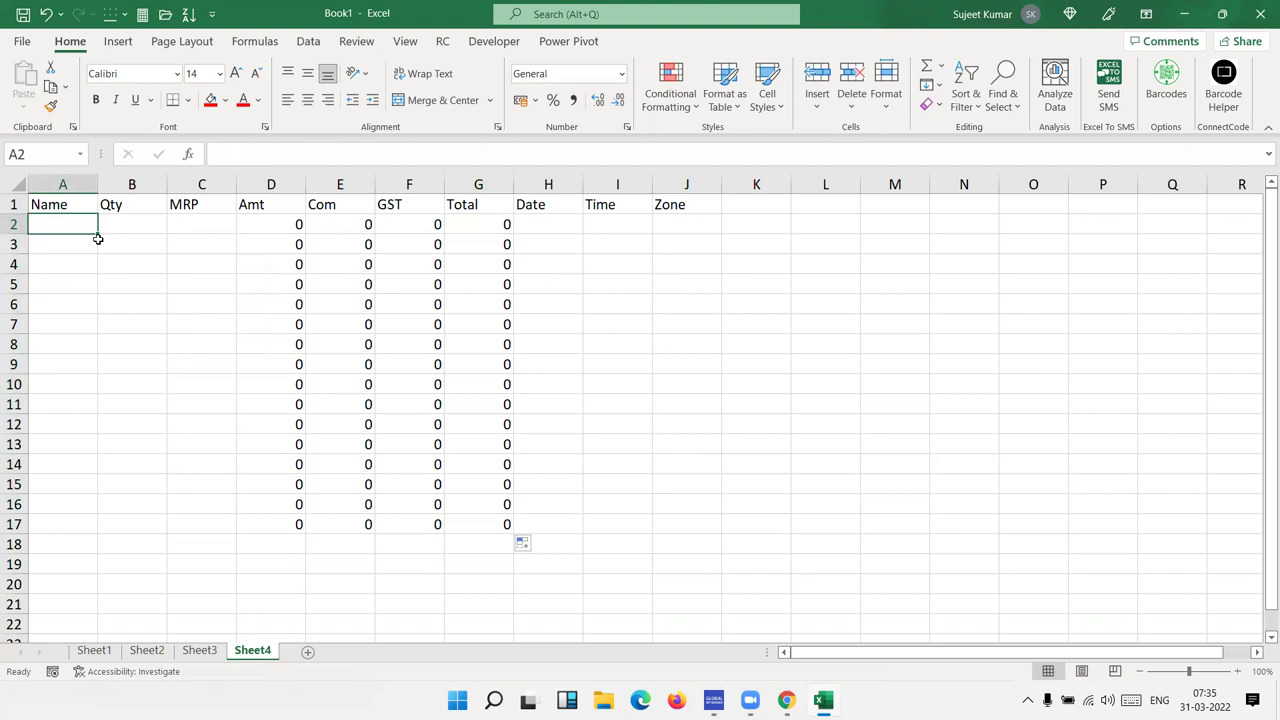
Step: Enter a name, Qty 85 and MRP 65 in A2:C2
{"action": "type", "text": "Puja"}
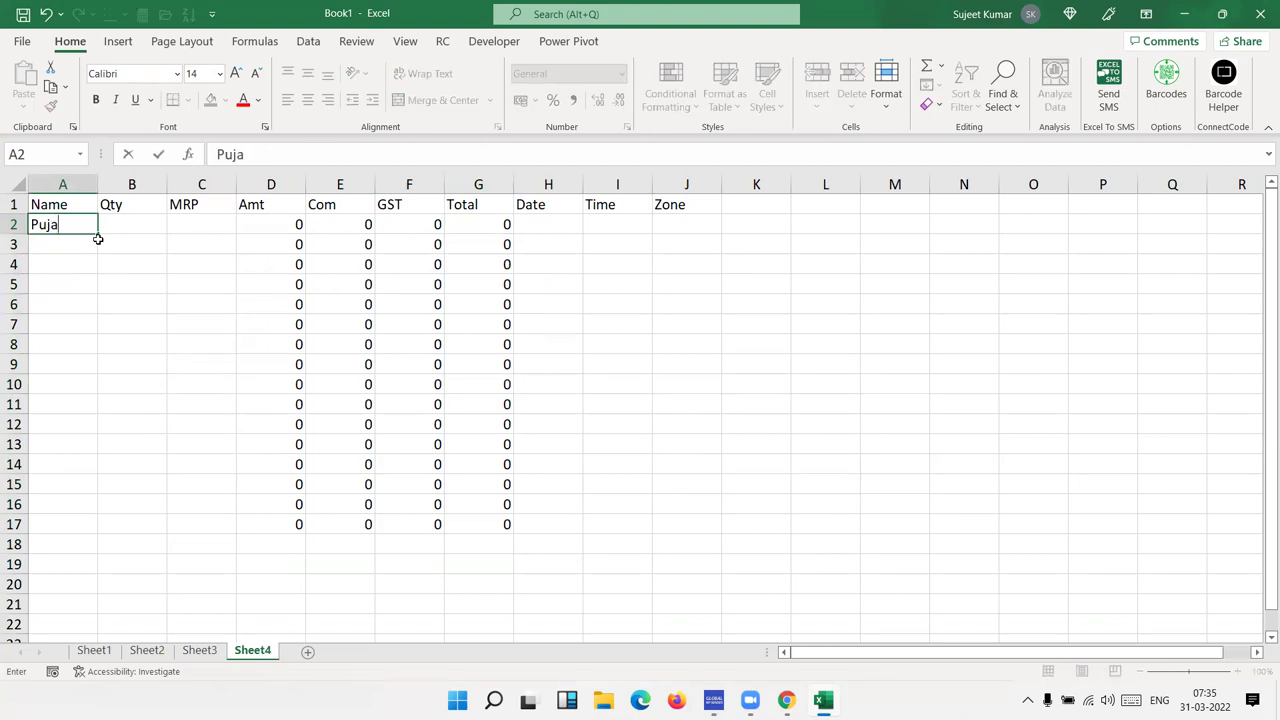
{"action": "key", "text": "Tab"}
{"action": "type", "text": "85"}
{"action": "key", "text": "Tab"}
{"action": "type", "text": "65"}
{"action": "key", "text": "Tab"}
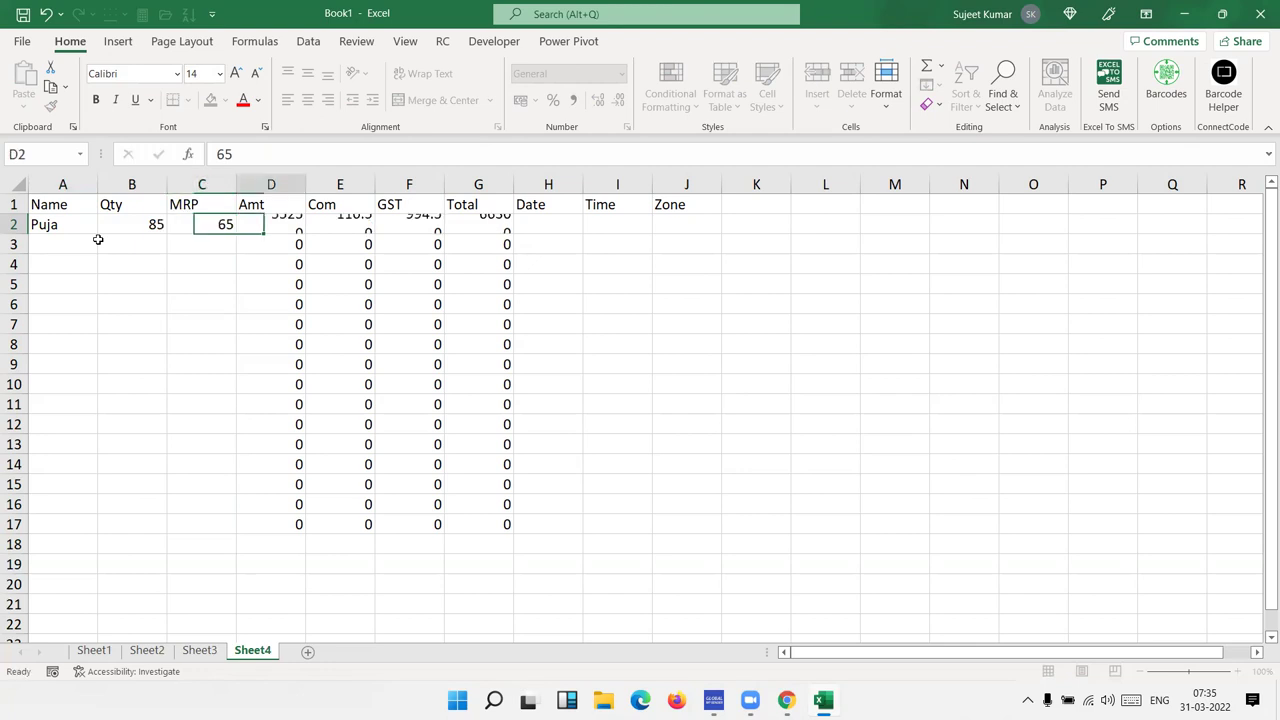
Step: Stamp today's date in H2 and the current time in I2, and enter Zone in J2
{"action": "key", "text": "Tab"}
{"action": "key", "text": "Tab"}
{"action": "key", "text": "Tab"}
{"action": "key", "text": "Tab"}
{"action": "key", "text": "ctrl+semicolon"}
{"action": "key", "text": "Tab"}
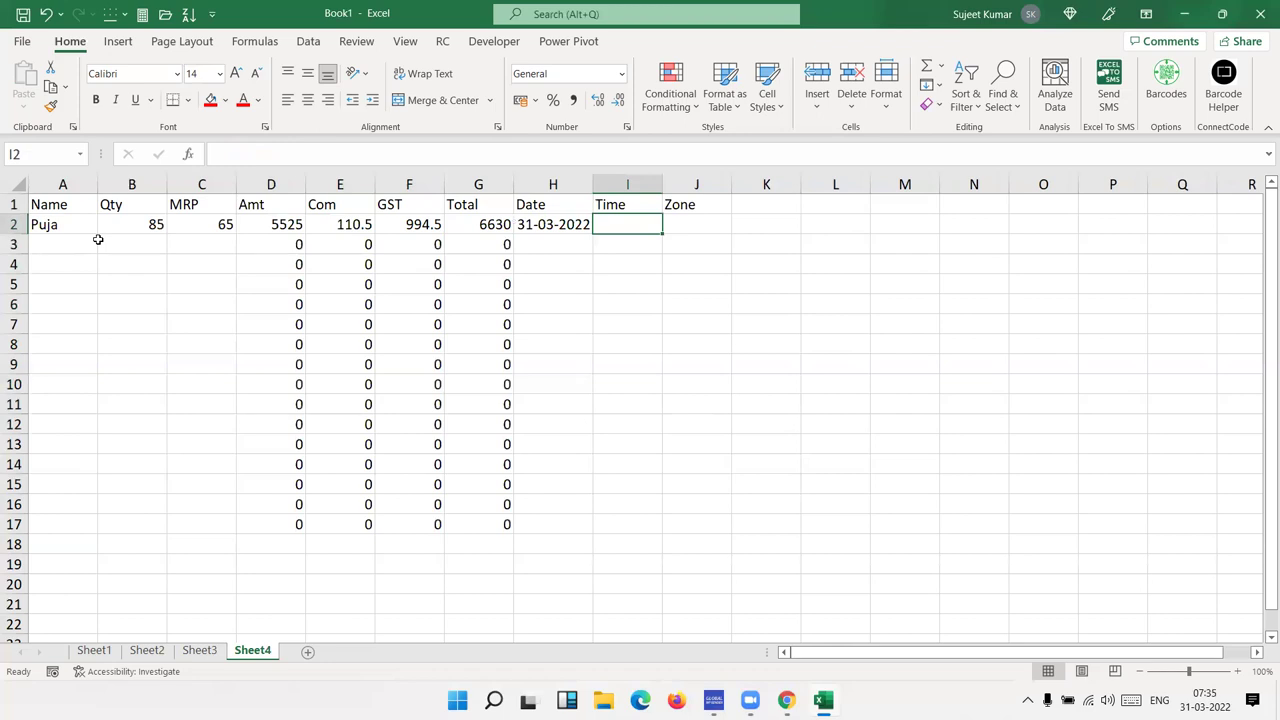
{"action": "key", "text": "ctrl+shift+semicolon"}
{"action": "key", "text": "Tab"}
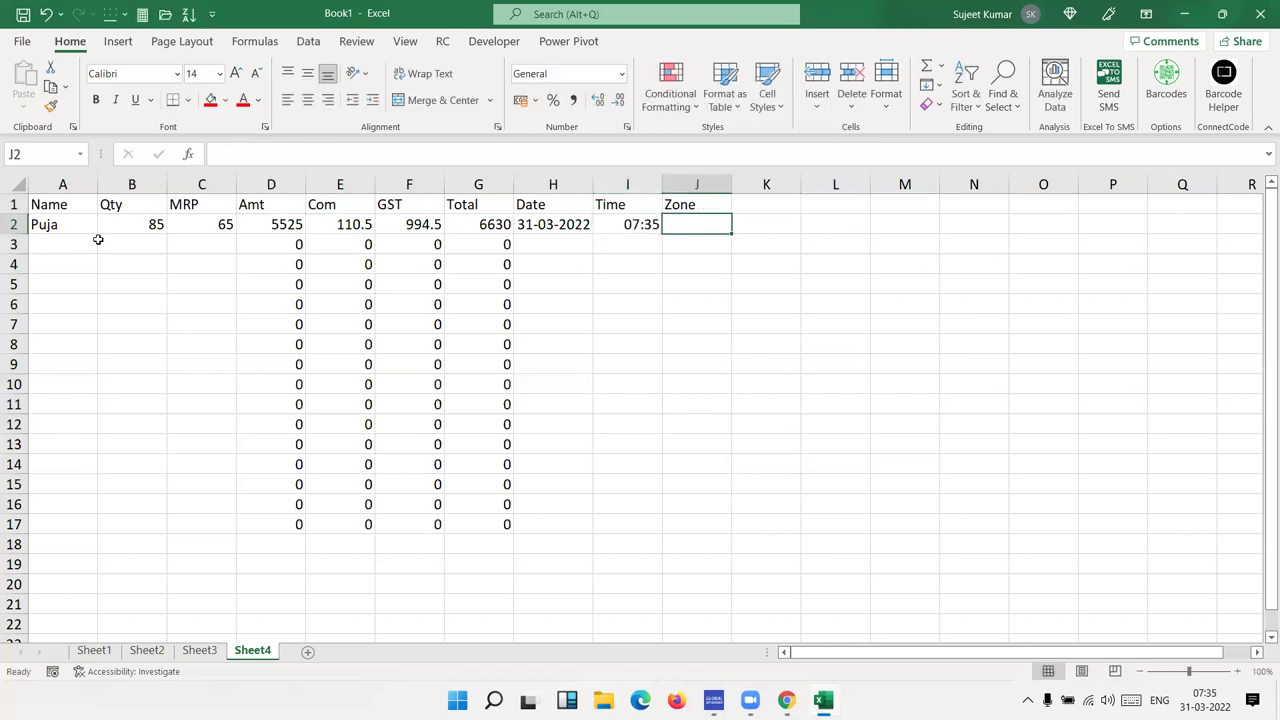
{"action": "type", "text": "Zone"}
{"action": "key", "text": "Return"}
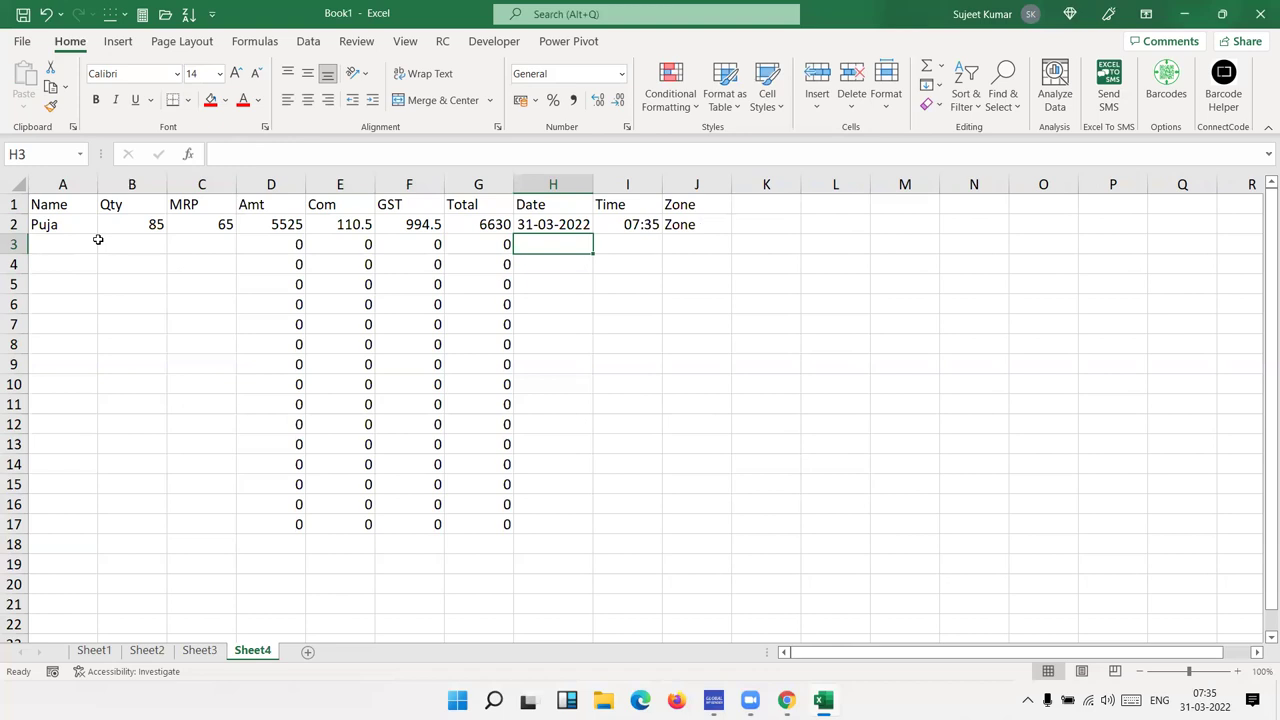
{"action": "key", "text": "Up"}
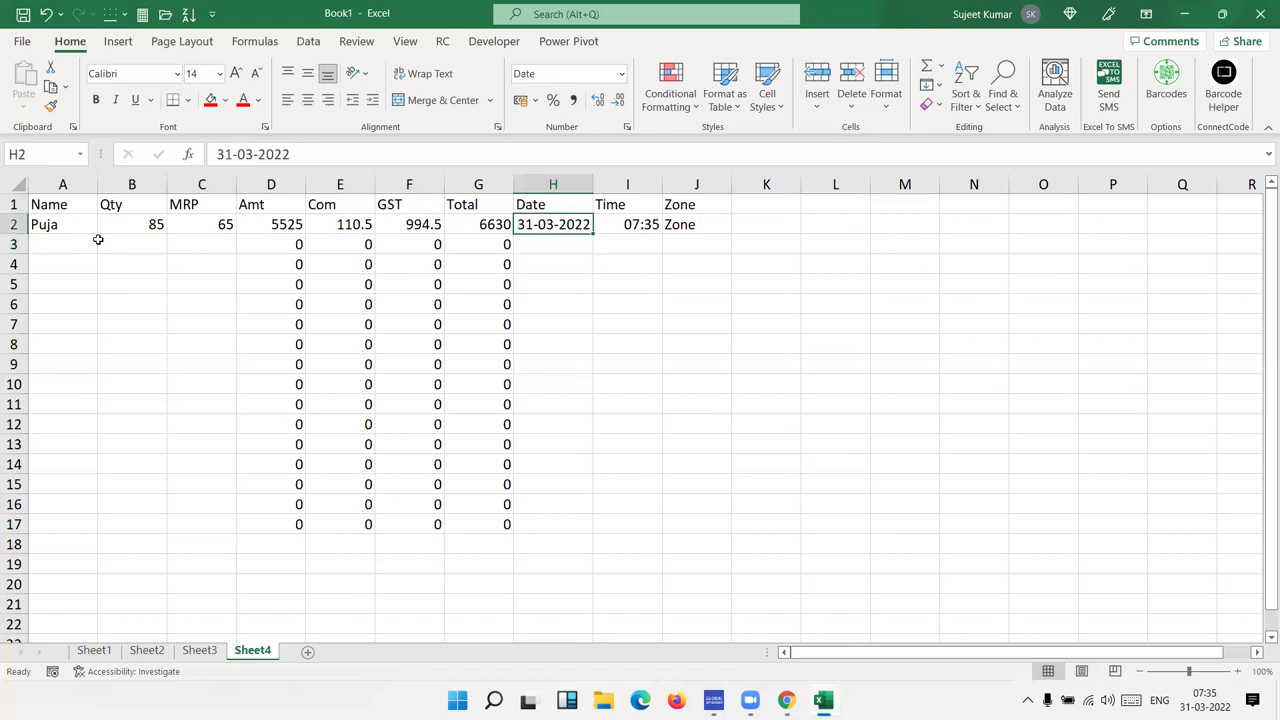
{"action": "key", "text": "Left"}
{"action": "key", "text": "Left"}
{"action": "key", "text": "Left"}
{"action": "key", "text": "Left"}
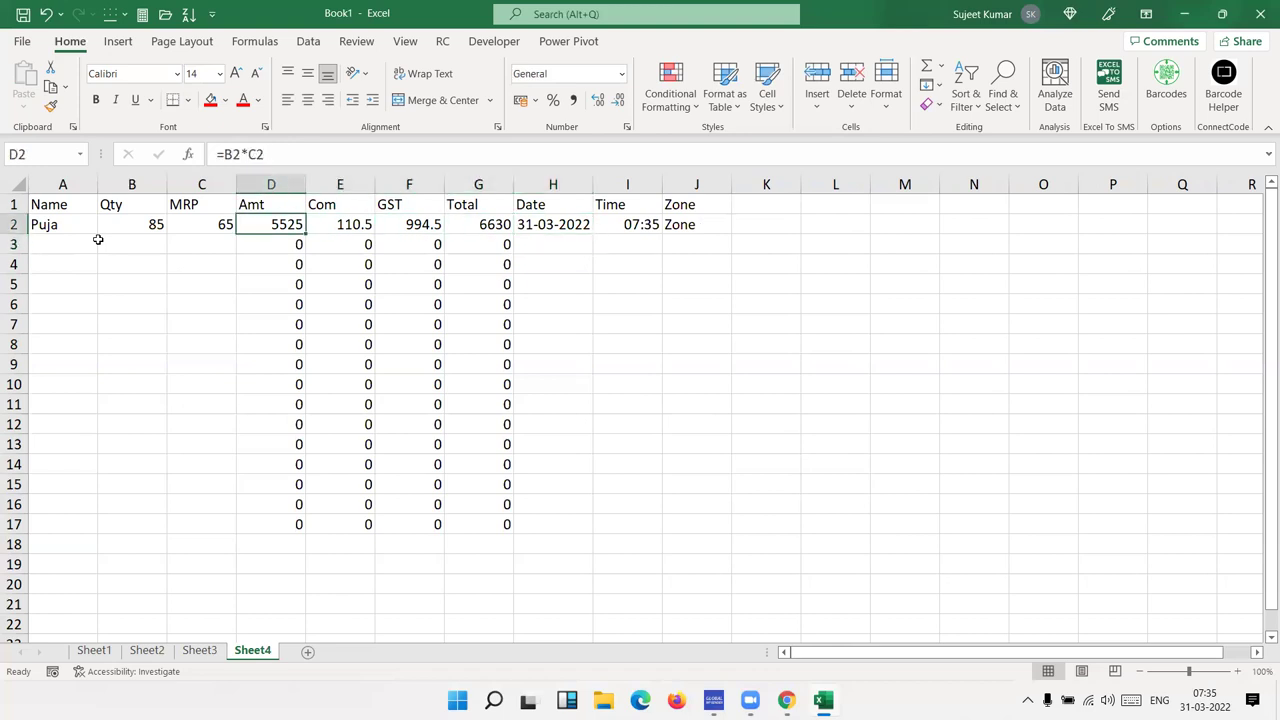
{"action": "key", "text": "shift+Right"}
{"action": "key", "text": "shift+Right"}
{"action": "key", "text": "shift+Right"}
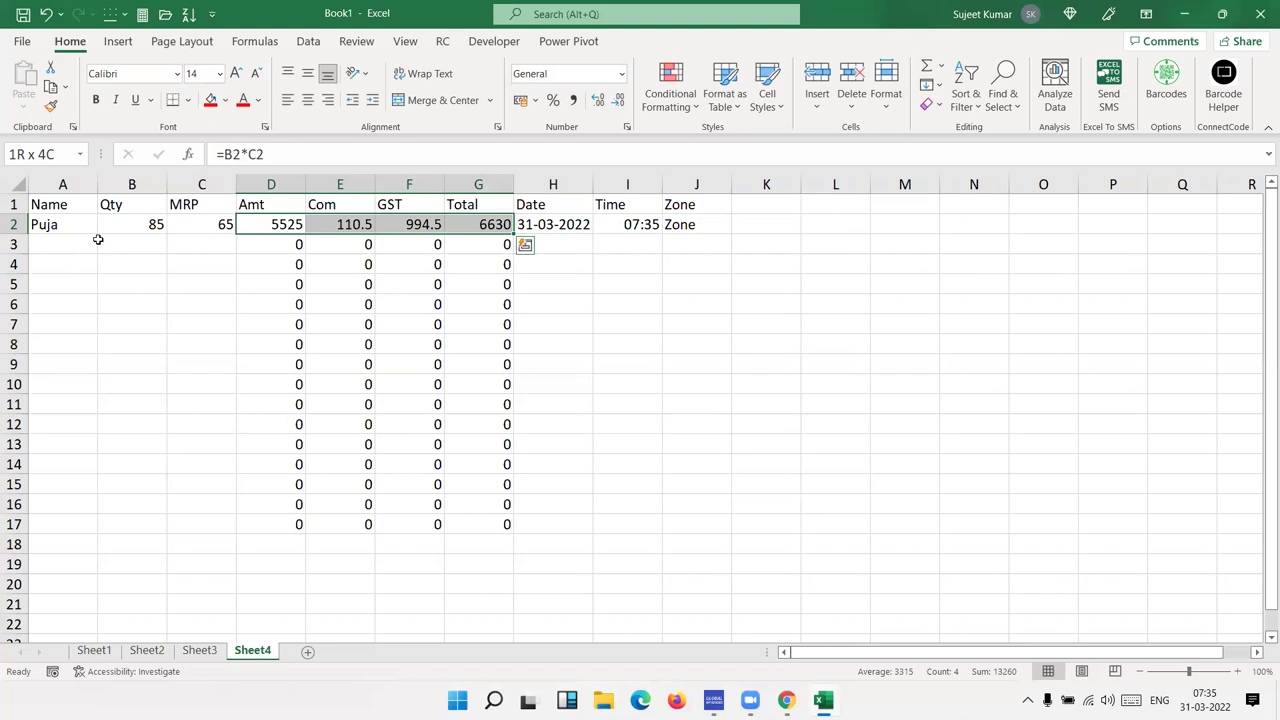
{"action": "key", "text": "Down"}
{"action": "key", "text": "Left"}
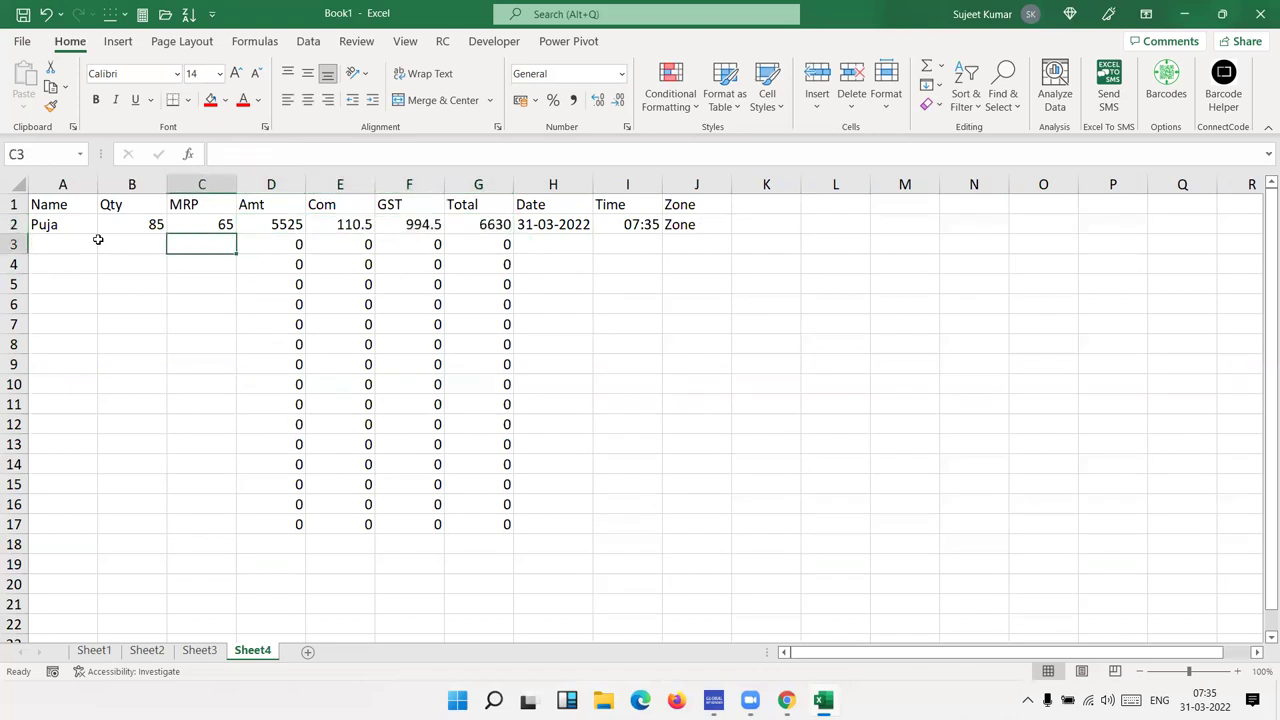
{"action": "key", "text": "Right"}
{"action": "key", "text": "Right"}
{"action": "key", "text": "Right"}
{"action": "key", "text": "Right"}
{"action": "key", "text": "Right"}
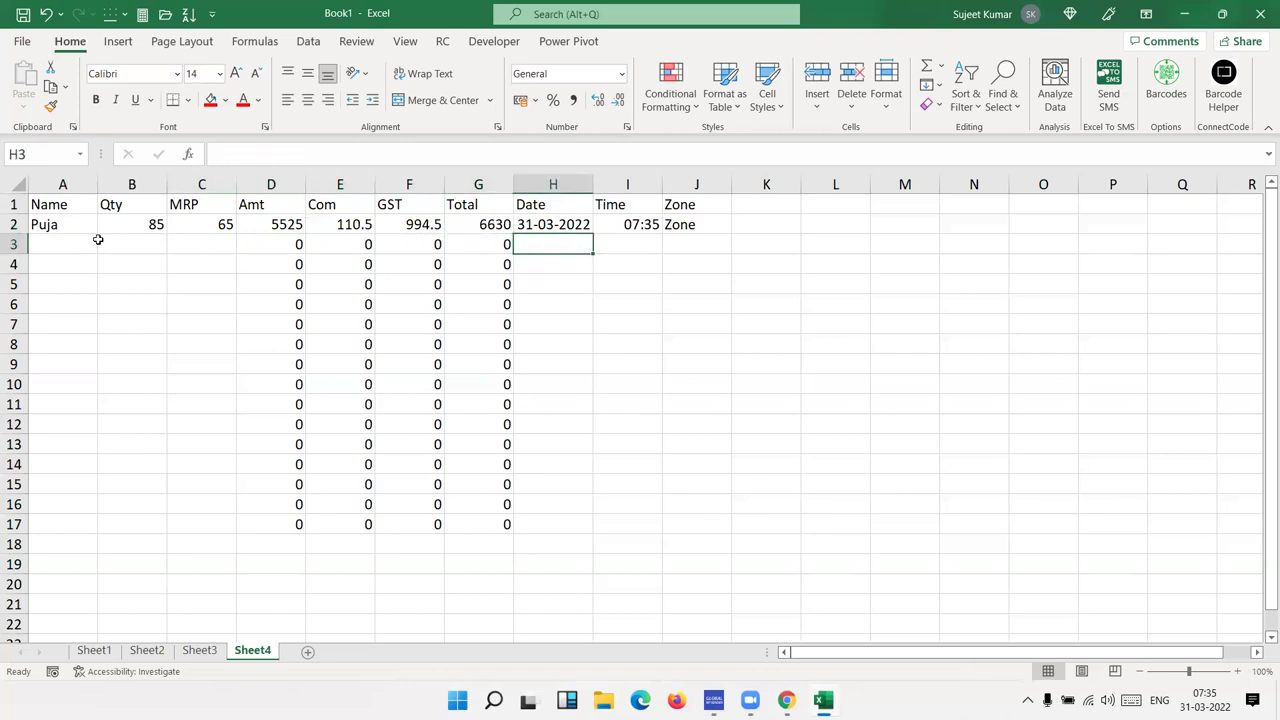
{"action": "key", "text": "Left"}
{"action": "key", "text": "Left"}
{"action": "key", "text": "Left"}
{"action": "key", "text": "Left"}
{"action": "key", "text": "Right"}
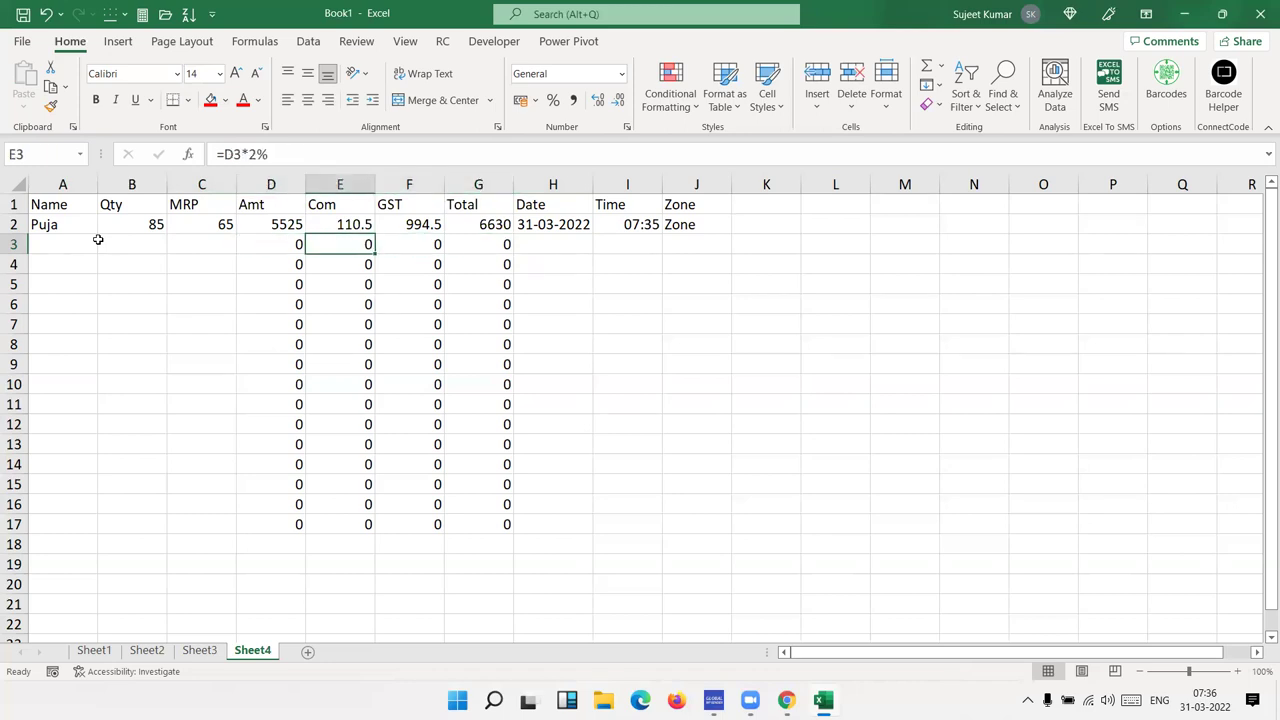
{"action": "key", "text": "Right"}
{"action": "key", "text": "Right"}
{"action": "key", "text": "Right"}
{"action": "key", "text": "Left"}
{"action": "key", "text": "Left"}
{"action": "key", "text": "Left"}
{"action": "key", "text": "Left"}
{"action": "key", "text": "Left"}
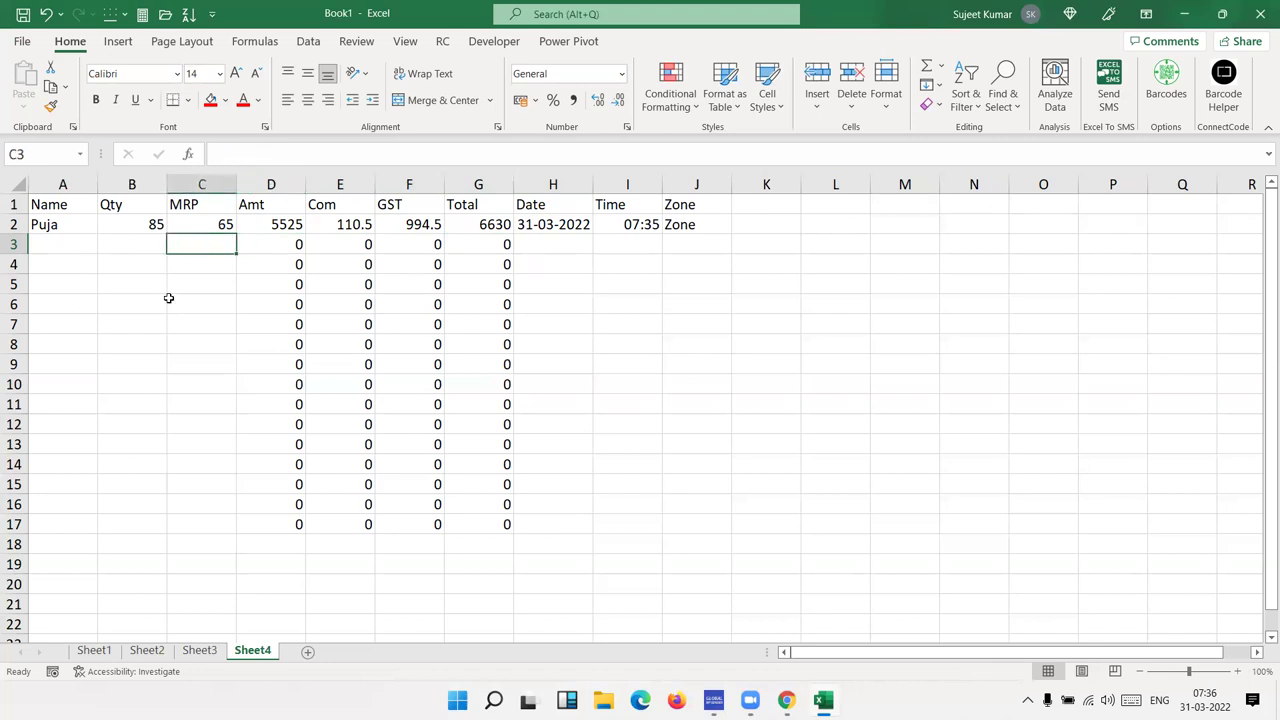
{"action": "left_click", "coordinate": [523, 240]}
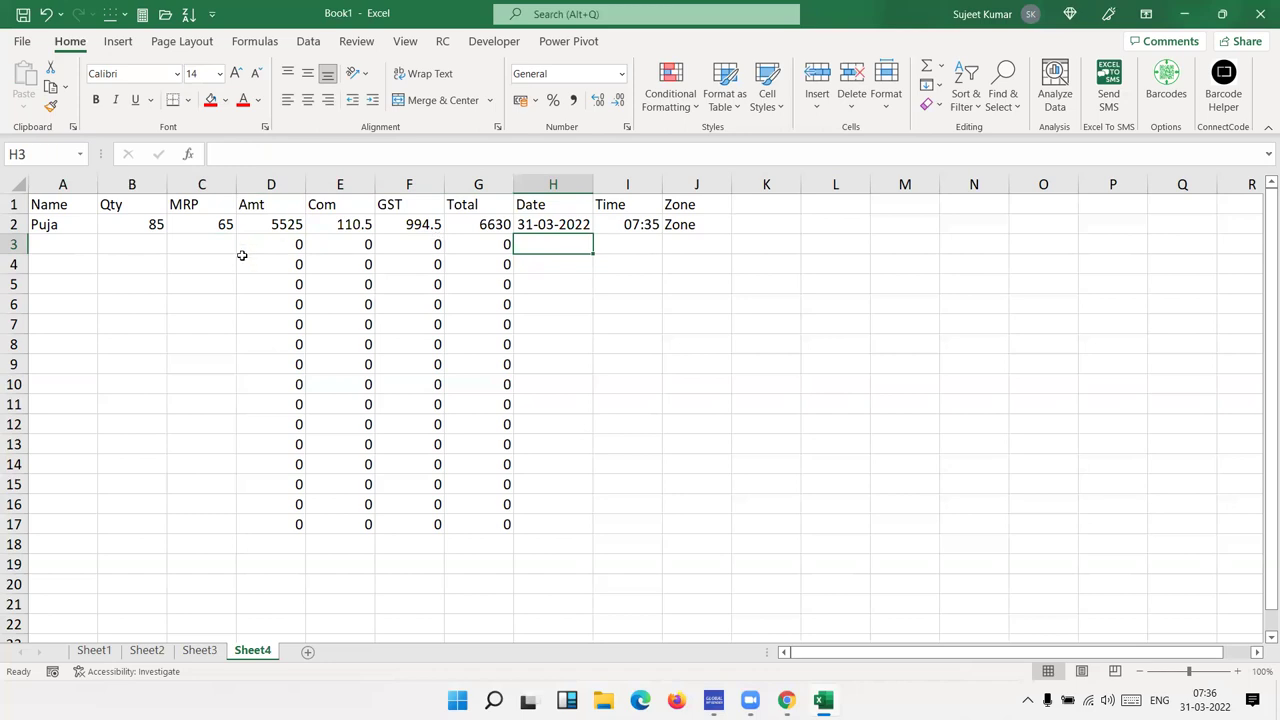
{"action": "left_click", "coordinate": [214, 277]}
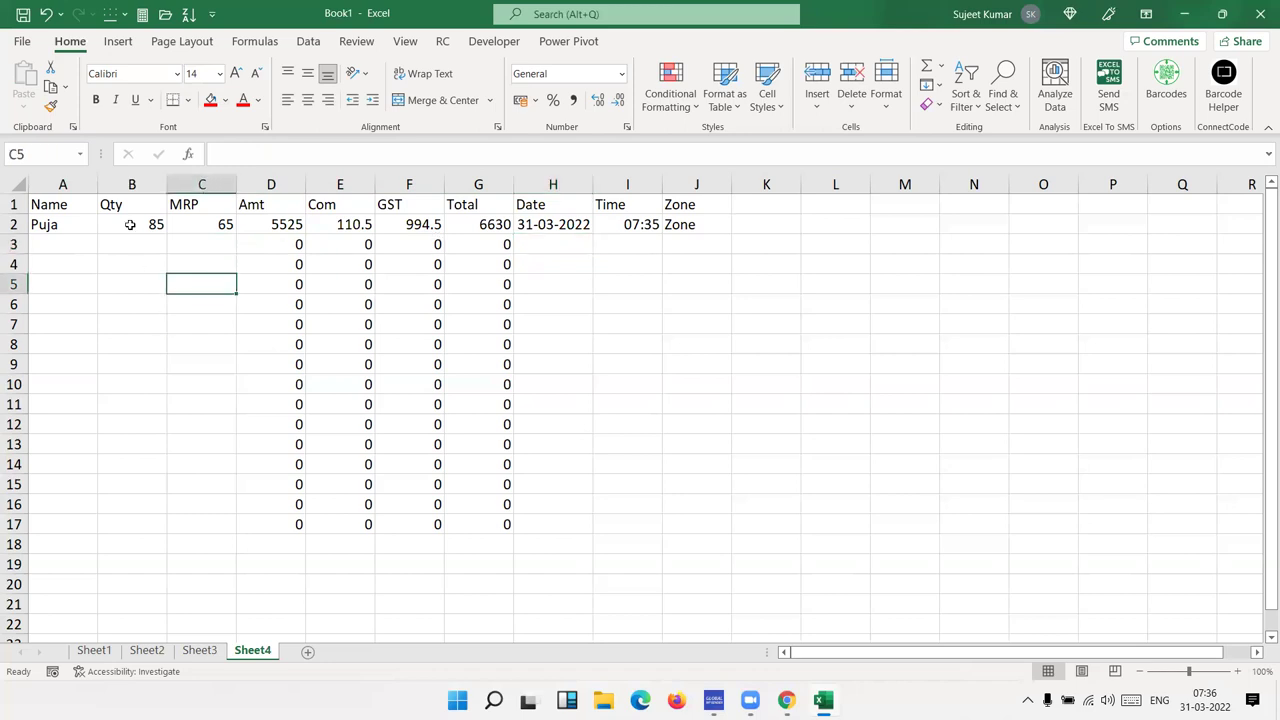
{"action": "left_click", "coordinate": [203, 652]}
{"action": "left_click", "coordinate": [250, 652]}
Step: Clear the Locked setting for every cell on Sheet4
{"action": "right_click", "coordinate": [179, 250]}
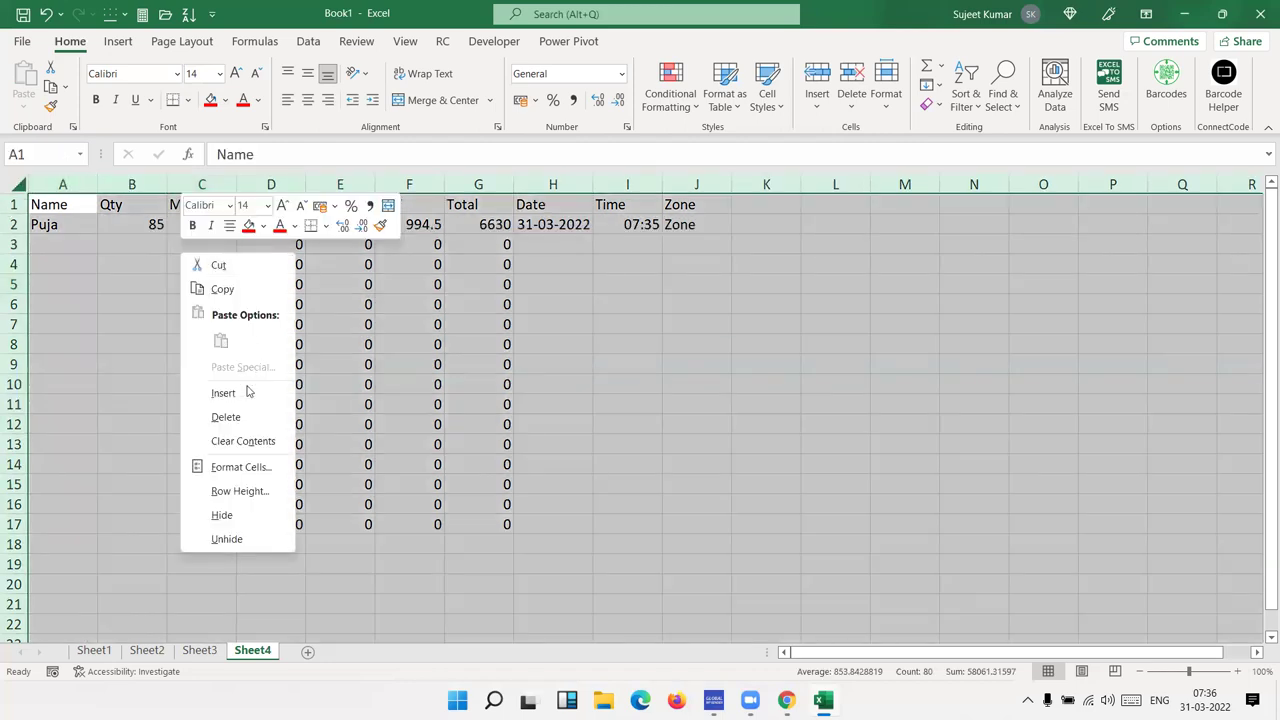
{"action": "left_click", "coordinate": [240, 467]}
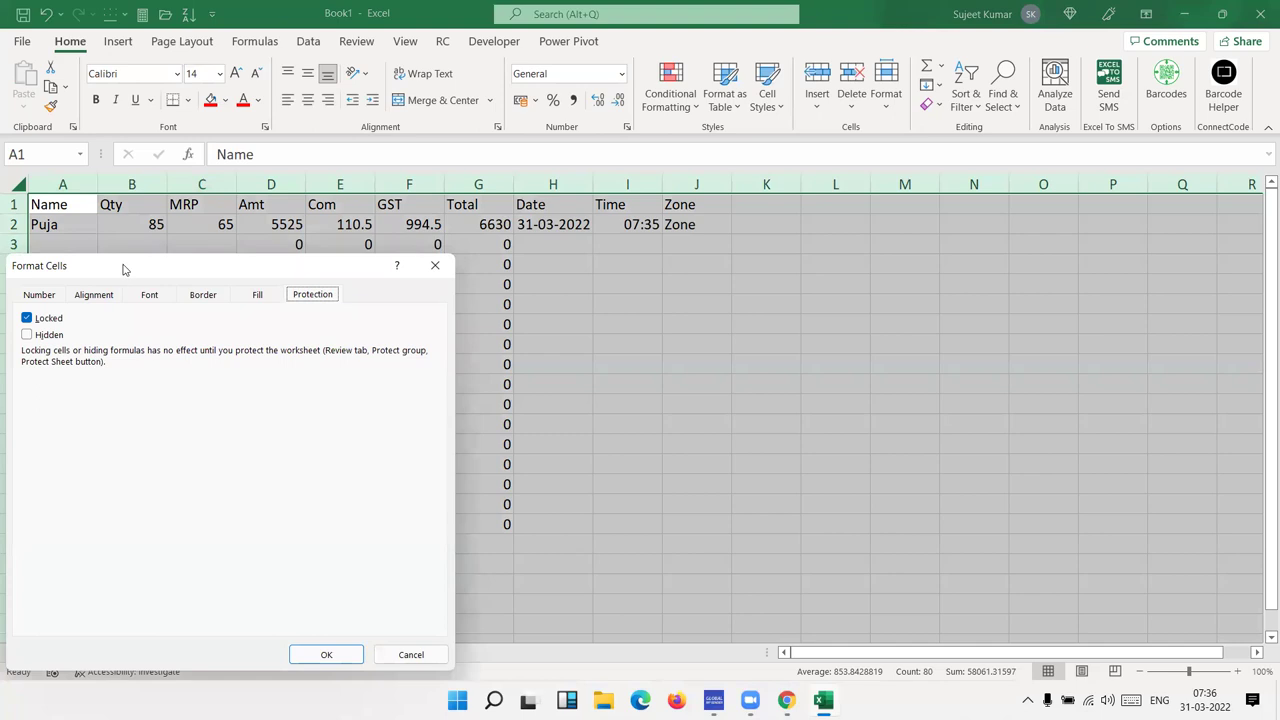
{"action": "left_click_drag", "start_coordinate": [124, 269], "coordinate": [653, 243]}
{"action": "left_click", "coordinate": [556, 291]}
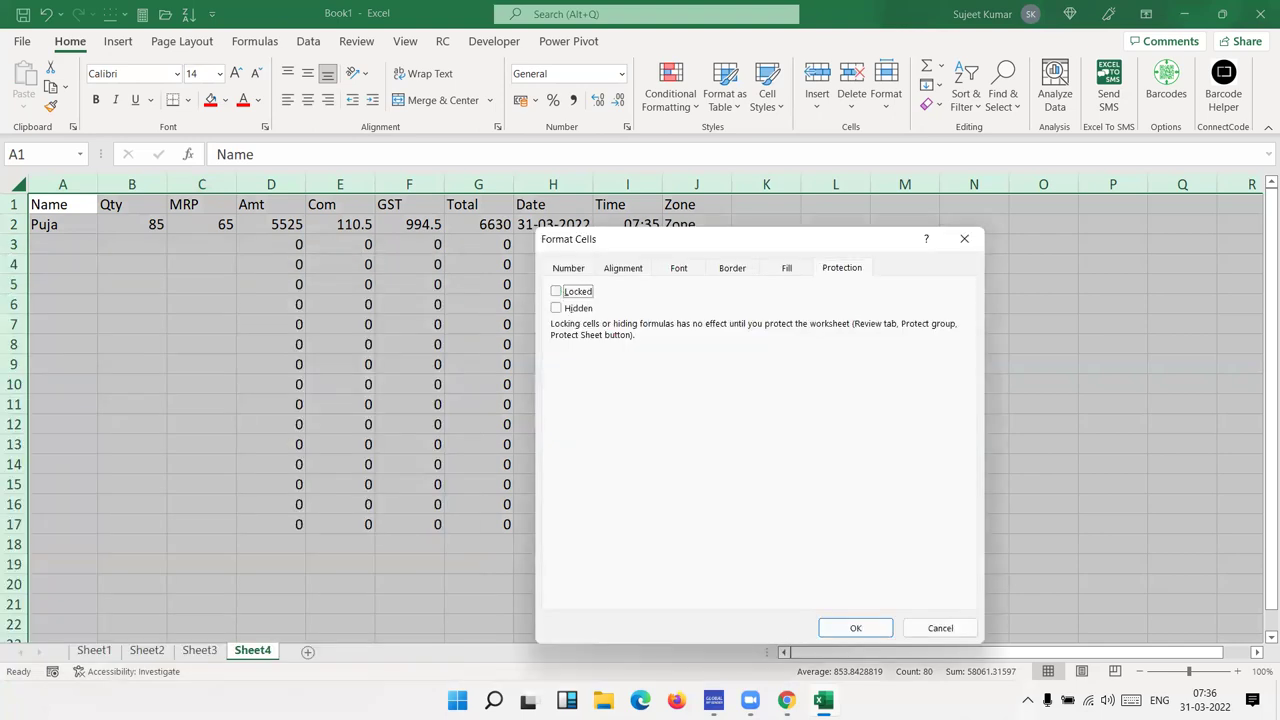
{"action": "left_click", "coordinate": [855, 627]}
{"action": "left_click", "coordinate": [658, 500]}
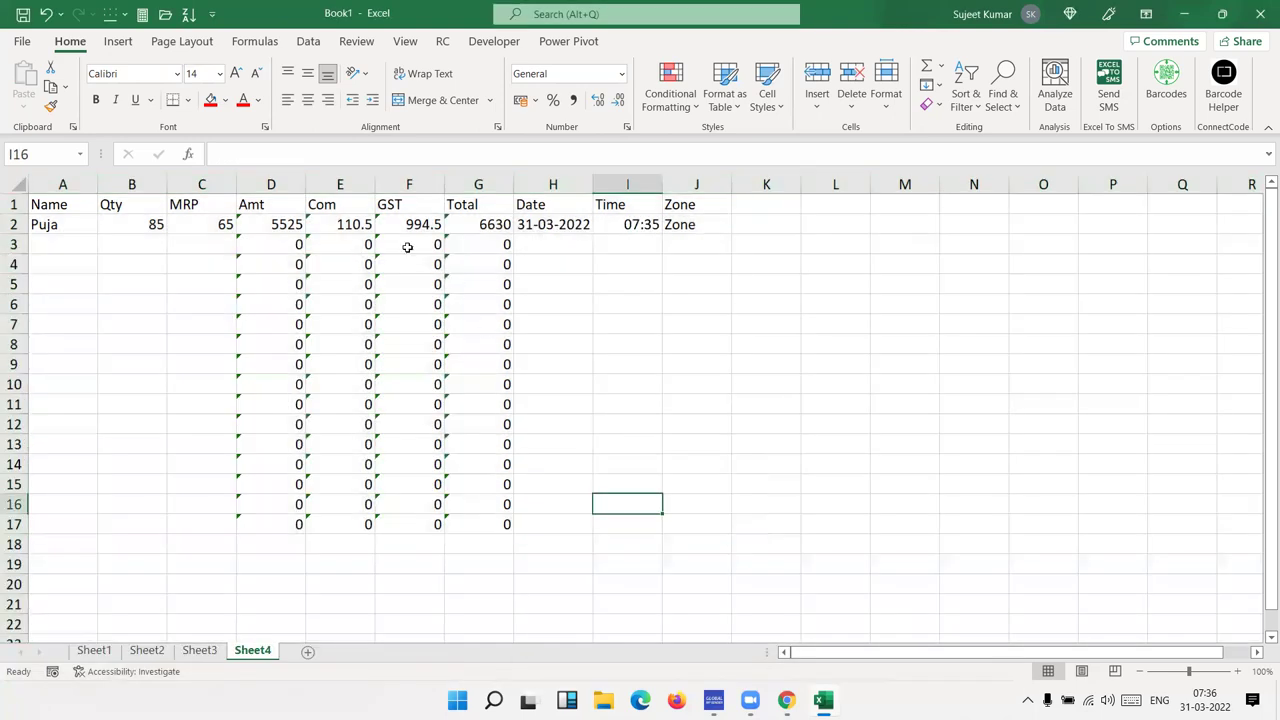
Step: Set columns D through G back to Locked
{"action": "left_click_drag", "start_coordinate": [270, 184], "coordinate": [475, 247]}
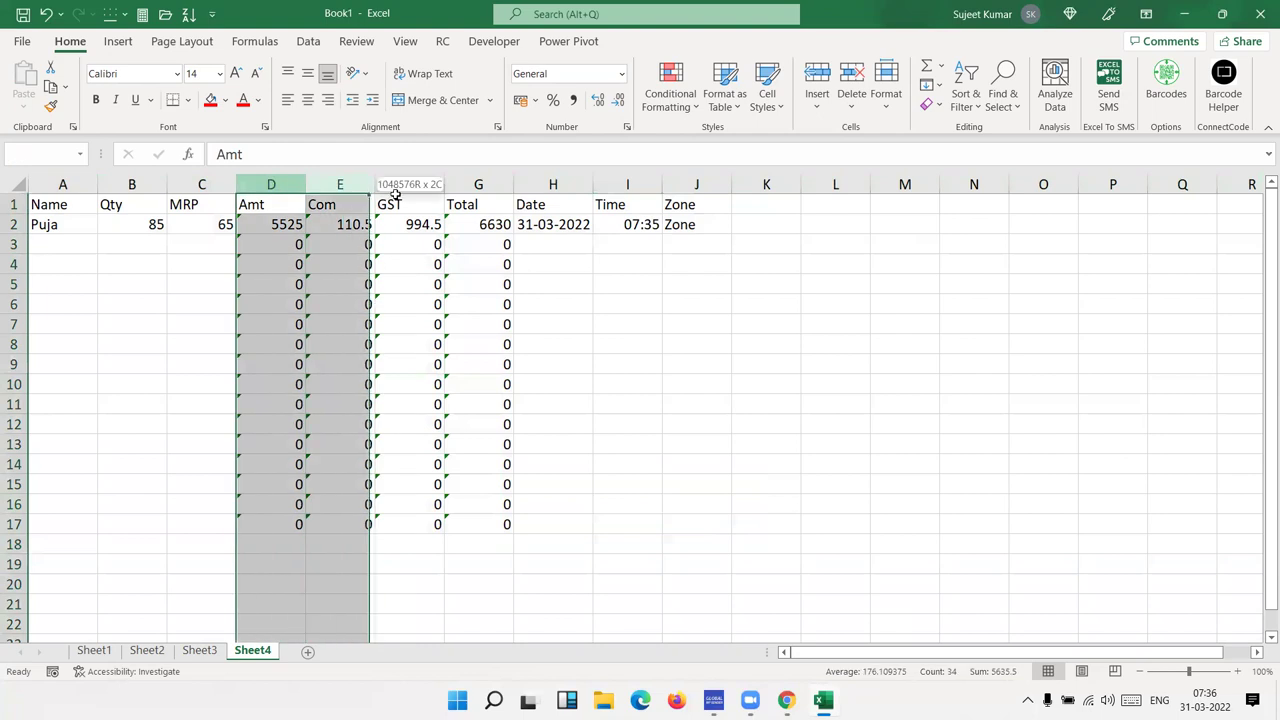
{"action": "right_click", "coordinate": [475, 247]}
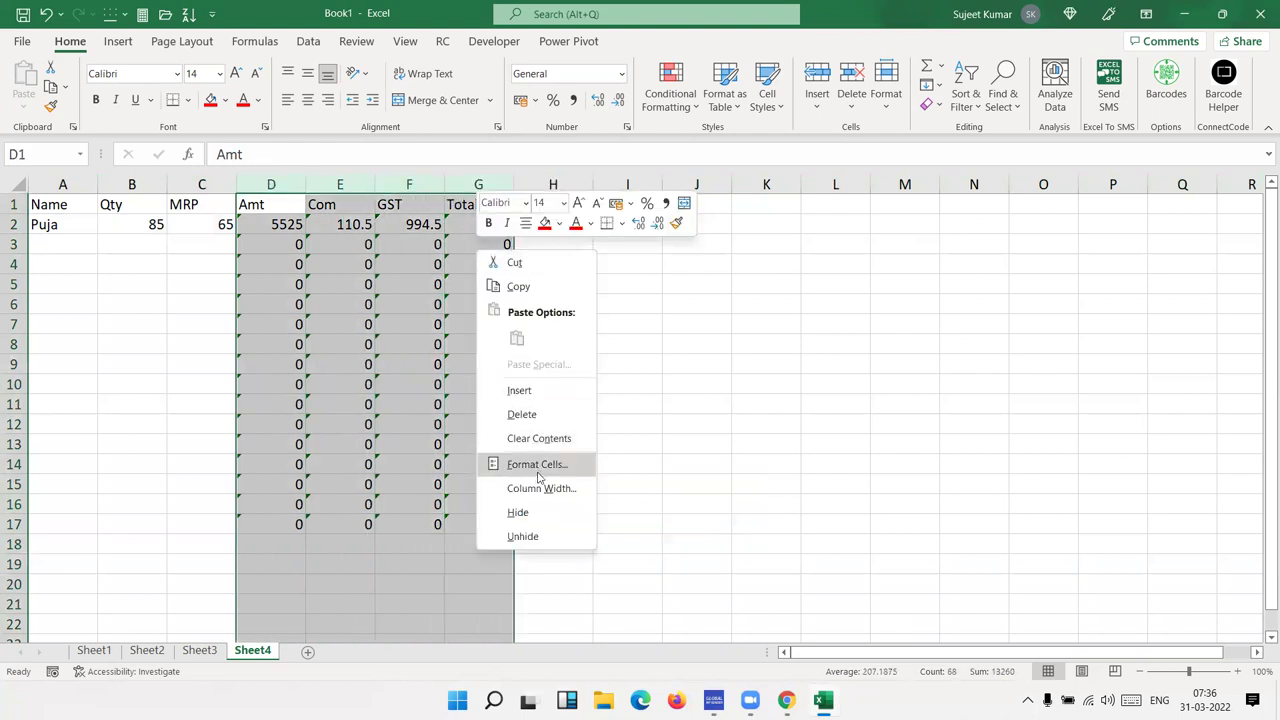
{"action": "left_click", "coordinate": [537, 465]}
{"action": "left_click", "coordinate": [334, 316]}
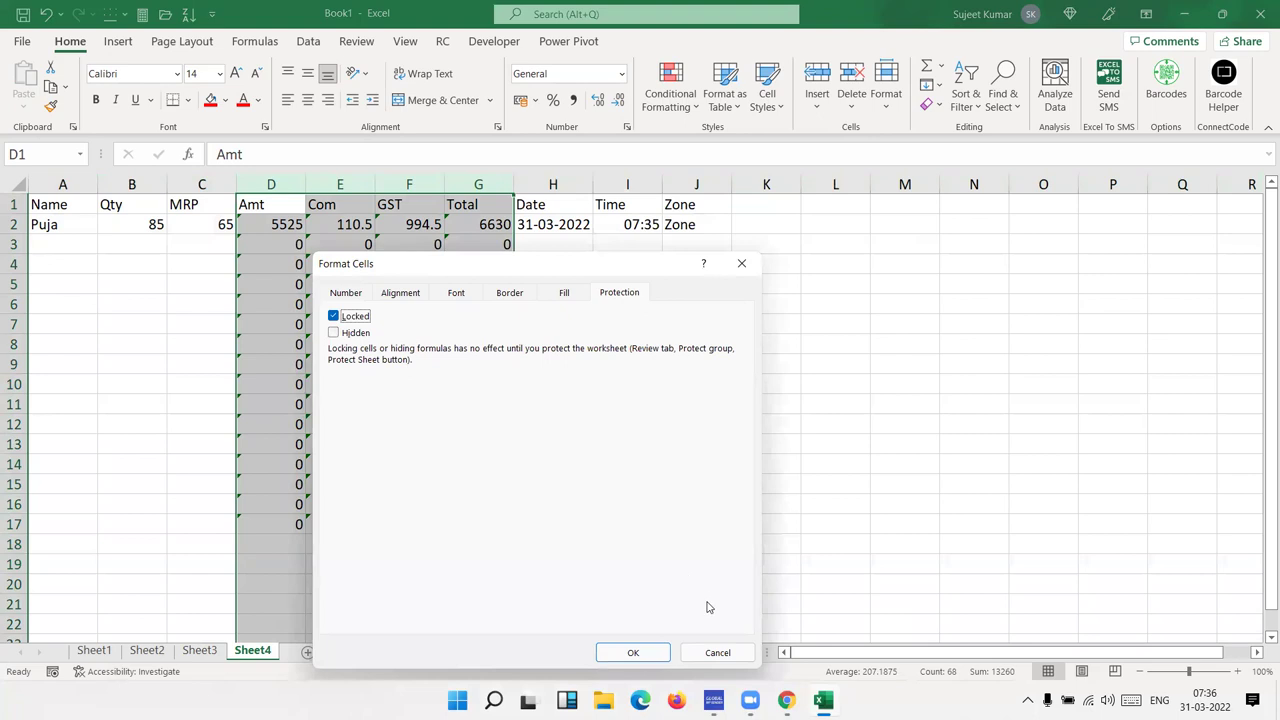
{"action": "left_click", "coordinate": [650, 653]}
{"action": "left_click", "coordinate": [437, 407]}
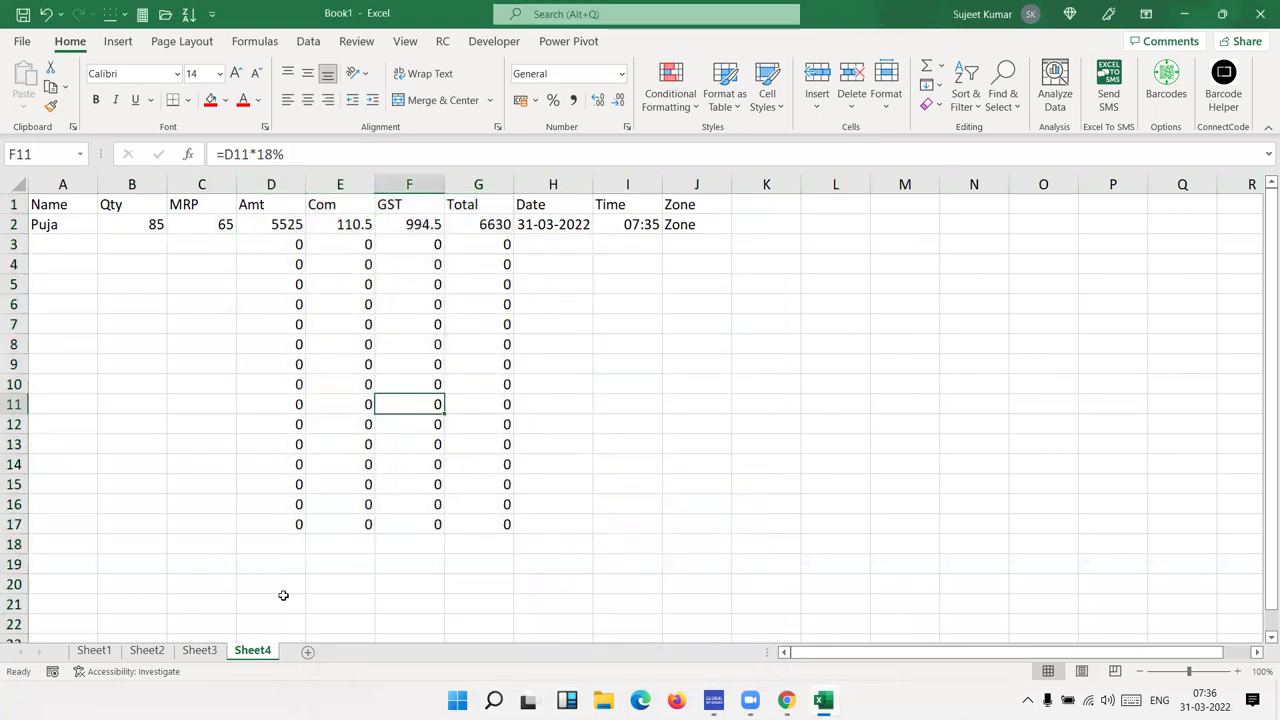
Step: Protect Sheet4 with the 'Select locked cells' permission turned off
{"action": "right_click", "coordinate": [245, 653]}
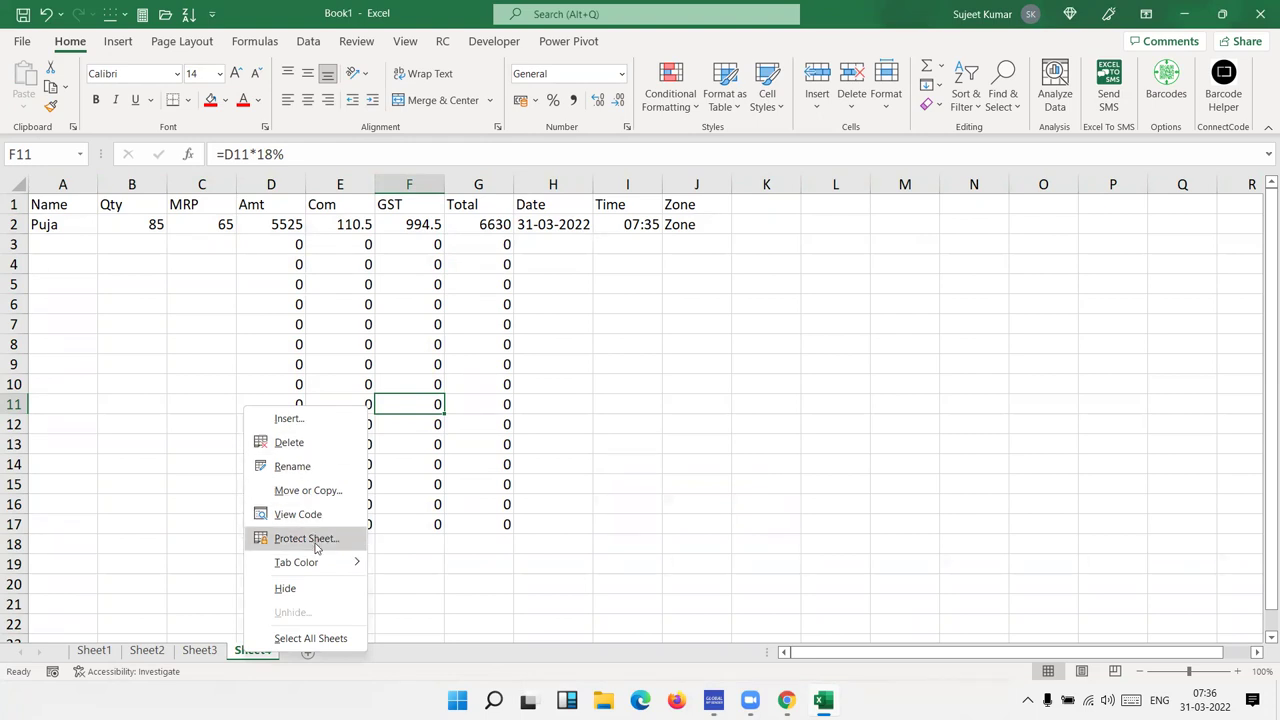
{"action": "left_click", "coordinate": [307, 538]}
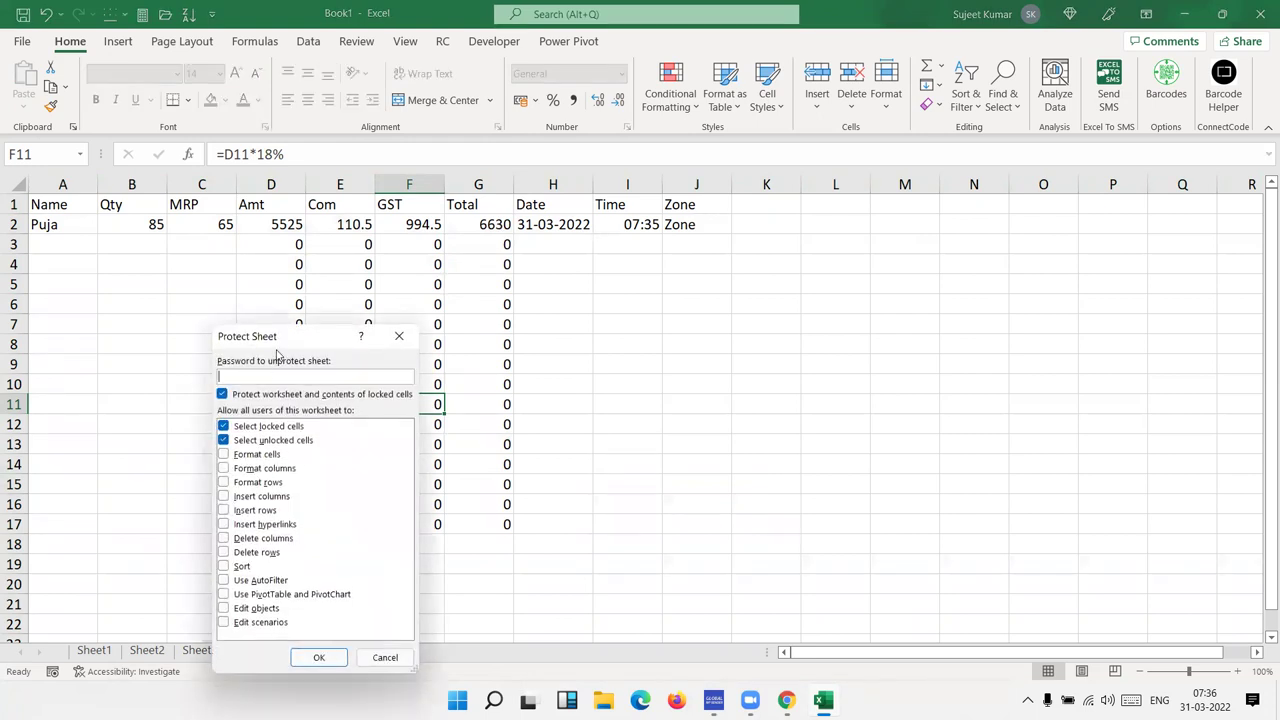
{"action": "left_click_drag", "start_coordinate": [282, 344], "coordinate": [629, 336]}
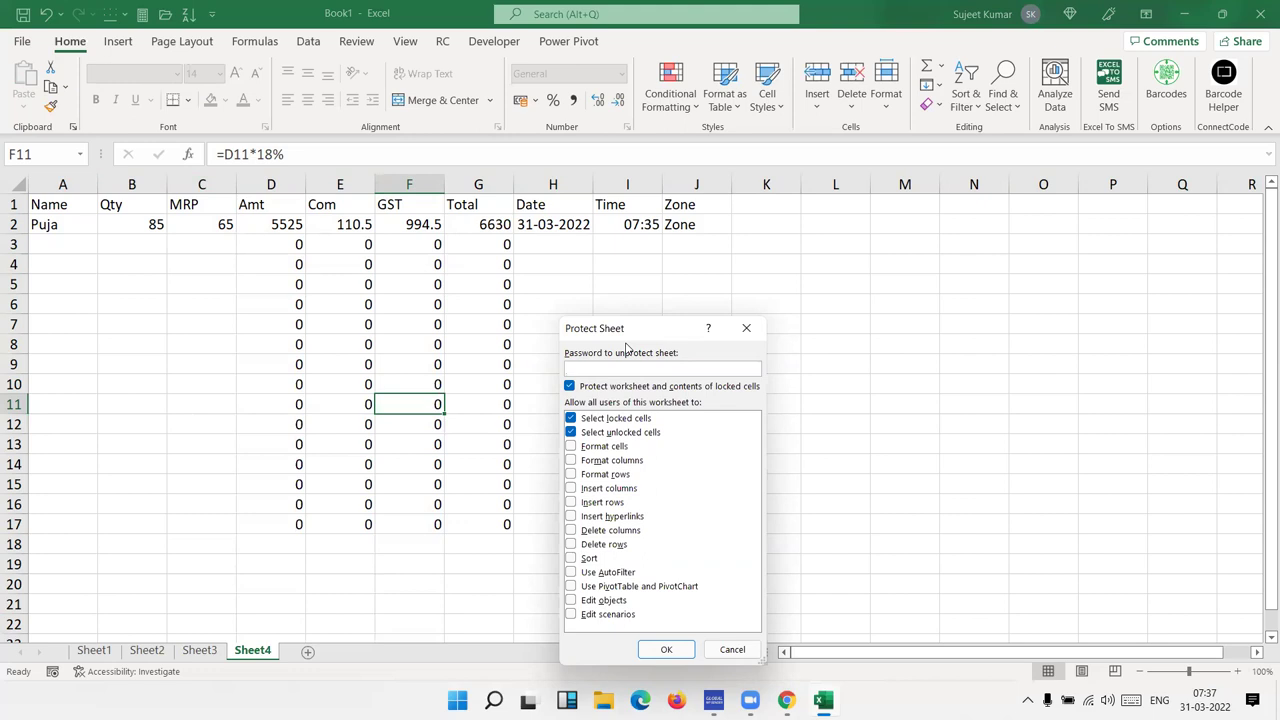
{"action": "left_click", "coordinate": [572, 420]}
{"action": "left_click", "coordinate": [642, 652]}
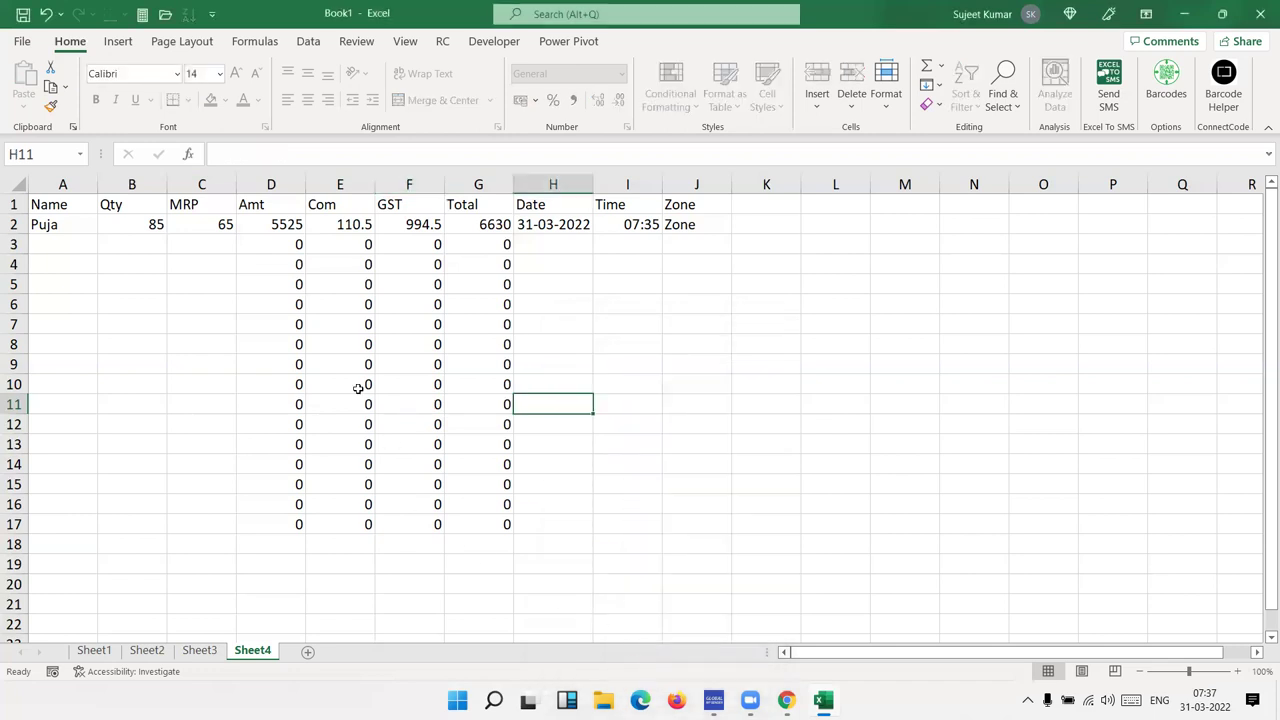
Step: Check that Tab and arrow keys skip locked columns on protected Sheet4, ending at A3
{"action": "left_click", "coordinate": [217, 278]}
{"action": "key", "text": "Tab"}
{"action": "key", "text": "Tab"}
{"action": "key", "text": "Tab"}
{"action": "key", "text": "Tab"}
{"action": "key", "text": "Tab"}
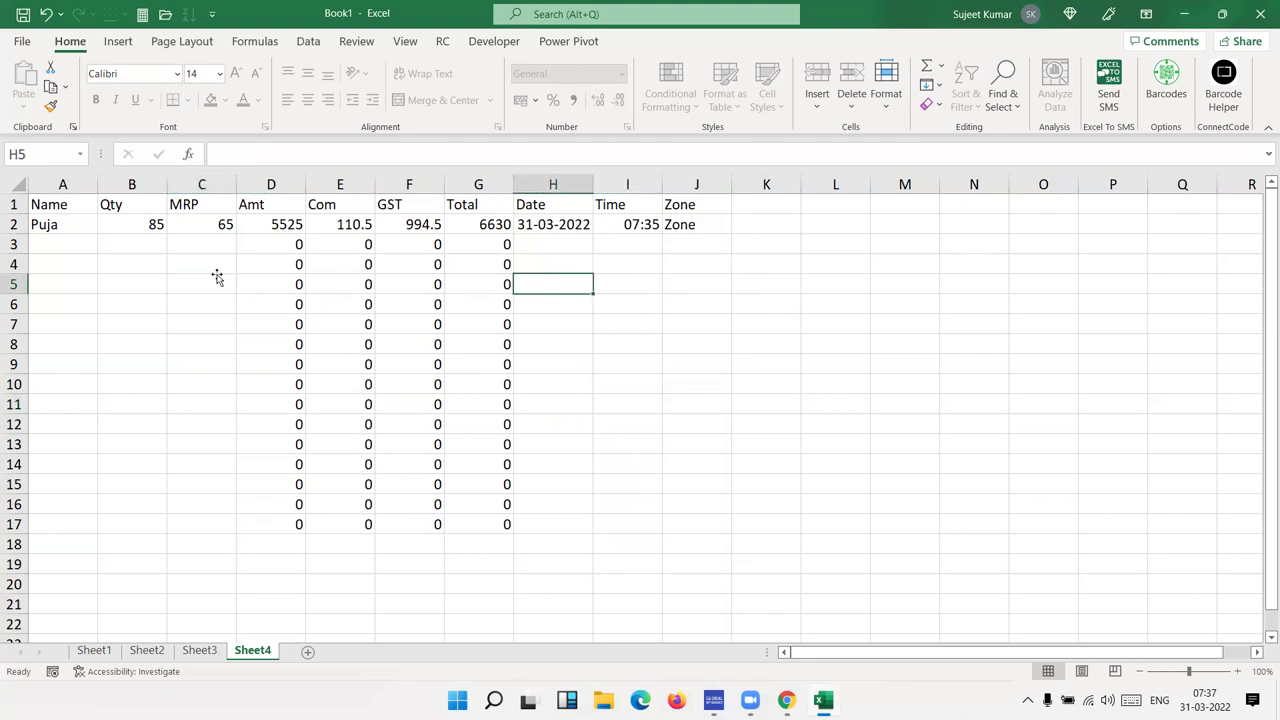
{"action": "key", "text": "Tab"}
{"action": "key", "text": "Tab"}
{"action": "key", "text": "Tab"}
{"action": "key", "text": "Tab"}
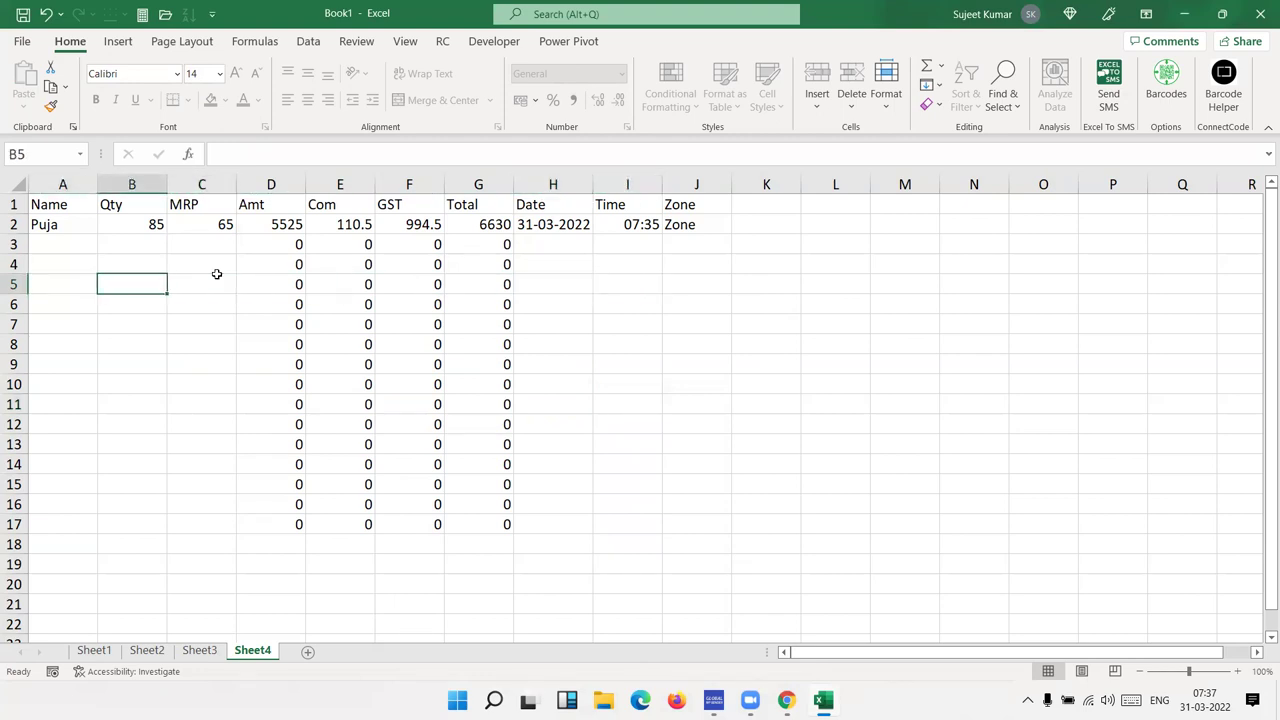
{"action": "key", "text": "Tab"}
{"action": "key", "text": "Tab"}
{"action": "key", "text": "Tab"}
{"action": "key", "text": "Up"}
{"action": "key", "text": "Up"}
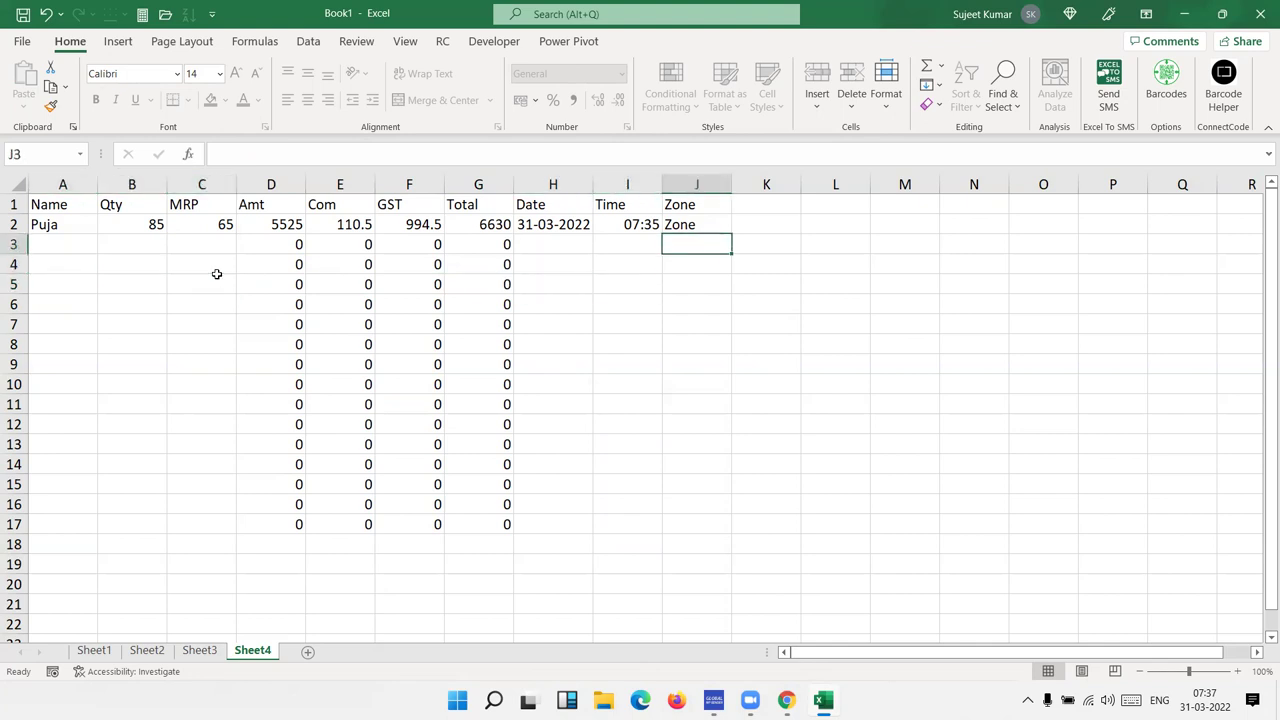
{"action": "key", "text": "shift+Tab"}
{"action": "key", "text": "shift+Tab"}
{"action": "key", "text": "shift+Tab"}
{"action": "key", "text": "Down"}
{"action": "key", "text": "Tab"}
{"action": "key", "text": "shift+Tab"}
{"action": "key", "text": "Tab"}
{"action": "key", "text": "shift+Tab"}
{"action": "key", "text": "shift+Tab"}
{"action": "key", "text": "shift+Tab"}
{"action": "key", "text": "Up"}
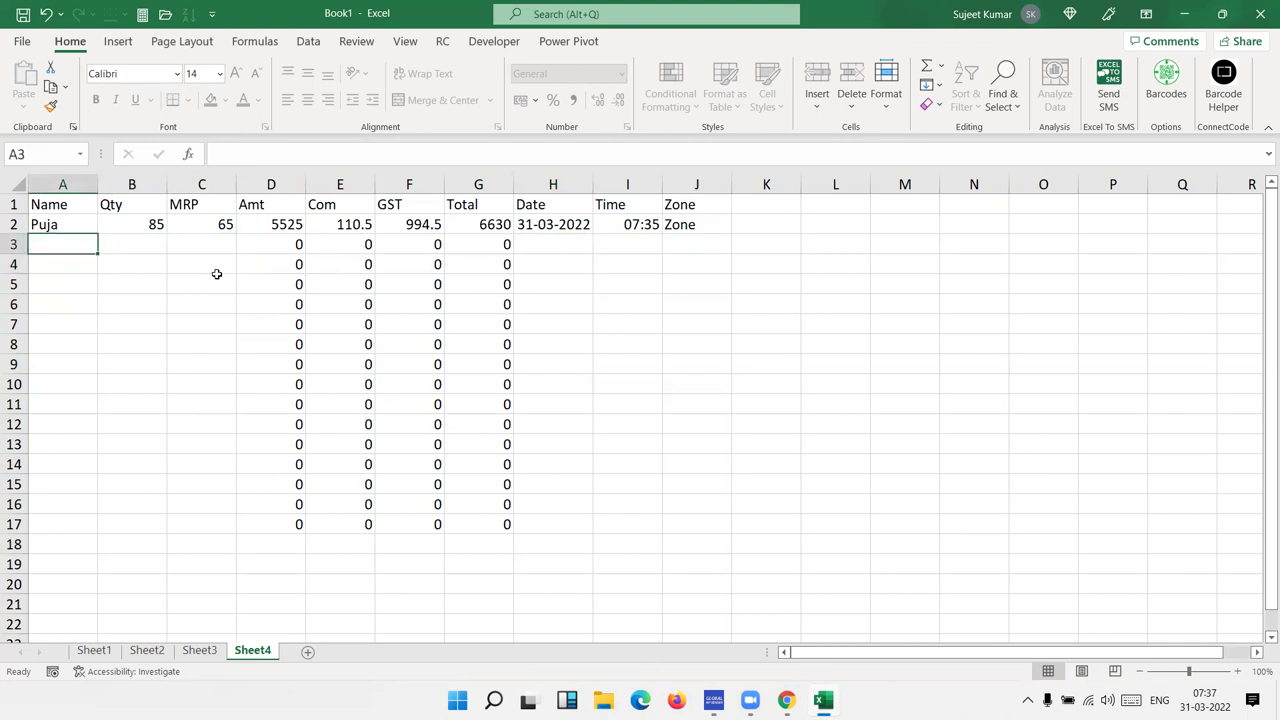
Step: Enter a name, Qty 78 and MRP 58 in row 3, plus today's date and time
{"action": "type", "text": "Mo"}
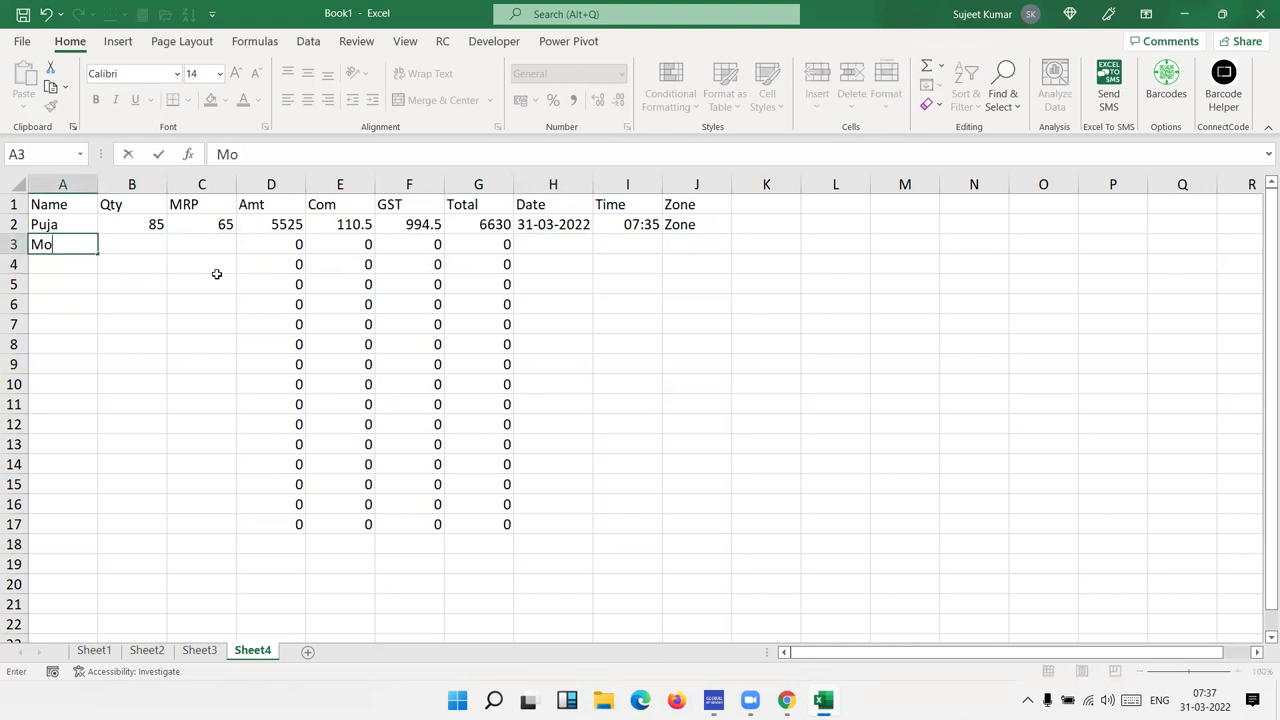
{"action": "type", "text": "han"}
{"action": "key", "text": "Tab"}
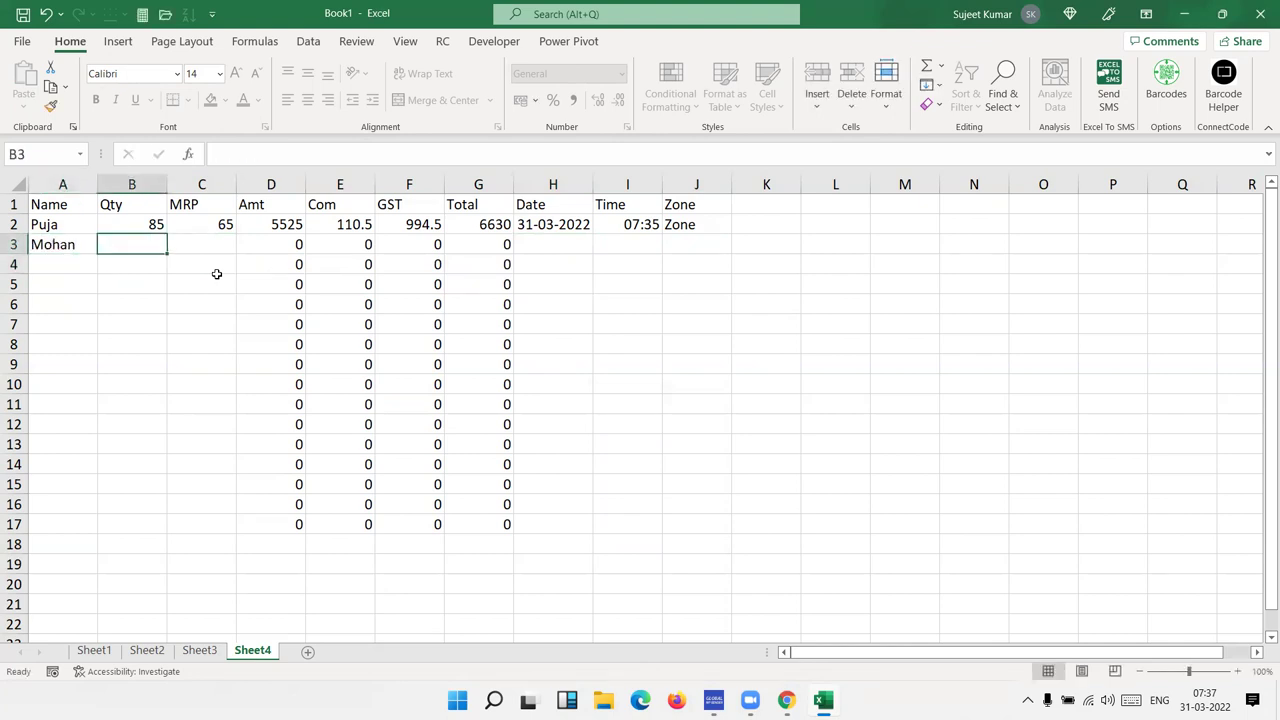
{"action": "type", "text": "78"}
{"action": "key", "text": "Tab"}
{"action": "type", "text": "58"}
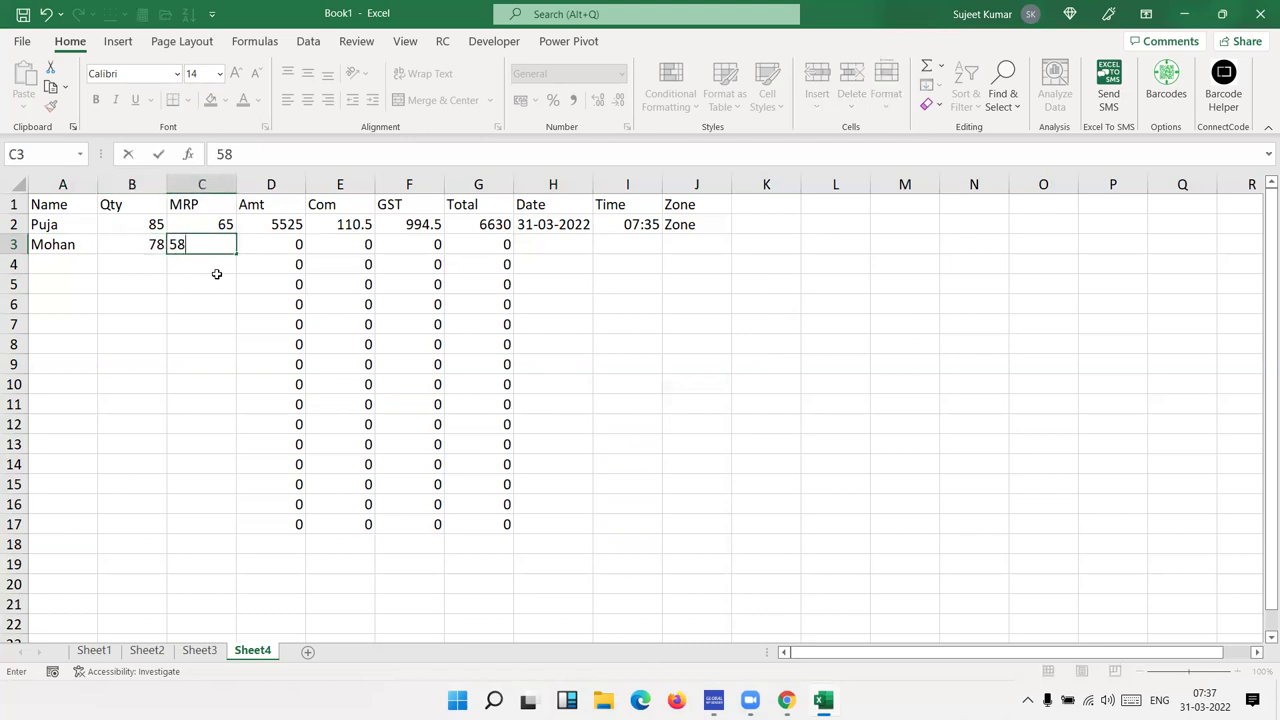
{"action": "key", "text": "Tab"}
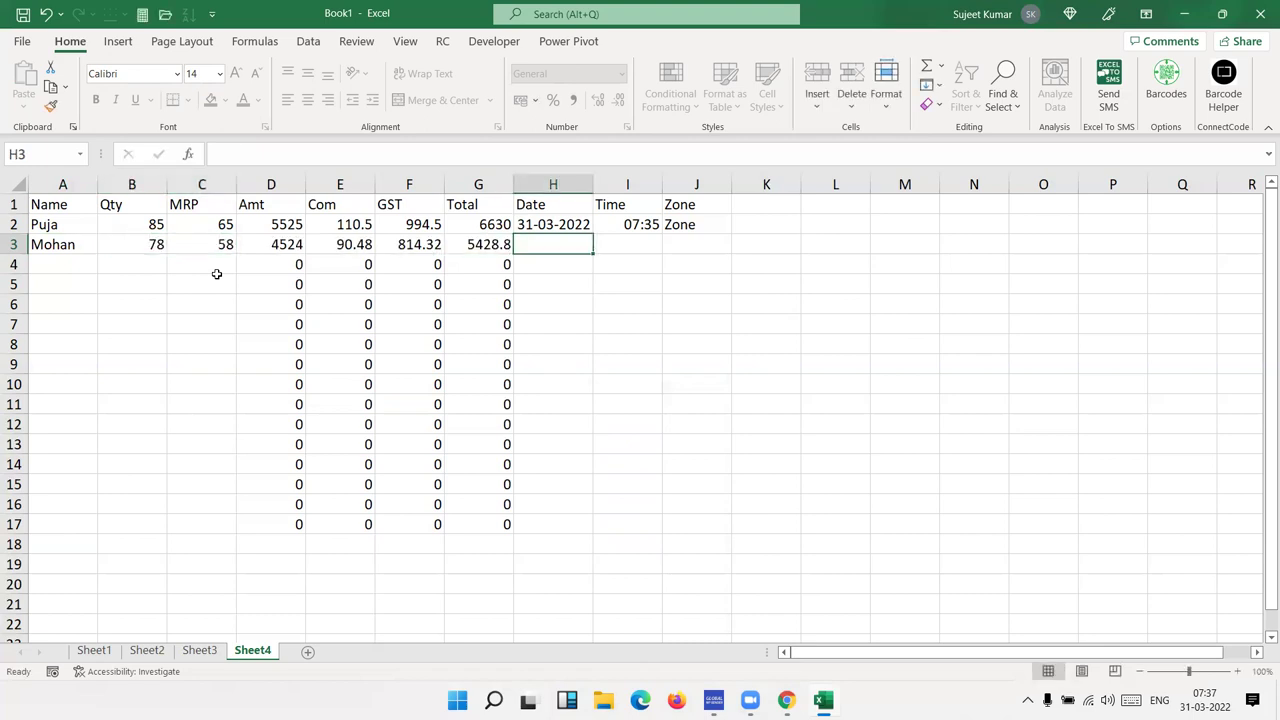
{"action": "key", "text": "ctrl+semicolon"}
{"action": "key", "text": "Tab"}
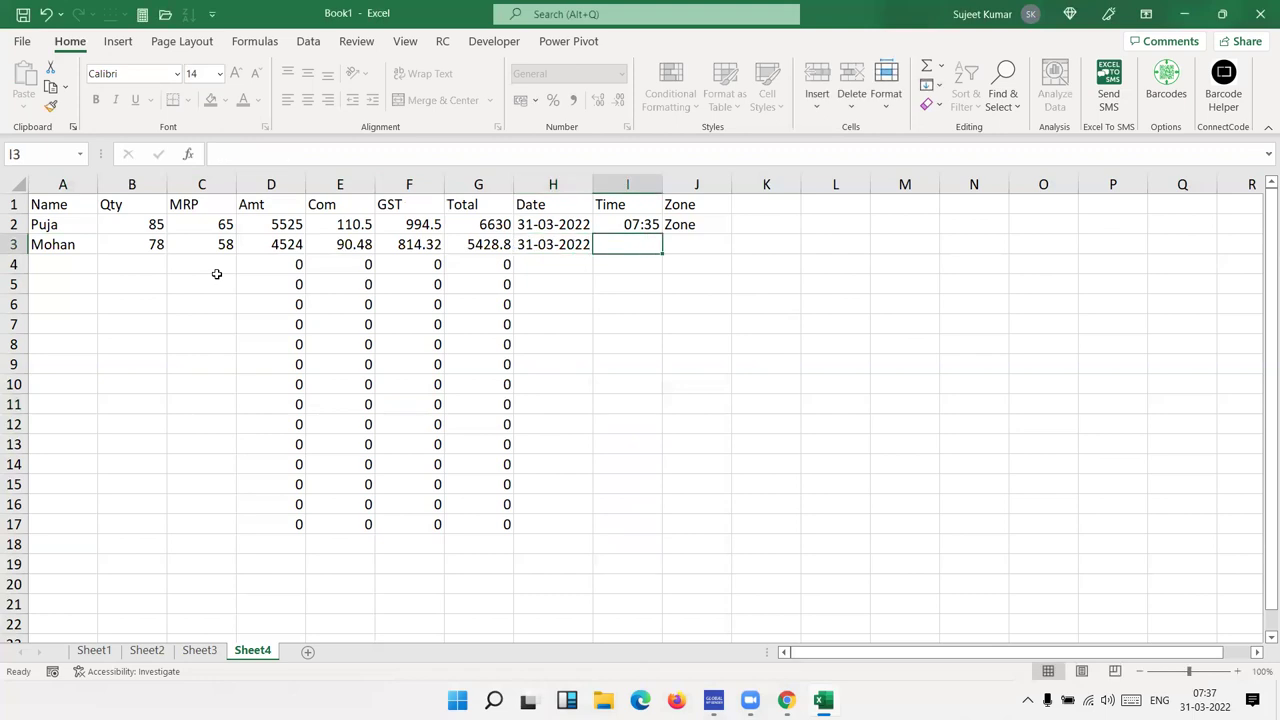
{"action": "key", "text": "ctrl+shift+semicolon"}
{"action": "key", "text": "Tab"}
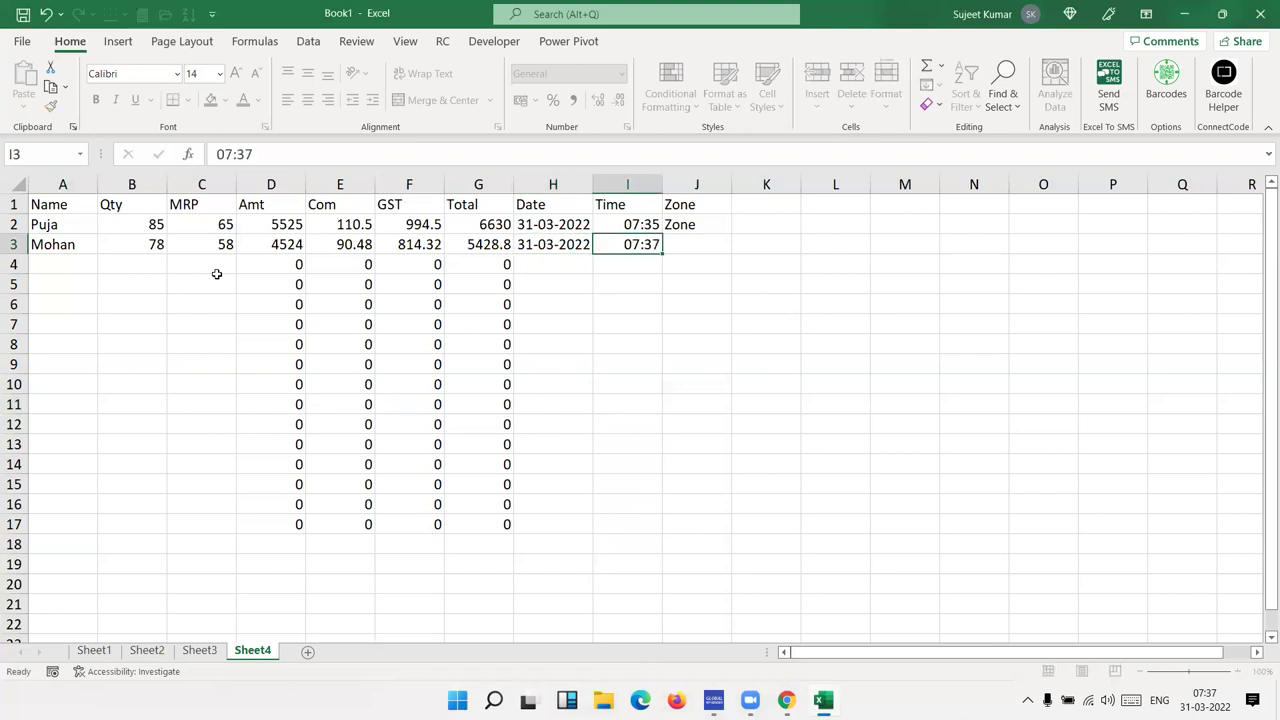
Step: Add Sheet5 with labels Name in B5, Roll in C8 and Marks in E11
{"action": "left_click", "coordinate": [309, 651]}
{"action": "left_click", "coordinate": [129, 280]}
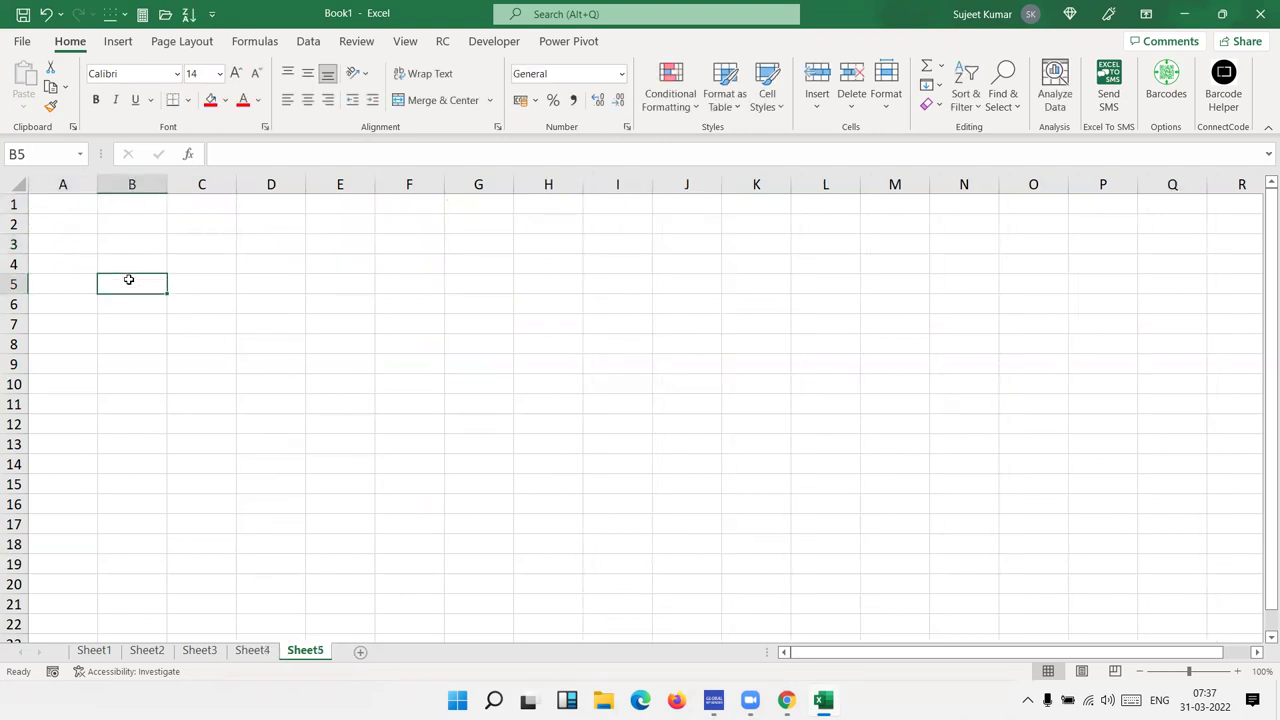
{"action": "type", "text": "Name"}
{"action": "key", "text": "Return"}
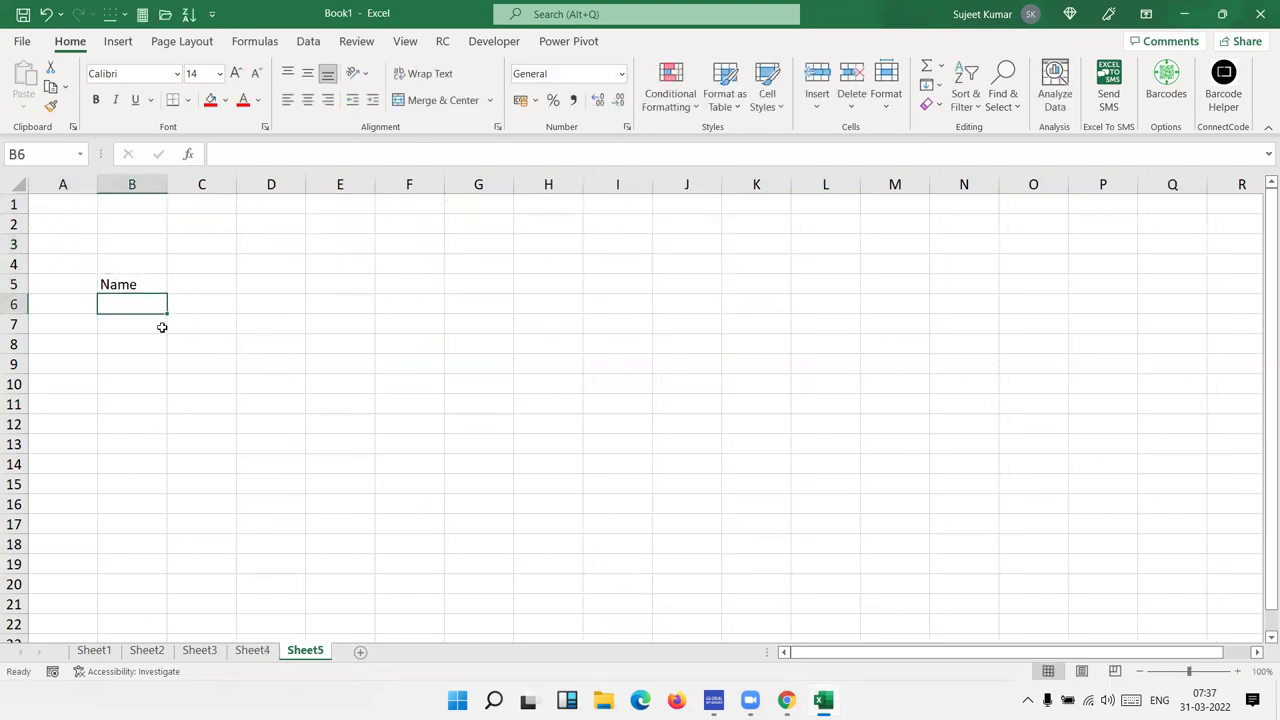
{"action": "left_click", "coordinate": [207, 340]}
{"action": "type", "text": "Roll"}
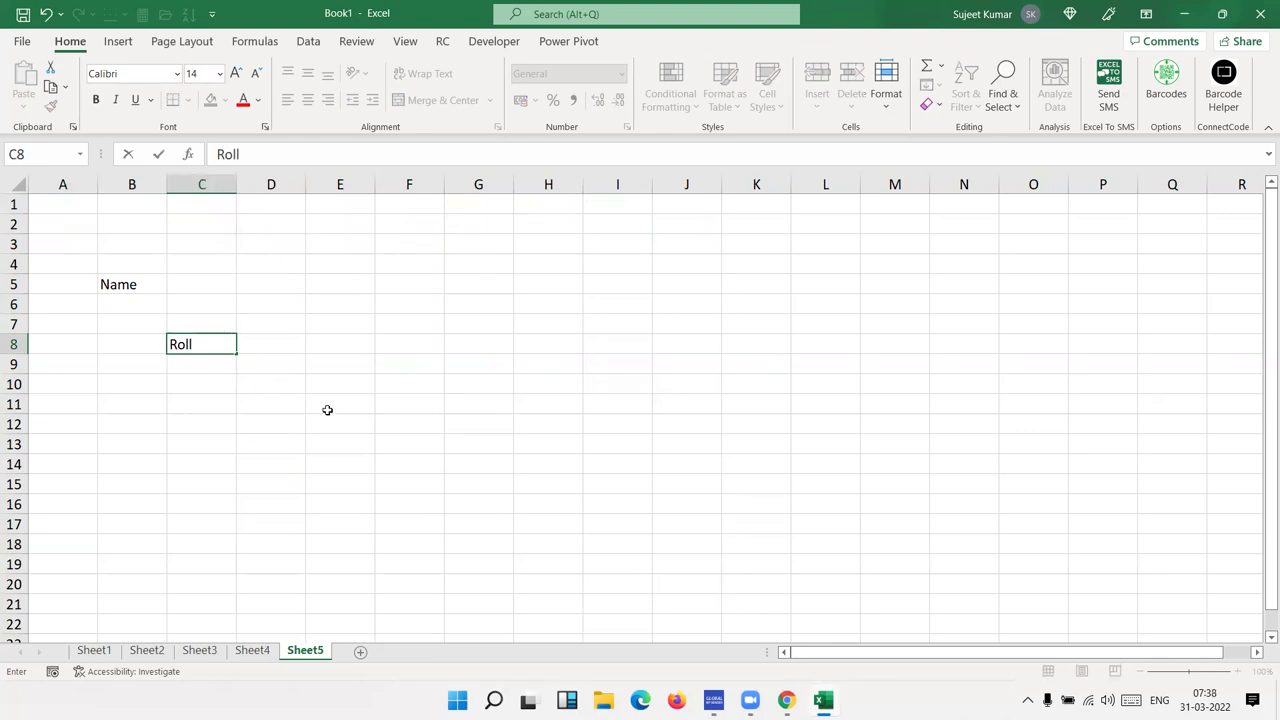
{"action": "left_click", "coordinate": [327, 410]}
{"action": "type", "text": "Marks"}
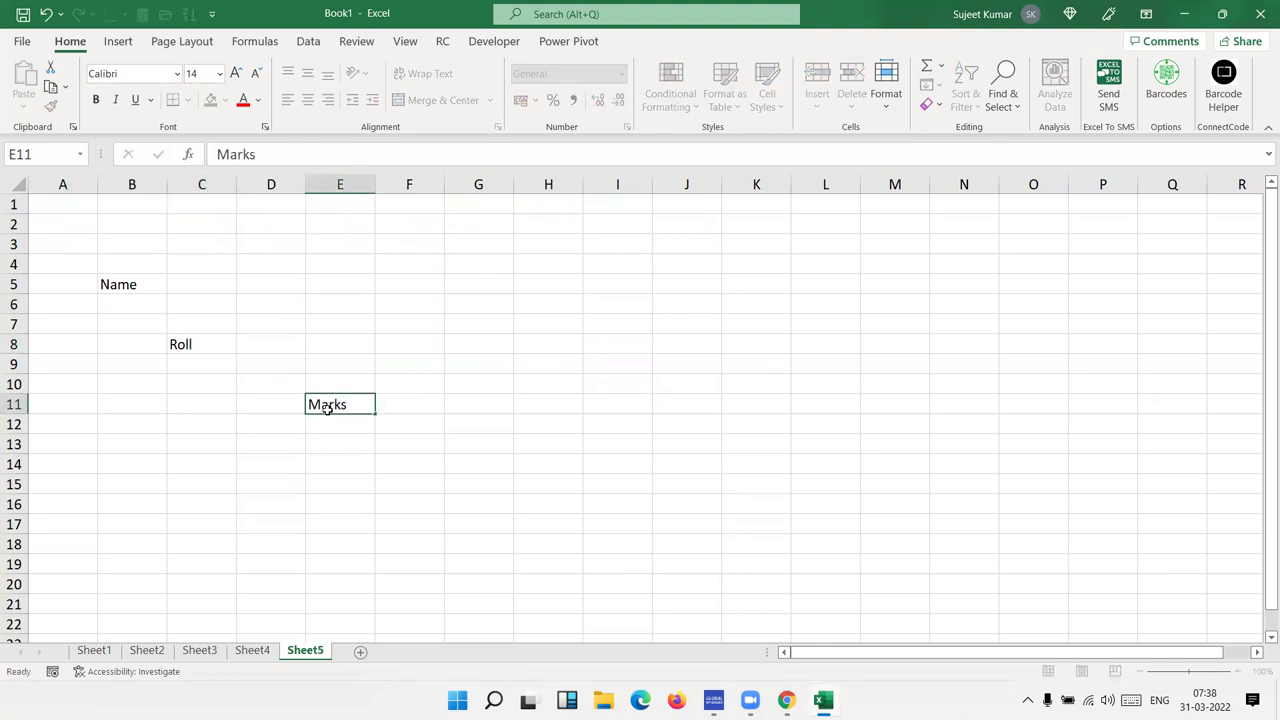
{"action": "key", "text": "Return"}
Step: Give cells C5, D8 and F11 a red fill, then deselect
{"action": "left_click", "coordinate": [211, 284]}
{"action": "left_click", "coordinate": [258, 340], "text": "ctrl"}
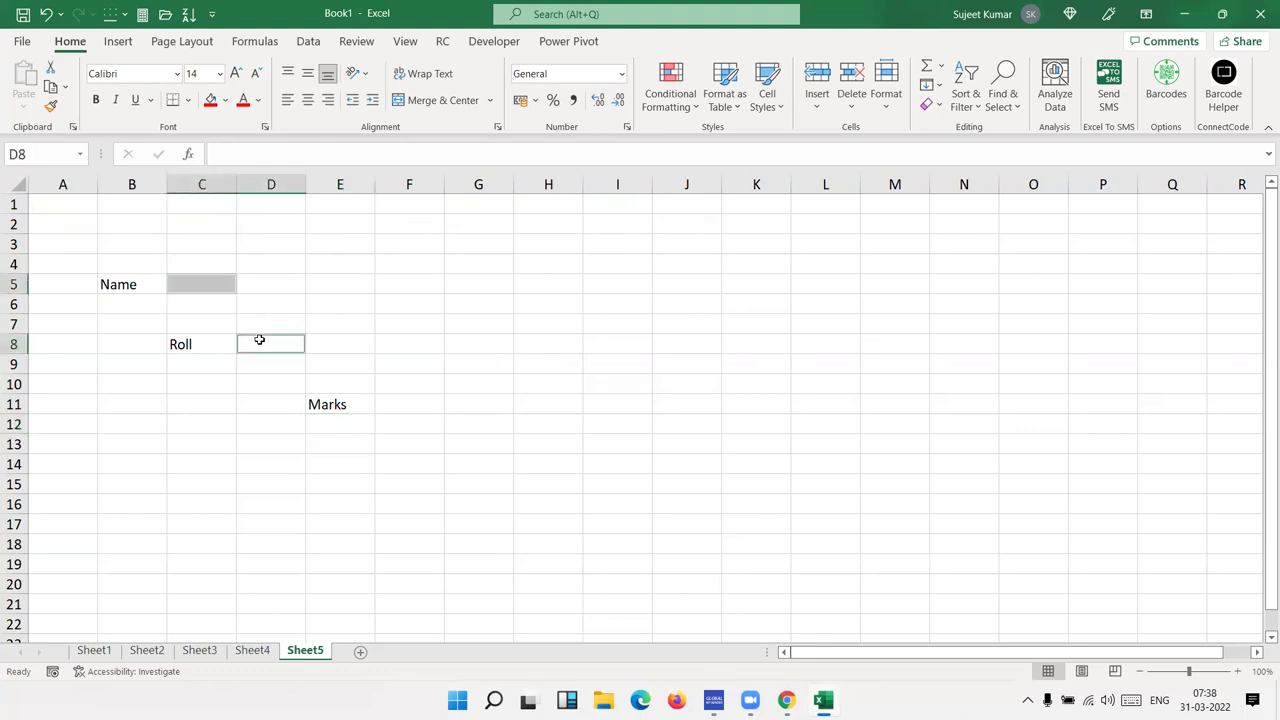
{"action": "left_click", "coordinate": [400, 408], "text": "ctrl"}
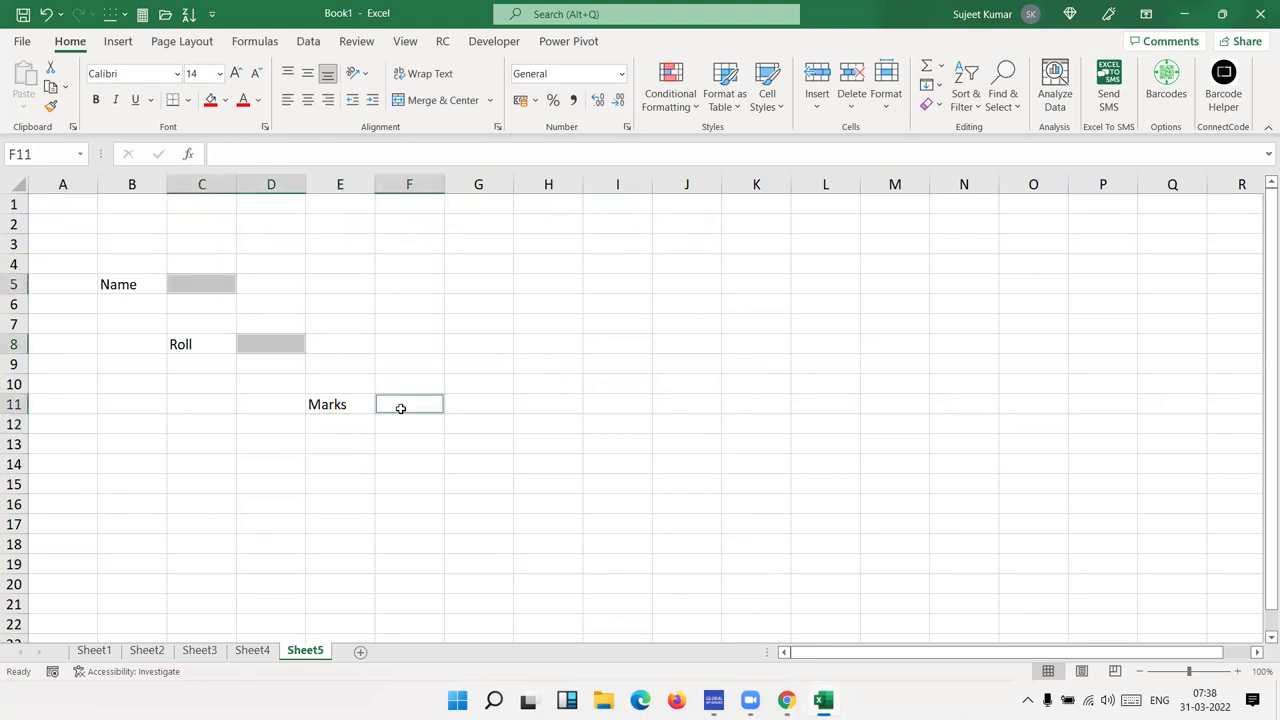
{"action": "key", "text": "ctrl"}
{"action": "left_click", "coordinate": [210, 100]}
{"action": "left_click", "coordinate": [298, 325]}
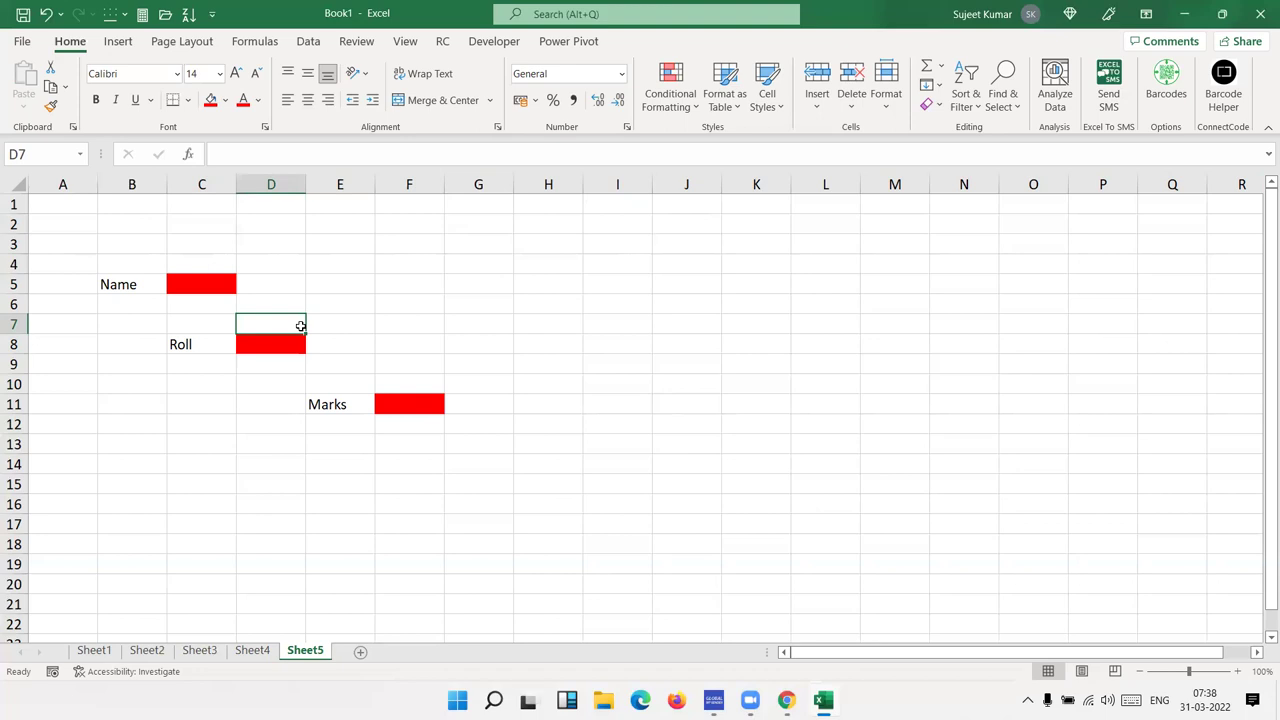
Step: Open Sheet5's Protect Sheet settings and dismiss them without changes
{"action": "right_click", "coordinate": [327, 645]}
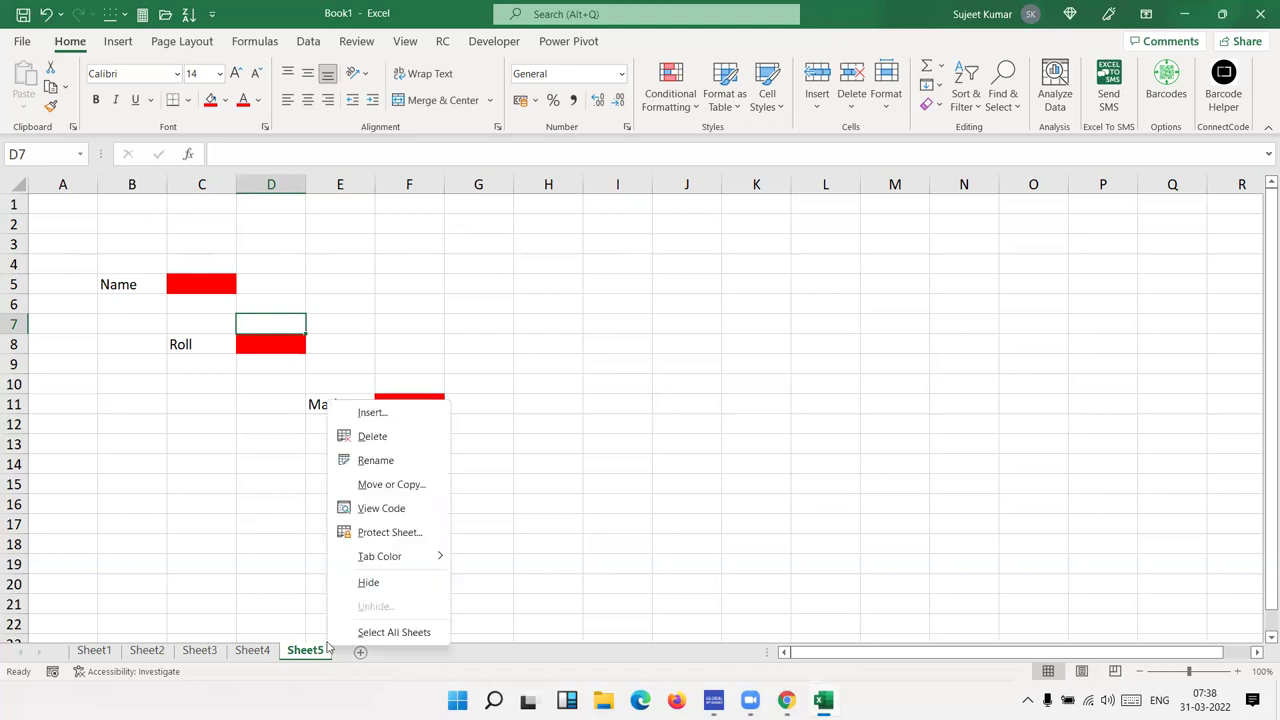
{"action": "left_click", "coordinate": [388, 532]}
{"action": "key", "text": "Escape"}
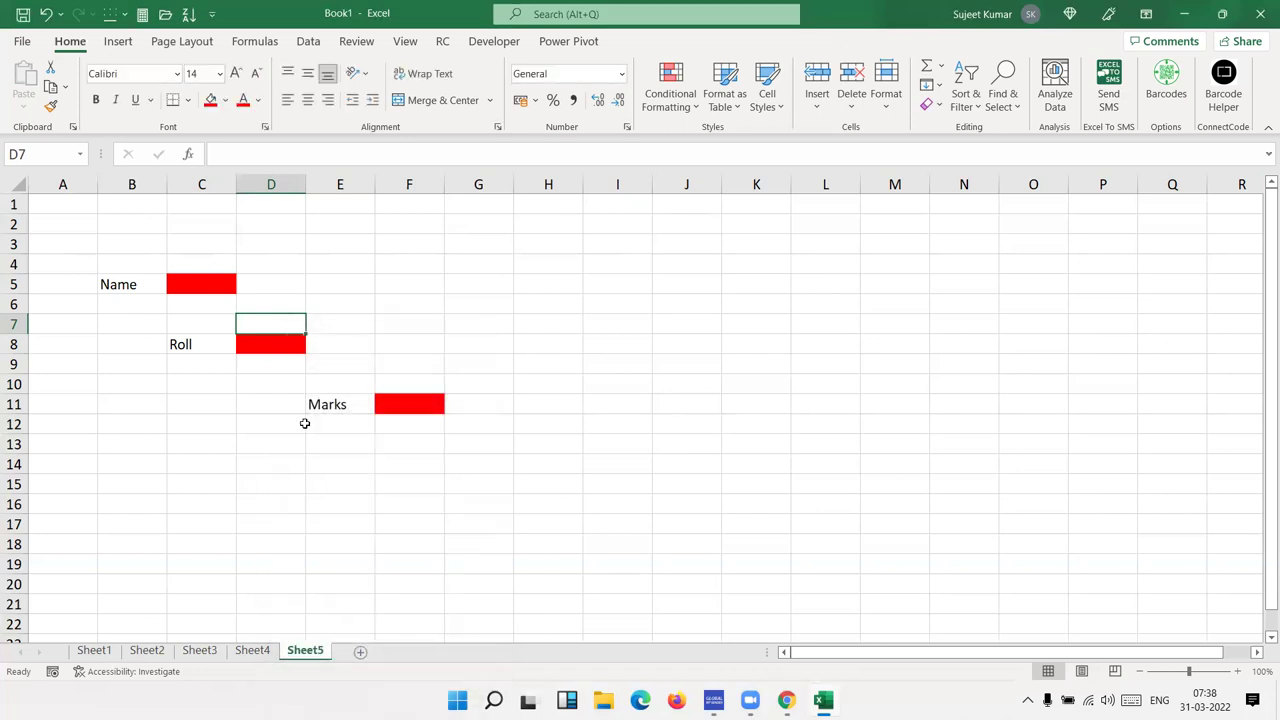
Step: Select the red cells C5, D8 and F11 and clear Locked in their cell protection
{"action": "left_click", "coordinate": [174, 285]}
{"action": "left_click", "coordinate": [268, 347]}
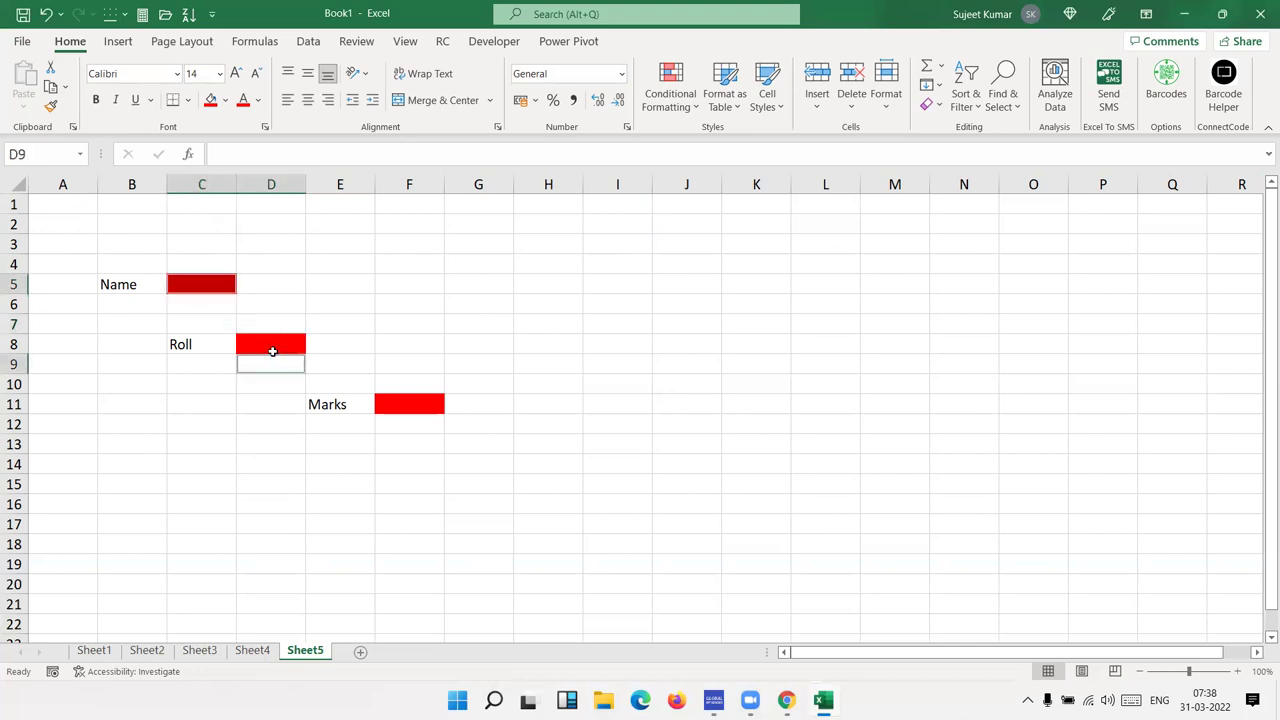
{"action": "left_click", "coordinate": [352, 346]}
{"action": "left_click", "coordinate": [195, 283]}
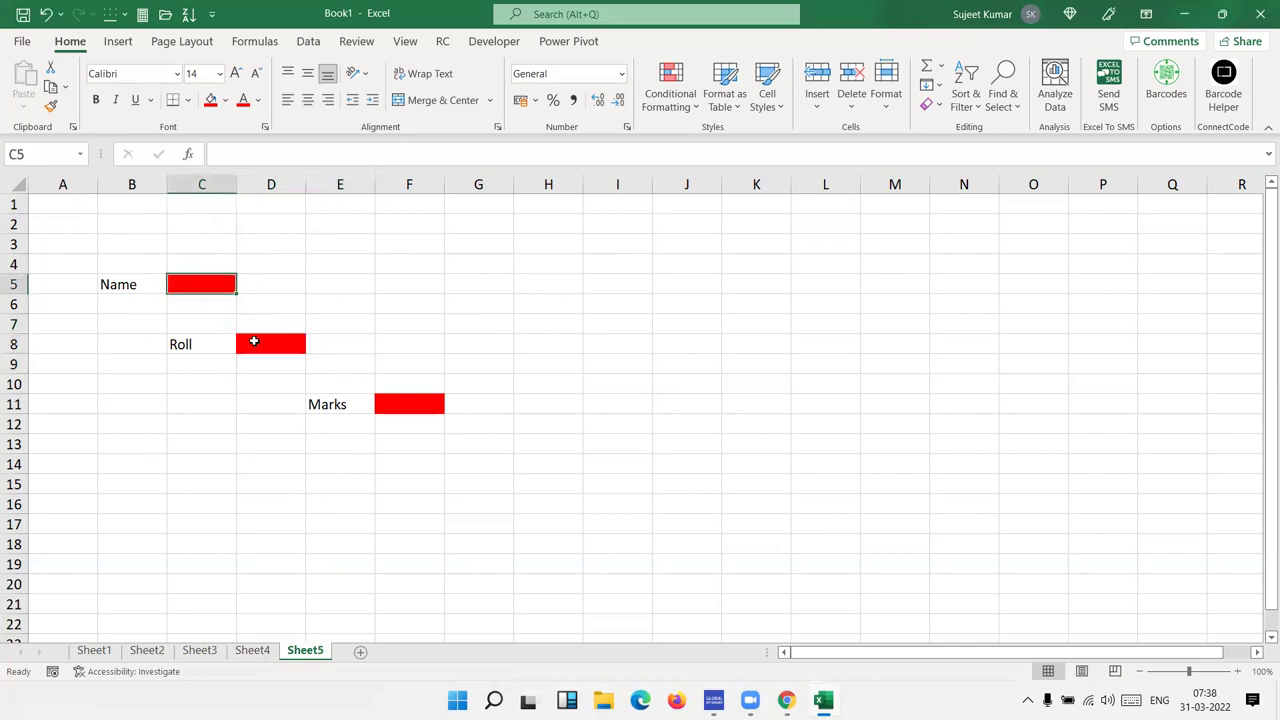
{"action": "left_click", "coordinate": [256, 343], "text": "ctrl"}
{"action": "left_click", "coordinate": [423, 403]}
{"action": "right_click", "coordinate": [423, 403]}
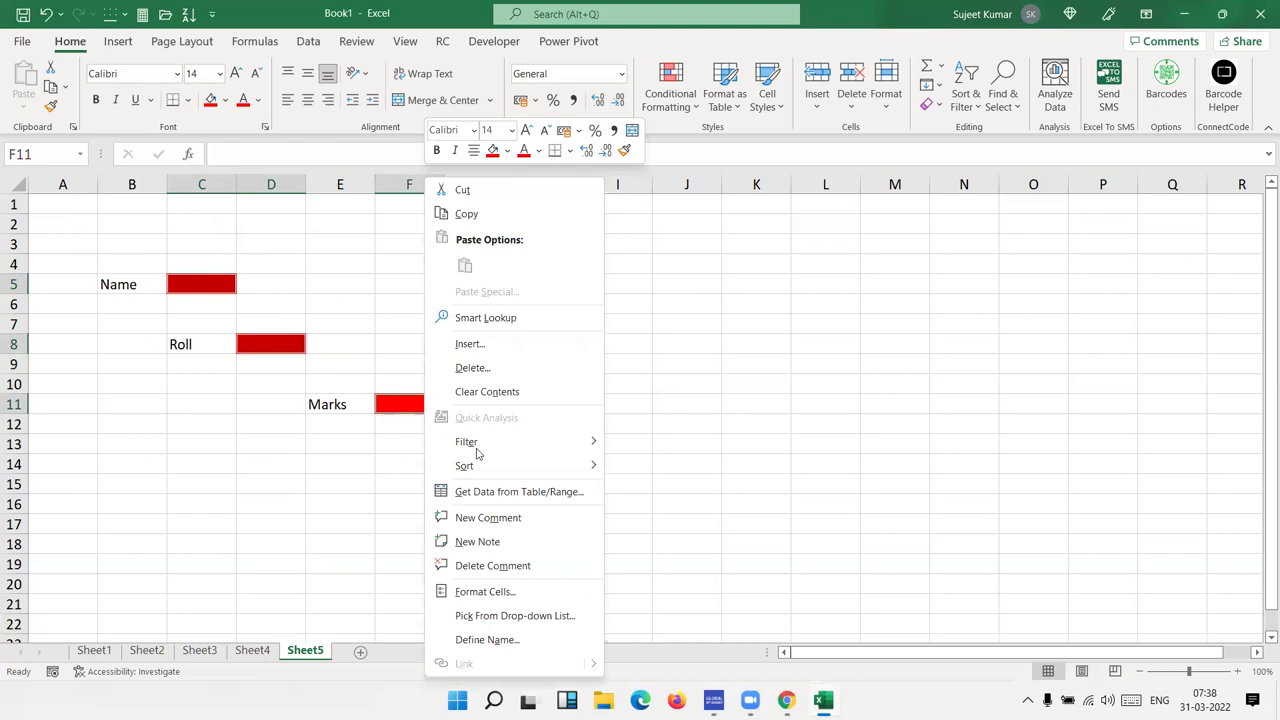
{"action": "left_click", "coordinate": [483, 592]}
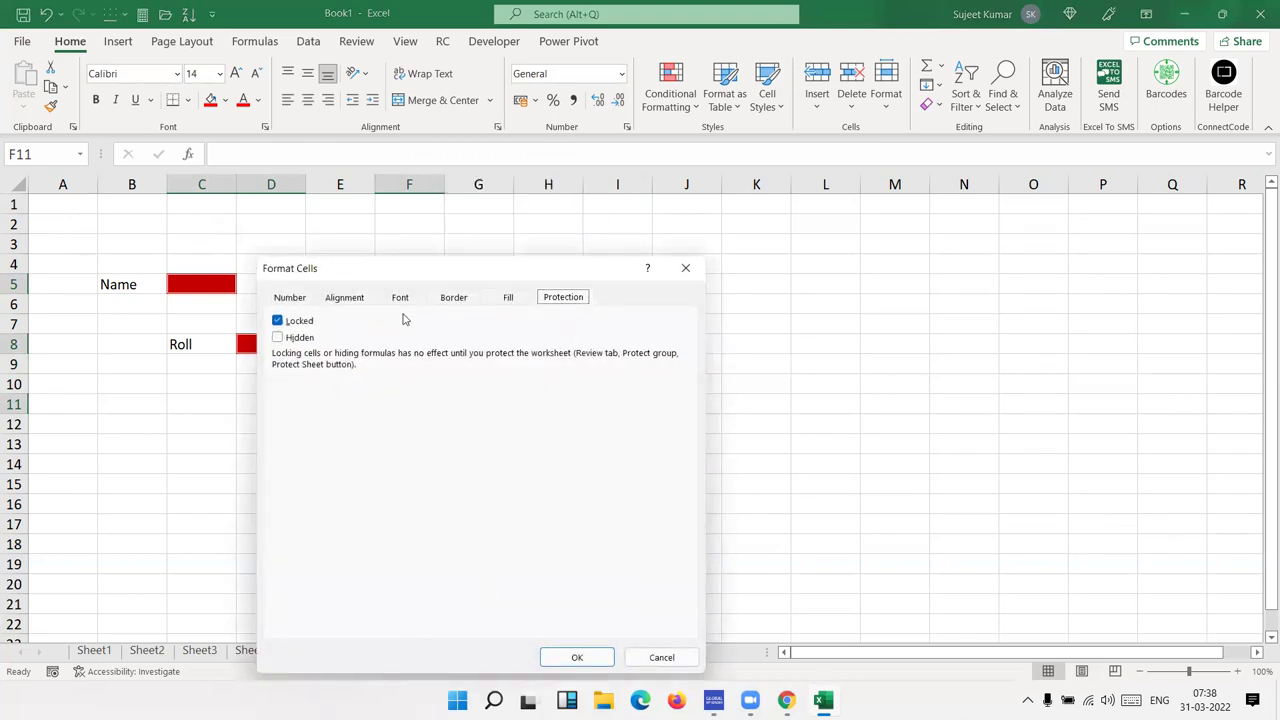
{"action": "left_click", "coordinate": [588, 301]}
Step: Confirm the unlocked cells, then protect Sheet5 with Select locked cells turned off
{"action": "left_click", "coordinate": [873, 635]}
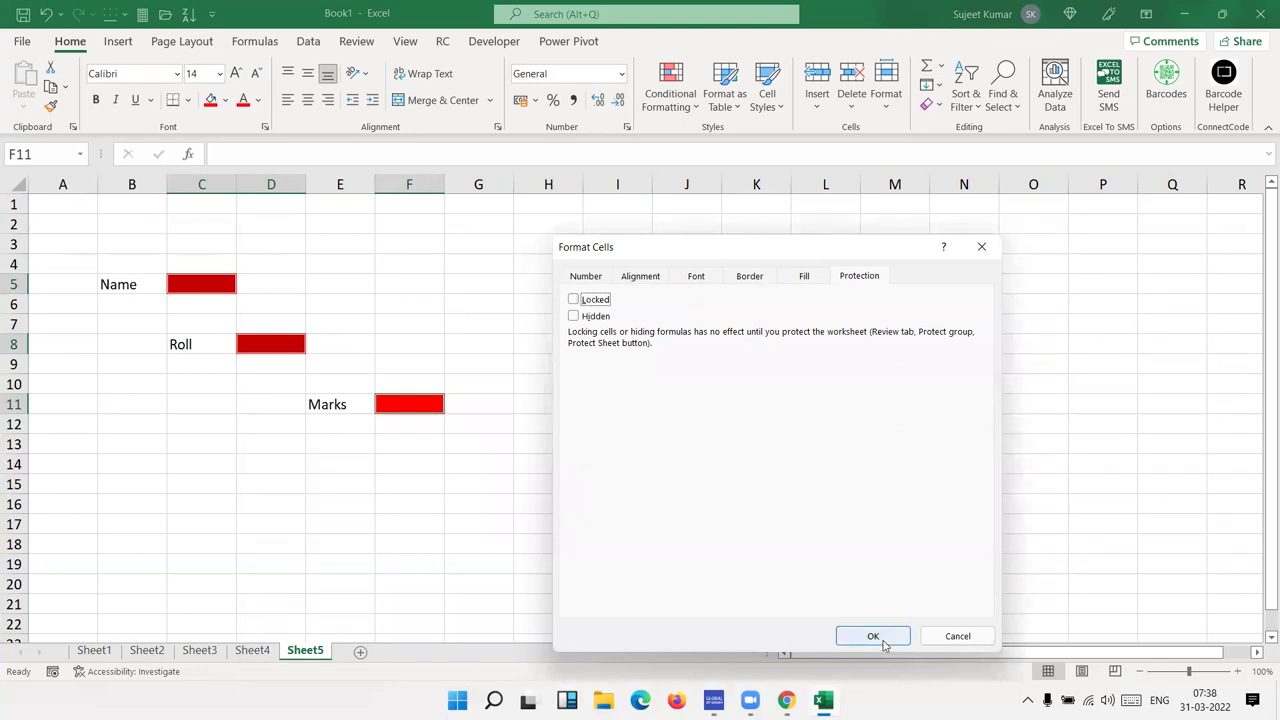
{"action": "right_click", "coordinate": [326, 652]}
{"action": "left_click", "coordinate": [378, 535]}
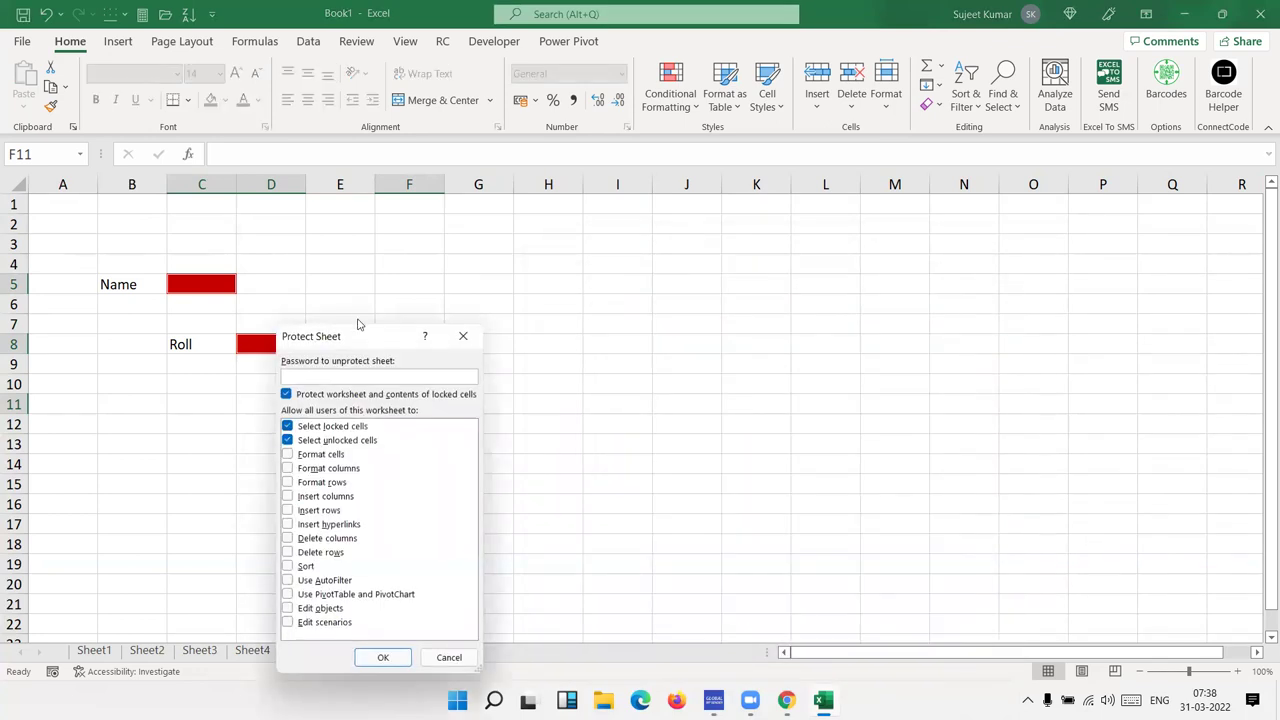
{"action": "left_click_drag", "start_coordinate": [377, 346], "coordinate": [1024, 303]}
{"action": "left_click", "coordinate": [933, 384]}
{"action": "left_click", "coordinate": [1029, 614]}
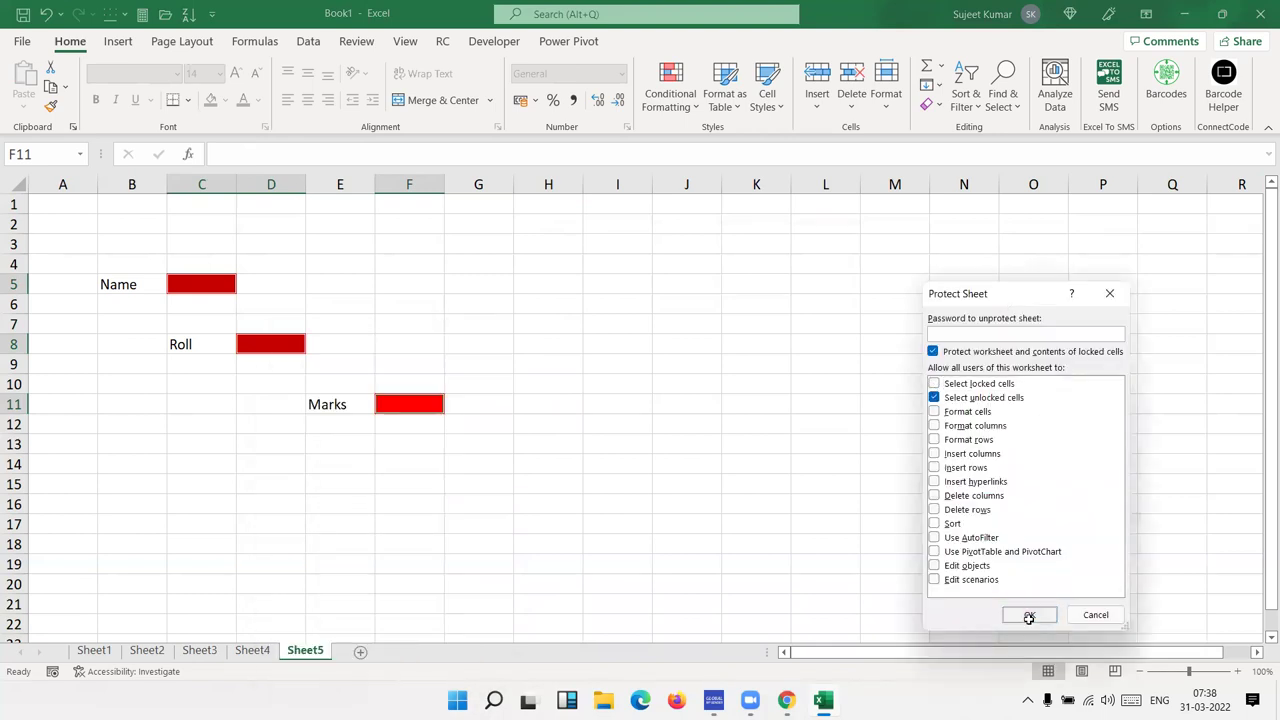
Step: Enter a student name, roll 1 and marks 98 in the red input cells
{"action": "key", "text": "Tab"}
{"action": "key", "text": "Tab"}
{"action": "key", "text": "Tab"}
{"action": "key", "text": "Tab"}
{"action": "type", "text": "Puja"}
{"action": "key", "text": "Tab"}
{"action": "type", "text": "1"}
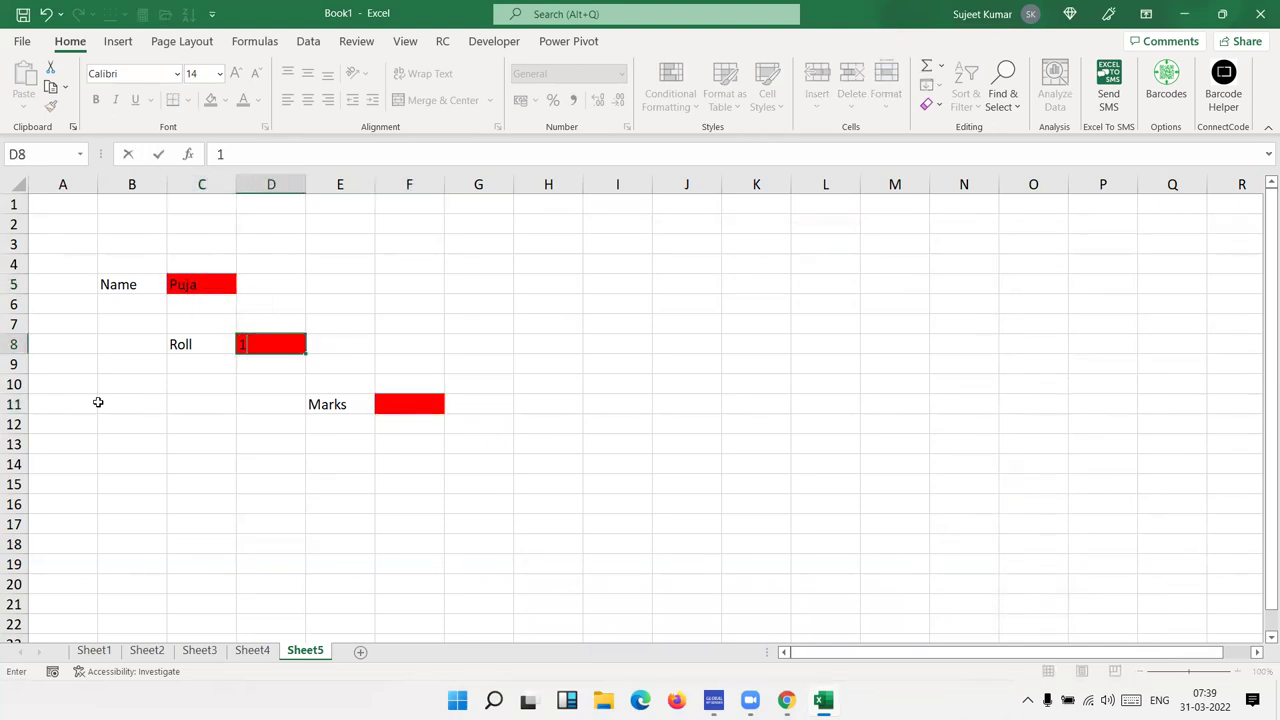
{"action": "key", "text": "Tab"}
{"action": "type", "text": "98"}
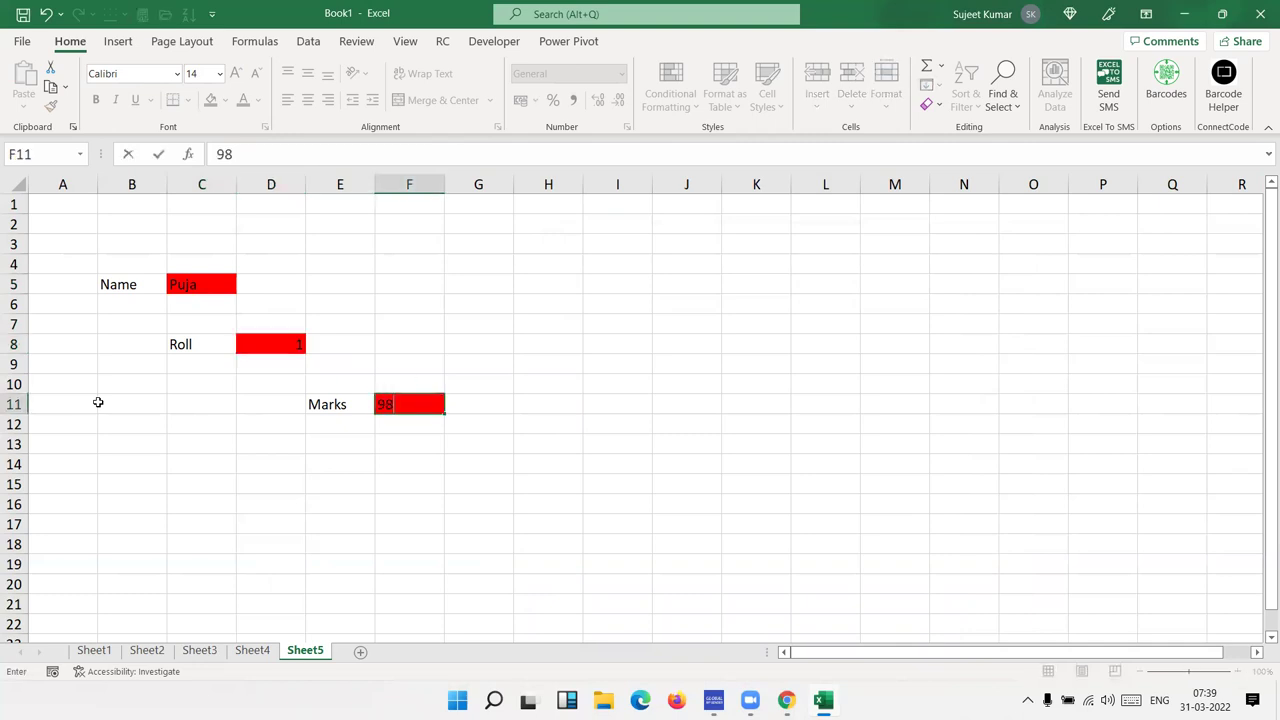
{"action": "key", "text": "Tab"}
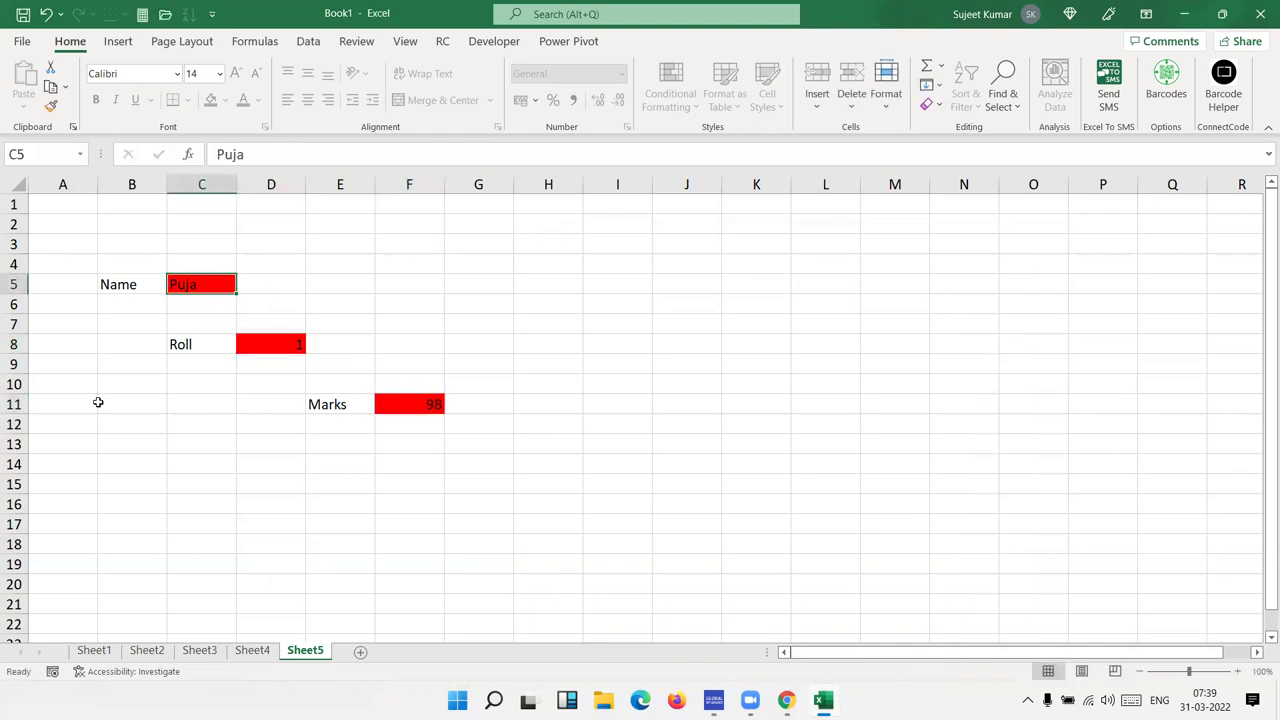
{"action": "key", "text": "Tab"}
{"action": "key", "text": "Tab"}
{"action": "key", "text": "Tab"}
{"action": "key", "text": "Tab"}
{"action": "key", "text": "Tab"}
{"action": "key", "text": "Tab"}
{"action": "key", "text": "Tab"}
{"action": "key", "text": "Tab"}
{"action": "key", "text": "Tab"}
{"action": "key", "text": "Tab"}
{"action": "key", "text": "Tab"}
{"action": "key", "text": "Tab"}
Step: Add a new Sheet6, trying and then undoing a red fill on A3:C10
{"action": "left_click", "coordinate": [357, 652]}
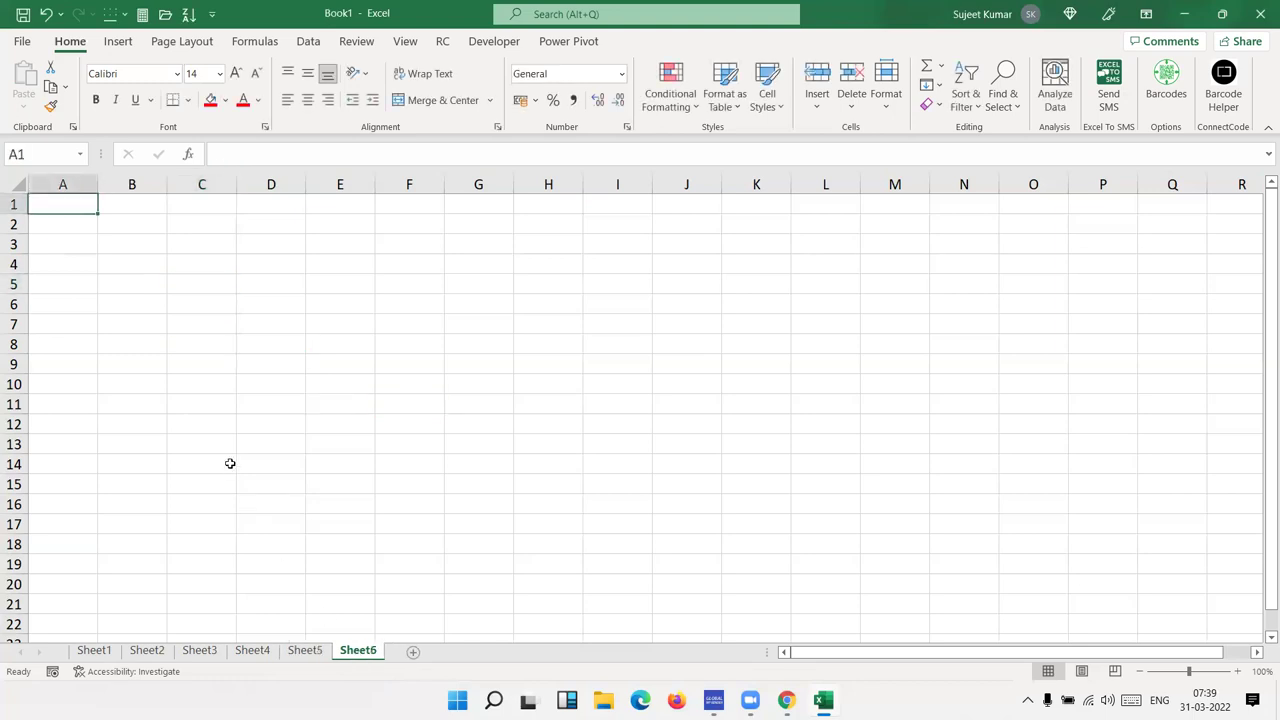
{"action": "mouse_move", "coordinate": [91, 250]}
{"action": "left_mouse_down"}
{"action": "mouse_move", "coordinate": [193, 413]}
{"action": "mouse_move", "coordinate": [196, 442]}
{"action": "left_mouse_up"}
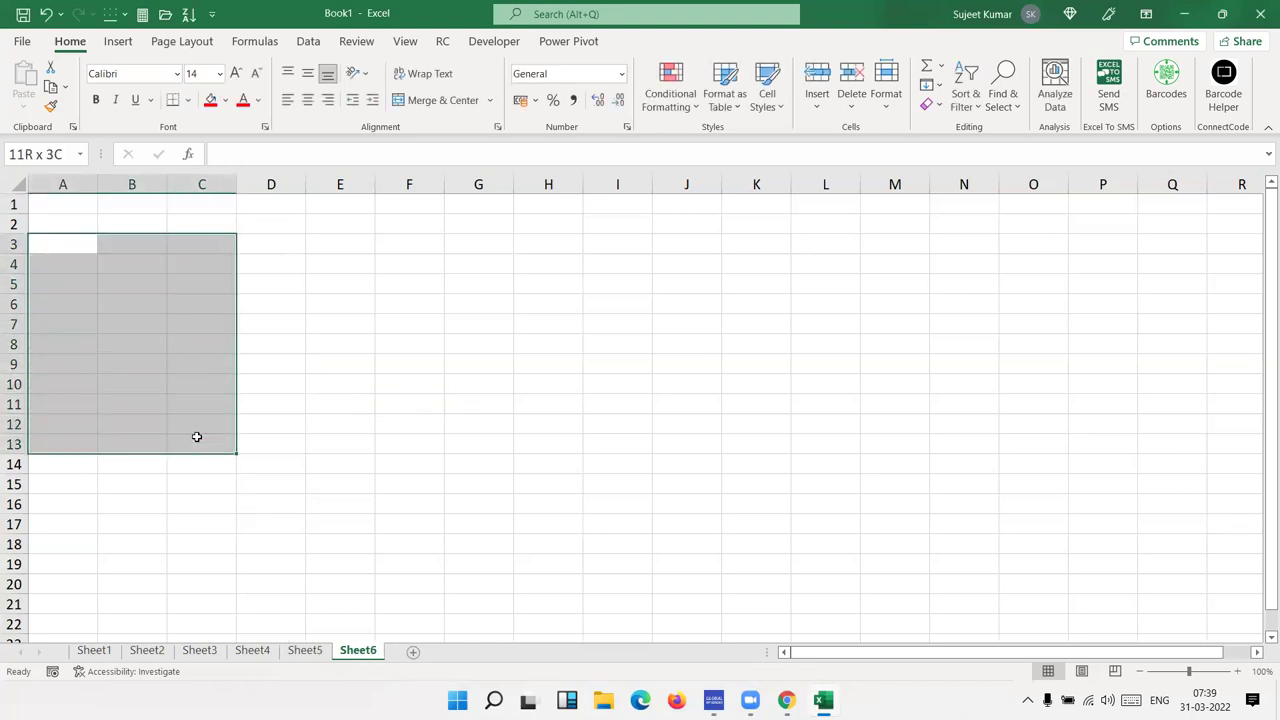
{"action": "left_click", "coordinate": [210, 100]}
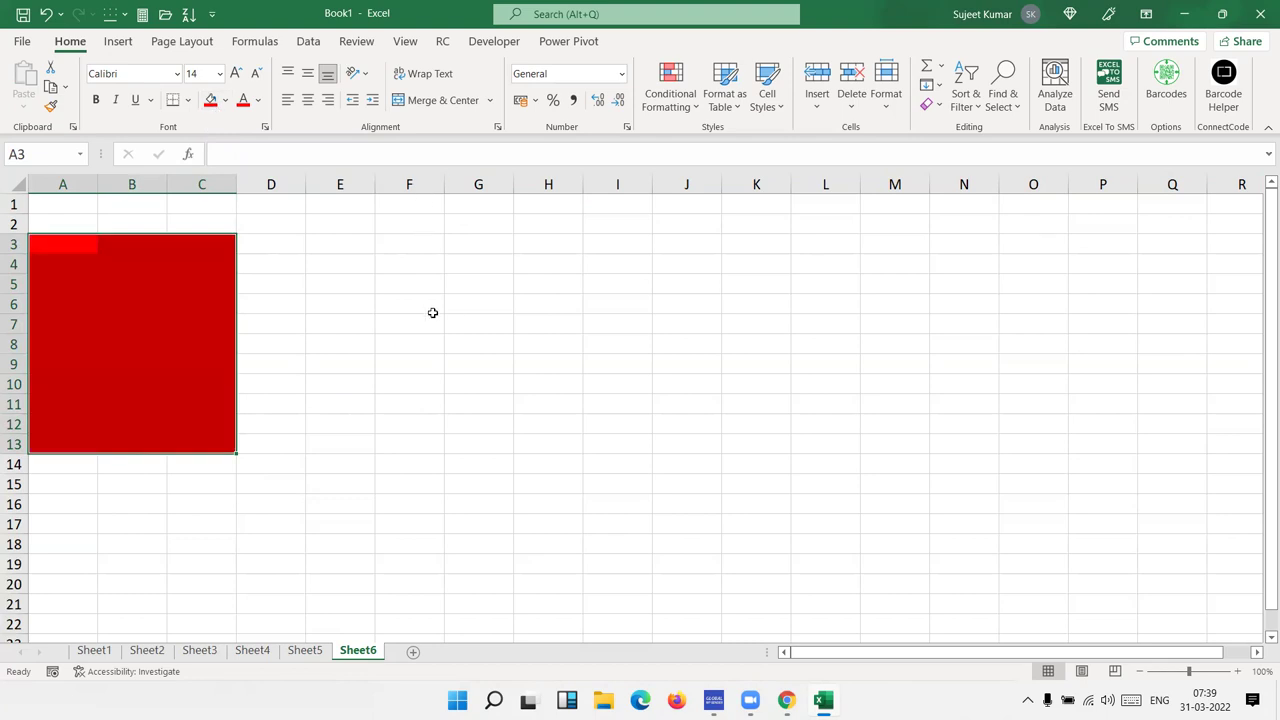
{"action": "key", "text": "ctrl+z"}
Step: Enter 15, 565 and 959 in A2:C2 and AutoSum them in D2, then view Sheet4
{"action": "left_click", "coordinate": [90, 222]}
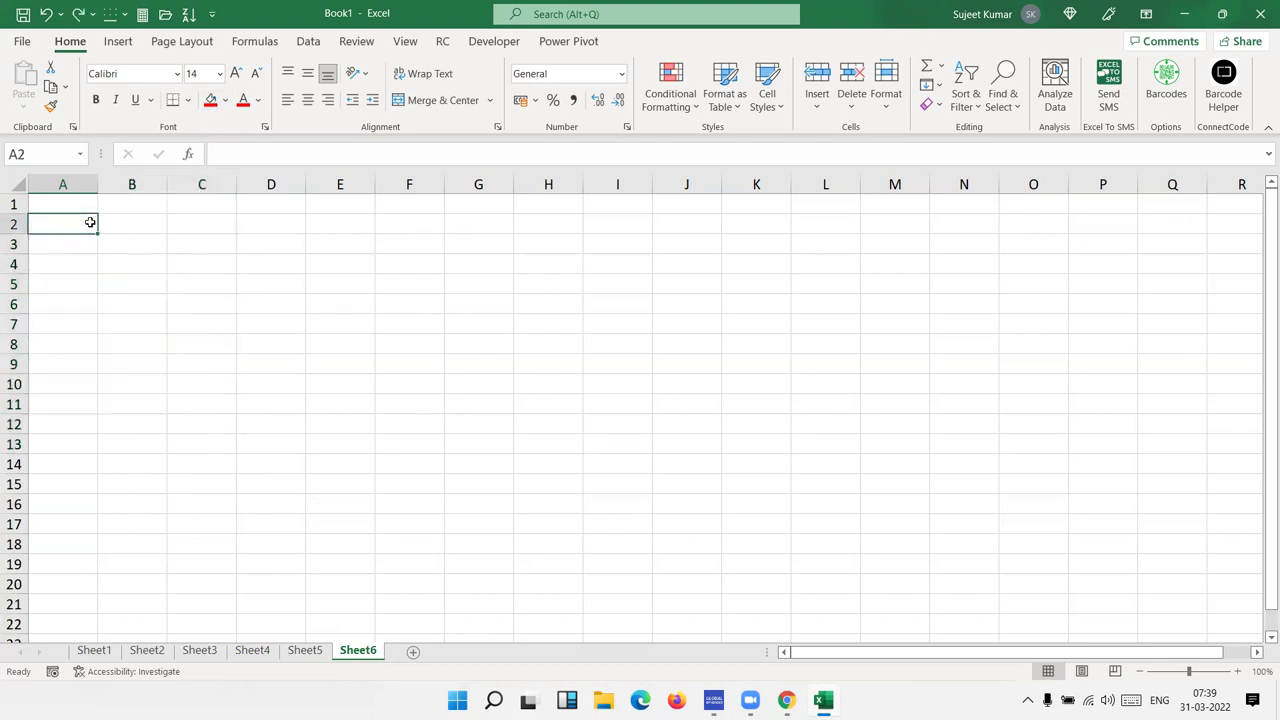
{"action": "type", "text": "15"}
{"action": "key", "text": "Tab"}
{"action": "type", "text": "565"}
{"action": "key", "text": "Tab"}
{"action": "type", "text": "959"}
{"action": "key", "text": "Tab"}
{"action": "key", "text": "alt+equal"}
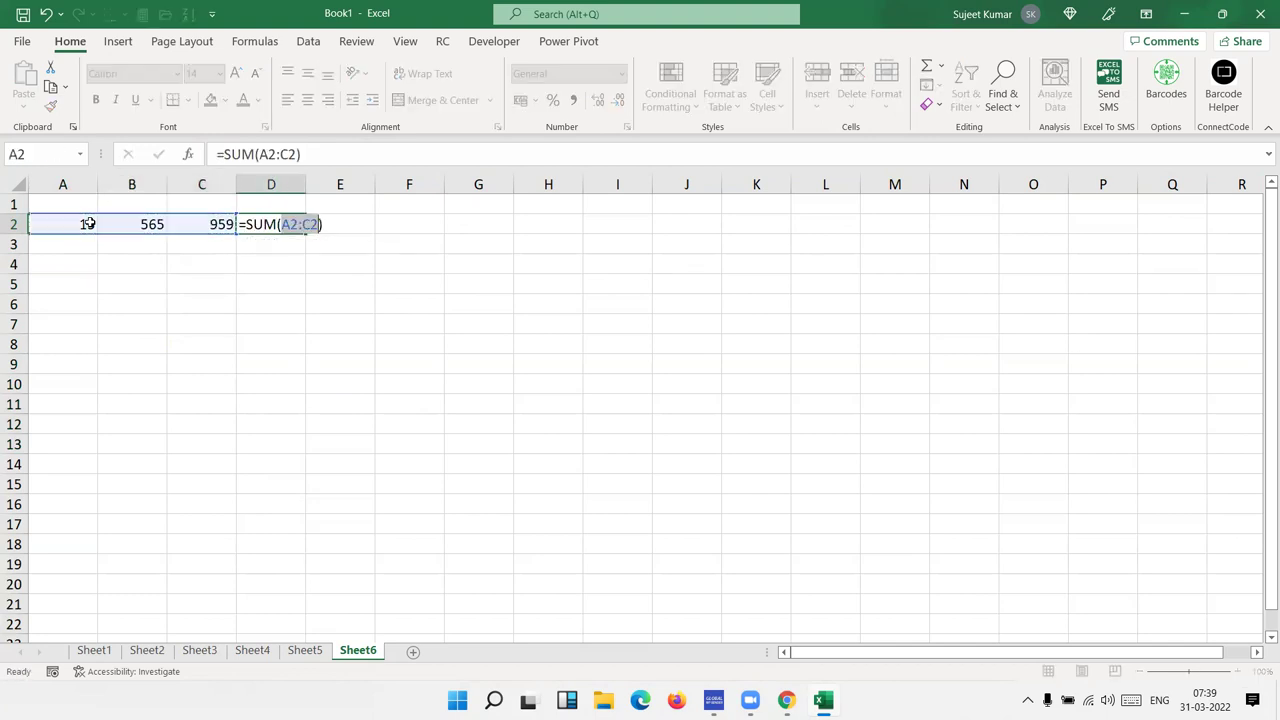
{"action": "key", "text": "Return"}
{"action": "left_click", "coordinate": [253, 650]}
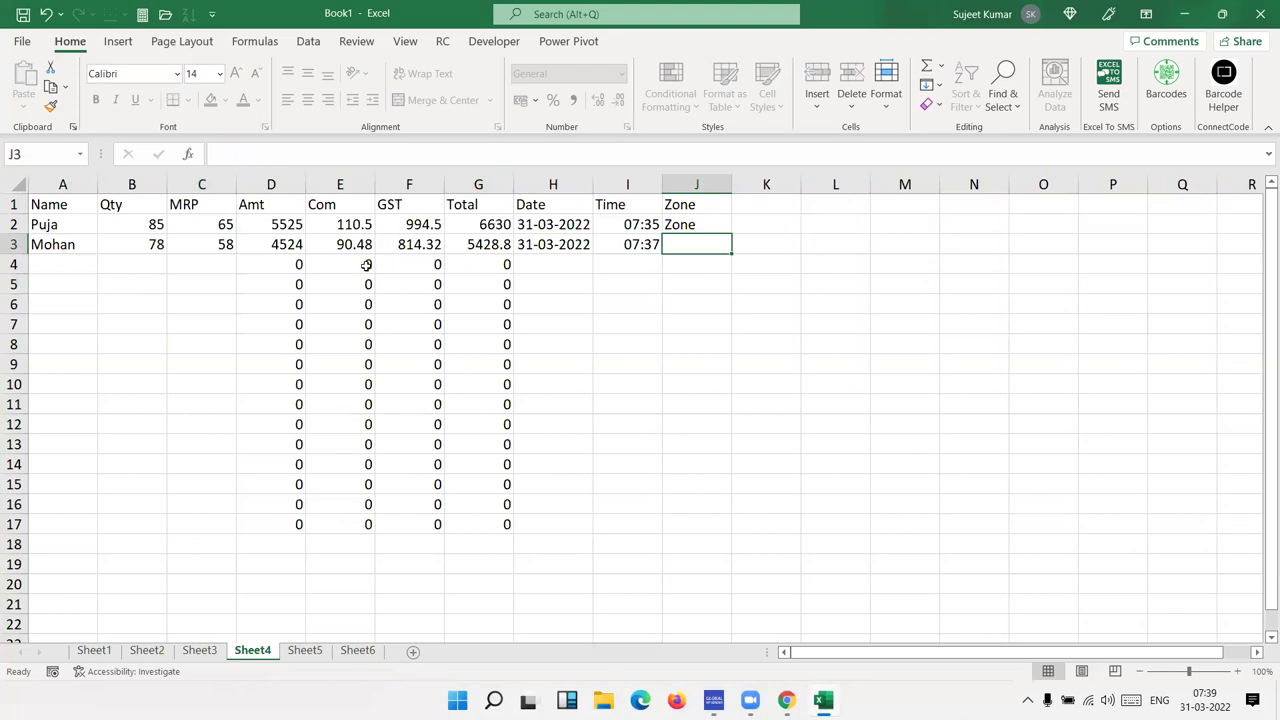
{"action": "key", "text": "Left"}
{"action": "key", "text": "Left"}
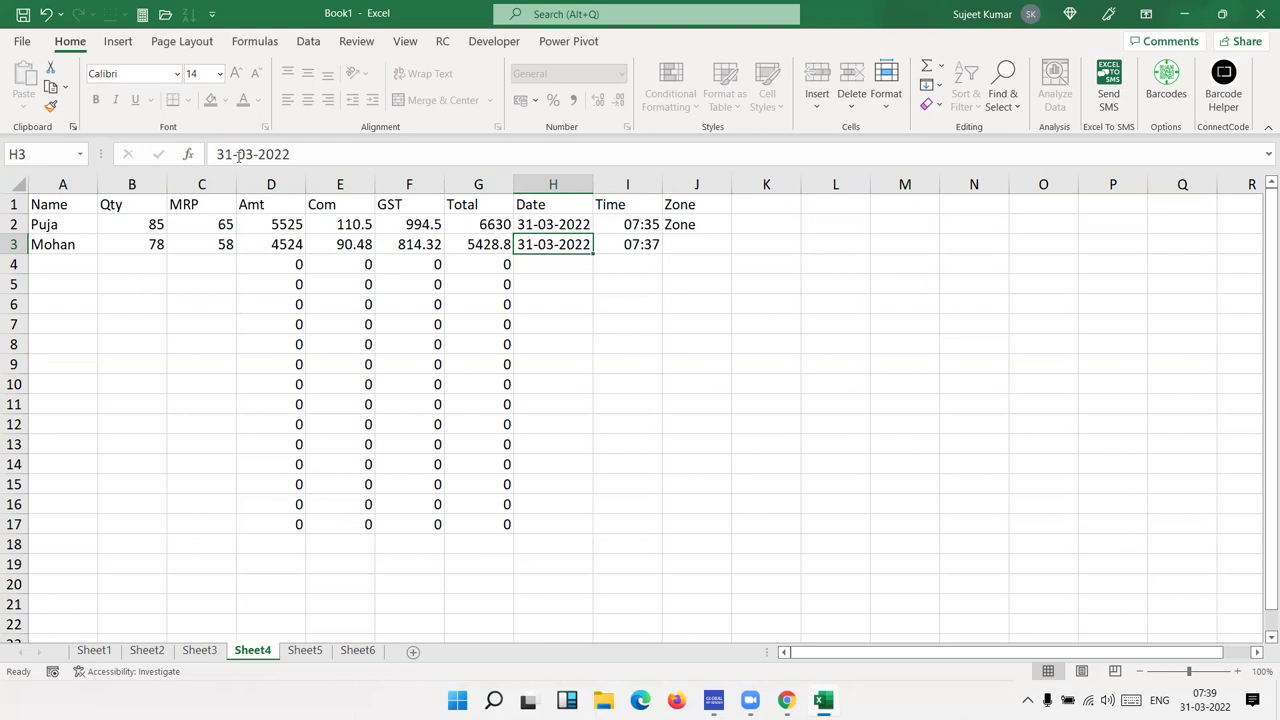
Step: On Sheet6, set cell D2's protection to Hidden
{"action": "left_click", "coordinate": [372, 650]}
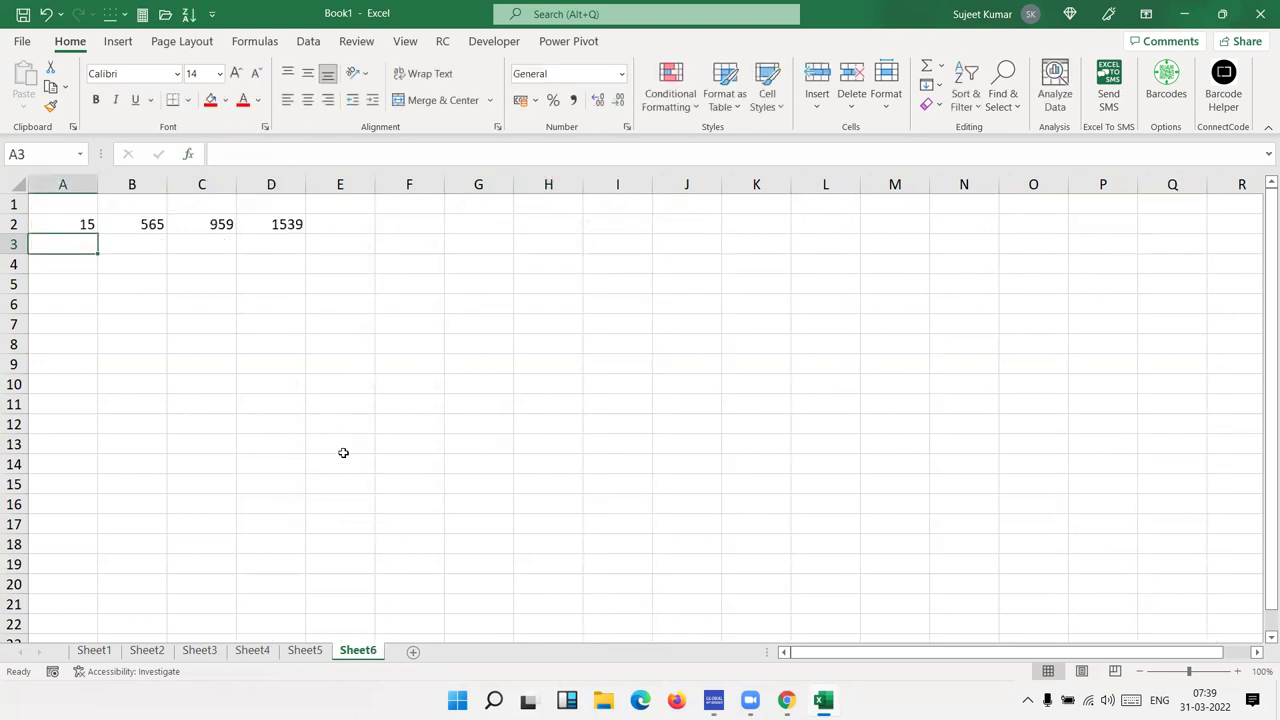
{"action": "left_click", "coordinate": [297, 223]}
{"action": "right_click", "coordinate": [295, 223]}
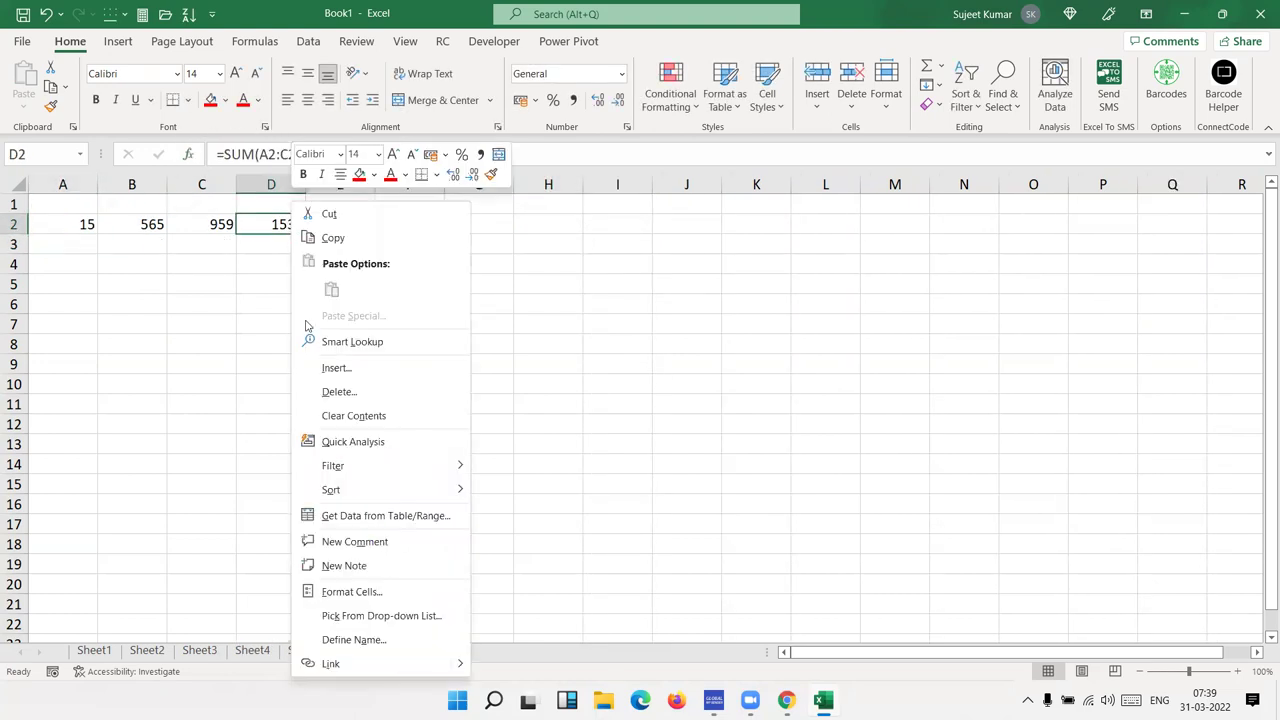
{"action": "left_click", "coordinate": [345, 591]}
{"action": "left_click", "coordinate": [139, 338]}
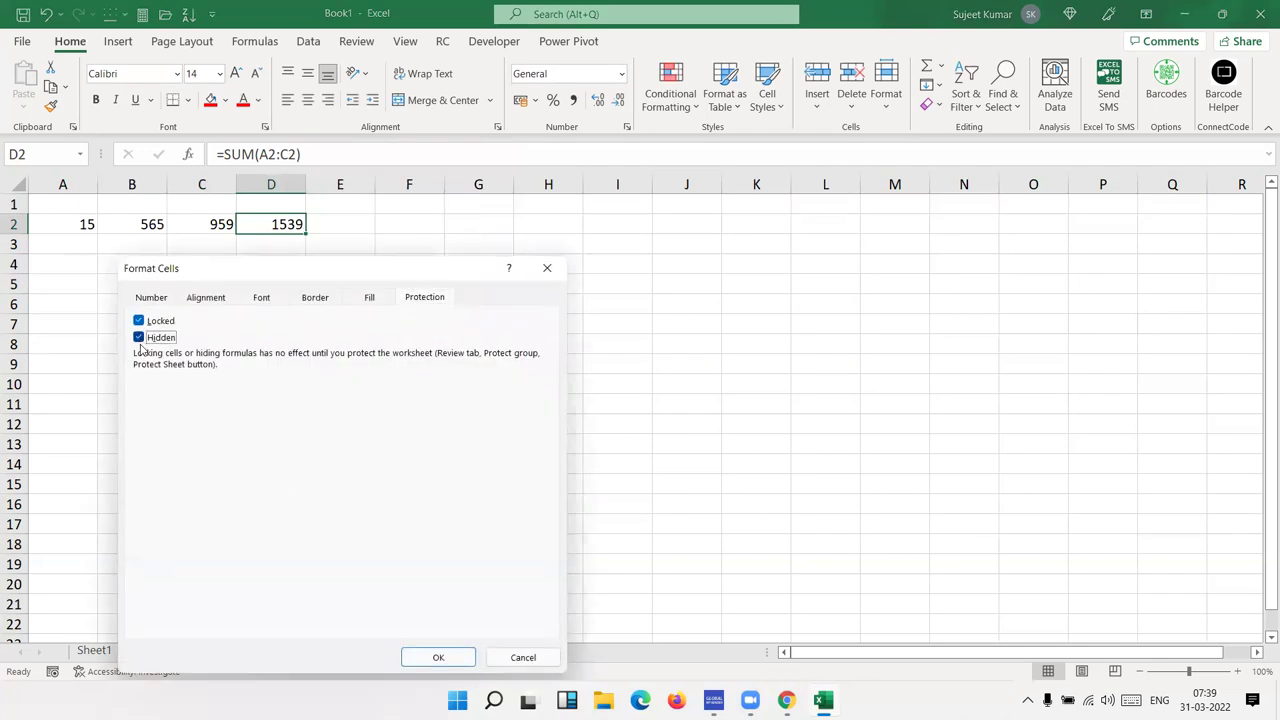
{"action": "left_click", "coordinate": [438, 657]}
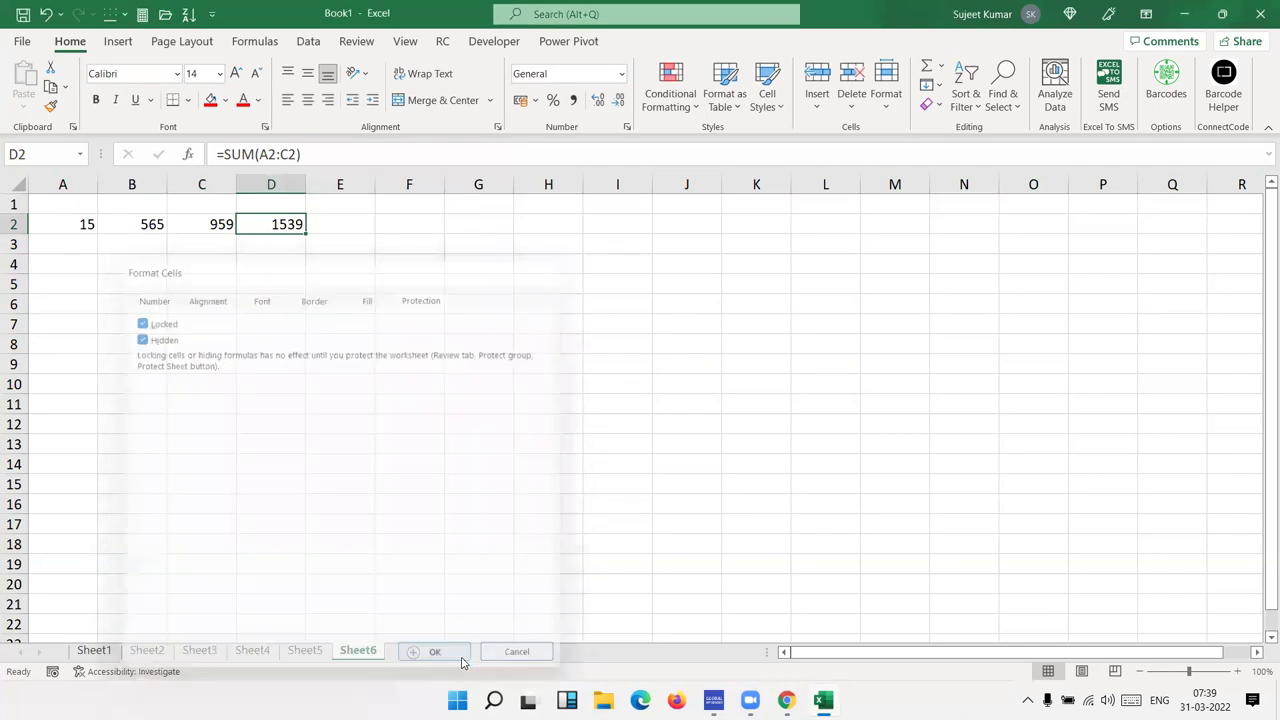
Step: Protect Sheet6 with default settings and check that D2's formula is hidden
{"action": "right_click", "coordinate": [357, 652]}
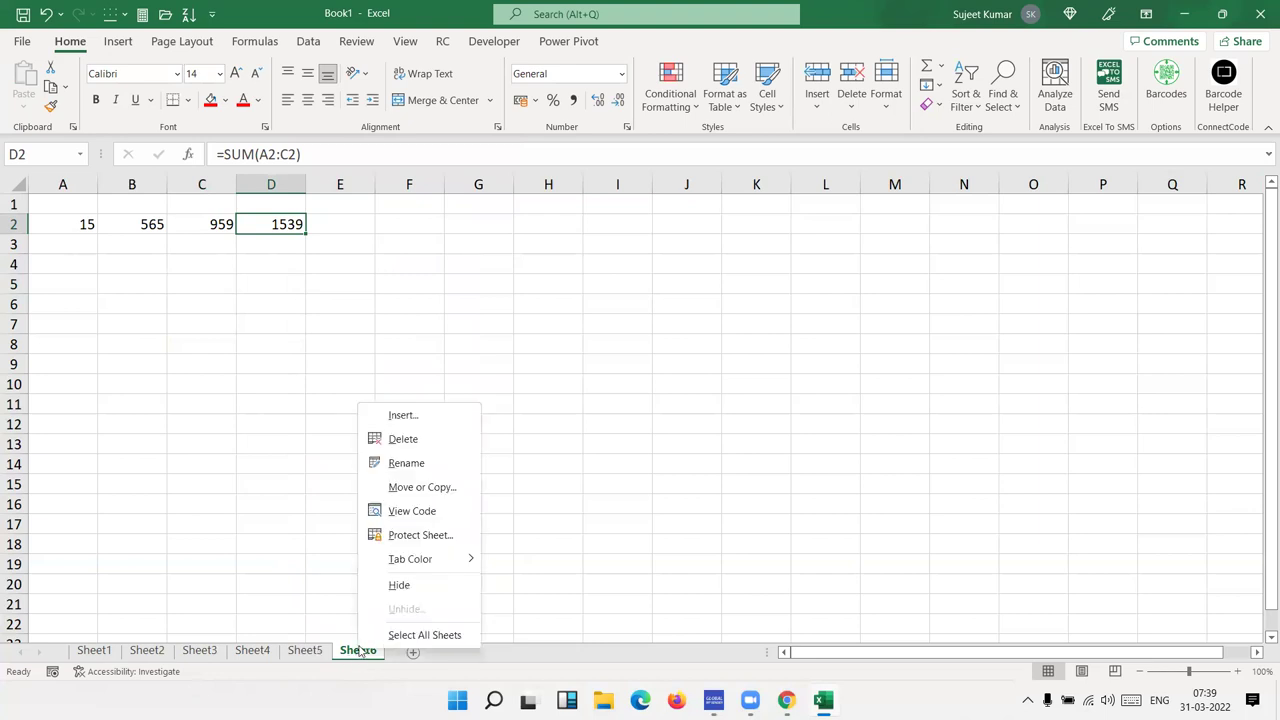
{"action": "left_click", "coordinate": [400, 538]}
{"action": "key", "text": "Return"}
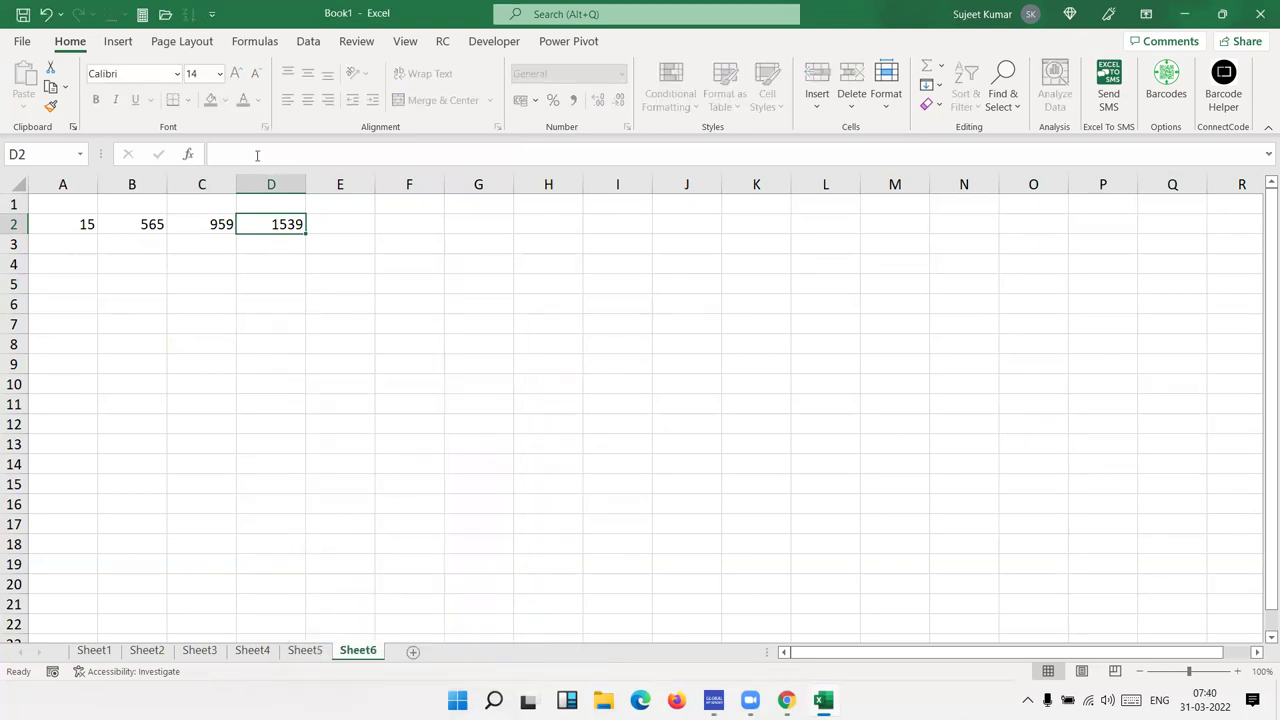
{"action": "key", "text": "Left"}
{"action": "key", "text": "Left"}
{"action": "key", "text": "Left"}
{"action": "key", "text": "Right"}
{"action": "key", "text": "Right"}
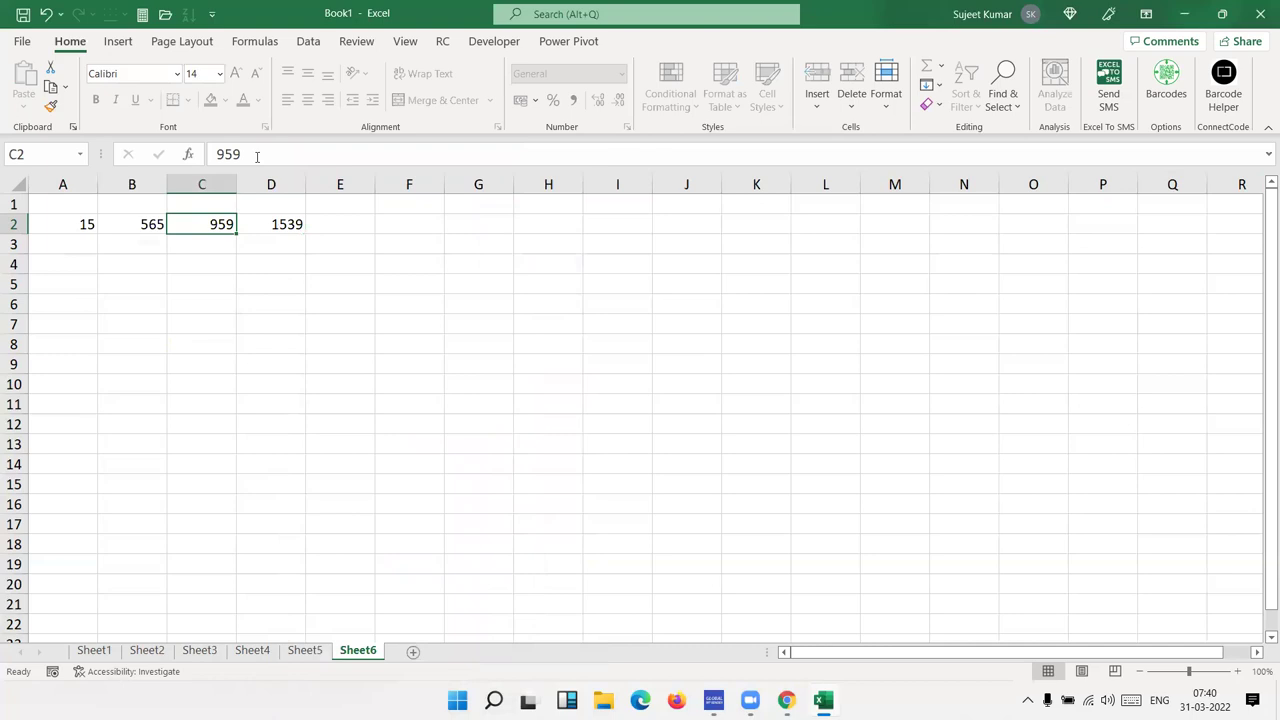
{"action": "key", "text": "Right"}
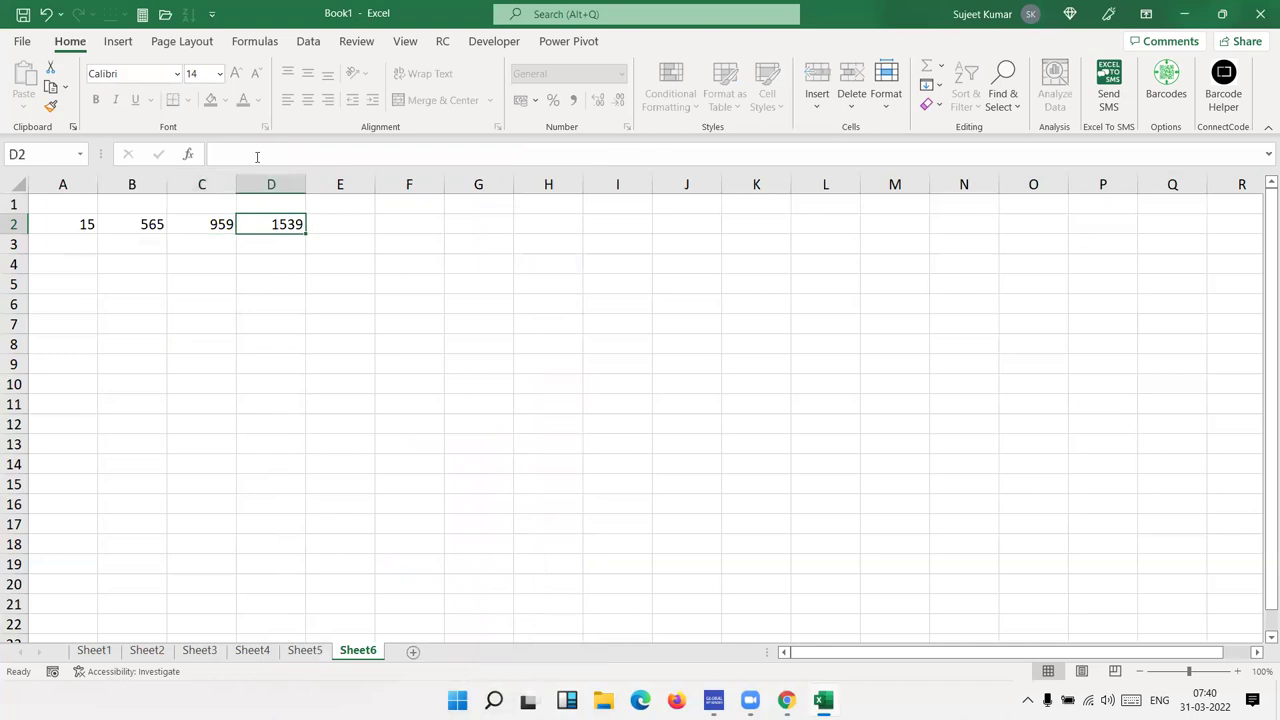
{"action": "left_click", "coordinate": [257, 155]}
Step: Add Sheet7 and fill B3:E16 green and I3:L16 light blue
{"action": "left_click", "coordinate": [412, 651]}
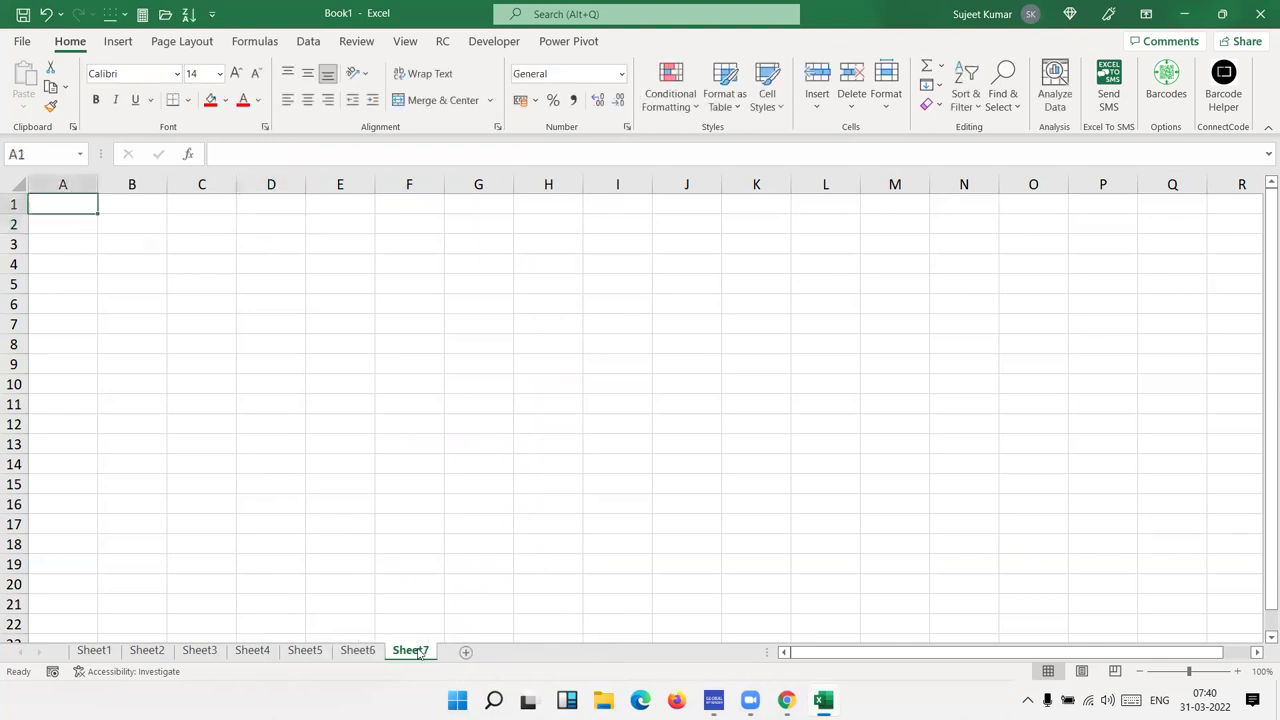
{"action": "left_click_drag", "start_coordinate": [121, 246], "coordinate": [318, 504]}
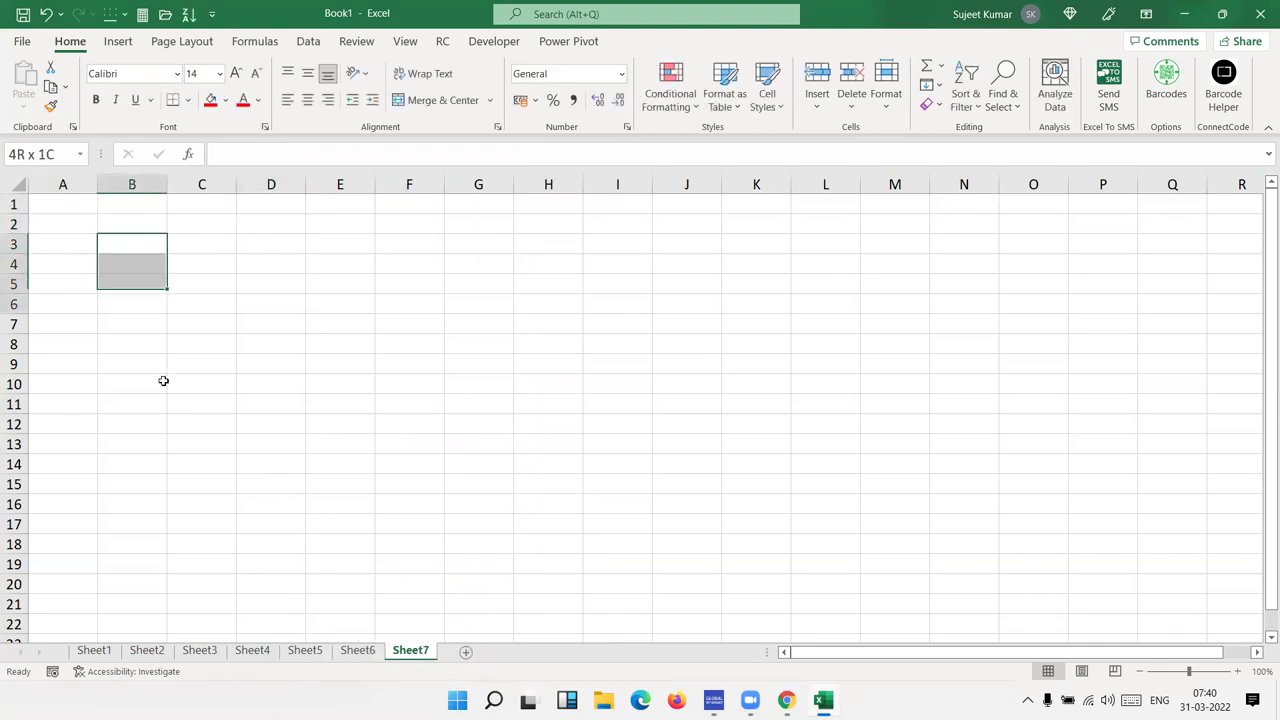
{"action": "left_click", "coordinate": [225, 101]}
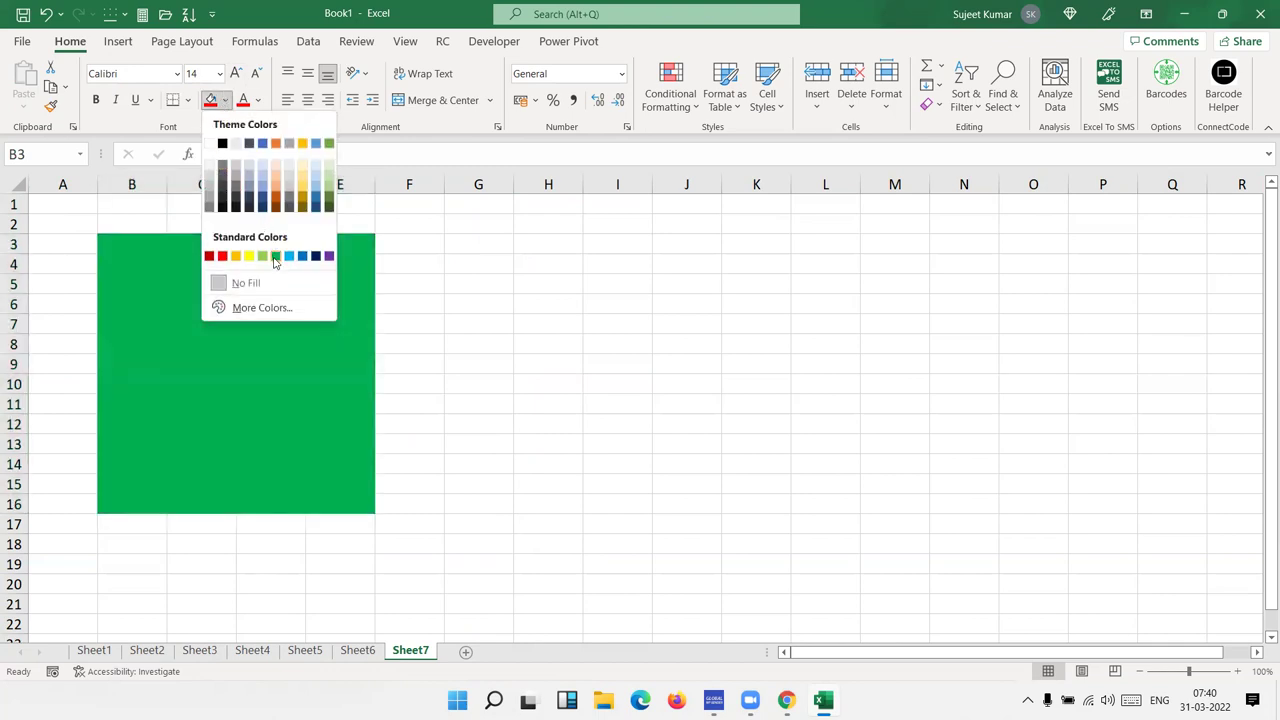
{"action": "left_click", "coordinate": [280, 254]}
{"action": "mouse_move", "coordinate": [603, 243]}
{"action": "left_mouse_down"}
{"action": "mouse_move", "coordinate": [789, 505]}
{"action": "mouse_move", "coordinate": [806, 508]}
{"action": "left_mouse_up"}
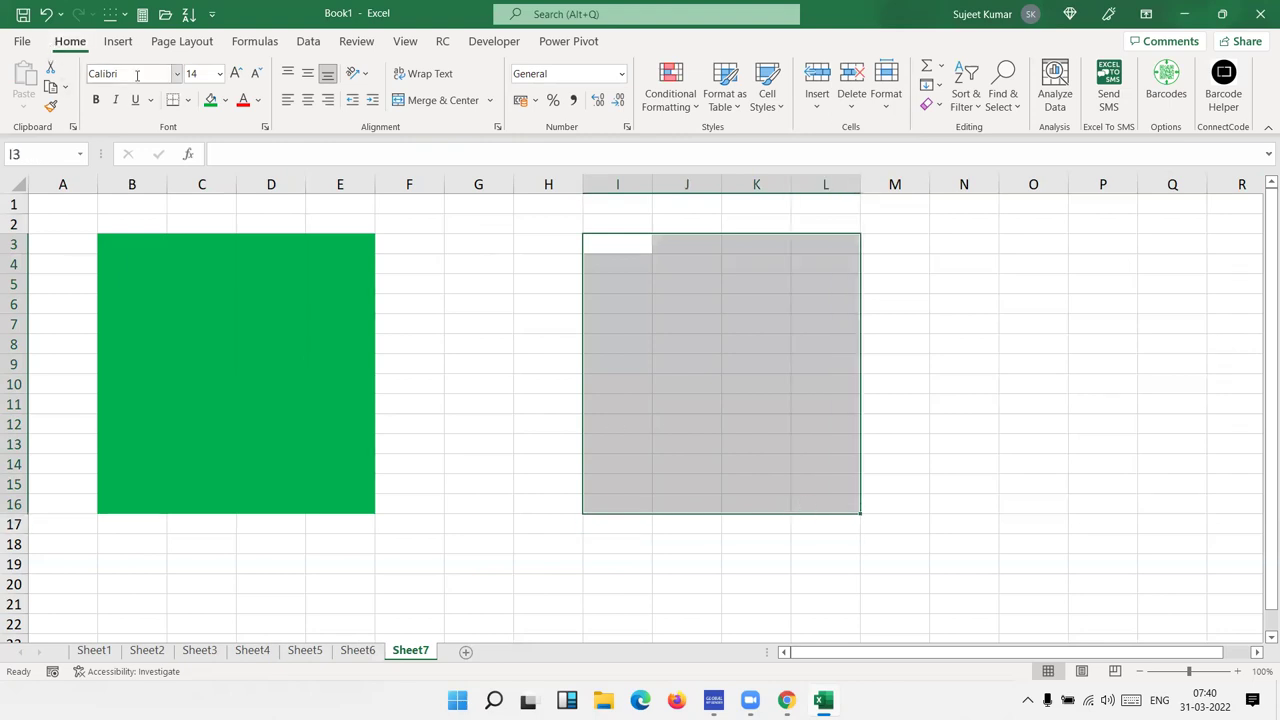
{"action": "left_click", "coordinate": [226, 100]}
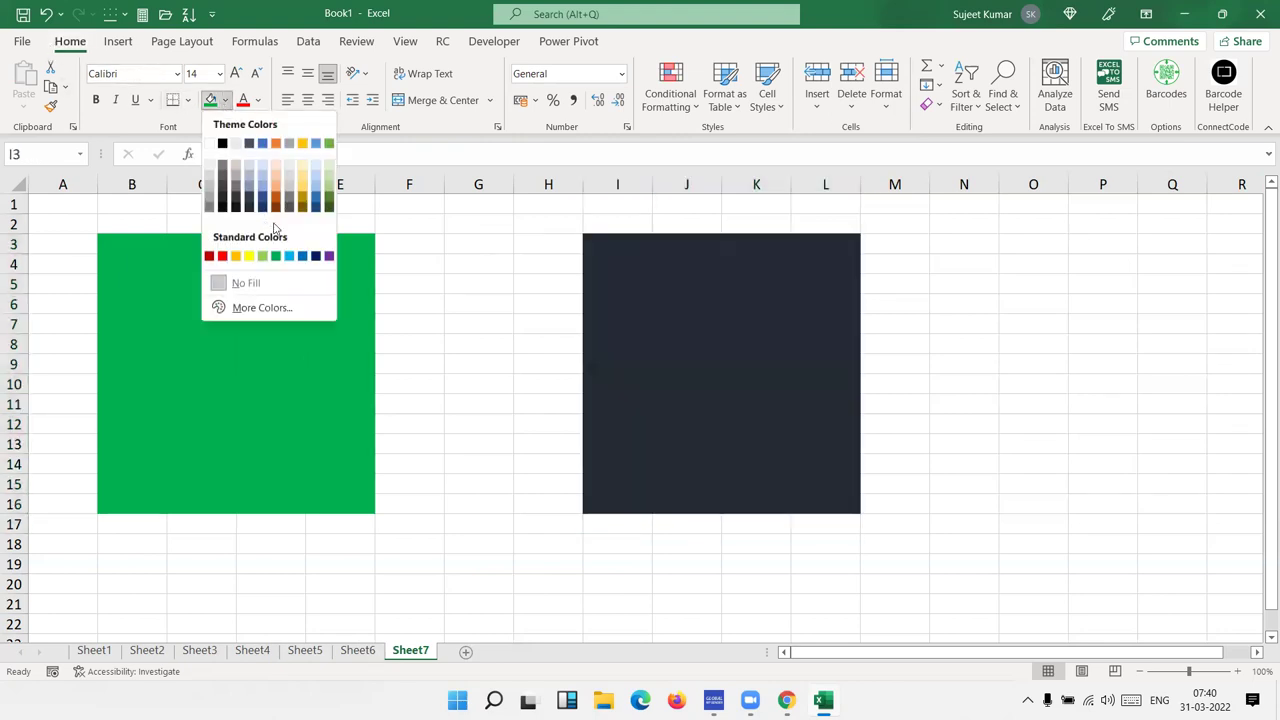
{"action": "left_click", "coordinate": [289, 256]}
Step: Label the blocks with A in B2 and B in I2
{"action": "left_click", "coordinate": [141, 220]}
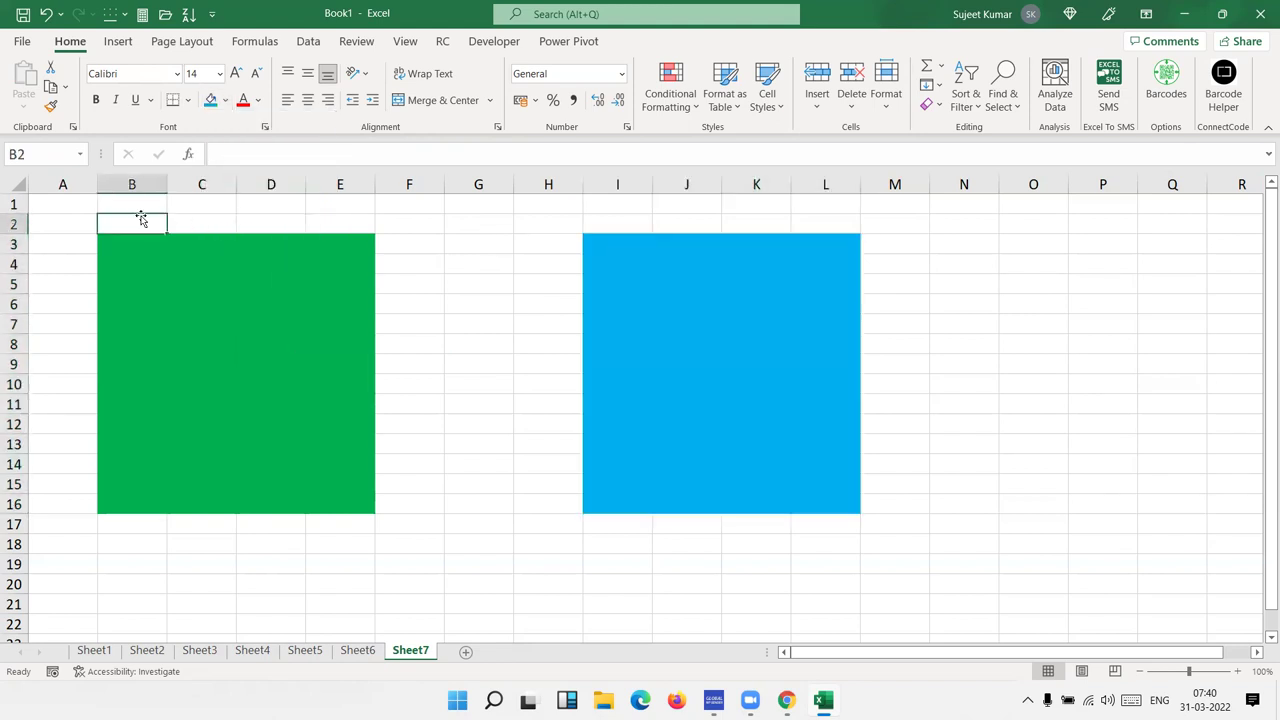
{"action": "type", "text": "A"}
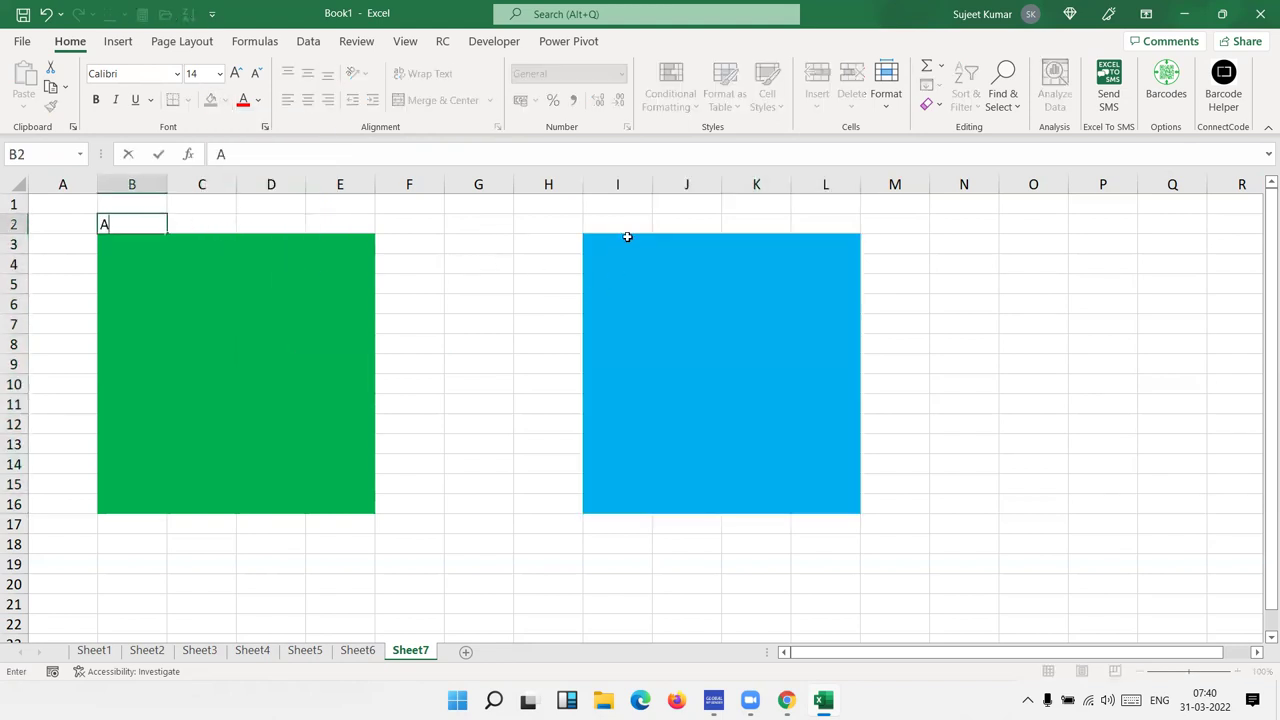
{"action": "left_click", "coordinate": [622, 228]}
{"action": "type", "text": "B"}
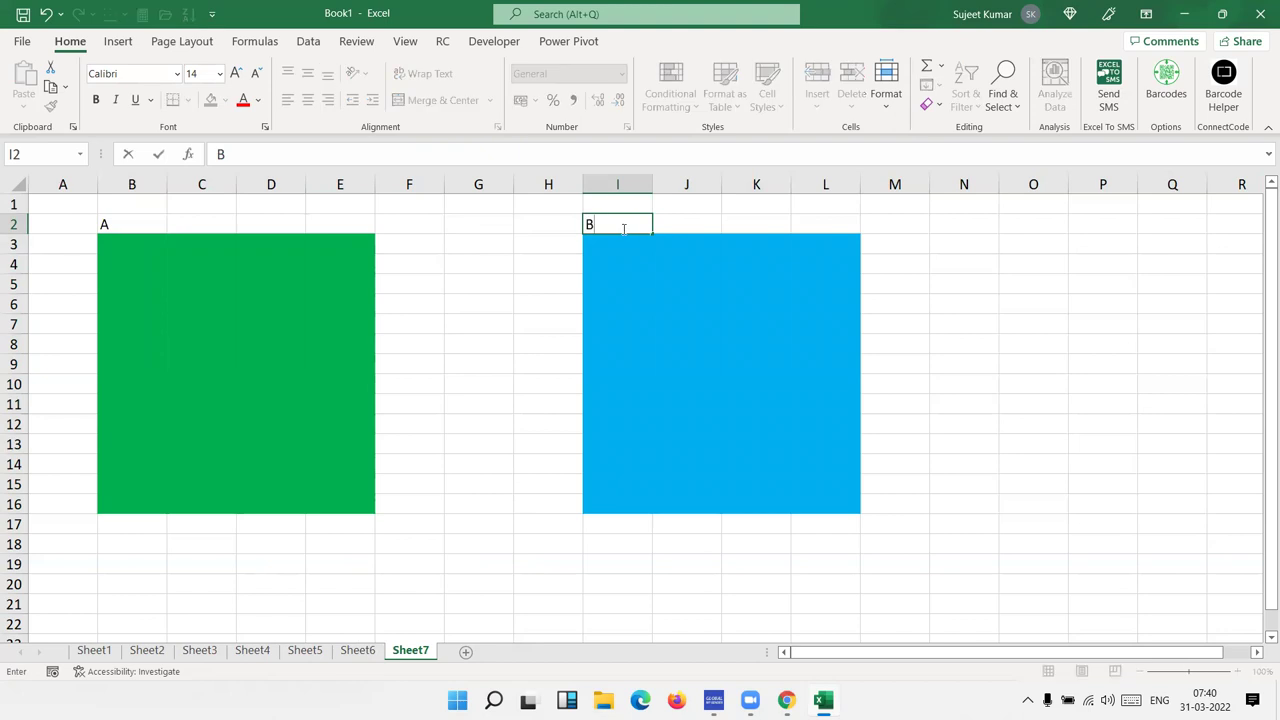
{"action": "left_click", "coordinate": [410, 284]}
{"action": "left_click", "coordinate": [270, 264]}
{"action": "left_click", "coordinate": [201, 264]}
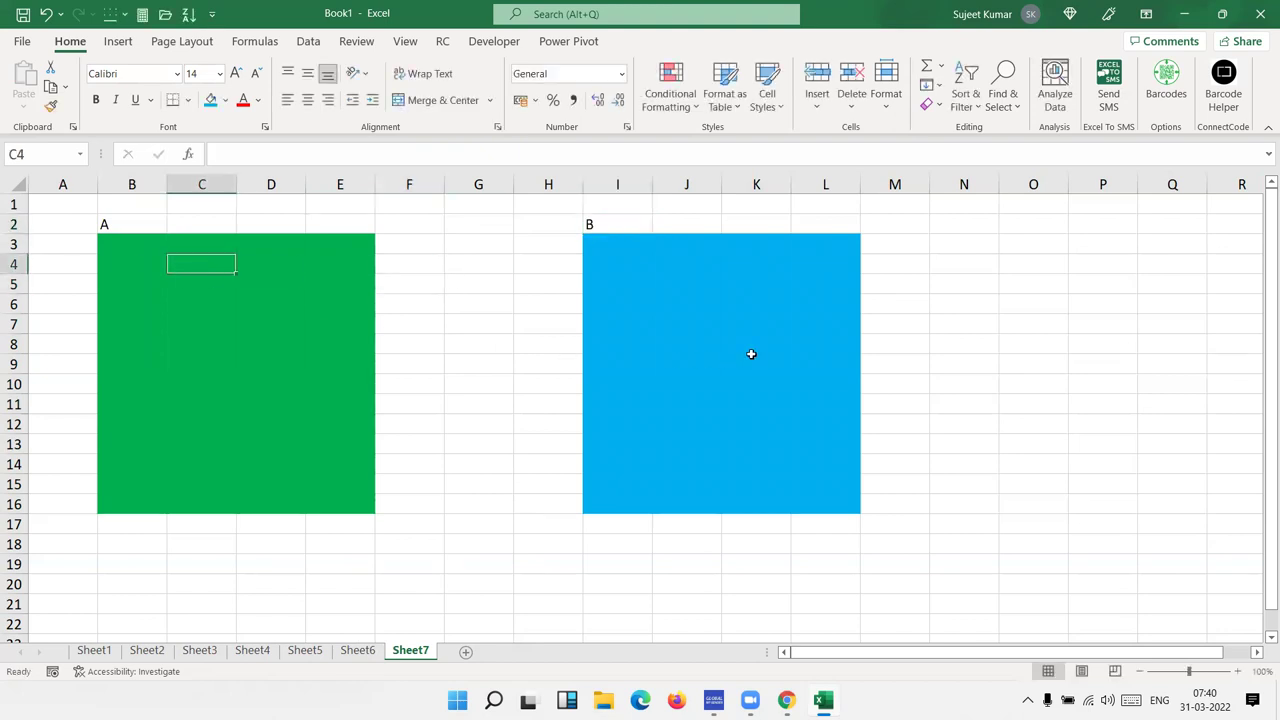
{"action": "left_click", "coordinate": [752, 324]}
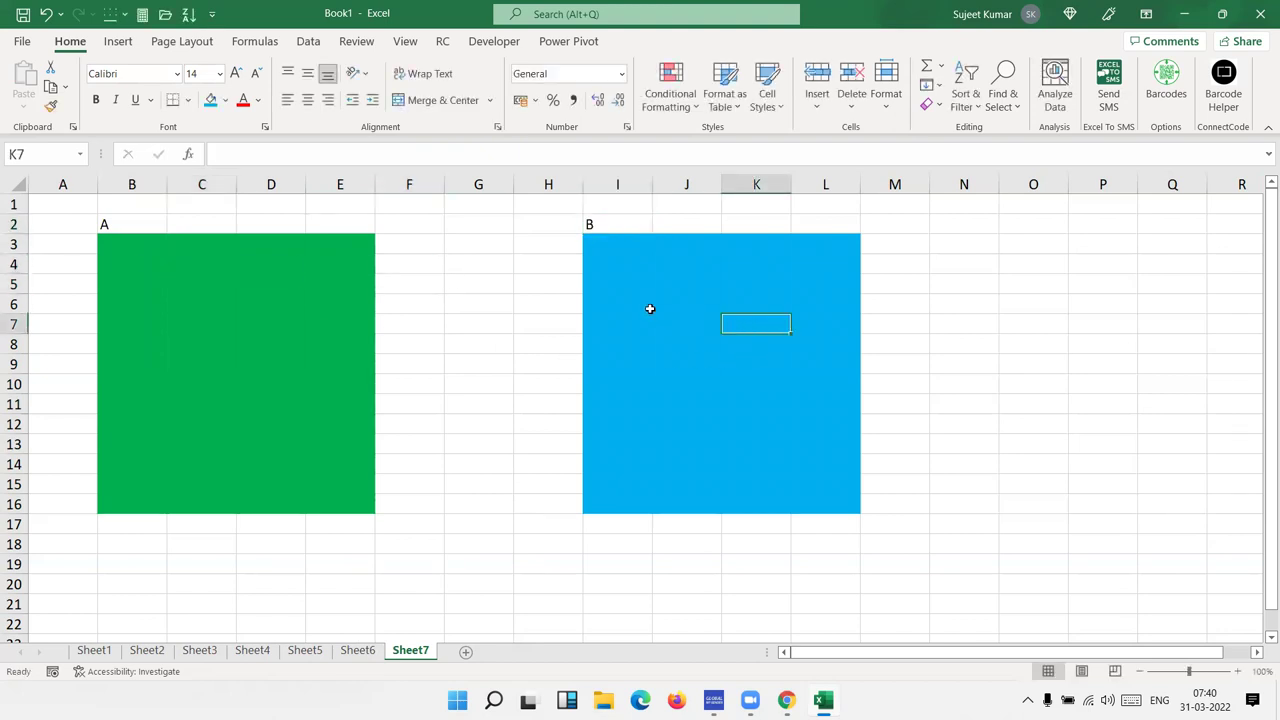
{"action": "left_click", "coordinate": [648, 306]}
{"action": "left_click", "coordinate": [240, 310]}
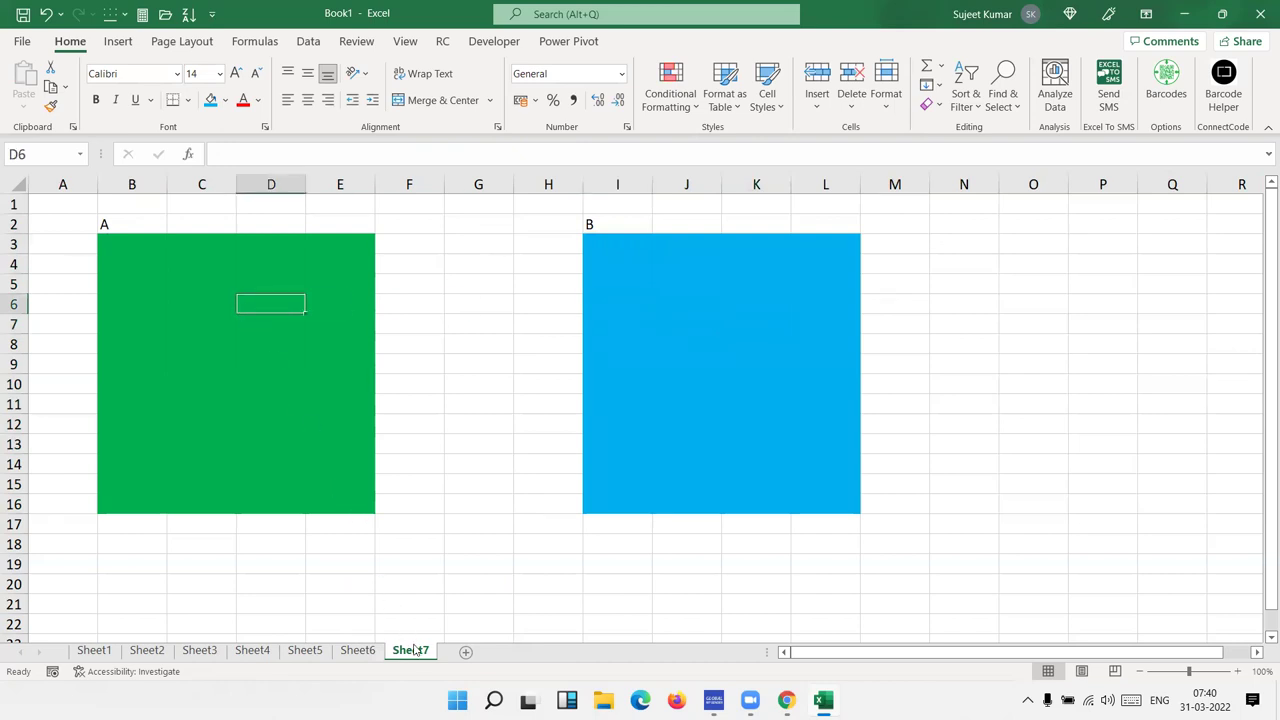
Step: Cancel Protect Sheet on Sheet7, then select B3:E16 with the Review tools showing
{"action": "right_click", "coordinate": [415, 650]}
{"action": "left_click", "coordinate": [447, 531]}
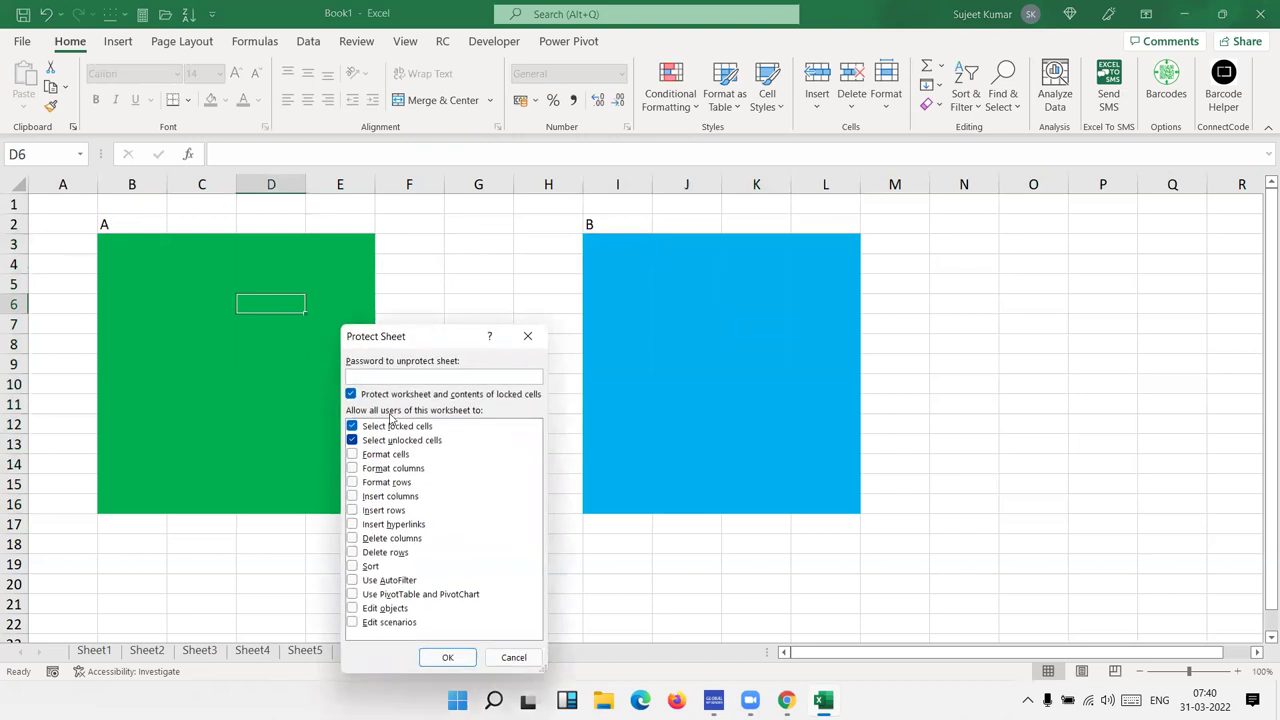
{"action": "left_click_drag", "start_coordinate": [397, 338], "coordinate": [969, 194]}
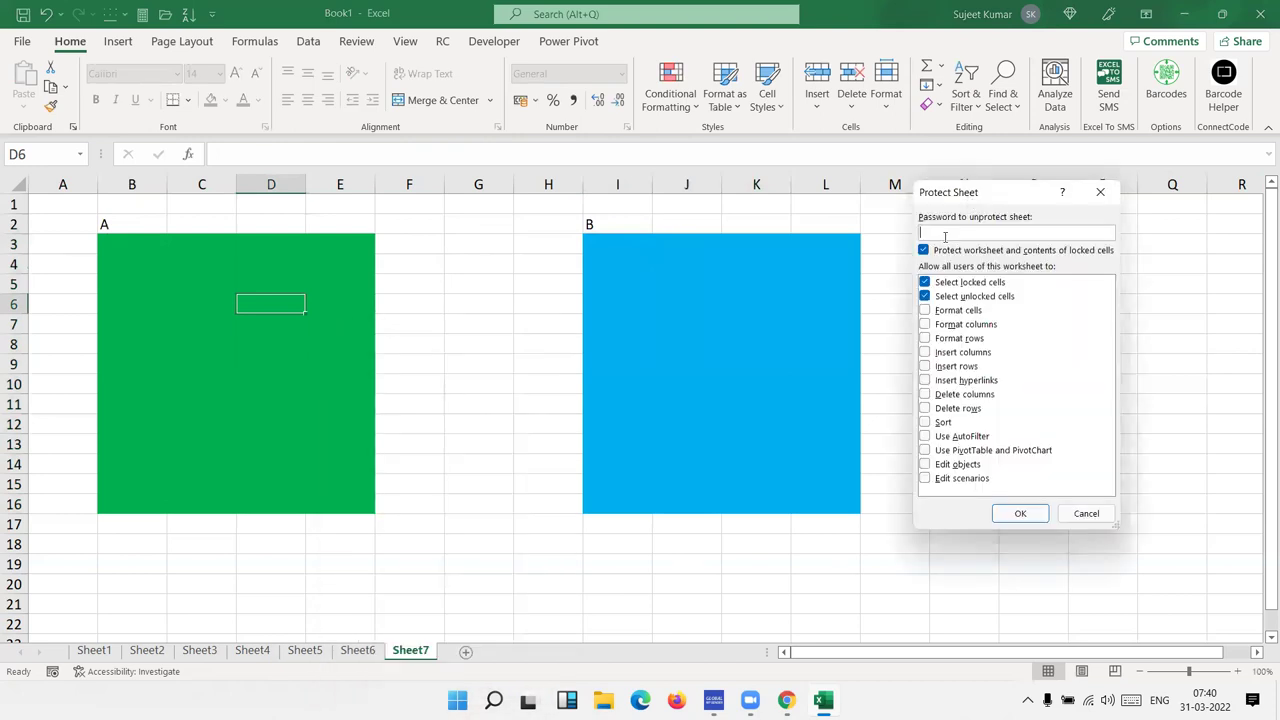
{"action": "key", "text": "Escape"}
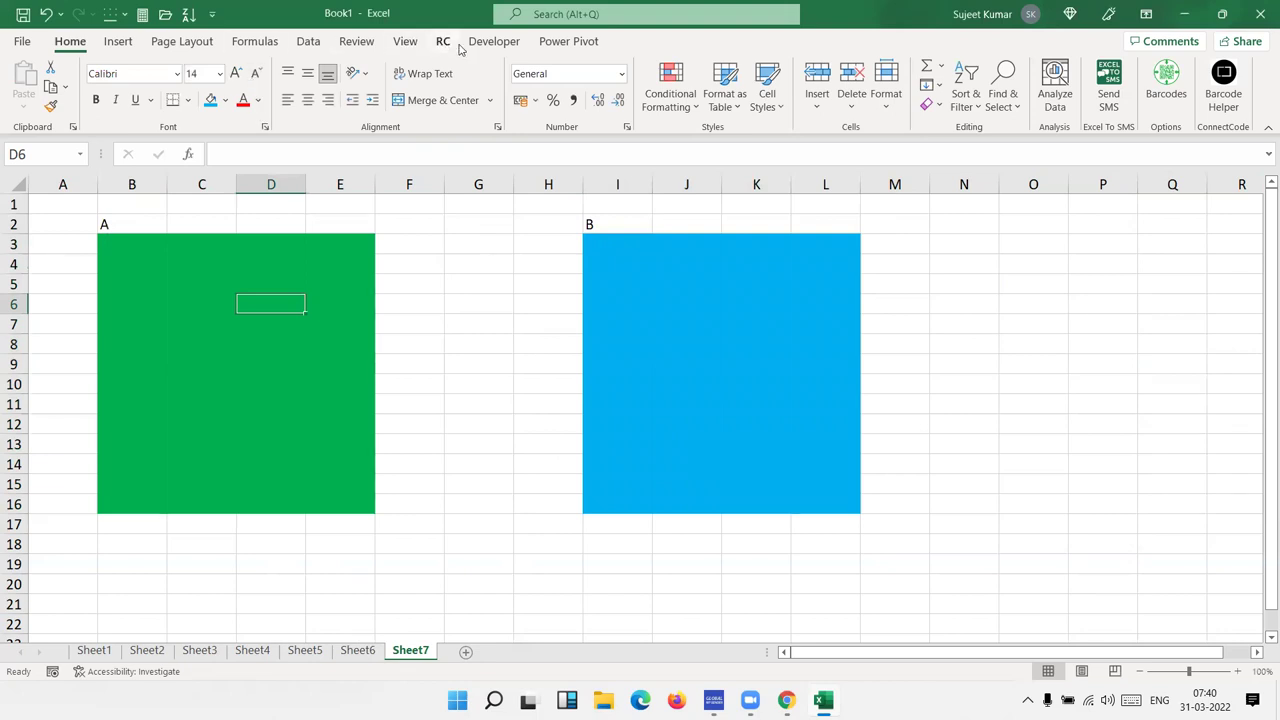
{"action": "left_click", "coordinate": [356, 41]}
{"action": "mouse_move", "coordinate": [109, 246]}
{"action": "left_mouse_down"}
{"action": "mouse_move", "coordinate": [260, 387]}
{"action": "mouse_move", "coordinate": [354, 508]}
{"action": "left_mouse_up"}
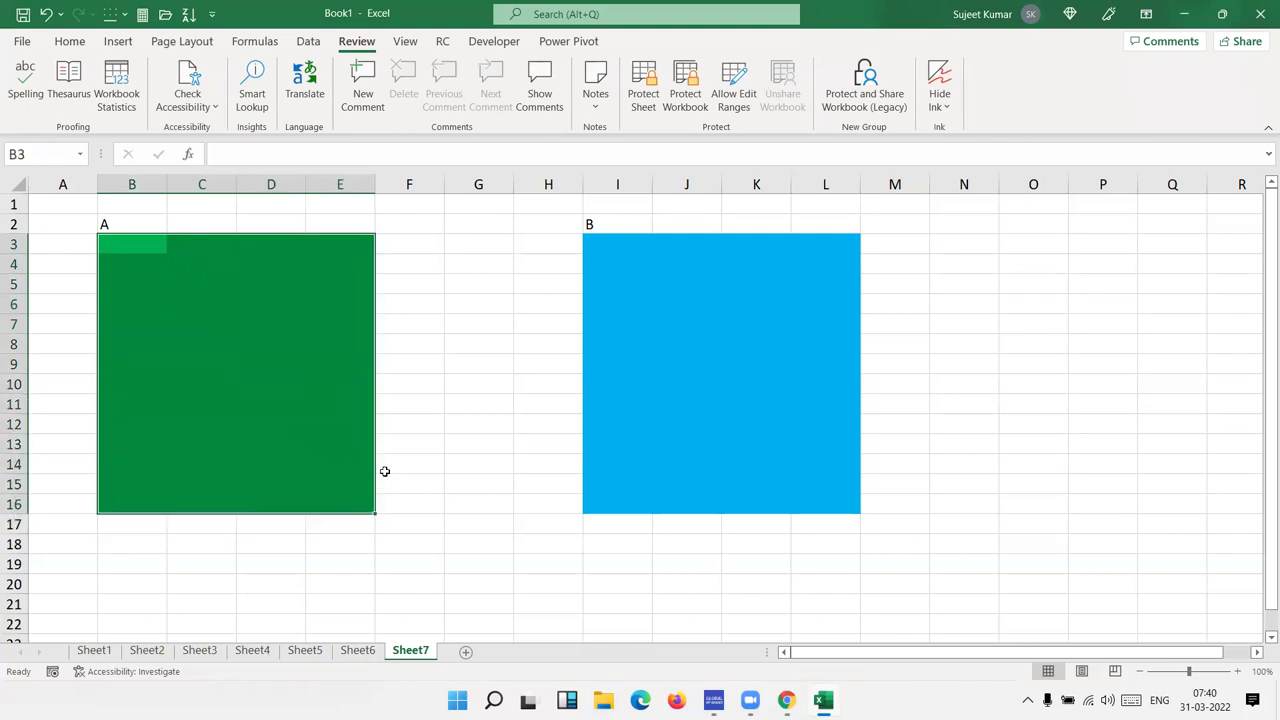
Step: Create editable range Range1 for B3:E16 with a password
{"action": "left_click", "coordinate": [731, 90]}
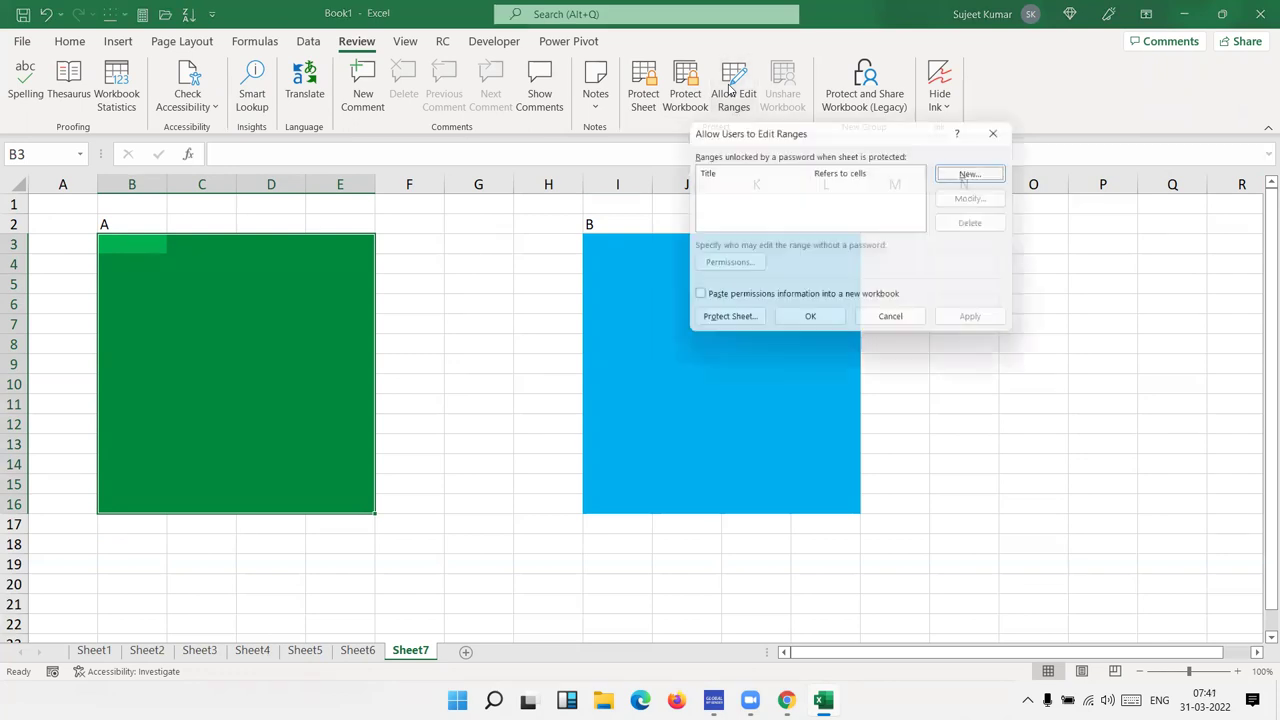
{"action": "left_click", "coordinate": [977, 173]}
{"action": "left_click", "coordinate": [737, 268]}
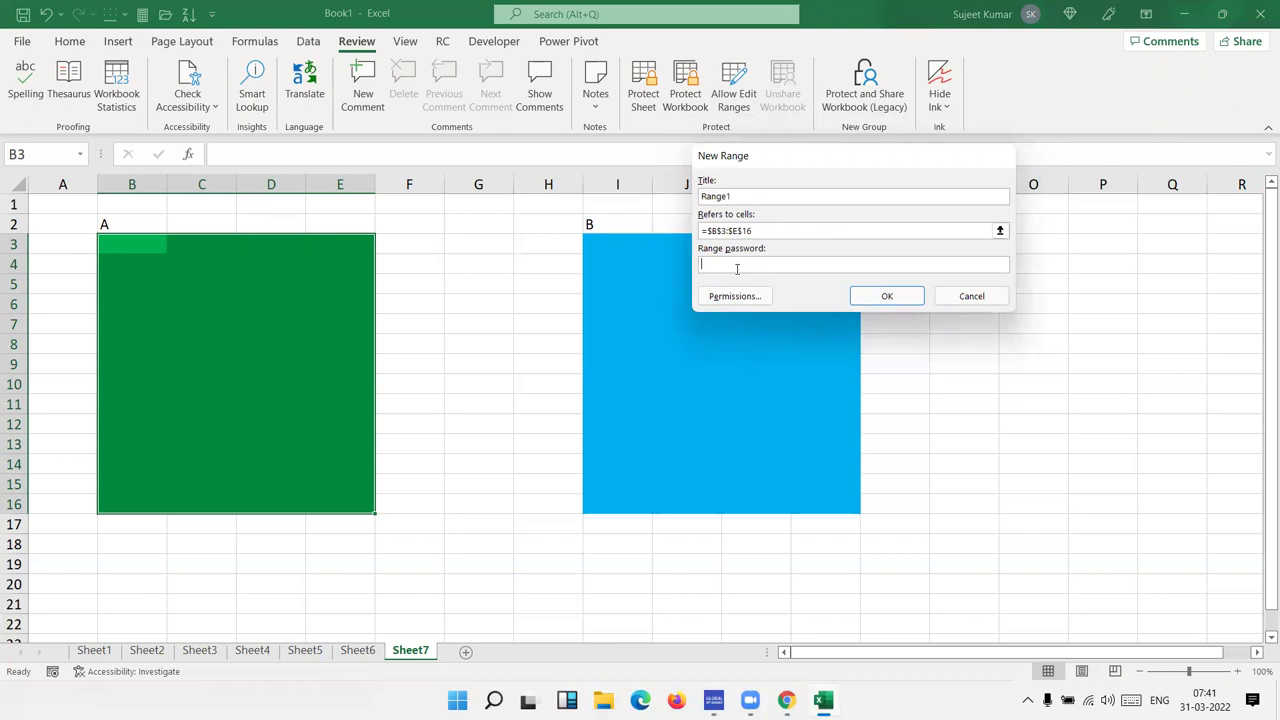
{"action": "left_click", "coordinate": [874, 294]}
{"action": "left_click", "coordinate": [872, 292]}
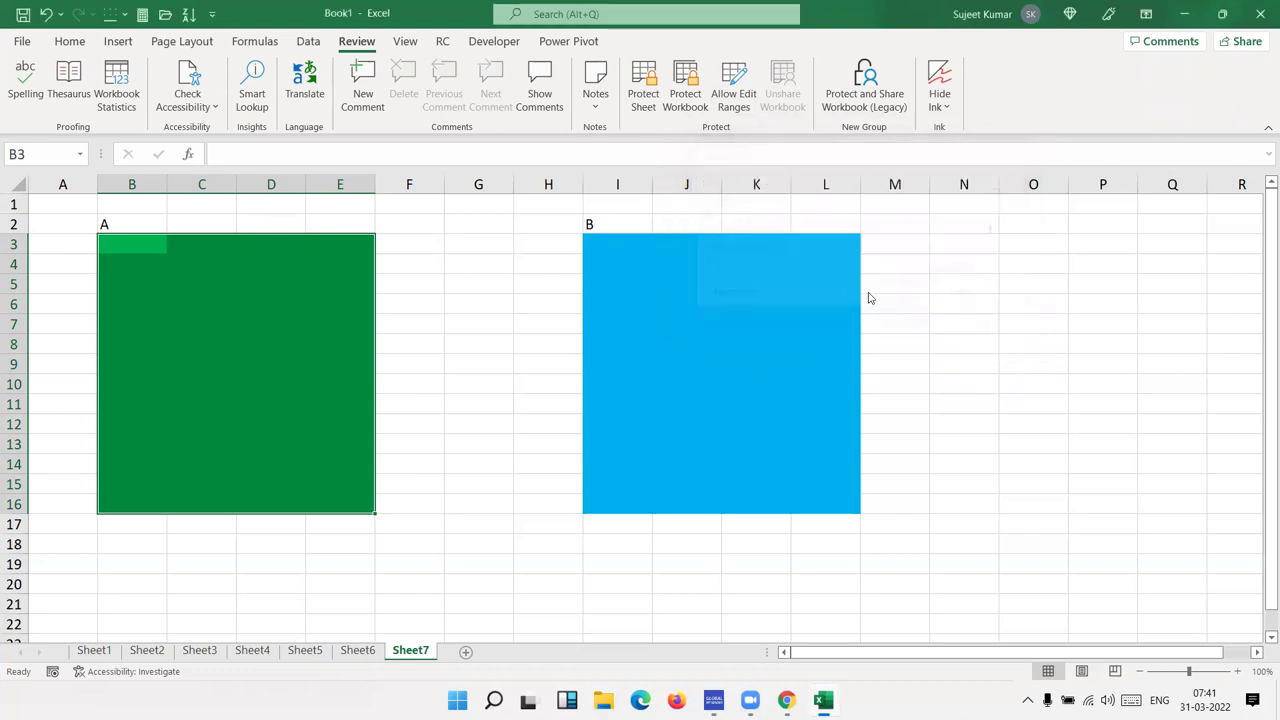
Step: Create Range2 for I3:L16 with a password and apply both ranges
{"action": "left_click", "coordinate": [979, 174]}
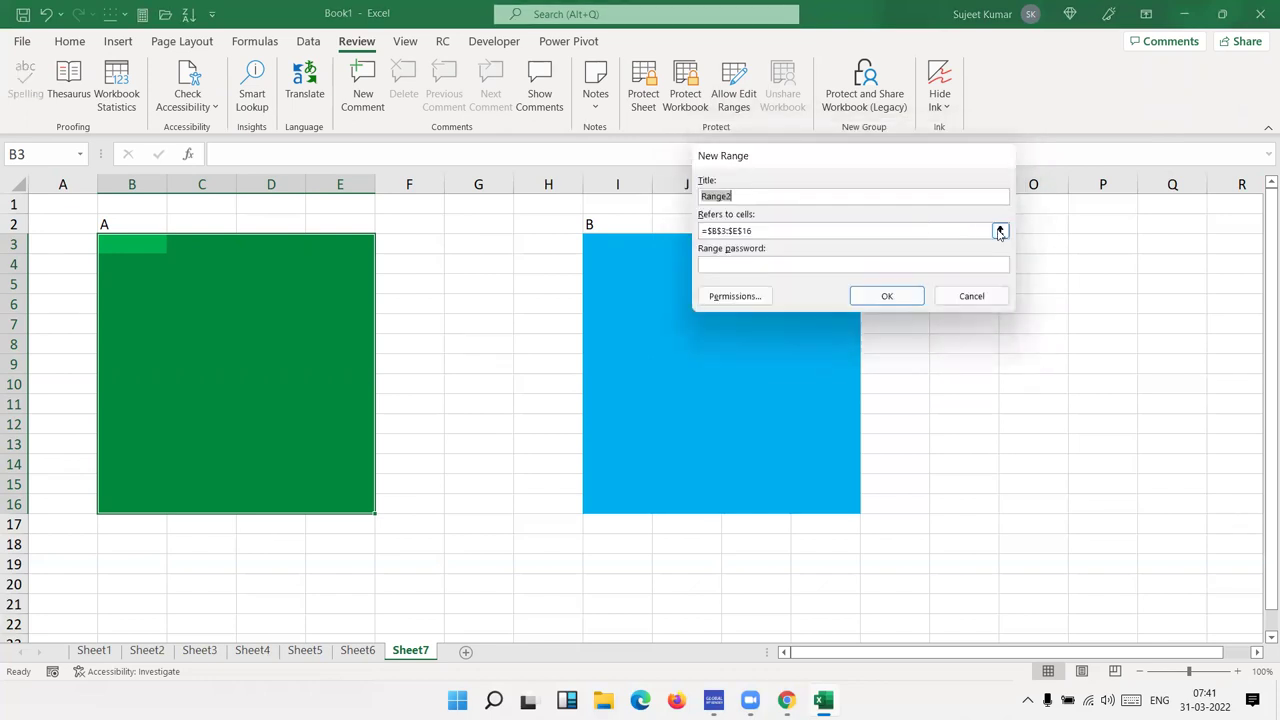
{"action": "left_click", "coordinate": [999, 231]}
{"action": "mouse_move", "coordinate": [594, 240]}
{"action": "left_mouse_down"}
{"action": "mouse_move", "coordinate": [708, 347]}
{"action": "mouse_move", "coordinate": [817, 509]}
{"action": "left_mouse_up"}
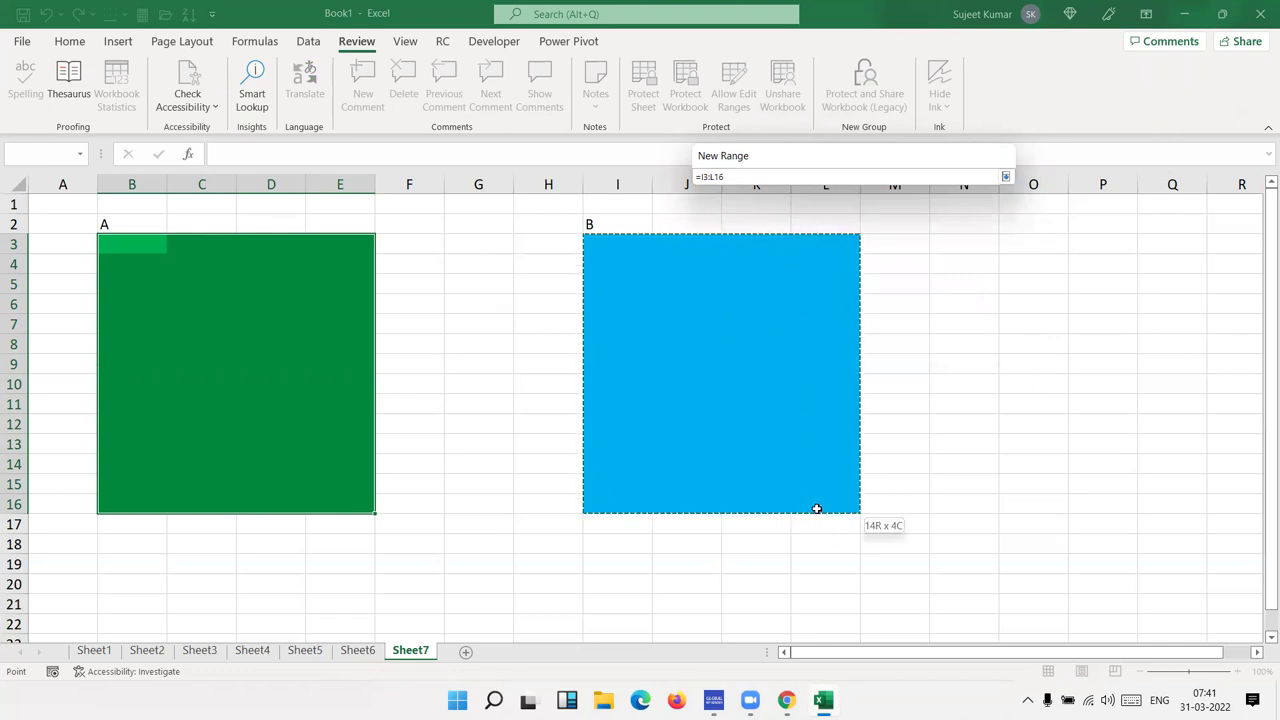
{"action": "left_click", "coordinate": [1005, 176]}
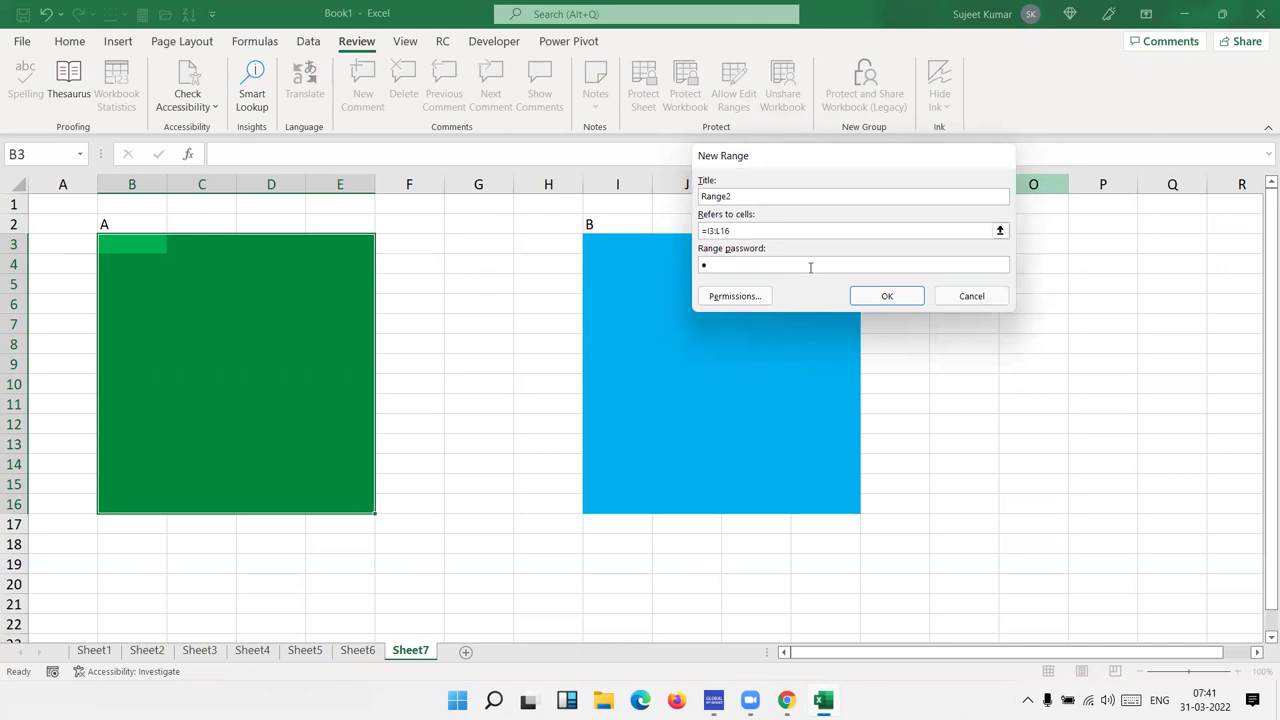
{"action": "key", "text": "Return"}
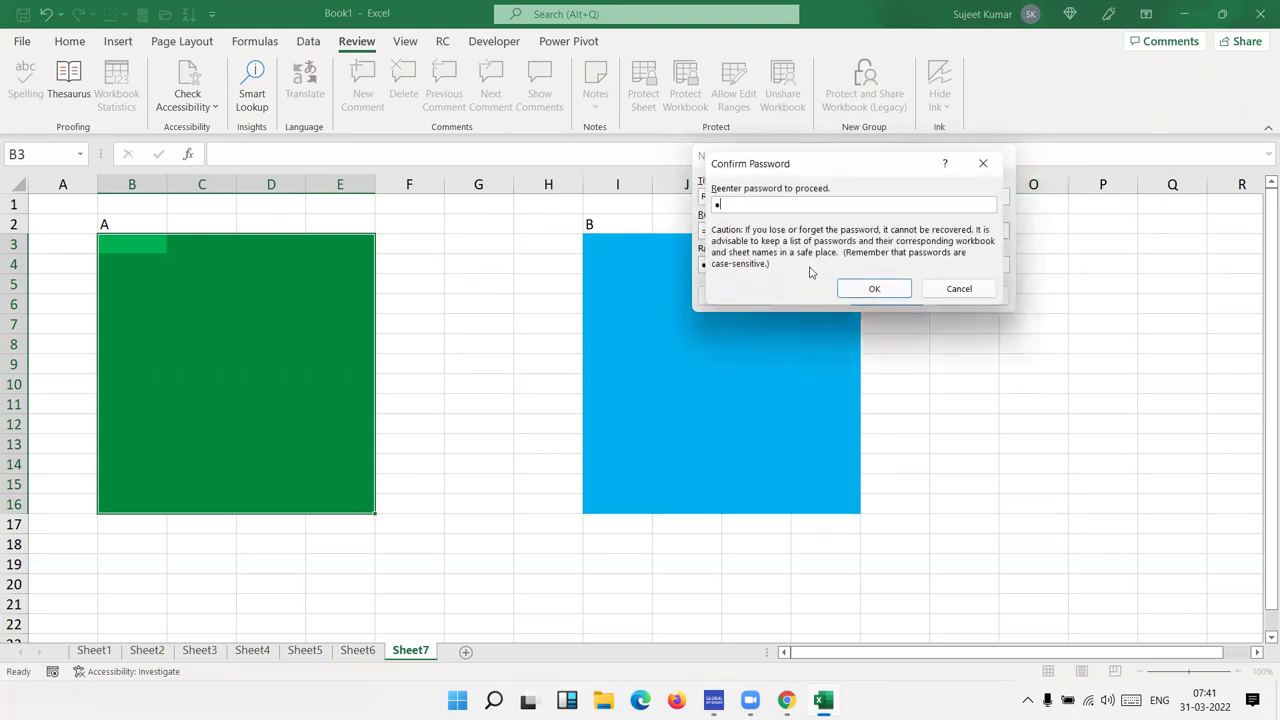
{"action": "key", "text": "Return"}
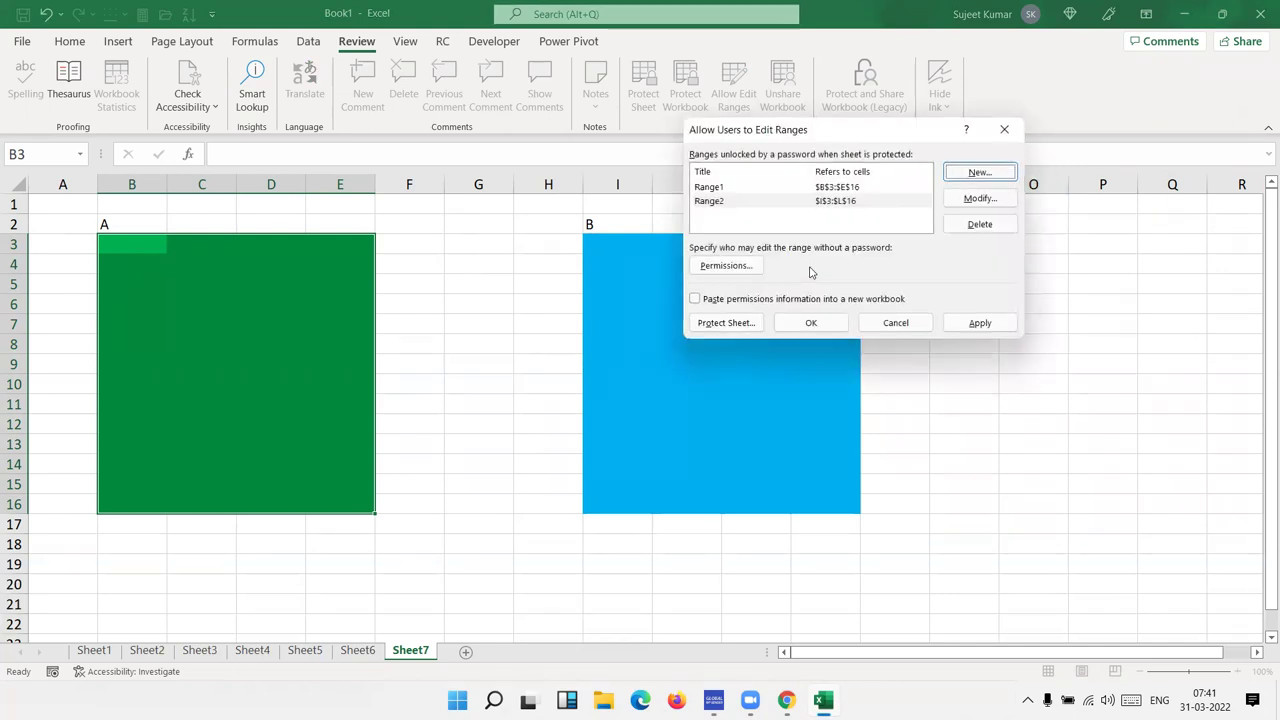
{"action": "left_click", "coordinate": [995, 327]}
{"action": "left_click", "coordinate": [845, 327]}
Step: Test typing in I8, cancel the entry, and select G8
{"action": "left_click", "coordinate": [605, 342]}
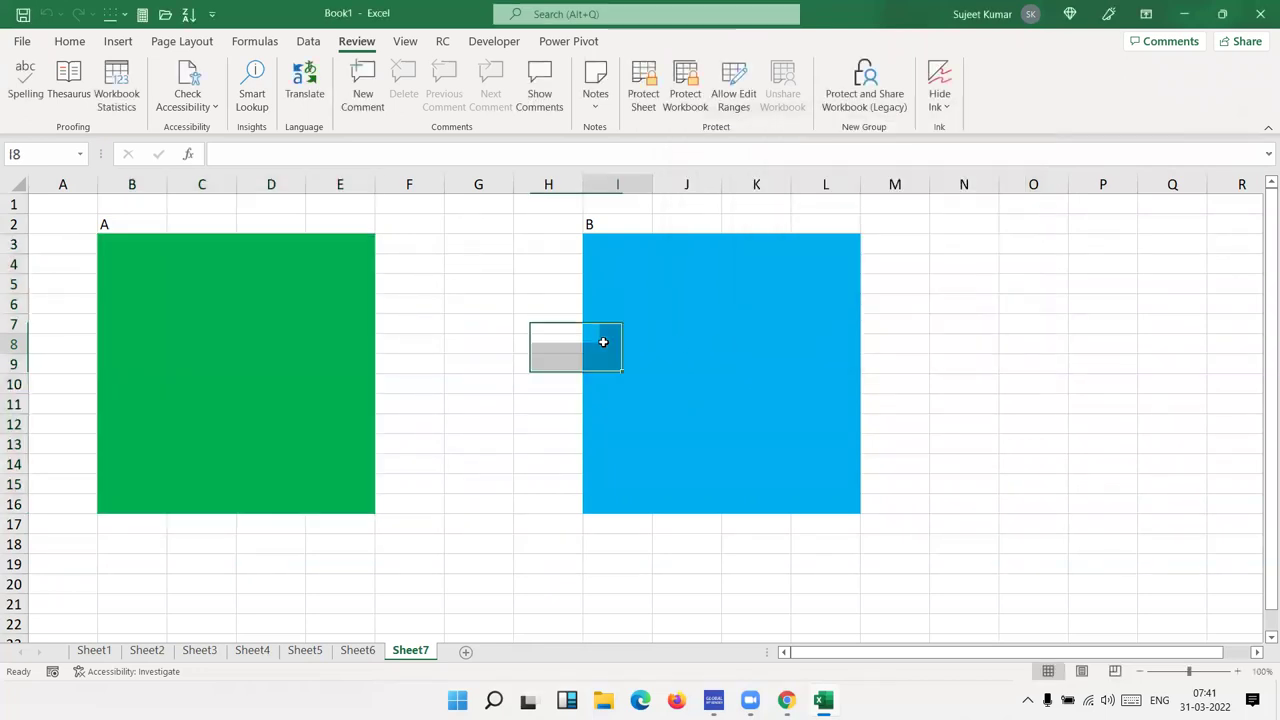
{"action": "type", "text": "i8"}
{"action": "key", "text": "Escape"}
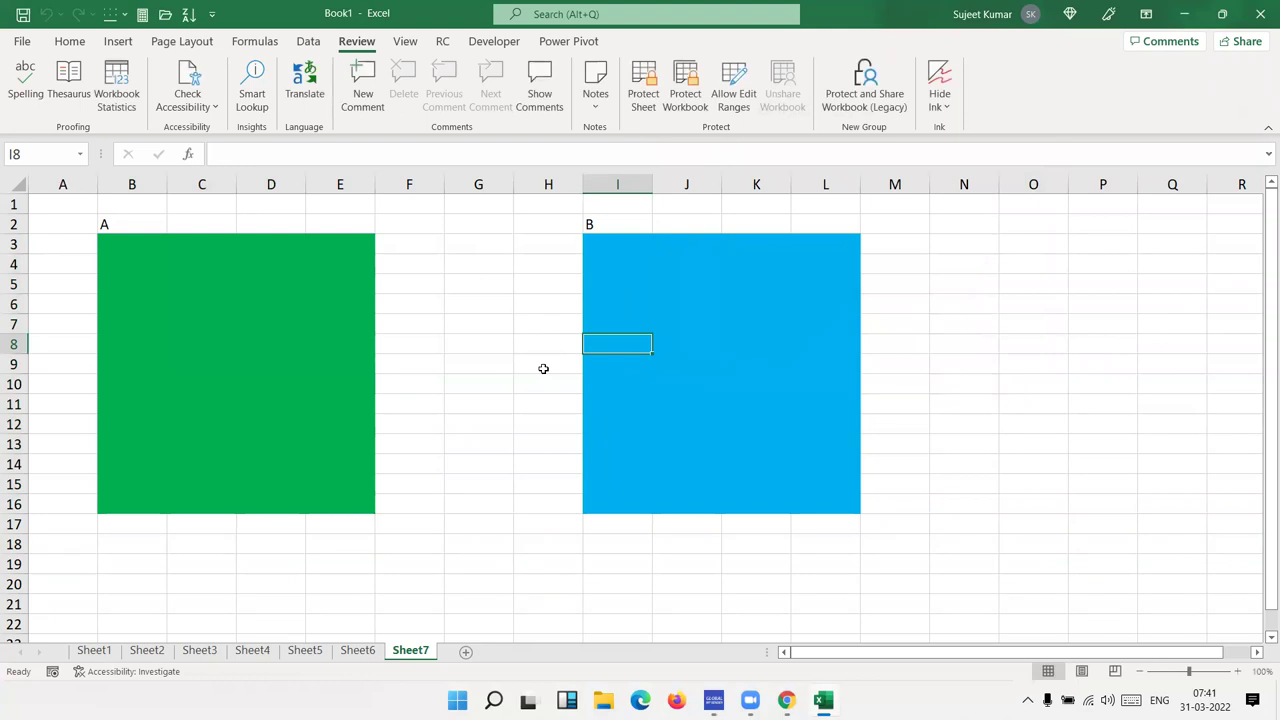
{"action": "left_click", "coordinate": [510, 348]}
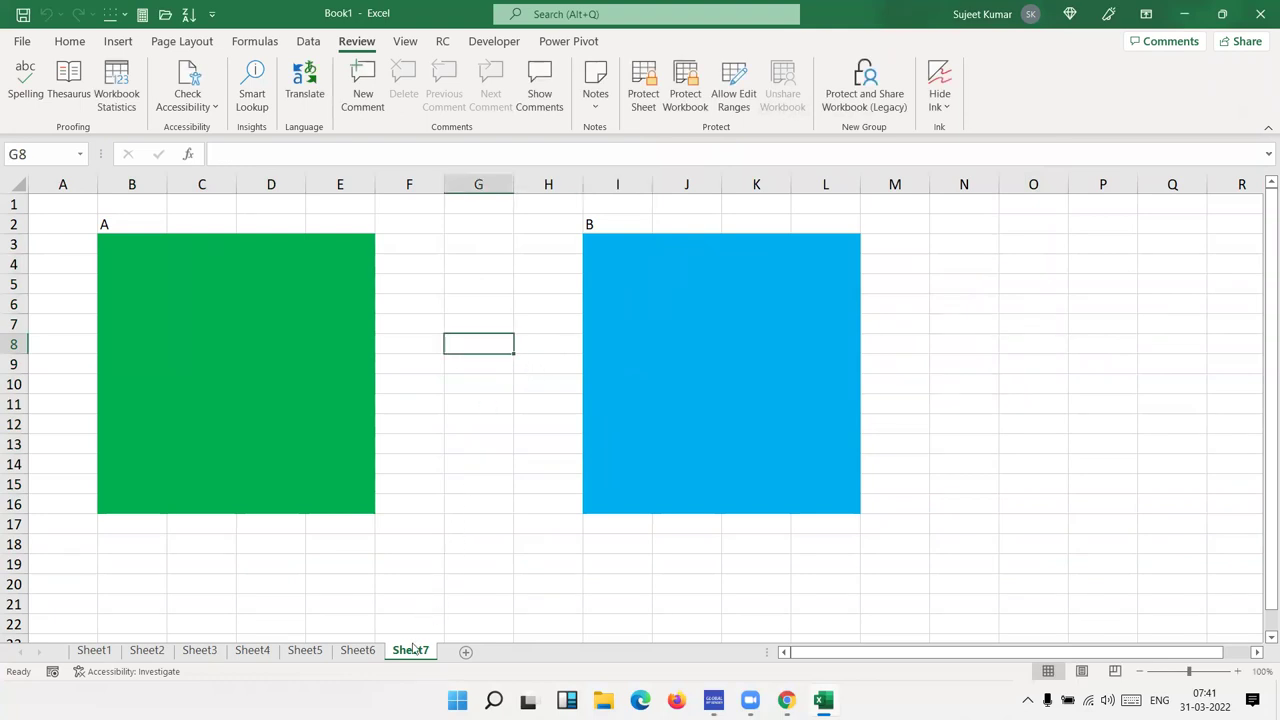
Step: Protect Sheet7 with default permissions and test editing G10 and N8 to get the warning
{"action": "right_click", "coordinate": [409, 652]}
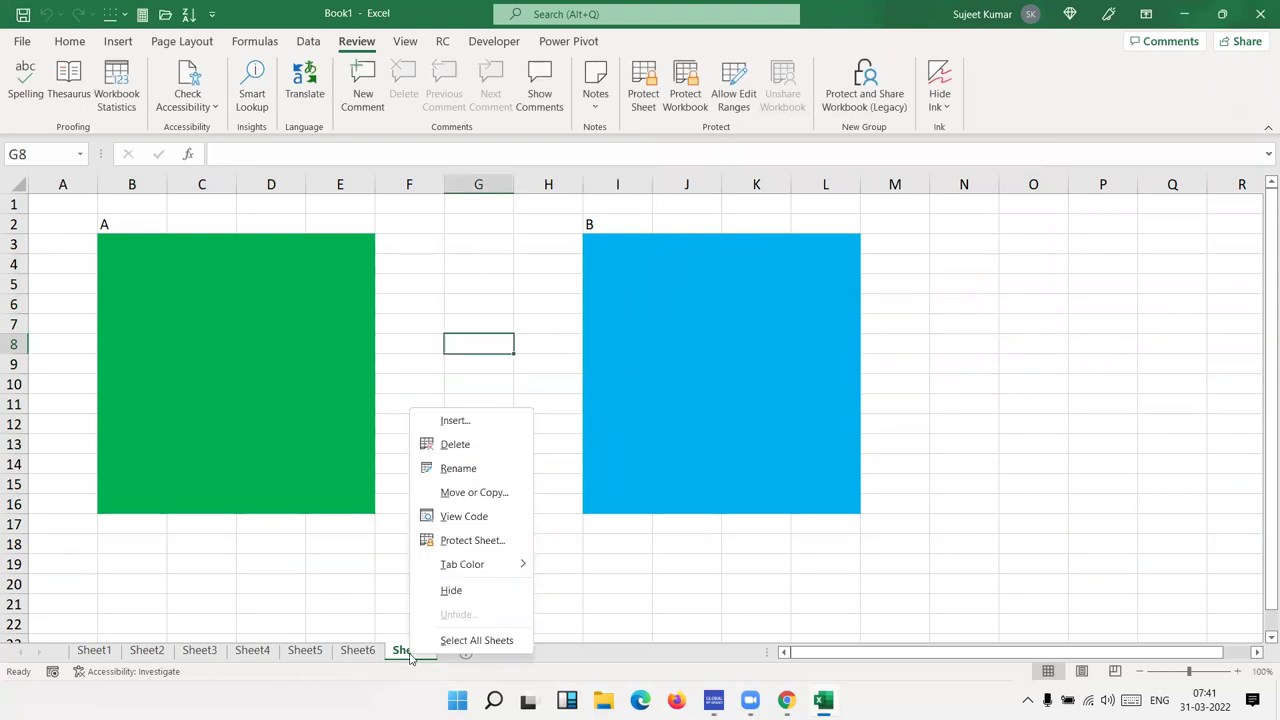
{"action": "left_click", "coordinate": [453, 543]}
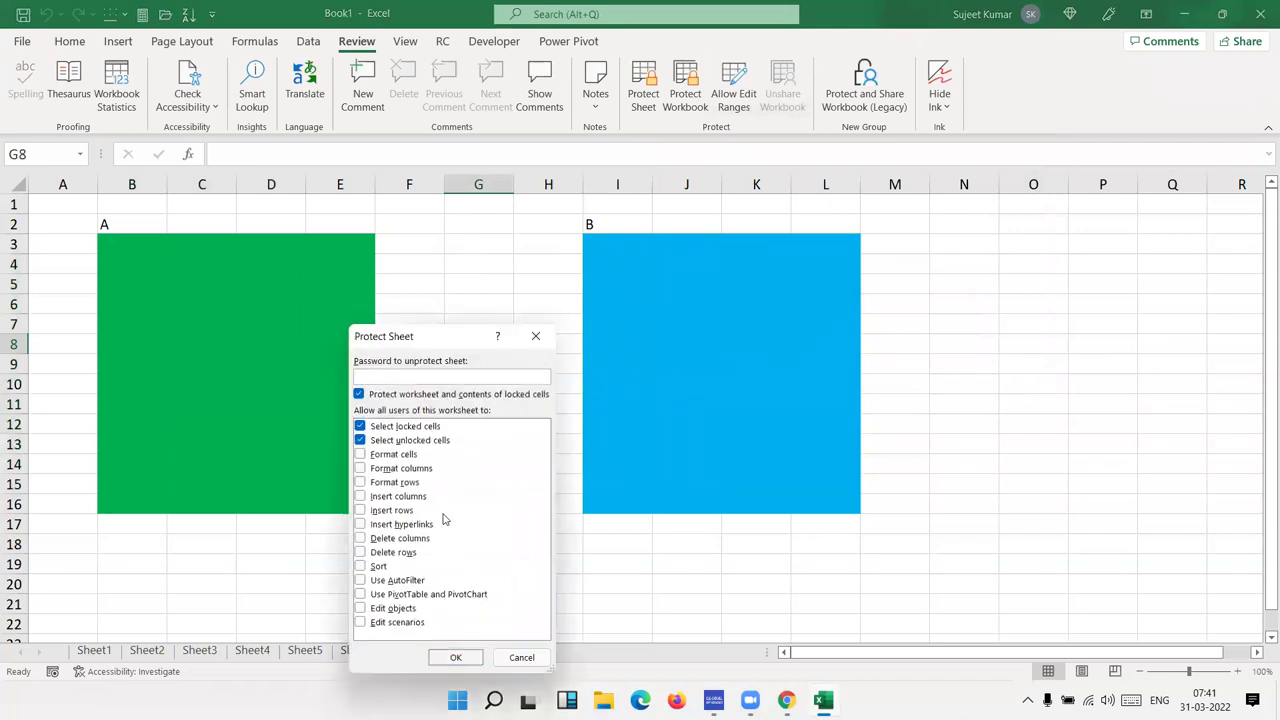
{"action": "key", "text": "Return"}
{"action": "left_click", "coordinate": [347, 386]}
{"action": "double_click", "coordinate": [448, 384]}
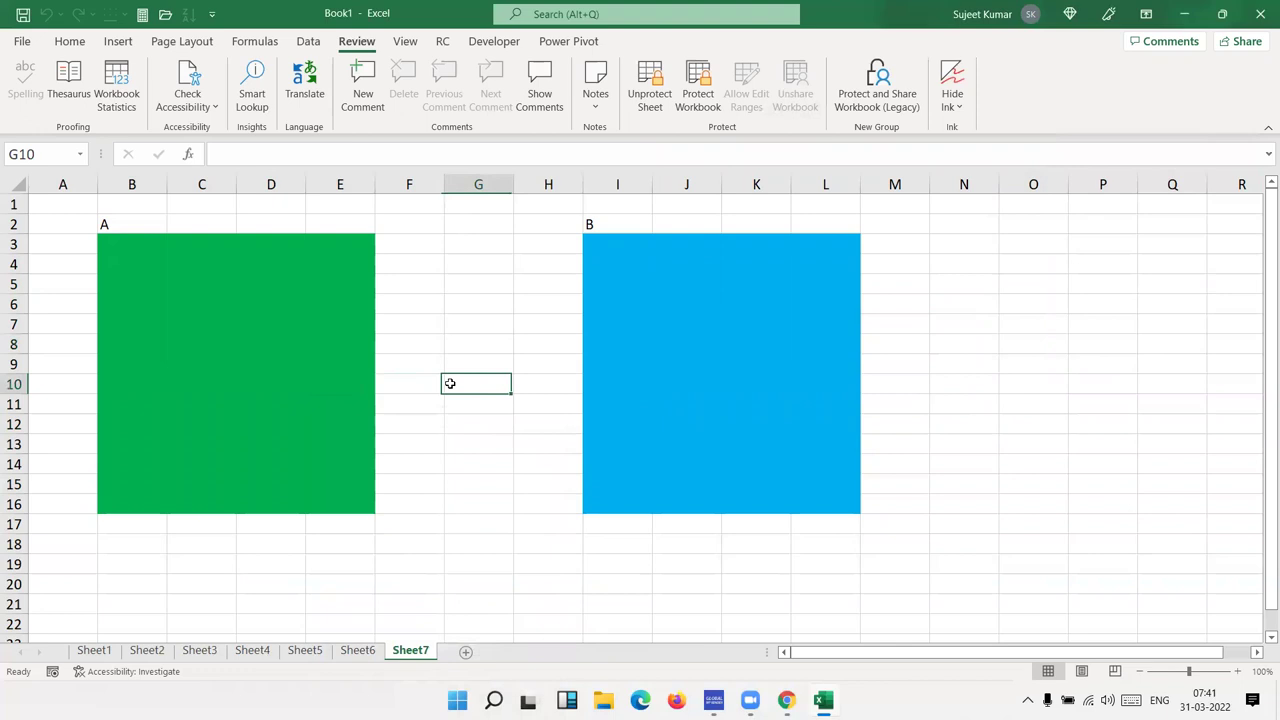
{"action": "left_click", "coordinate": [648, 399]}
{"action": "double_click", "coordinate": [980, 347]}
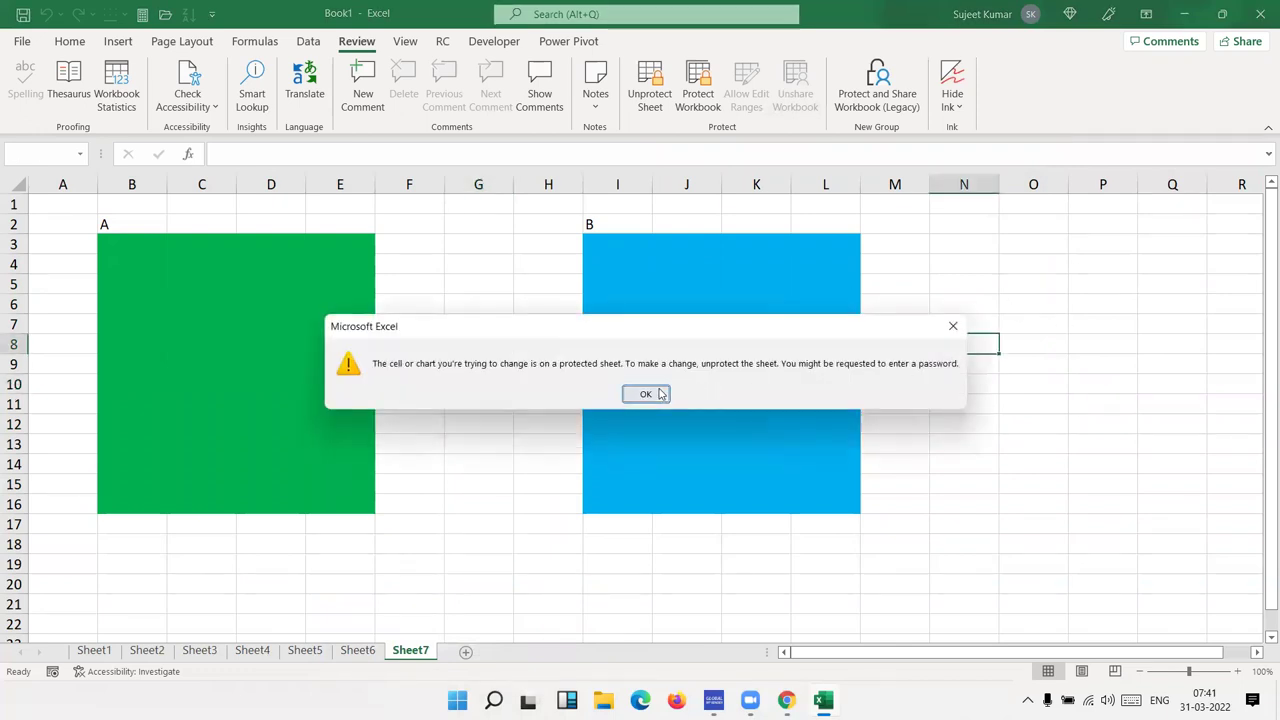
Step: Unlock Range1 with its password and enter sdfd, sdf, sdf in C5:E5
{"action": "left_click", "coordinate": [646, 394]}
{"action": "left_click", "coordinate": [219, 288]}
{"action": "double_click", "coordinate": [219, 288]}
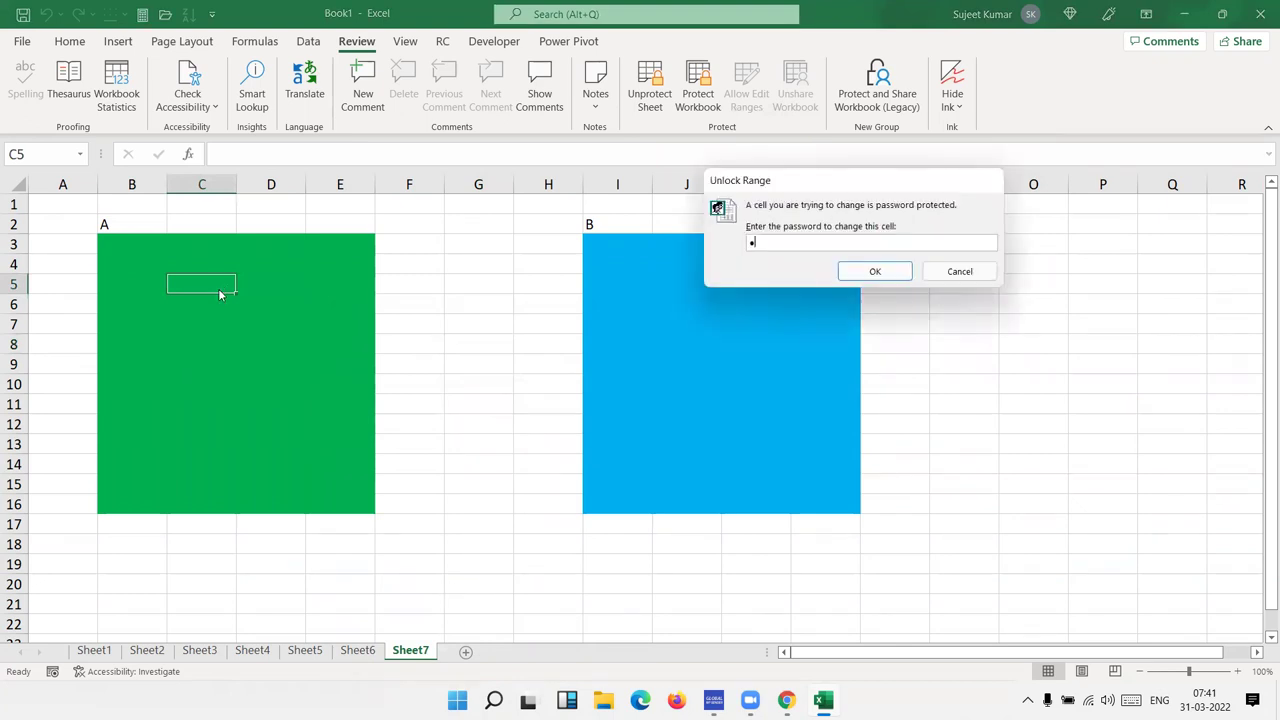
{"action": "key", "text": "Return"}
{"action": "type", "text": "sd"}
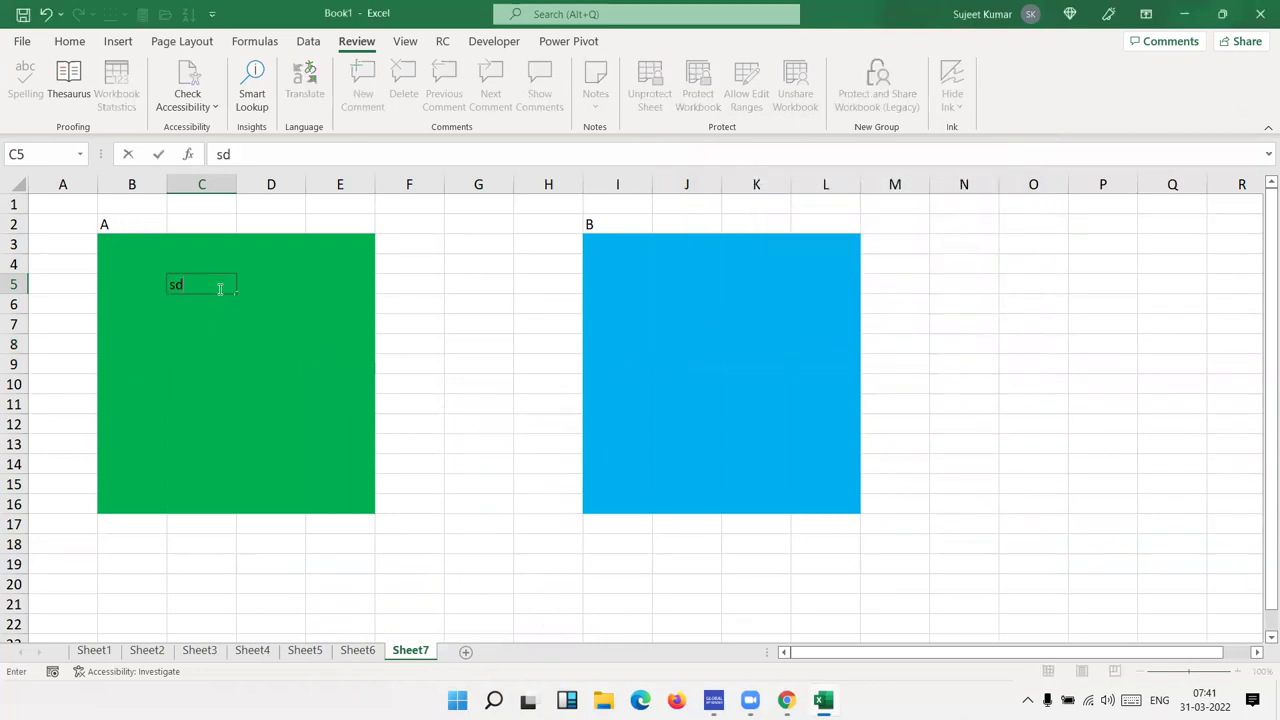
{"action": "type", "text": "fd"}
{"action": "key", "text": "Tab"}
{"action": "type", "text": "sdf"}
{"action": "key", "text": "Tab"}
{"action": "type", "text": "sdf"}
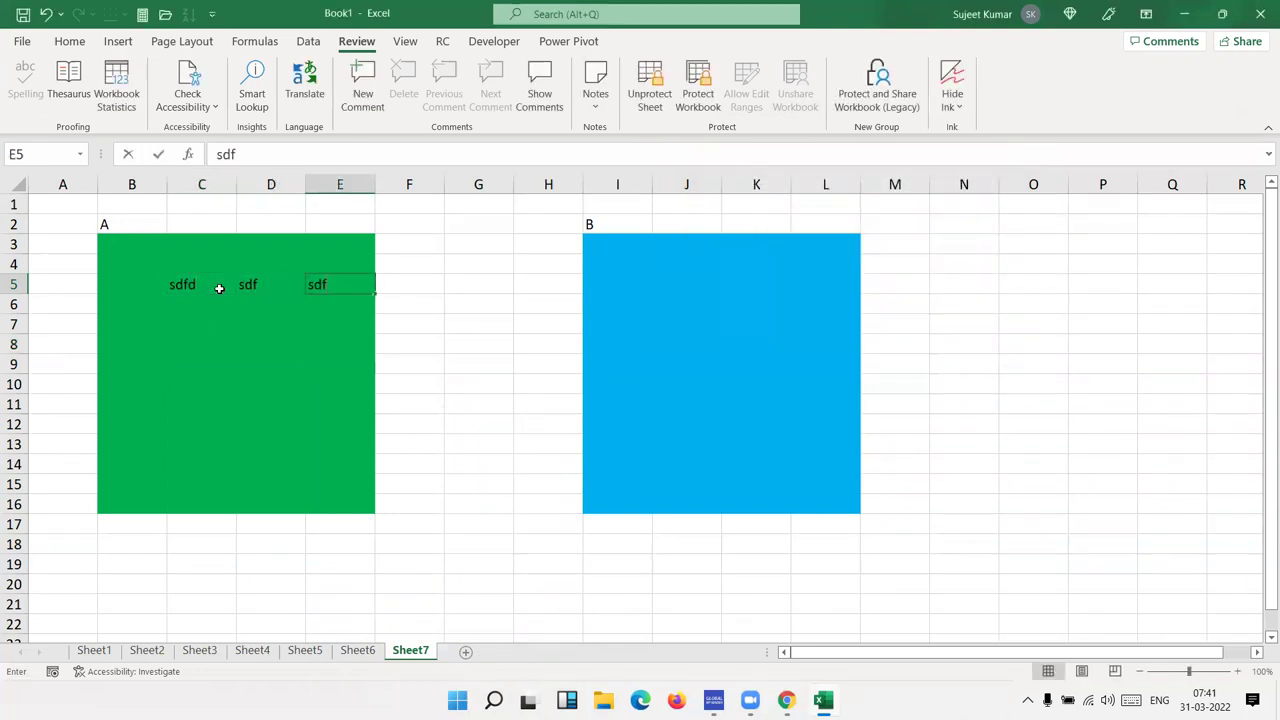
{"action": "key", "text": "Tab"}
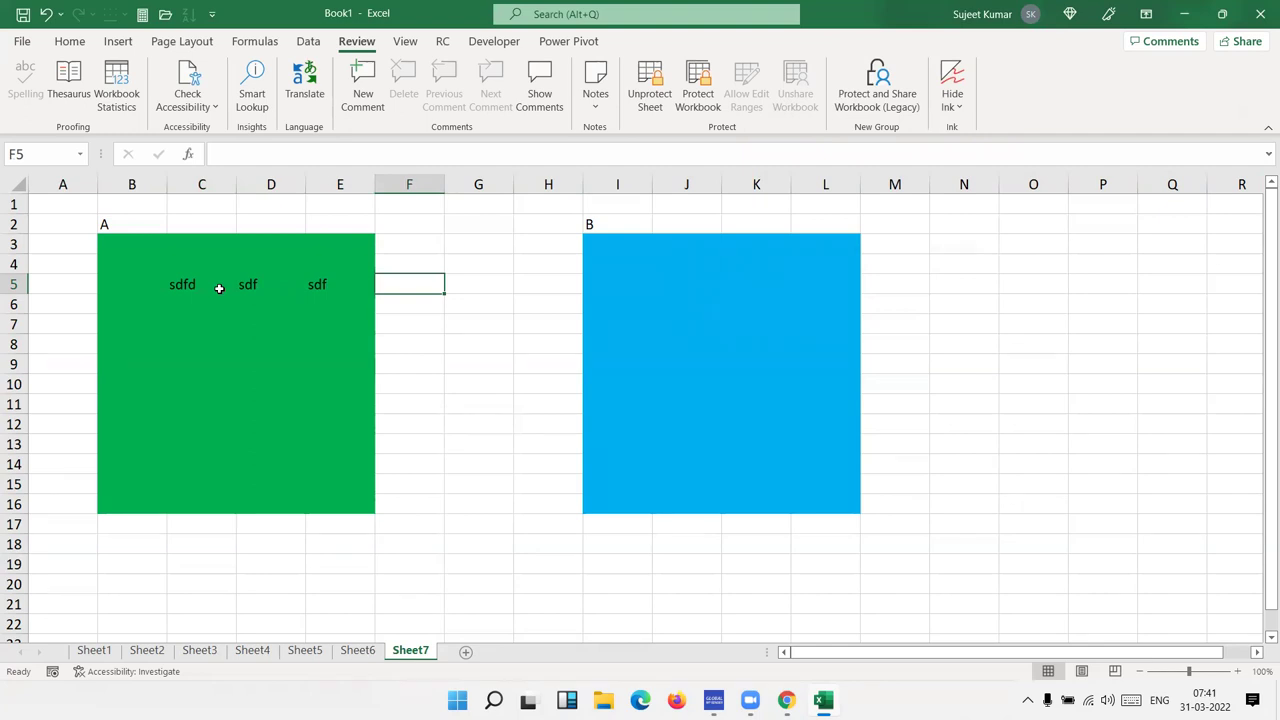
Step: Try editing I5 with a wrong Range2 password and dismiss the error
{"action": "left_click", "coordinate": [593, 283]}
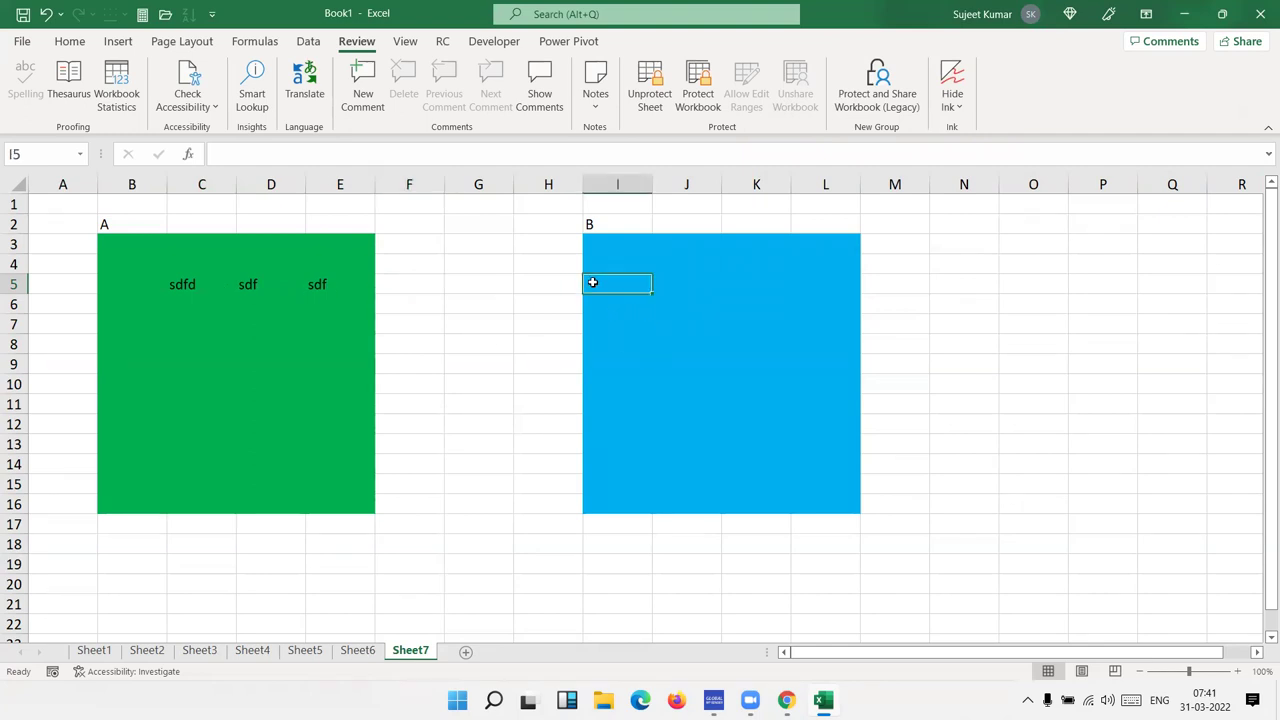
{"action": "double_click", "coordinate": [593, 283]}
{"action": "type", "text": "1"}
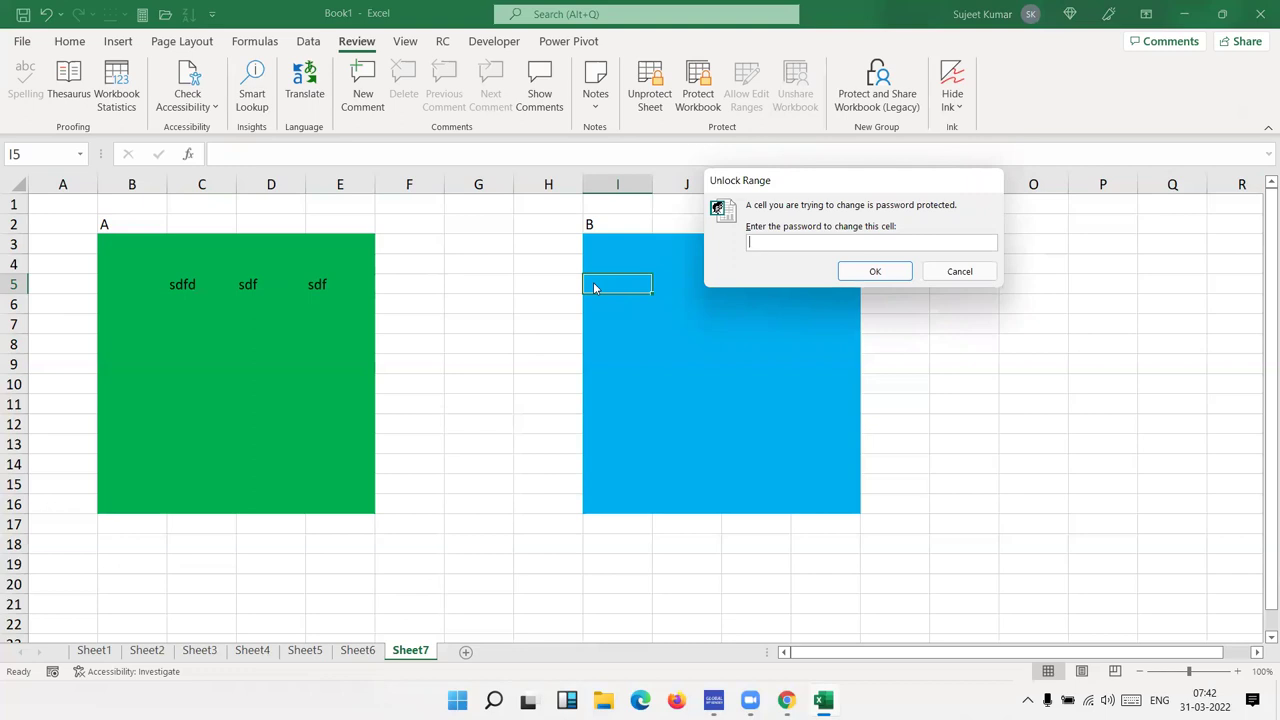
{"action": "key", "text": "Return"}
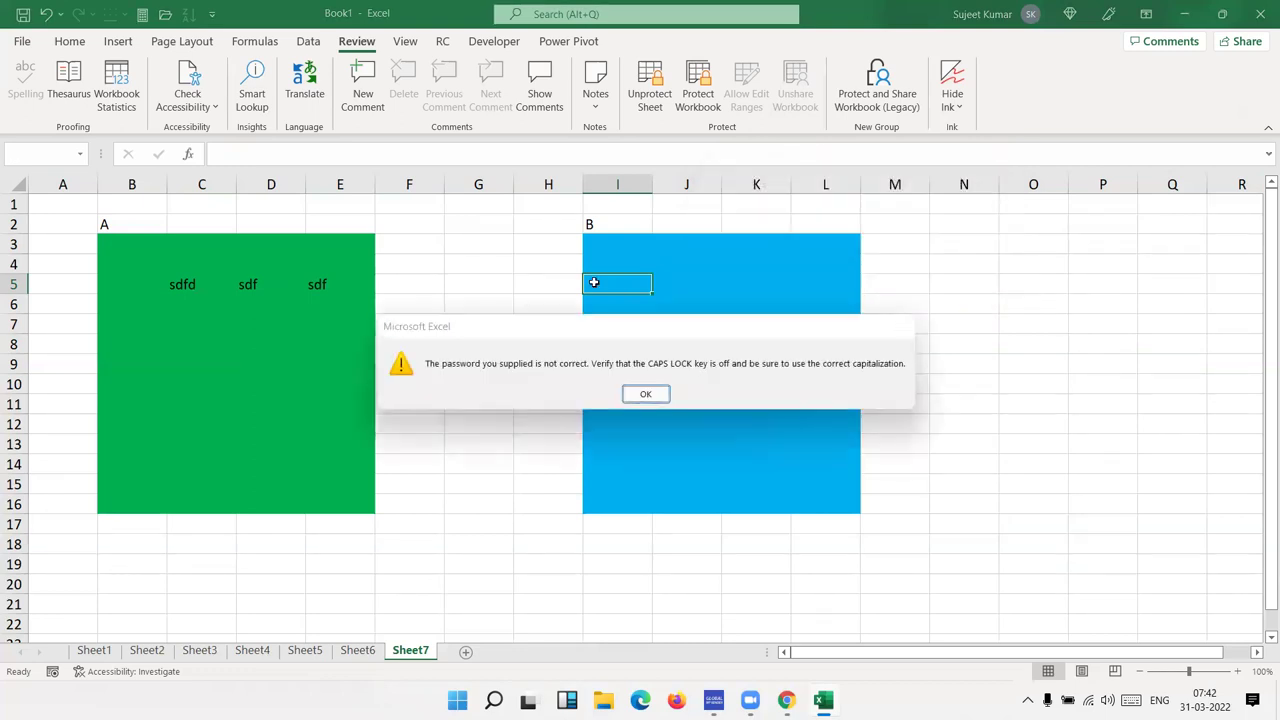
{"action": "key", "text": "Return"}
Step: Type sd into cell D7 of the green block
{"action": "left_click", "coordinate": [255, 326]}
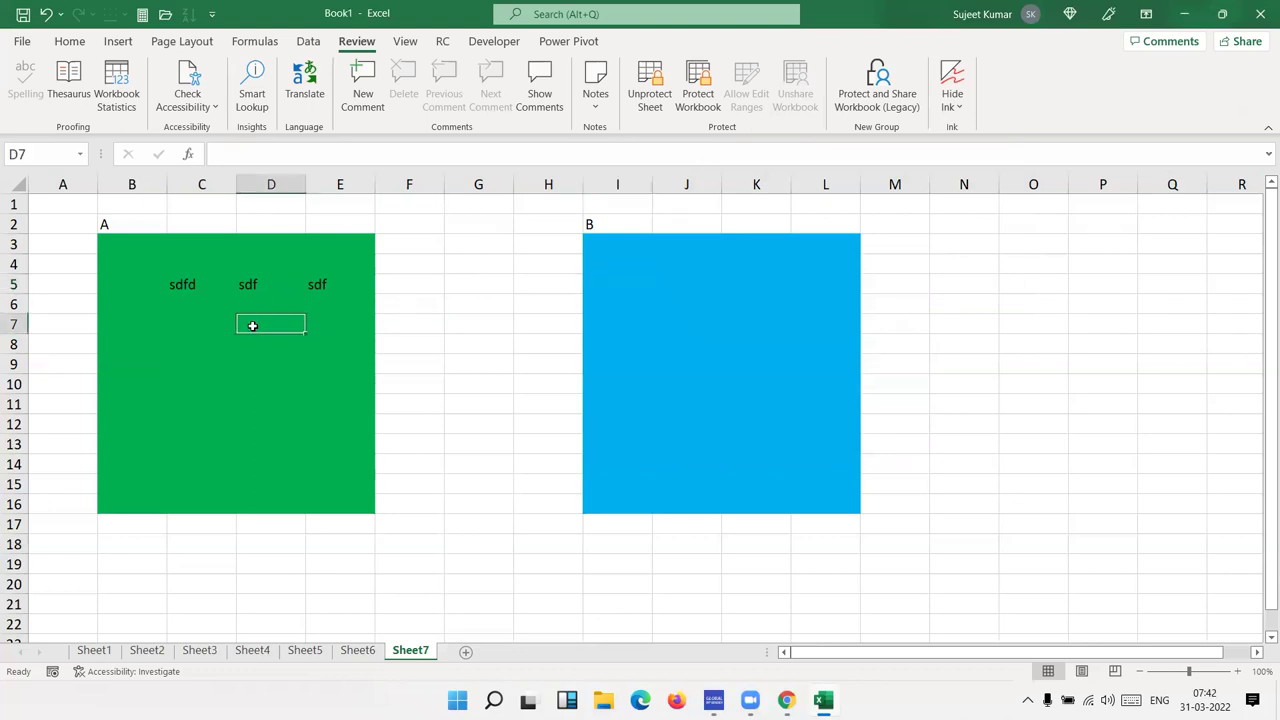
{"action": "type", "text": "sd"}
{"action": "left_click", "coordinate": [240, 379]}
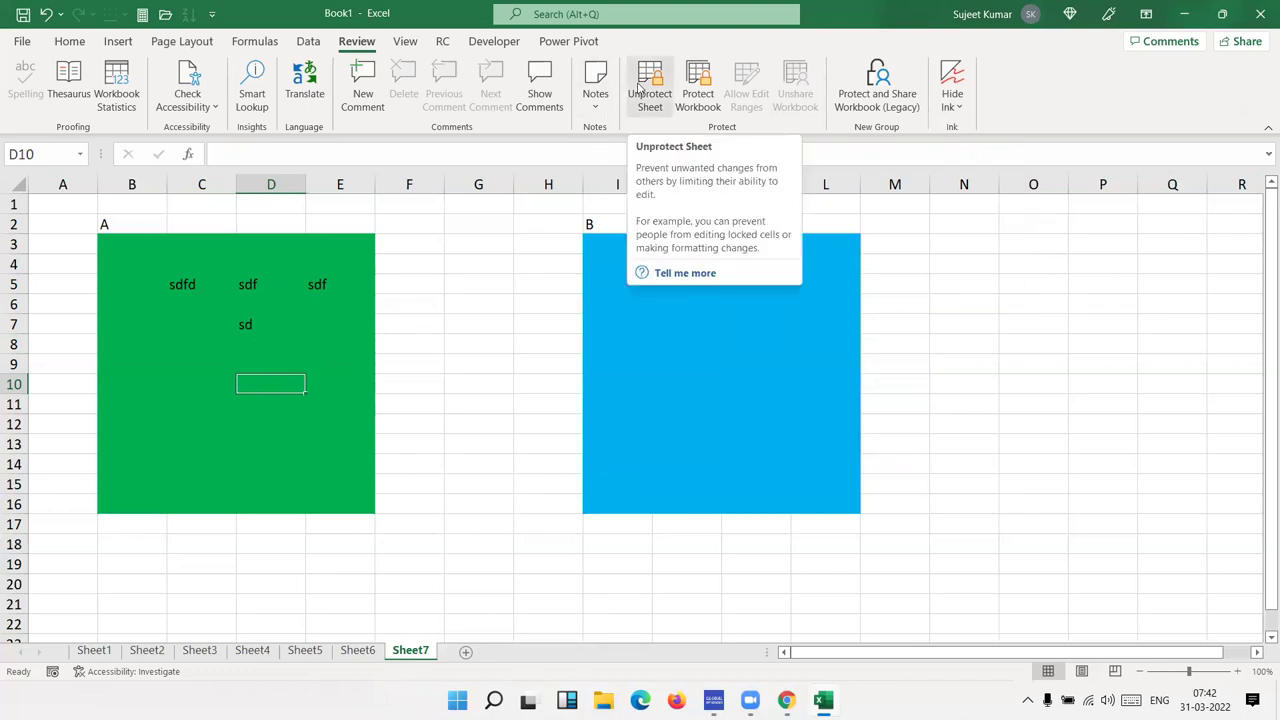
Step: Lock the workbook structure with a password via Protect Workbook
{"action": "left_click", "coordinate": [489, 445]}
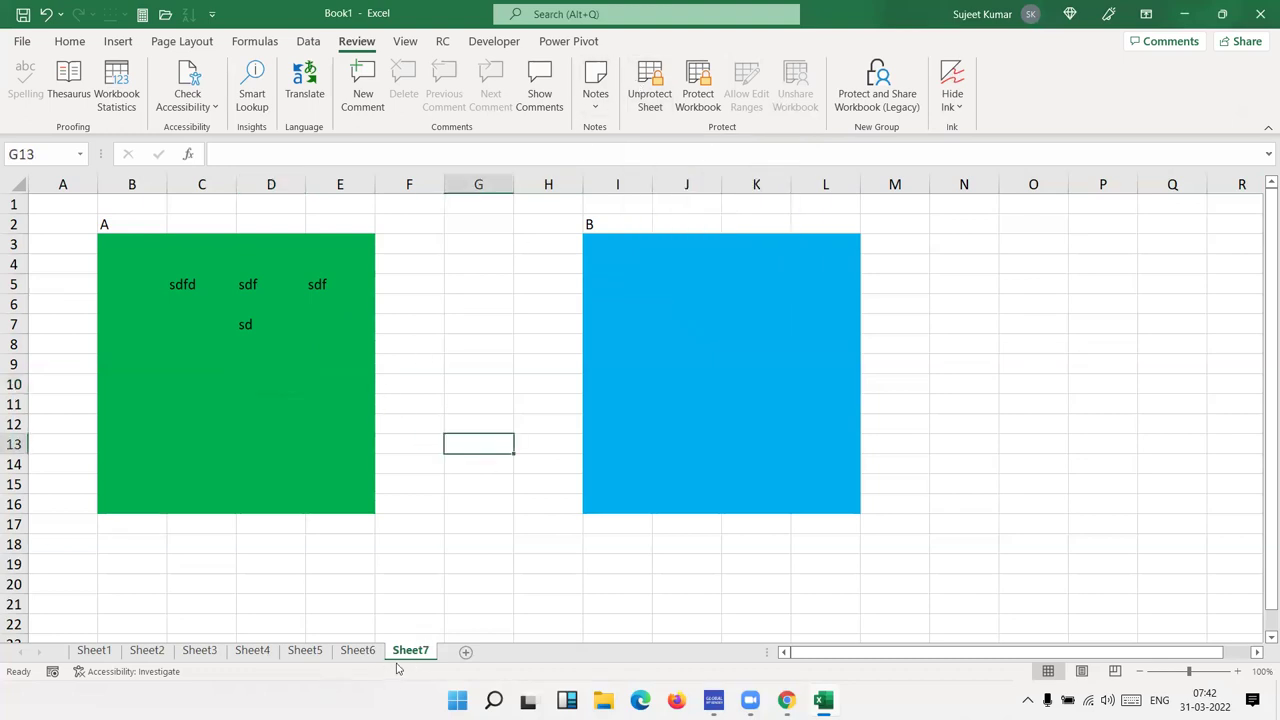
{"action": "right_click", "coordinate": [411, 650]}
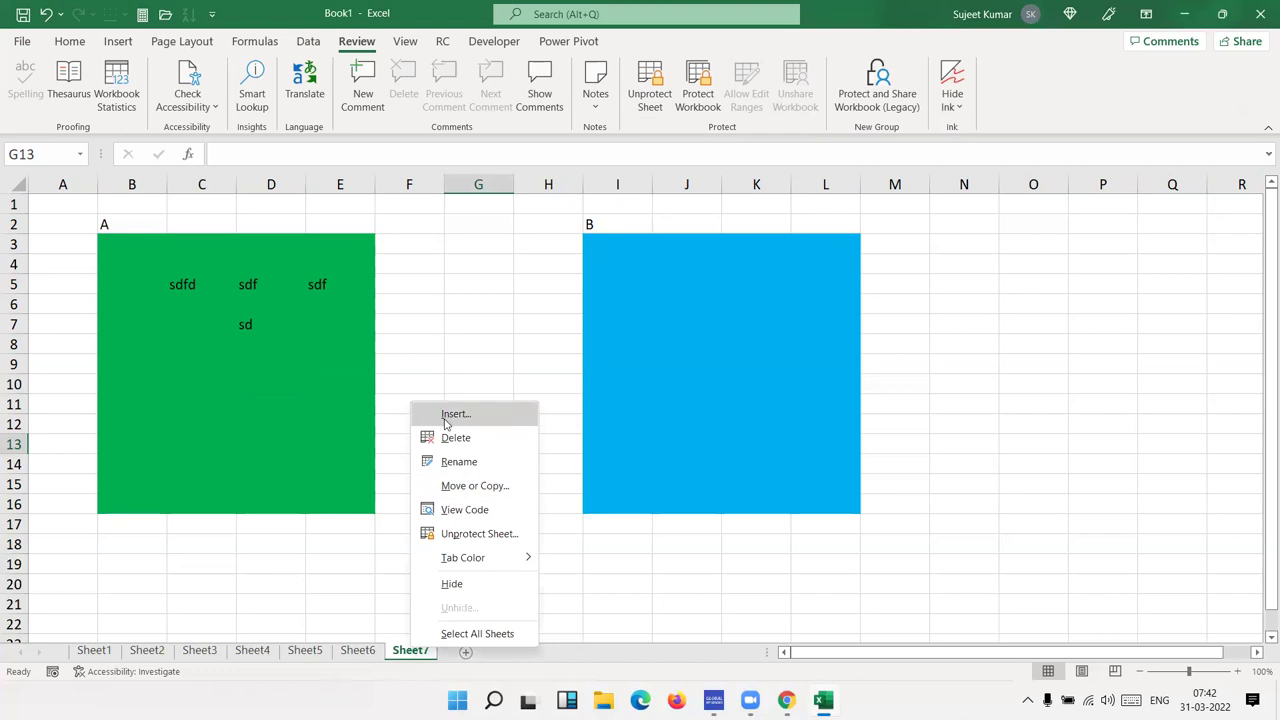
{"action": "key", "text": "Escape"}
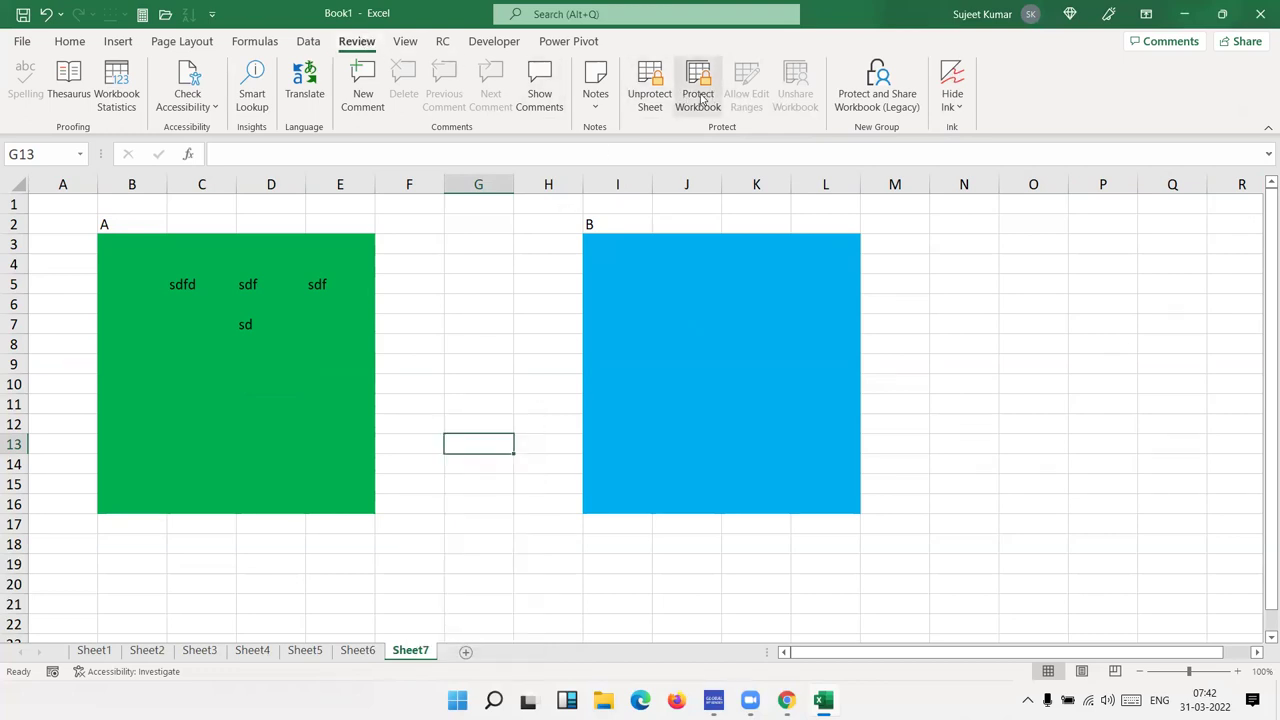
{"action": "left_click", "coordinate": [698, 97]}
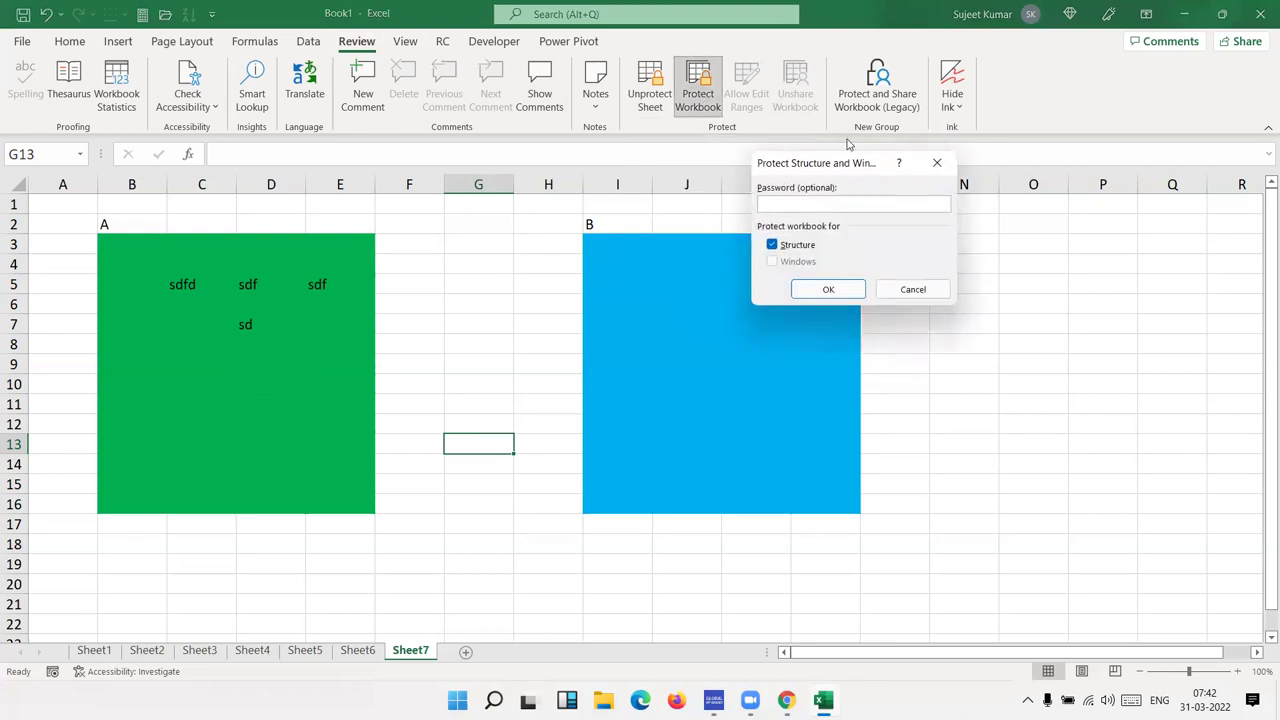
{"action": "key", "text": "Return"}
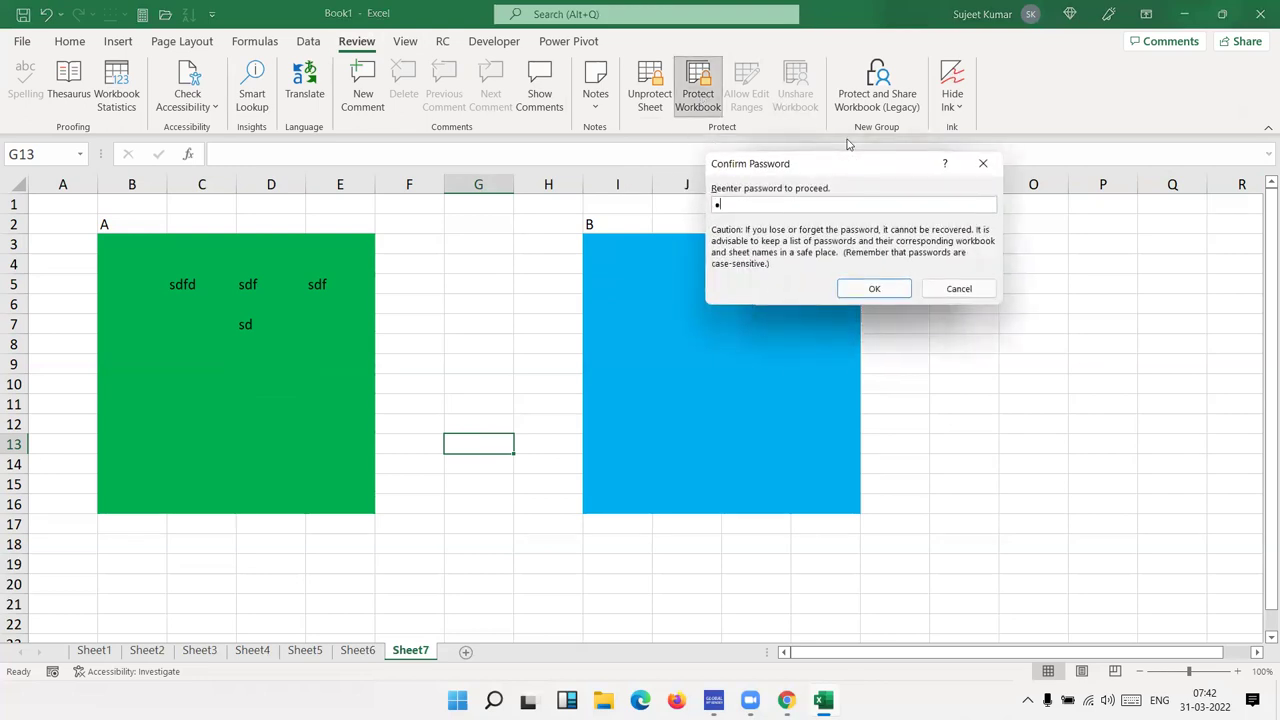
{"action": "key", "text": "Return"}
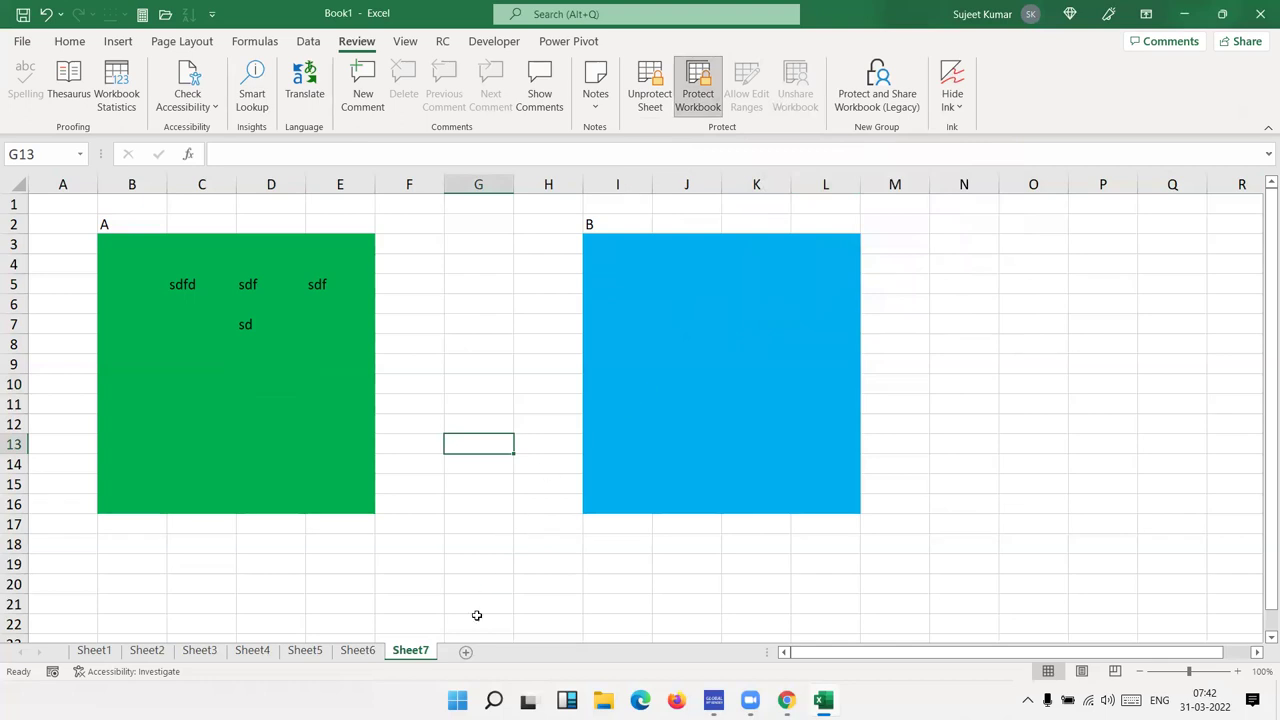
Step: Check that Sheet7's tab options for inserting, deleting and renaming are greyed out
{"action": "right_click", "coordinate": [424, 654]}
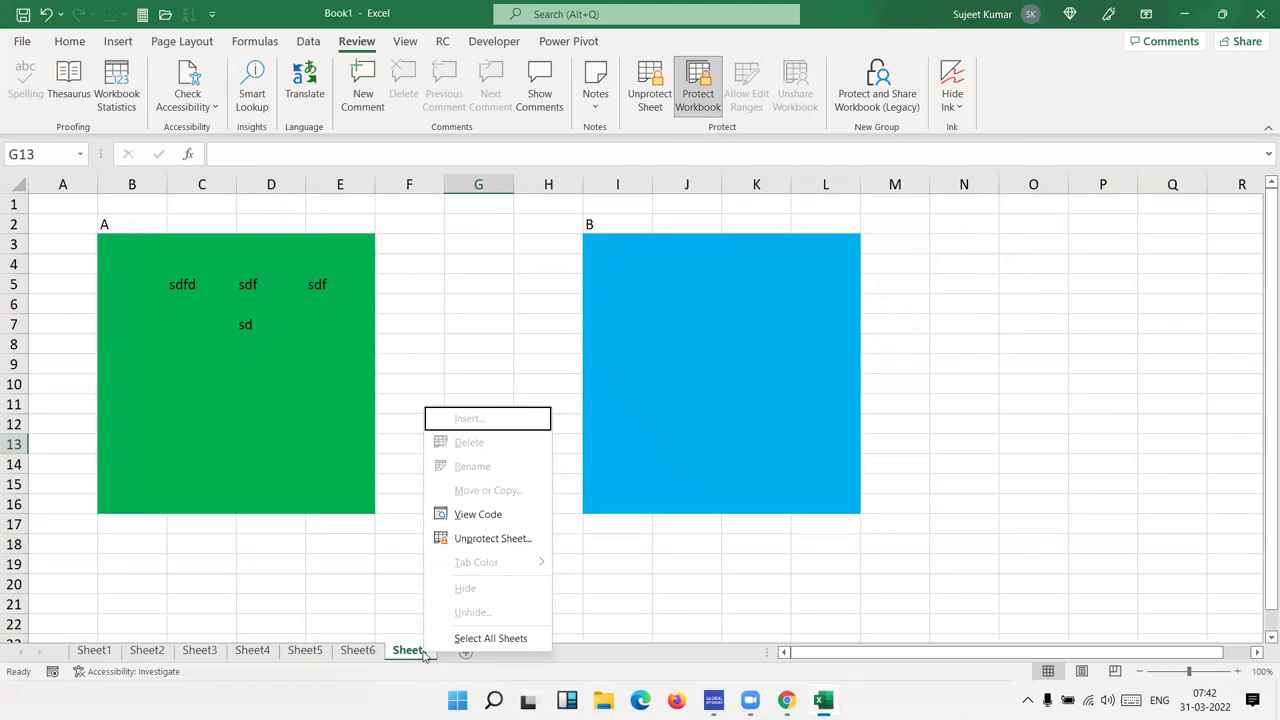
{"action": "left_click", "coordinate": [327, 451]}
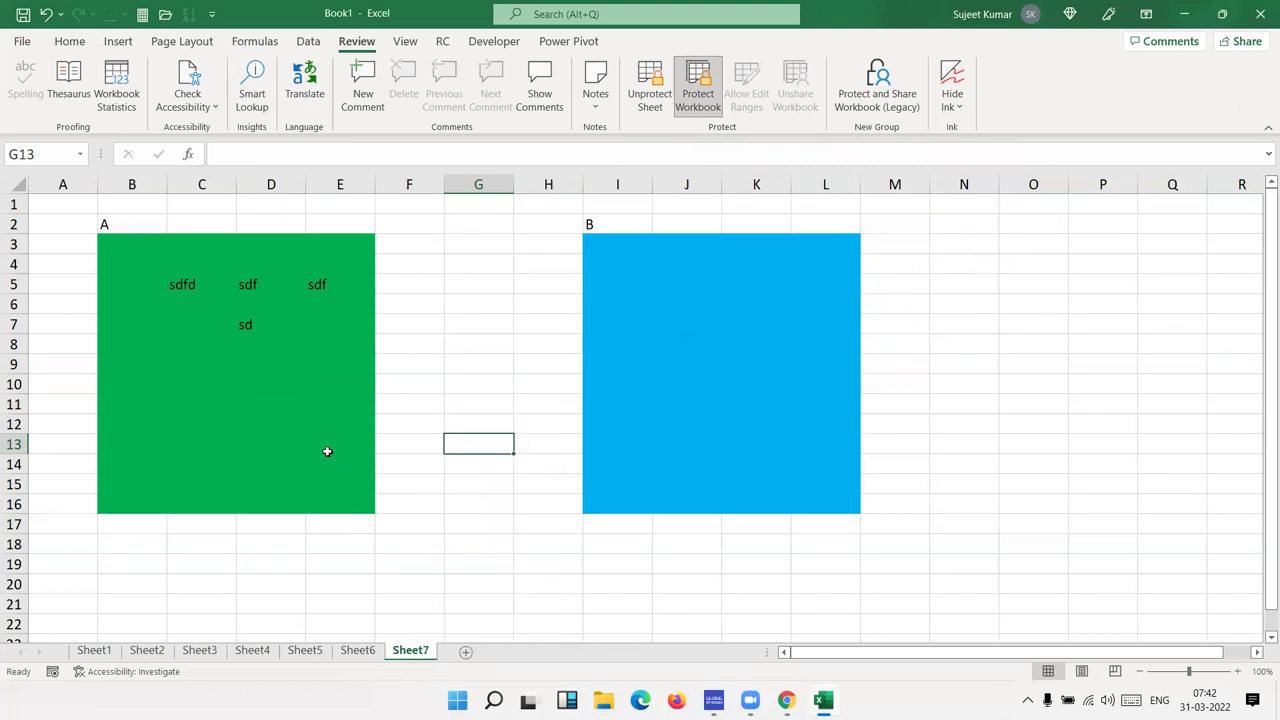
{"action": "left_click", "coordinate": [423, 361]}
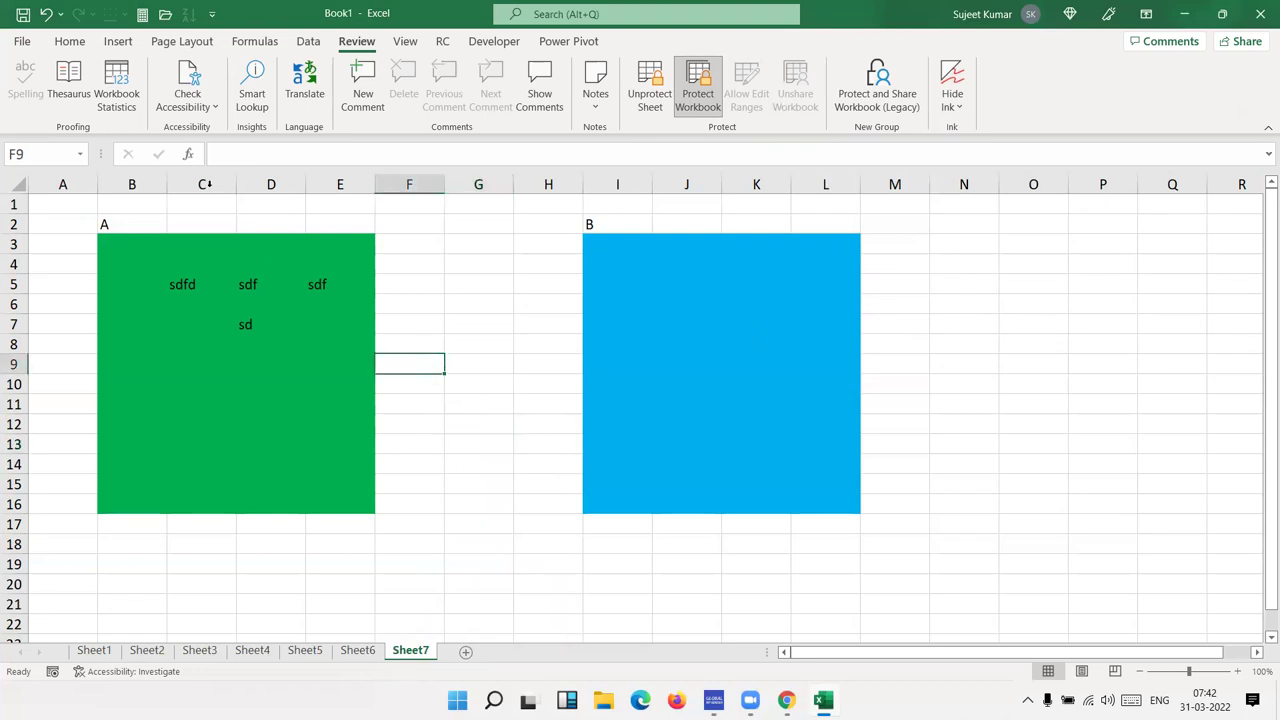
Step: Inspect the Save As dialog's General Options for file passwords, then close both without changes
{"action": "left_click", "coordinate": [22, 42]}
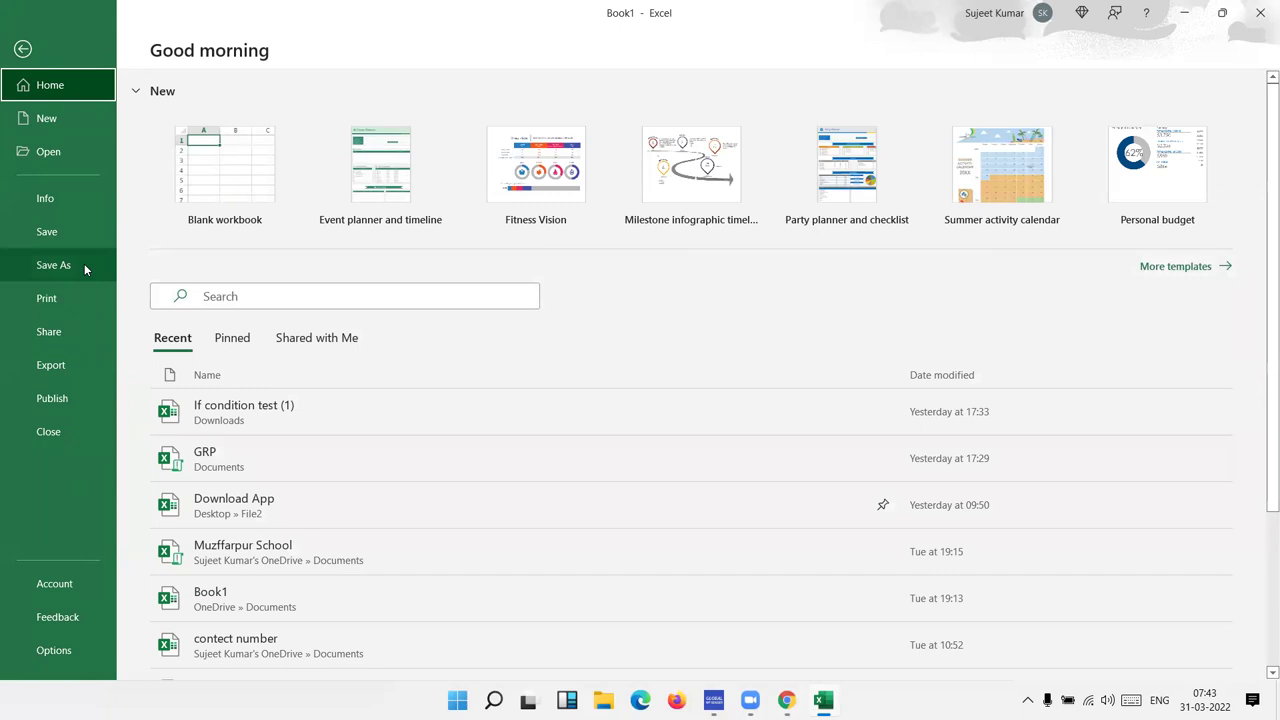
{"action": "left_click", "coordinate": [84, 266]}
{"action": "left_click", "coordinate": [222, 340]}
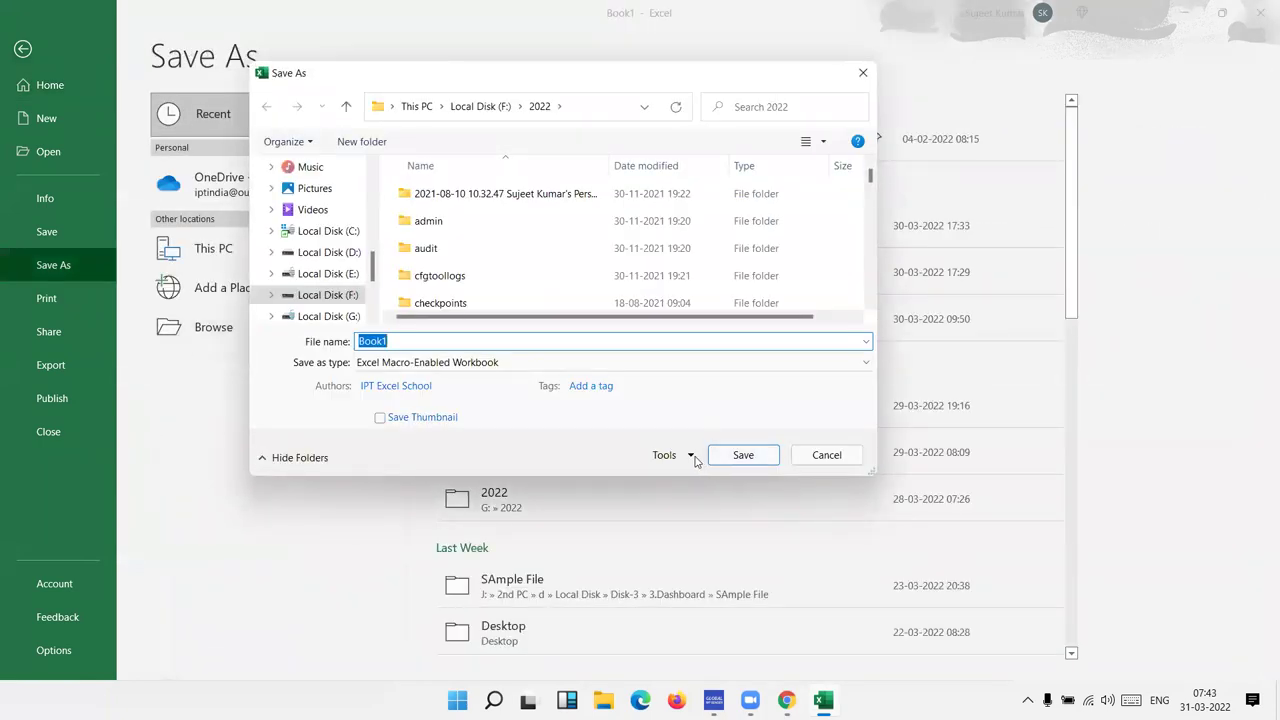
{"action": "left_click", "coordinate": [692, 457]}
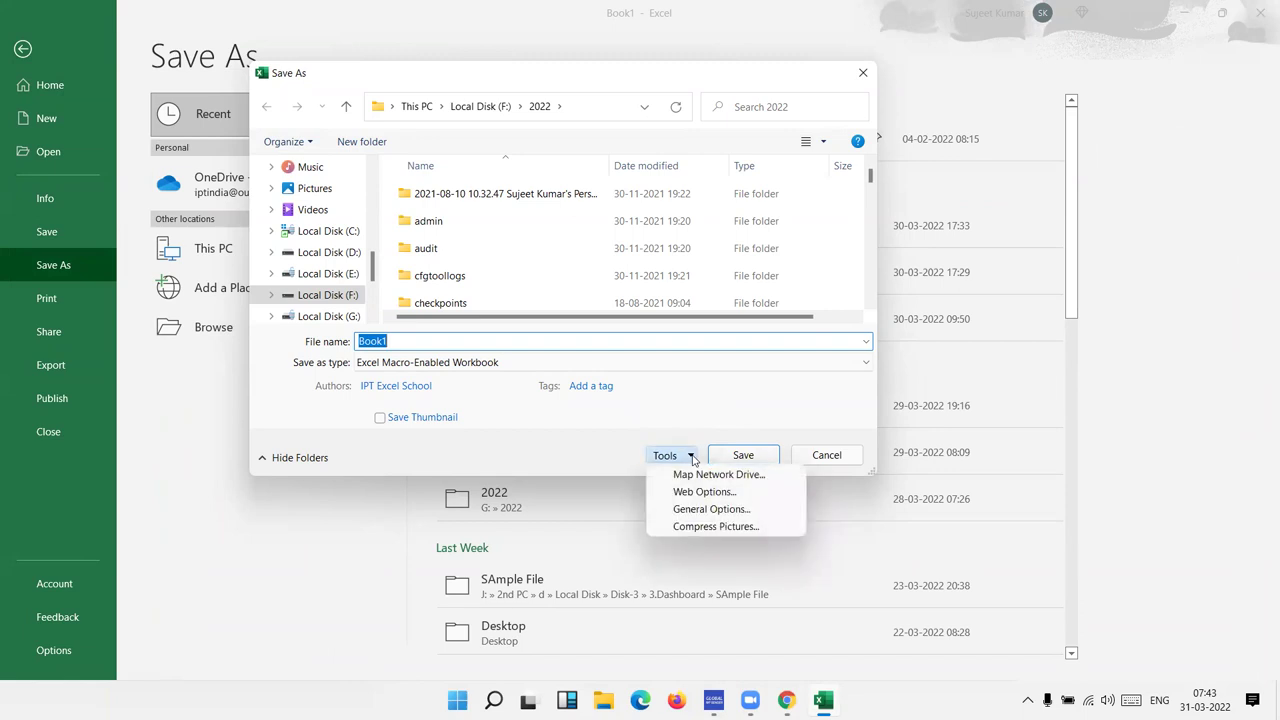
{"action": "left_click", "coordinate": [690, 510]}
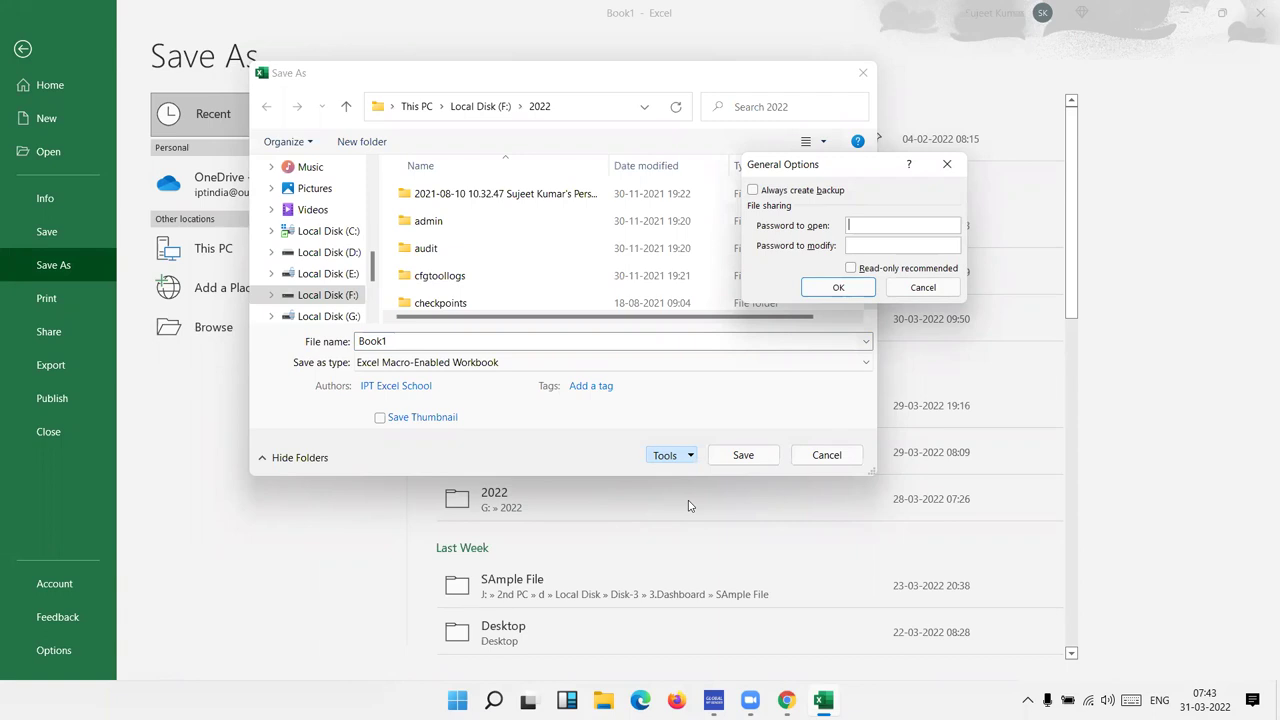
{"action": "key", "text": "Escape"}
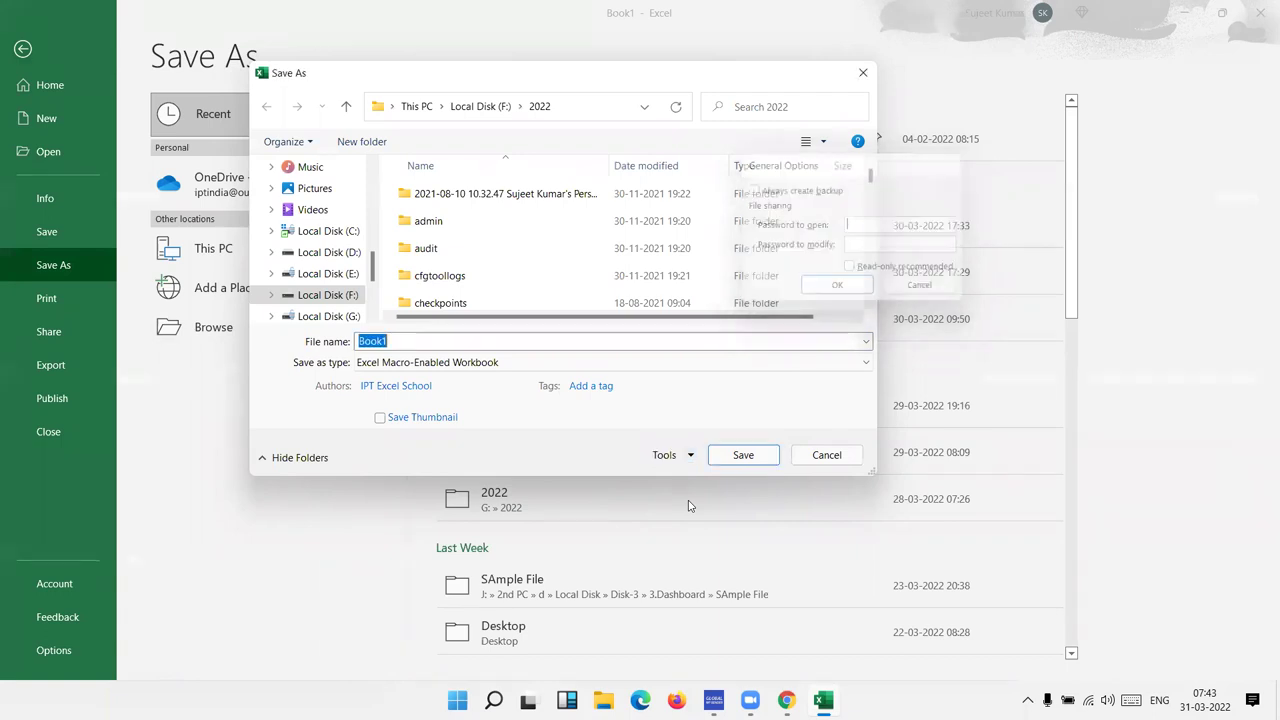
{"action": "key", "text": "Escape"}
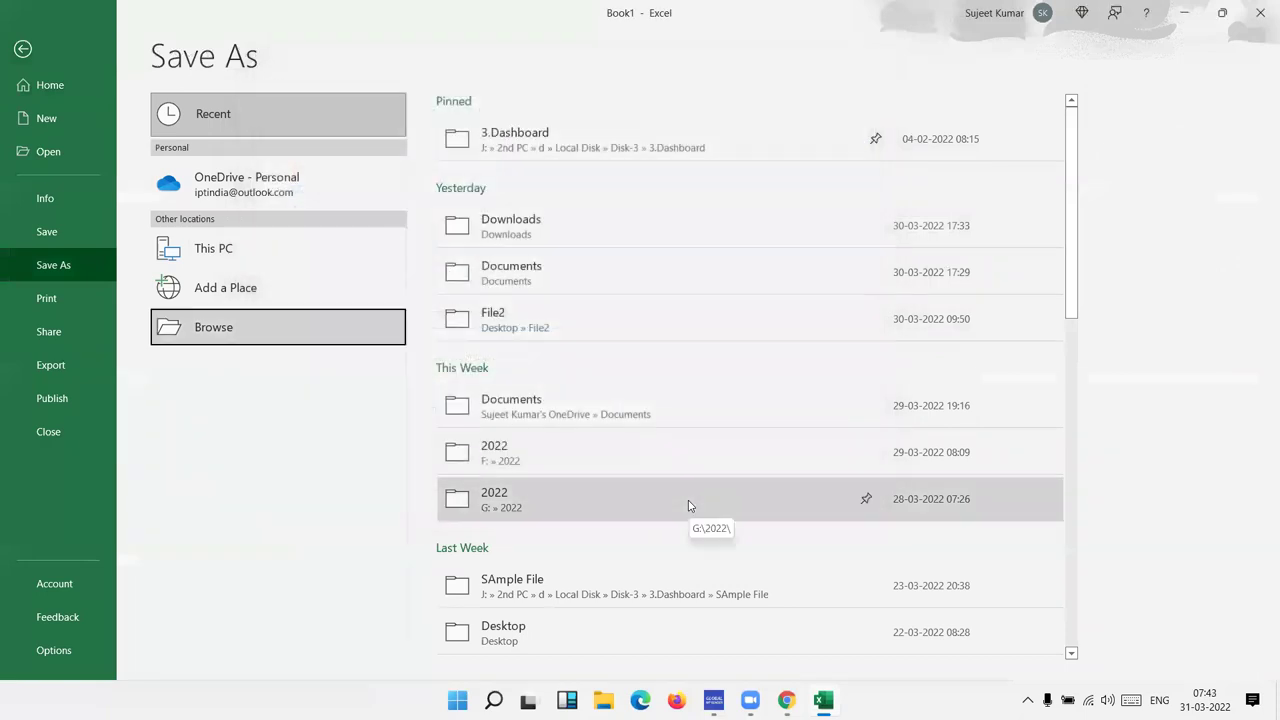
Step: Bring up Encrypt with Password under Info > Protect Workbook, then dismiss it without entering a password
{"action": "left_click", "coordinate": [23, 188]}
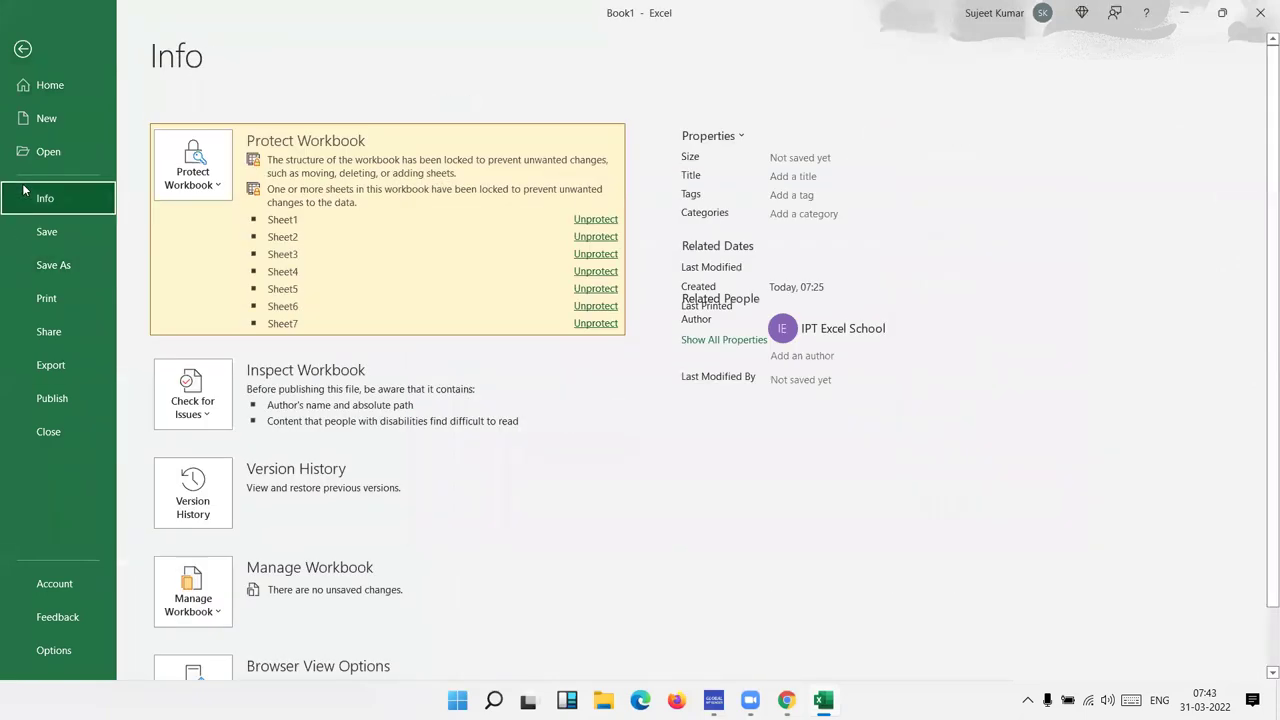
{"action": "left_click", "coordinate": [228, 185]}
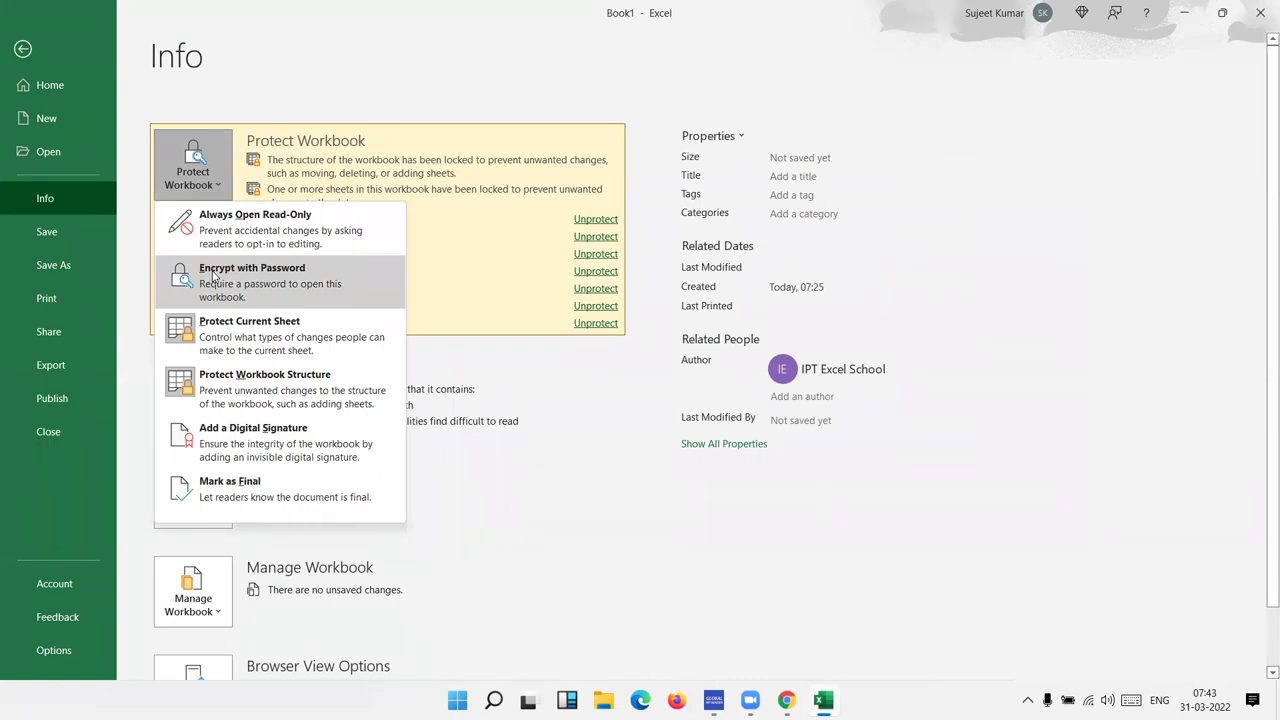
{"action": "left_click", "coordinate": [358, 303]}
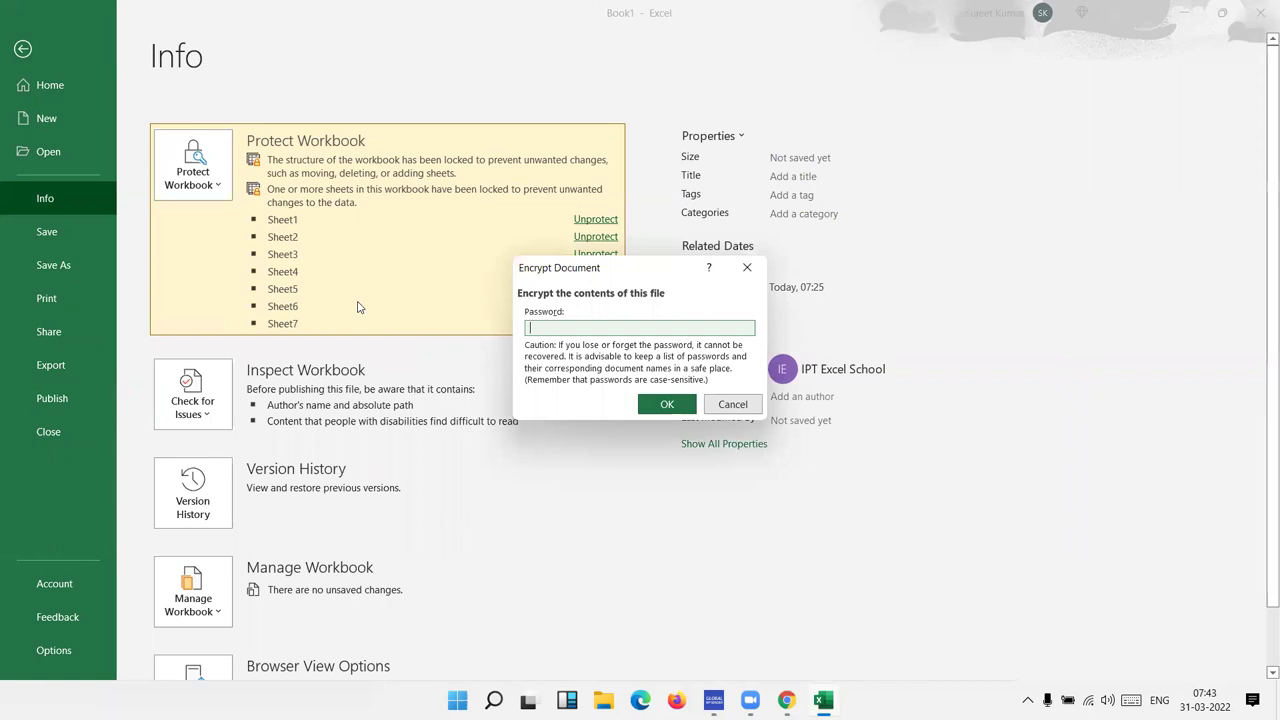
{"action": "key", "text": "Escape"}
{"action": "key", "text": "Escape"}
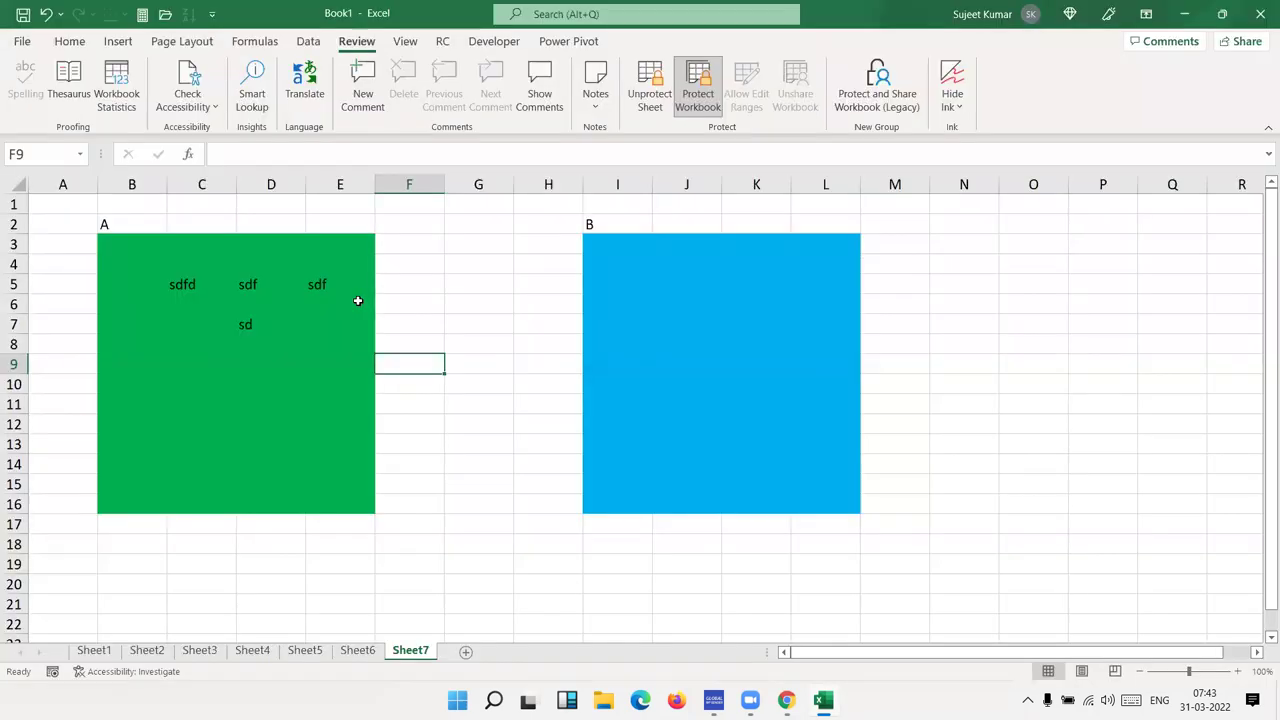